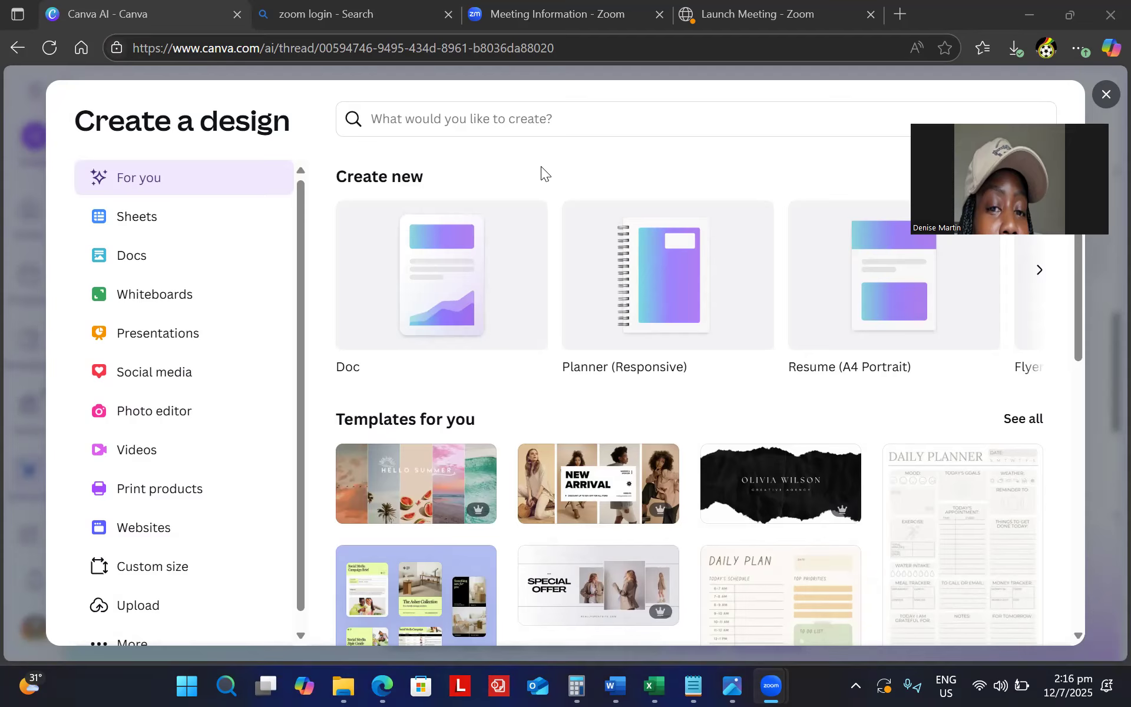
Search the web for playgroundai in a new browser tab and open the Playground design site.
left_click(741, 12)
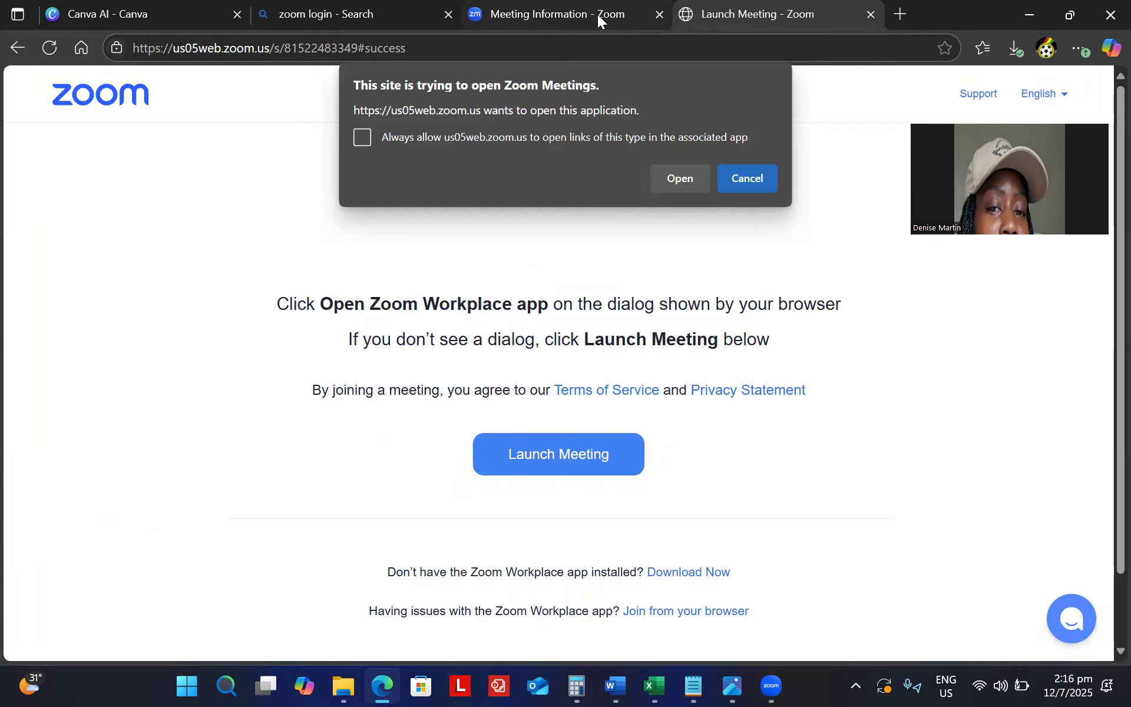
left_click(899, 13)
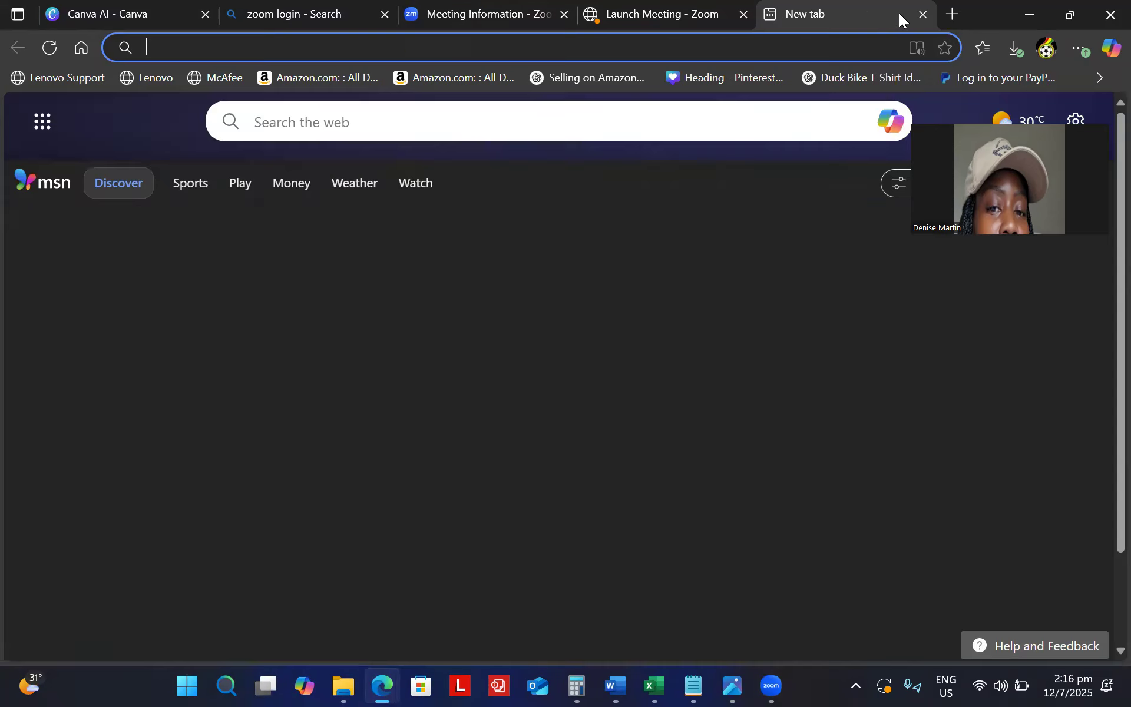
left_click(572, 45)
type("pla")
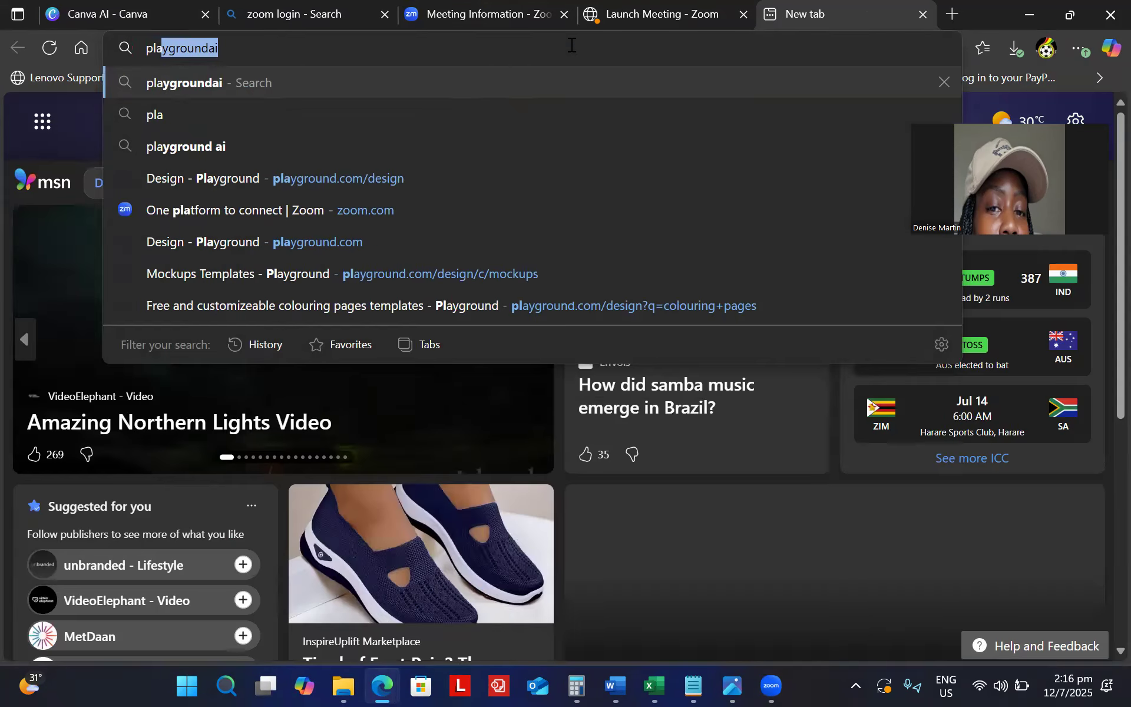
type("y")
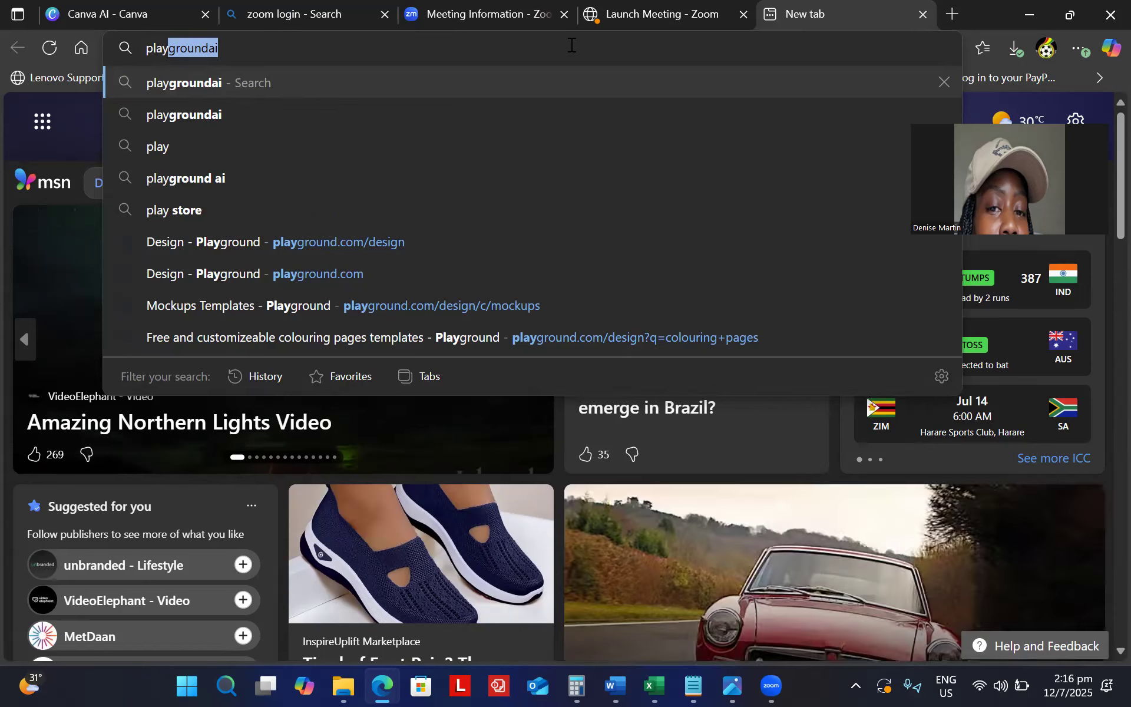
key("Return")
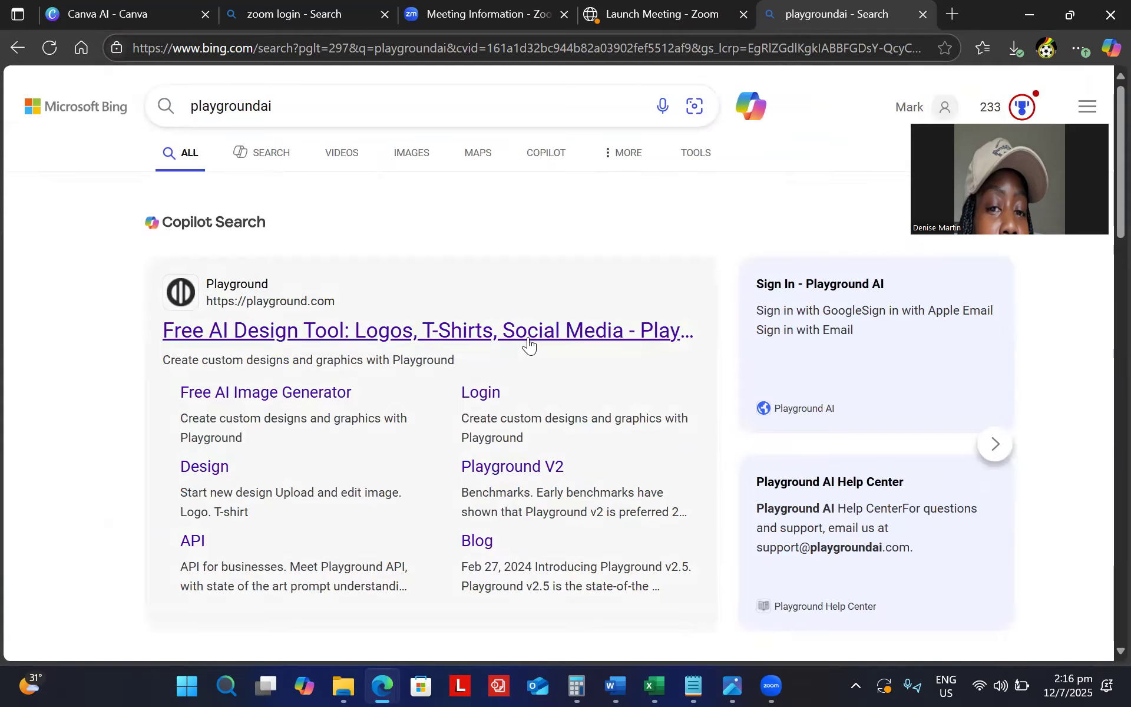
left_click(528, 330)
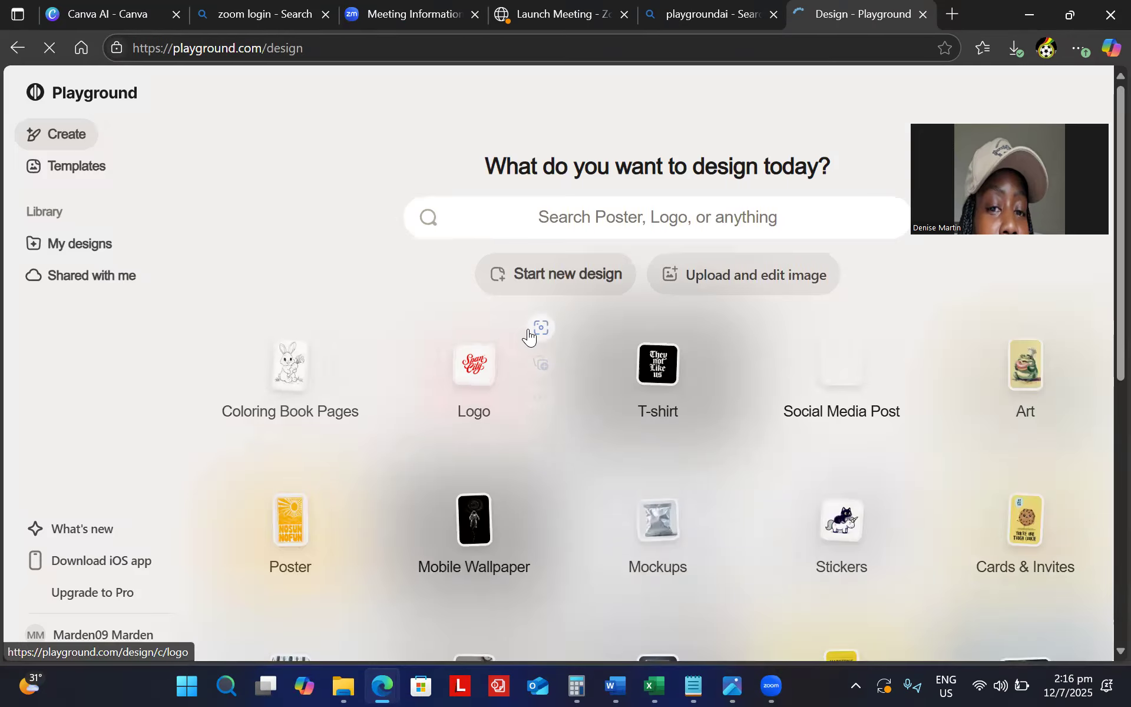
Look through Playground's Mockups templates, then close the site.
scroll(528, 333, "down", 2)
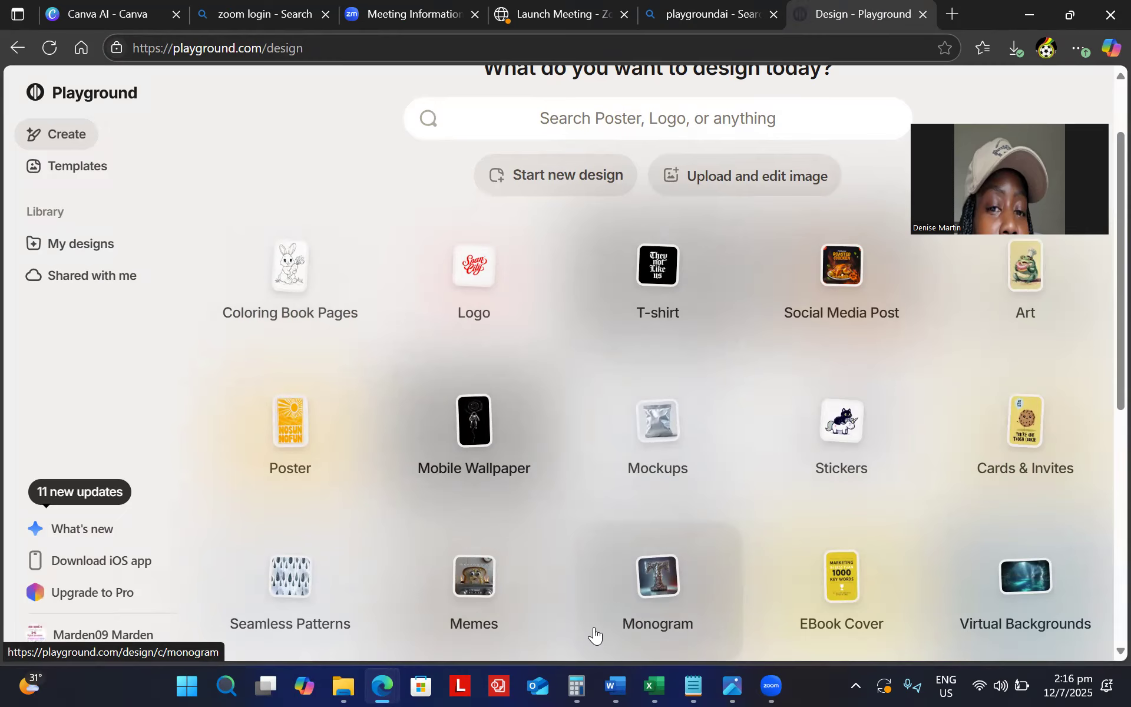
left_click(668, 436)
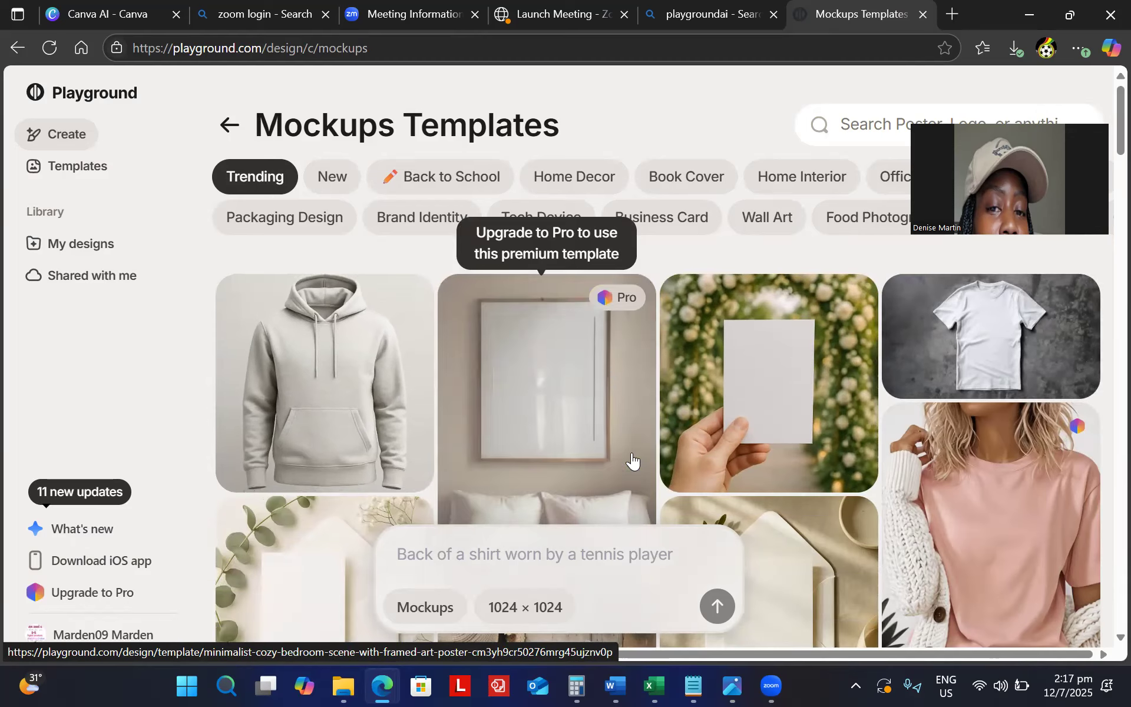
scroll(587, 544, "down", 2)
scroll(586, 543, "down", 8)
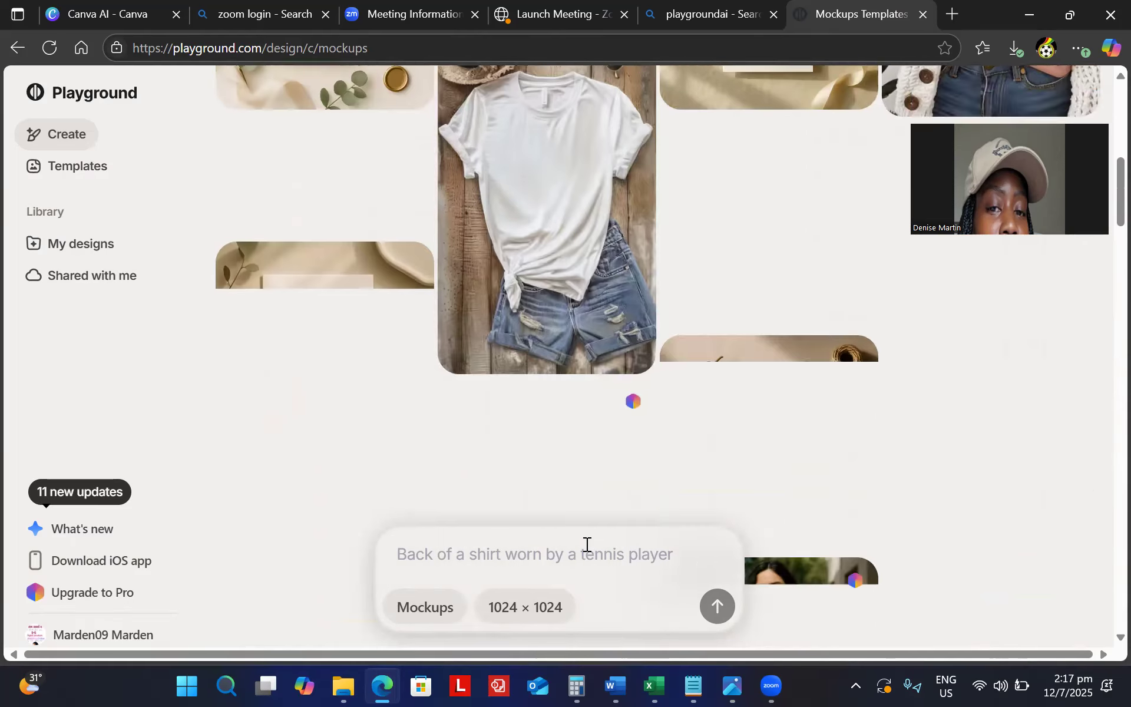
scroll(588, 544, "down", 3)
scroll(587, 545, "up", 4)
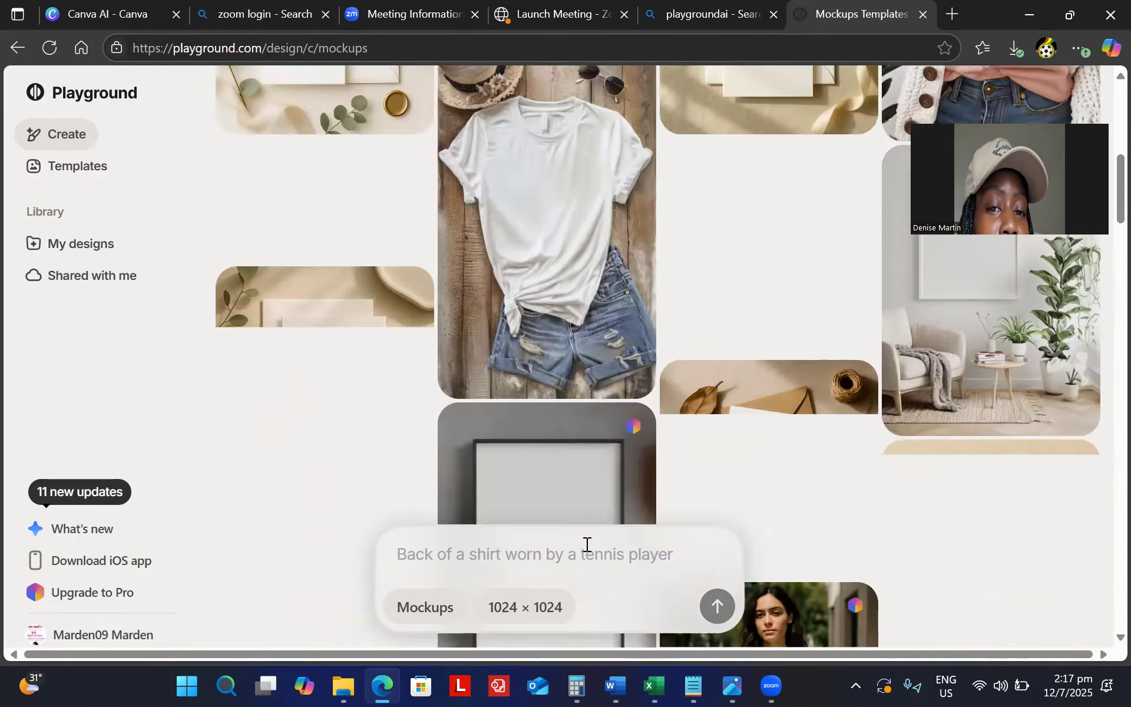
scroll(588, 545, "up", 5)
key("alt+Left")
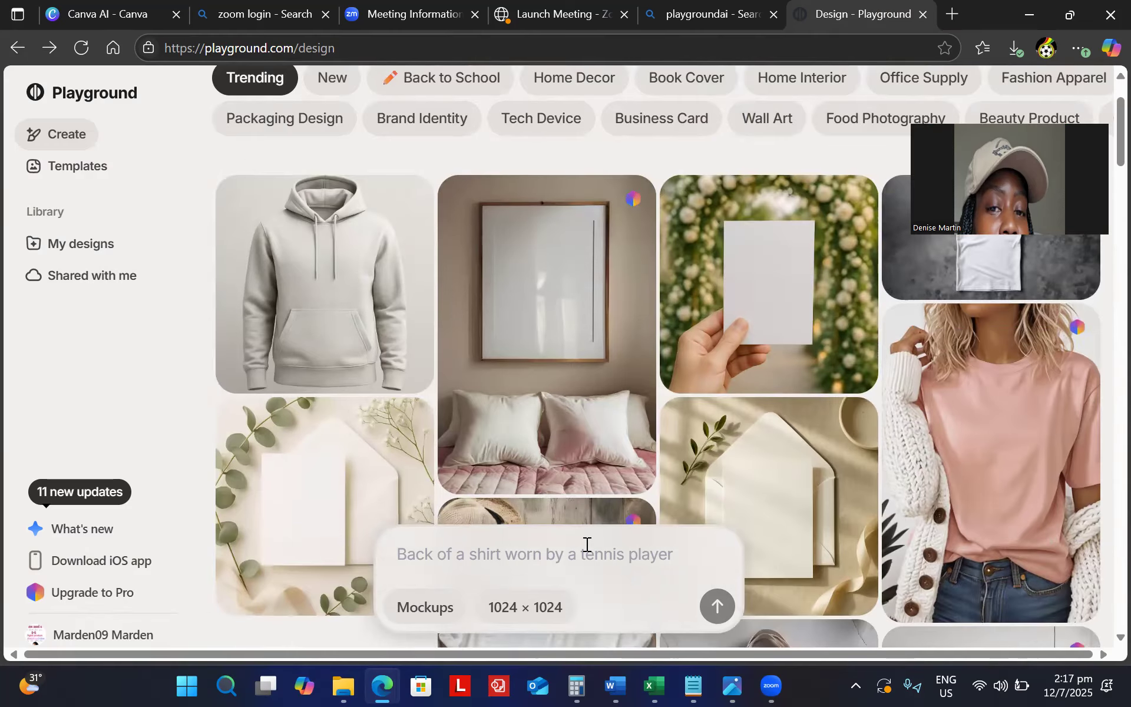
key("ctrl+w")
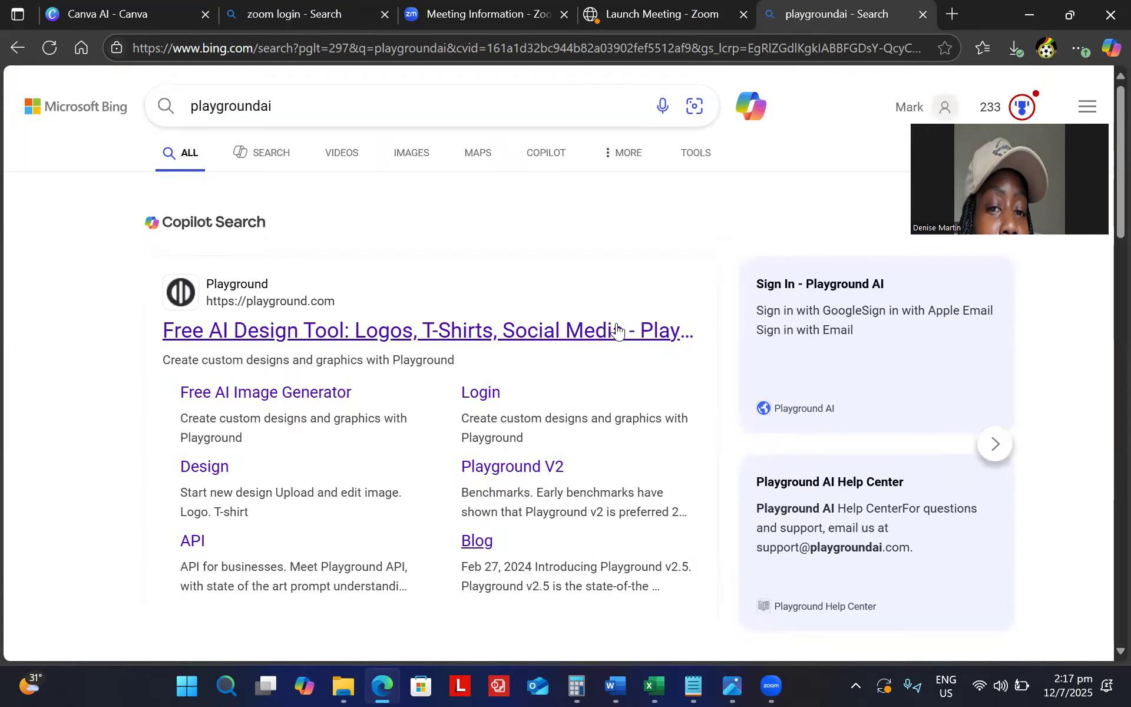
Reopen Playground from the search results and browse its Coloring Book Pages templates.
left_click(353, 335)
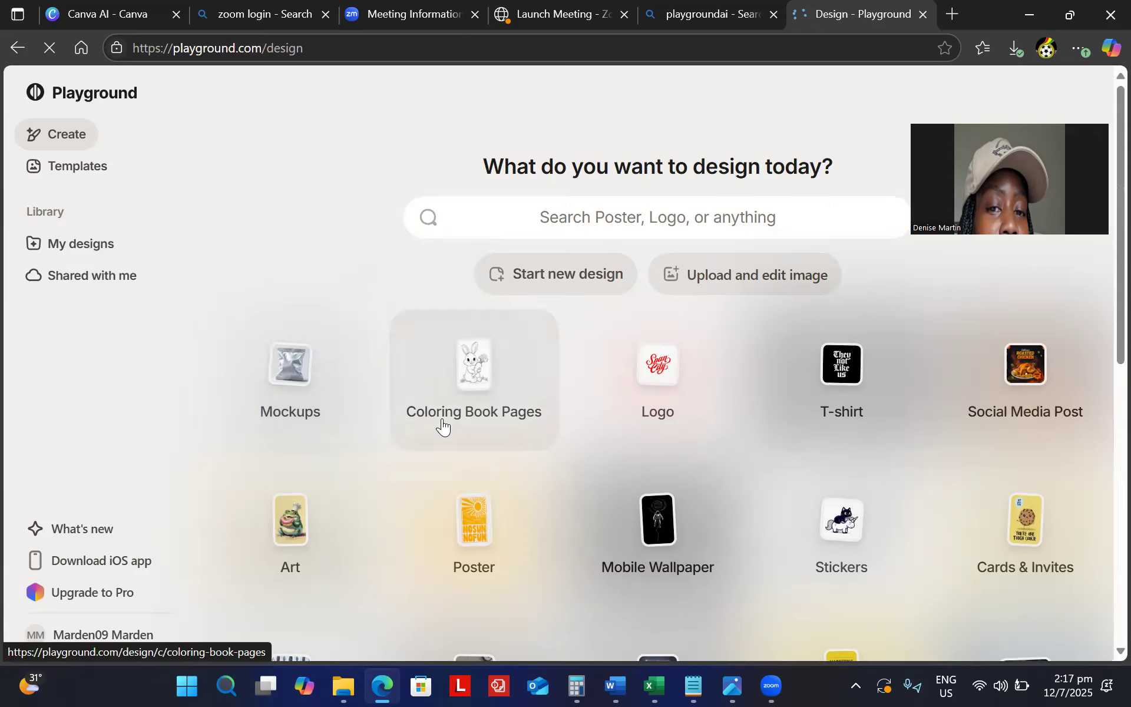
left_click(478, 357)
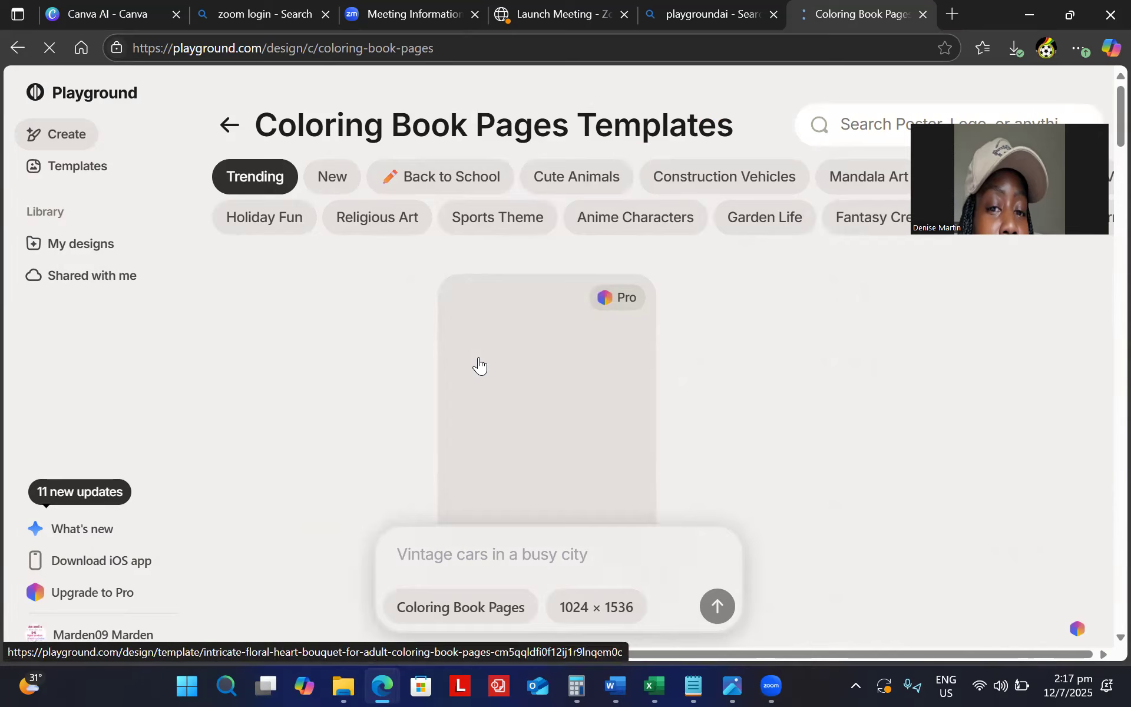
mouse_move(601, 321)
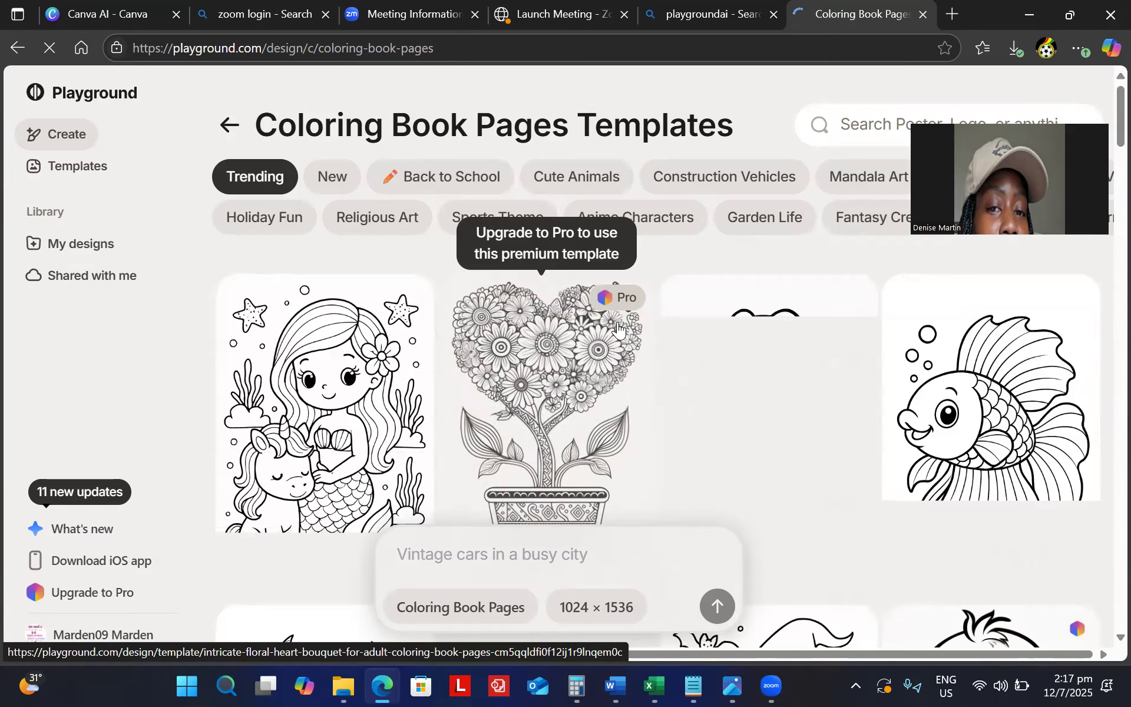
scroll(618, 330, "down", 2)
scroll(618, 330, "down", 5)
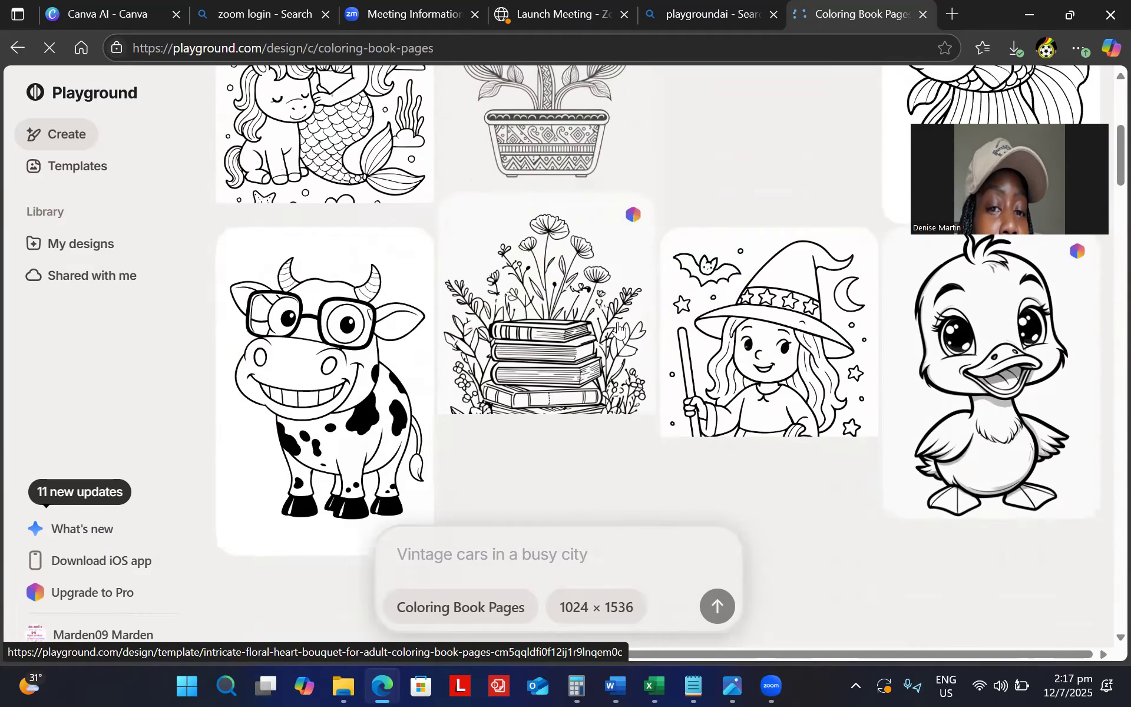
scroll(618, 330, "down", 3)
scroll(617, 330, "up", 5)
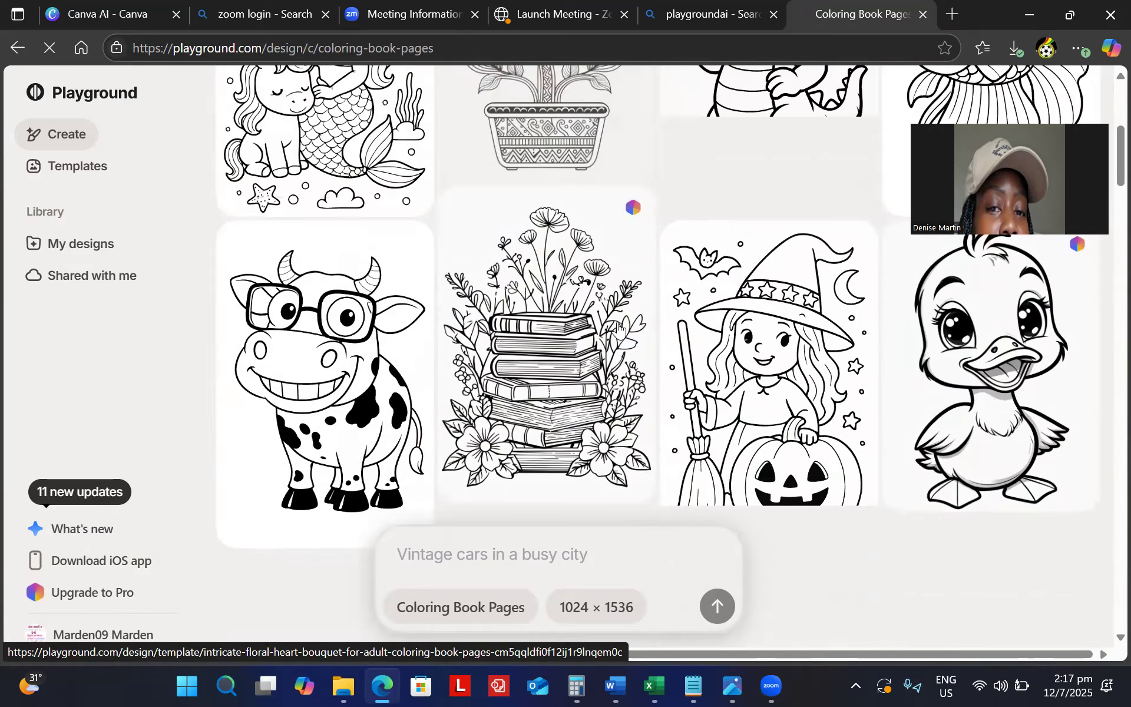
scroll(618, 330, "up", 3)
scroll(617, 330, "up", 2)
scroll(618, 330, "down", 2)
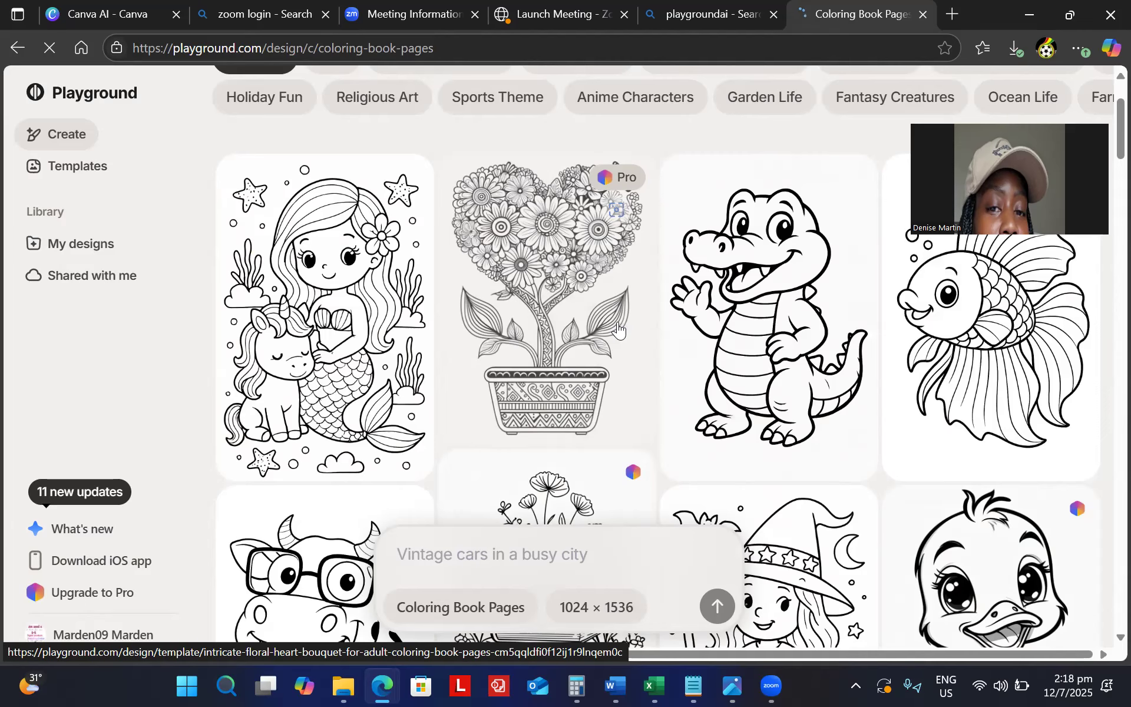
Switch back to Canva and create a new design with the recent custom size 3000 × 3000 px.
key("ctrl+Tab")
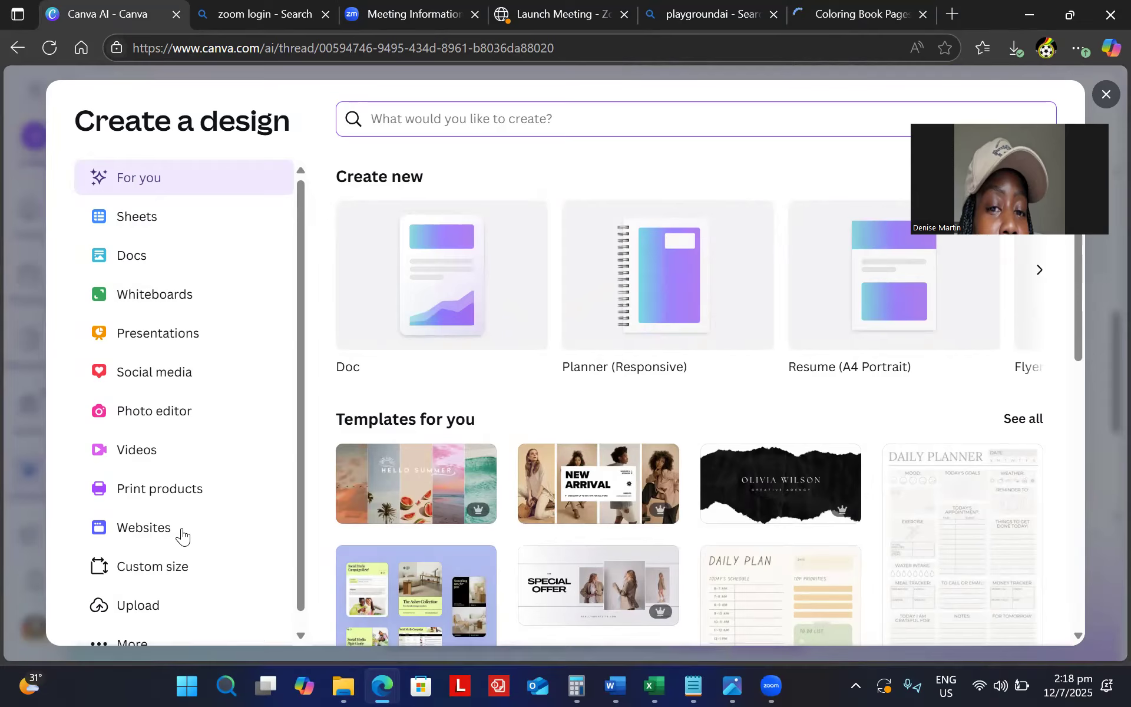
left_click(1105, 95)
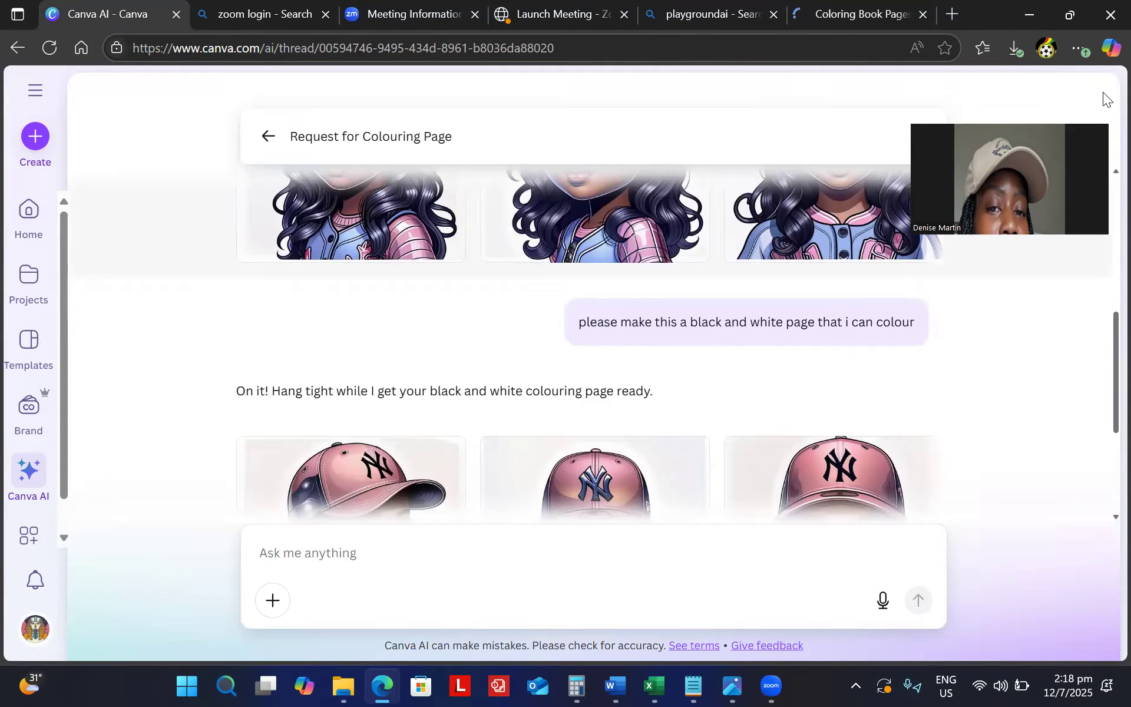
scroll(1105, 94, "up", 5)
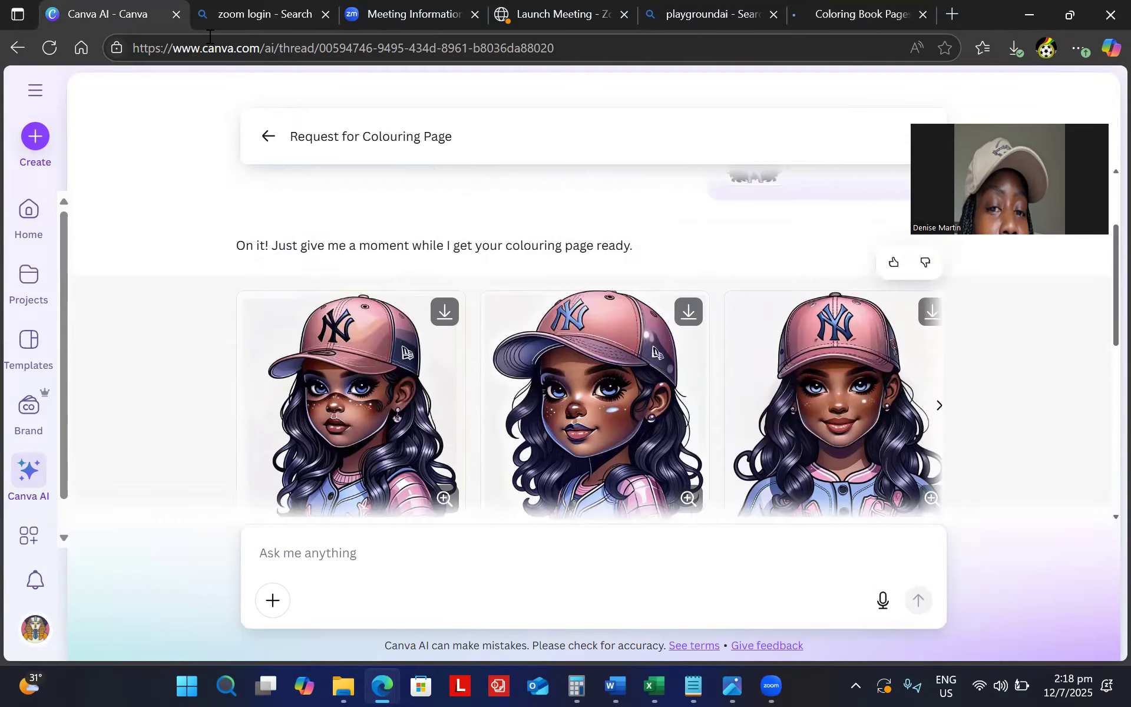
left_click(34, 139)
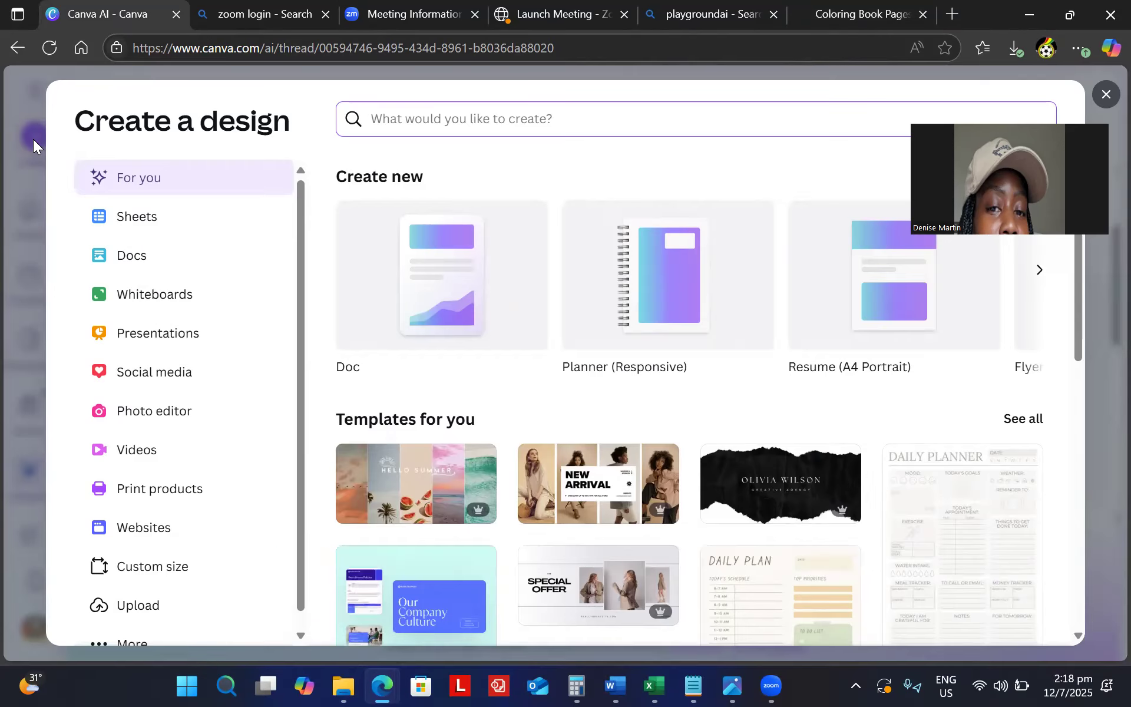
left_click(177, 571)
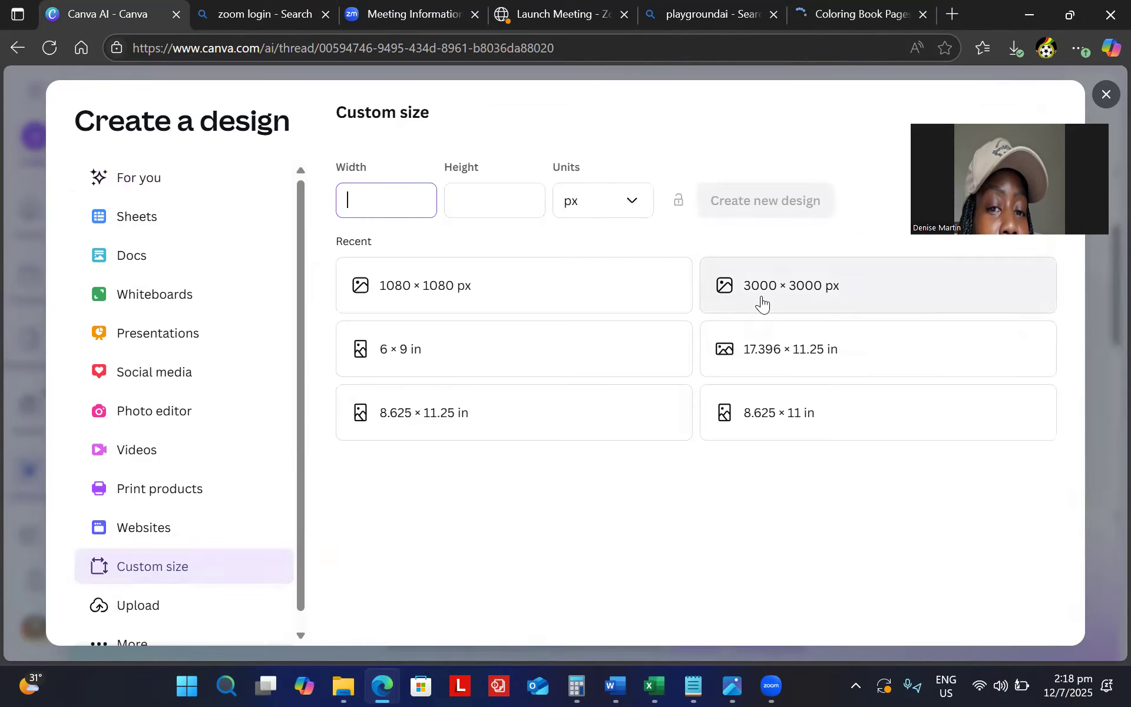
left_click(784, 284)
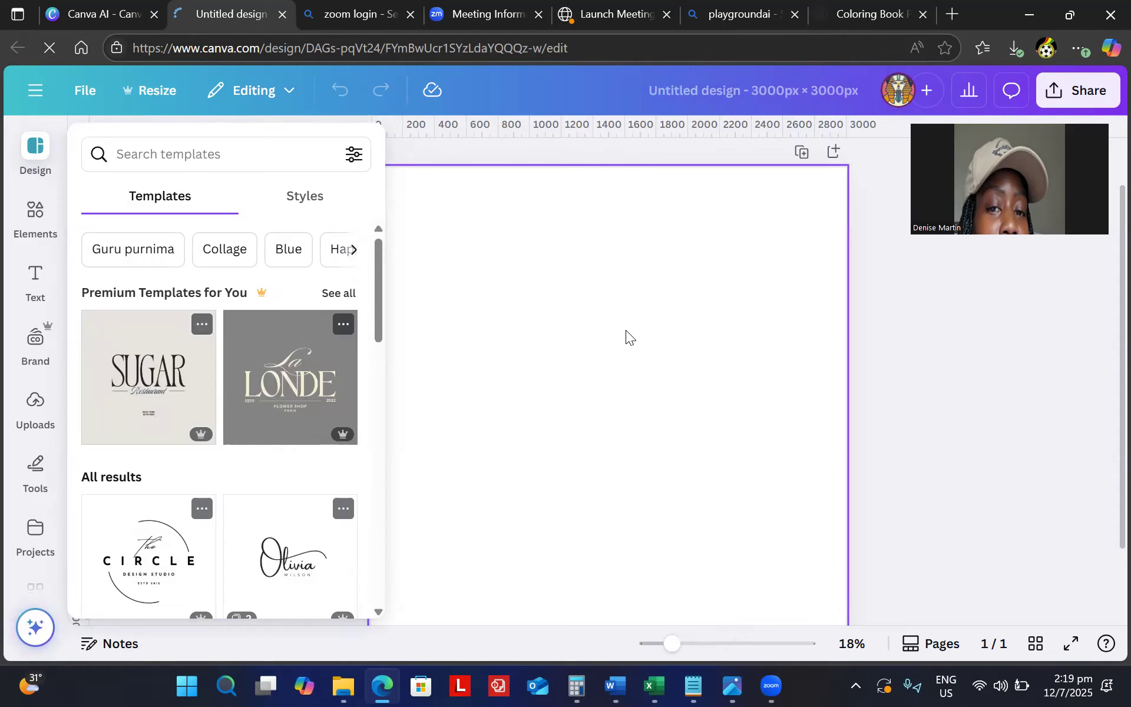
Search the elements for dog graphics and add the sitting tan puppy with its tongue out to the page.
left_click(27, 223)
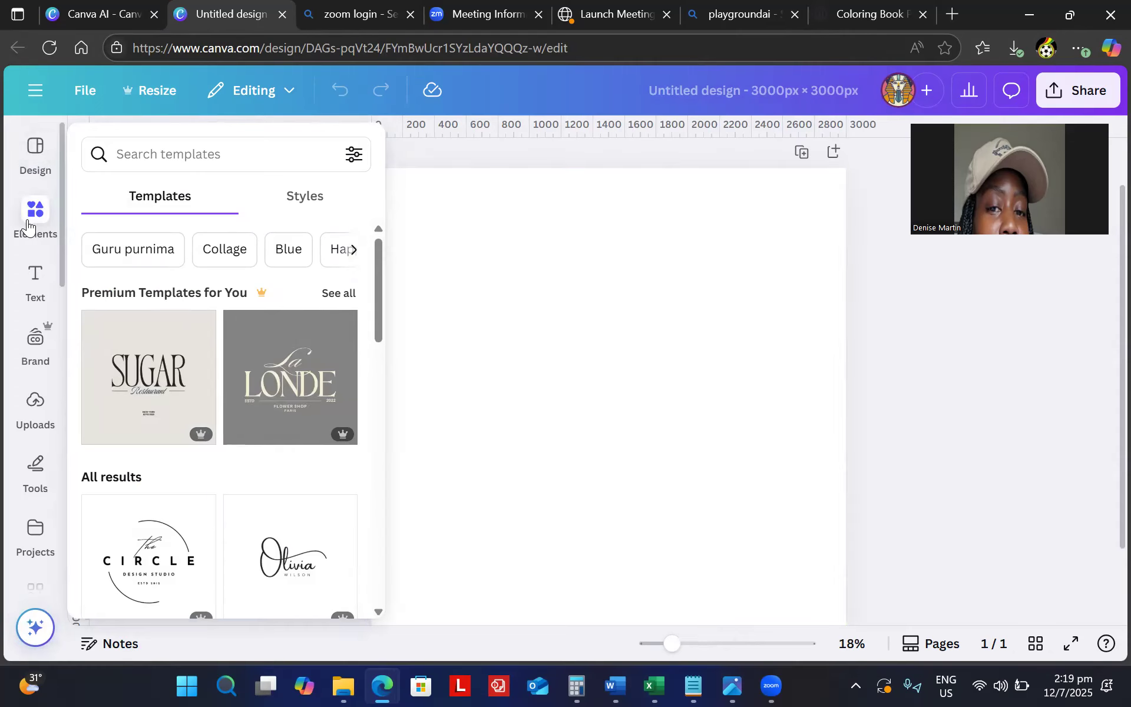
left_click(205, 147)
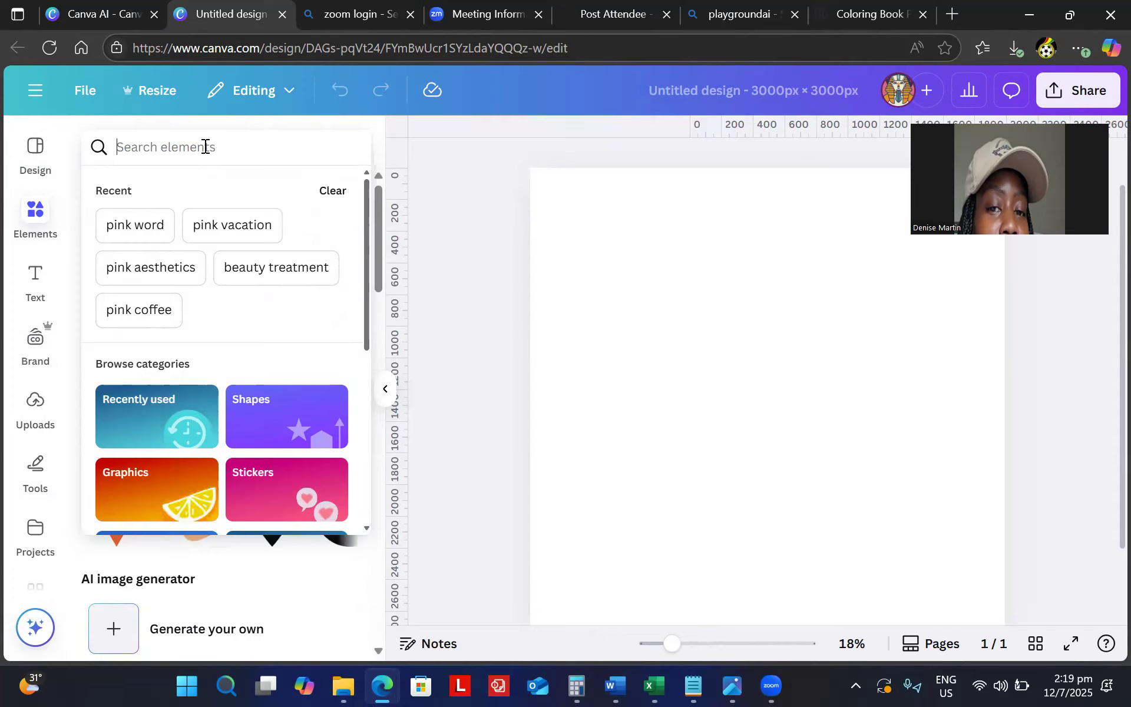
type("dog")
key("Return")
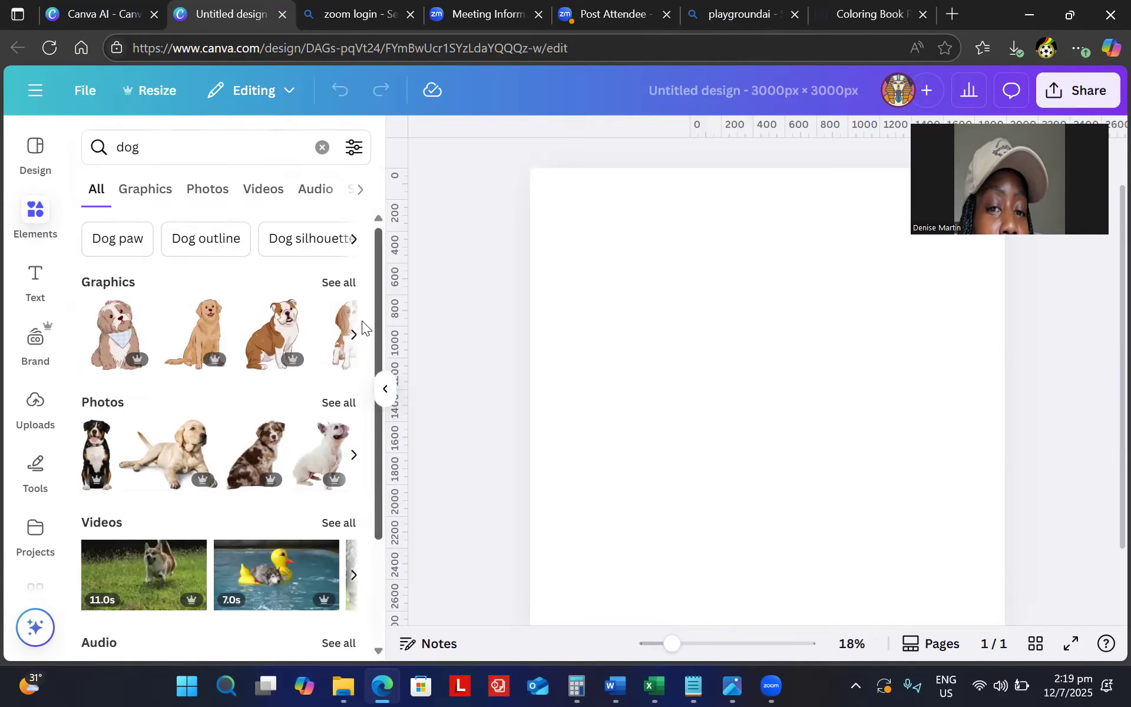
left_click(339, 283)
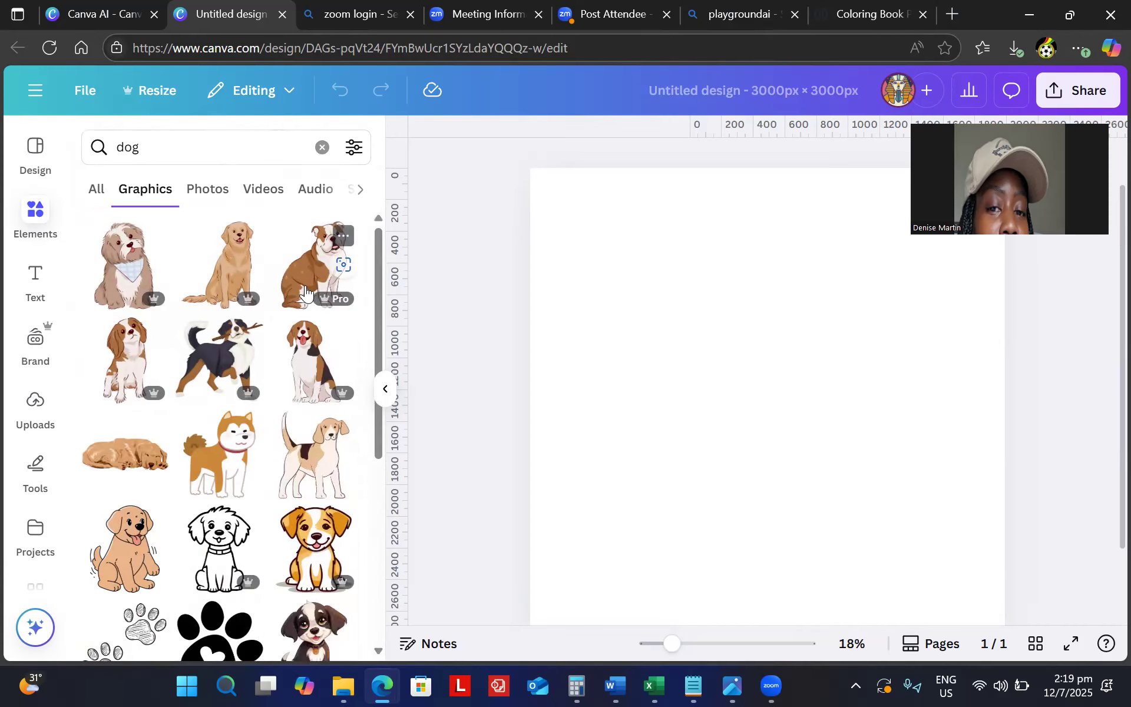
left_click_drag(381, 348, 399, 398)
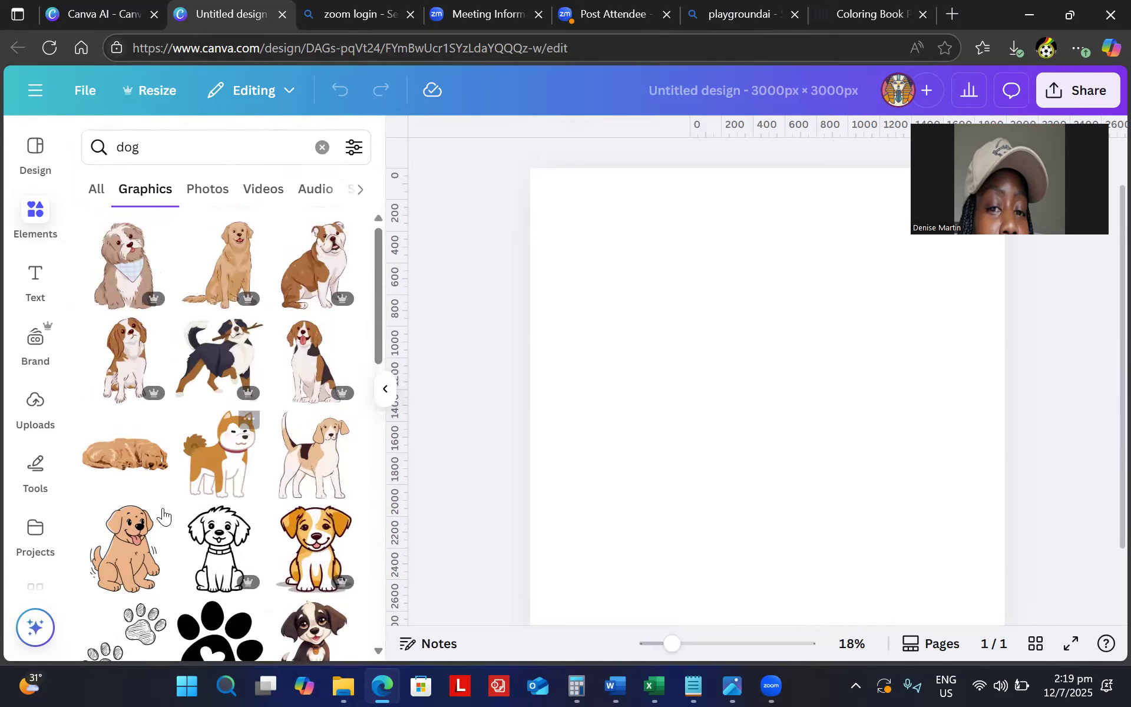
left_click(135, 549)
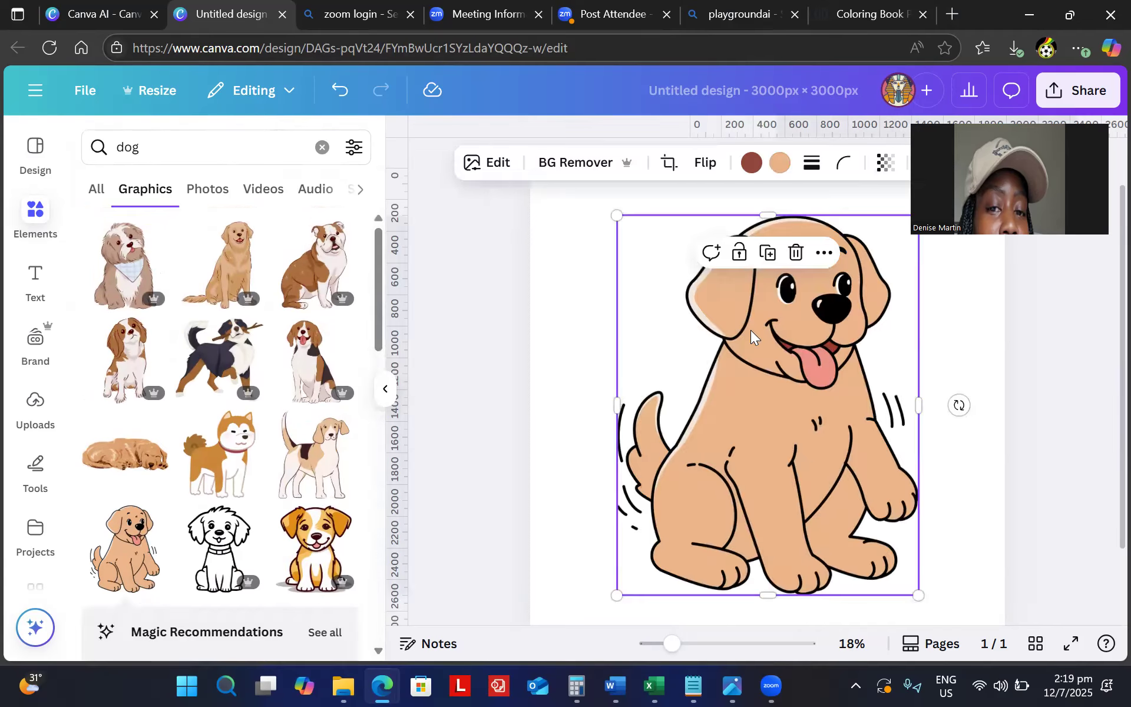
Shrink the puppy to just under half the page width and place it in the lower left half of the page.
left_click_drag(613, 216, 707, 303)
left_click_drag(801, 439, 652, 344)
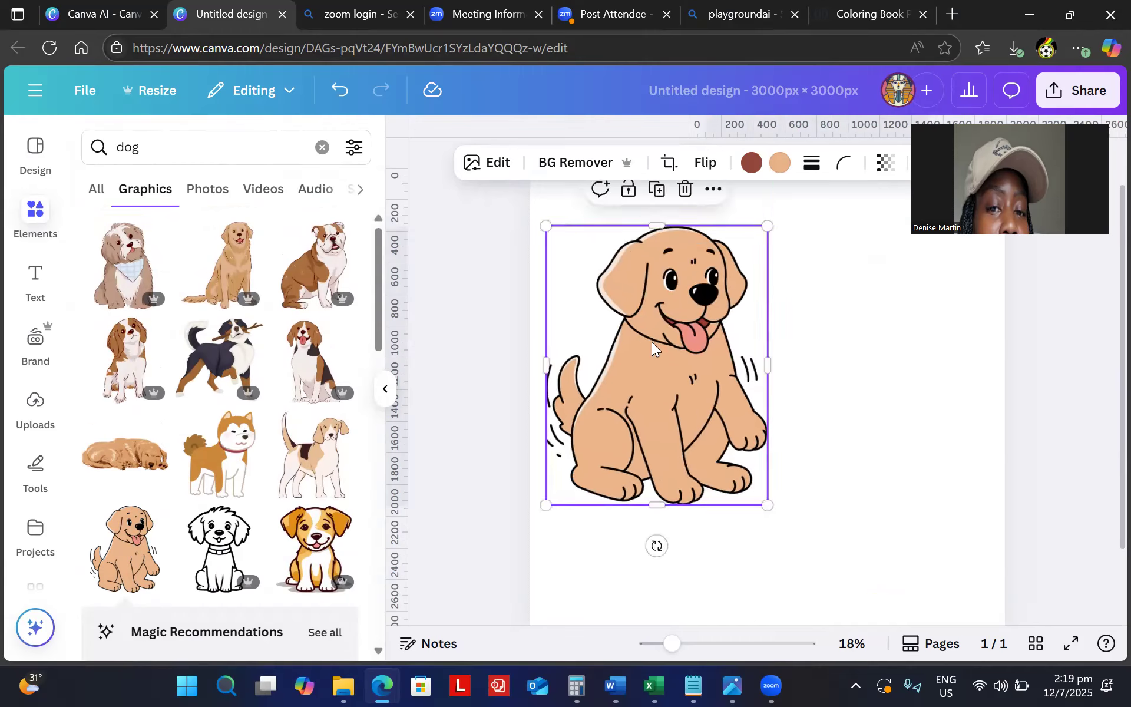
scroll(652, 341, "up", 1)
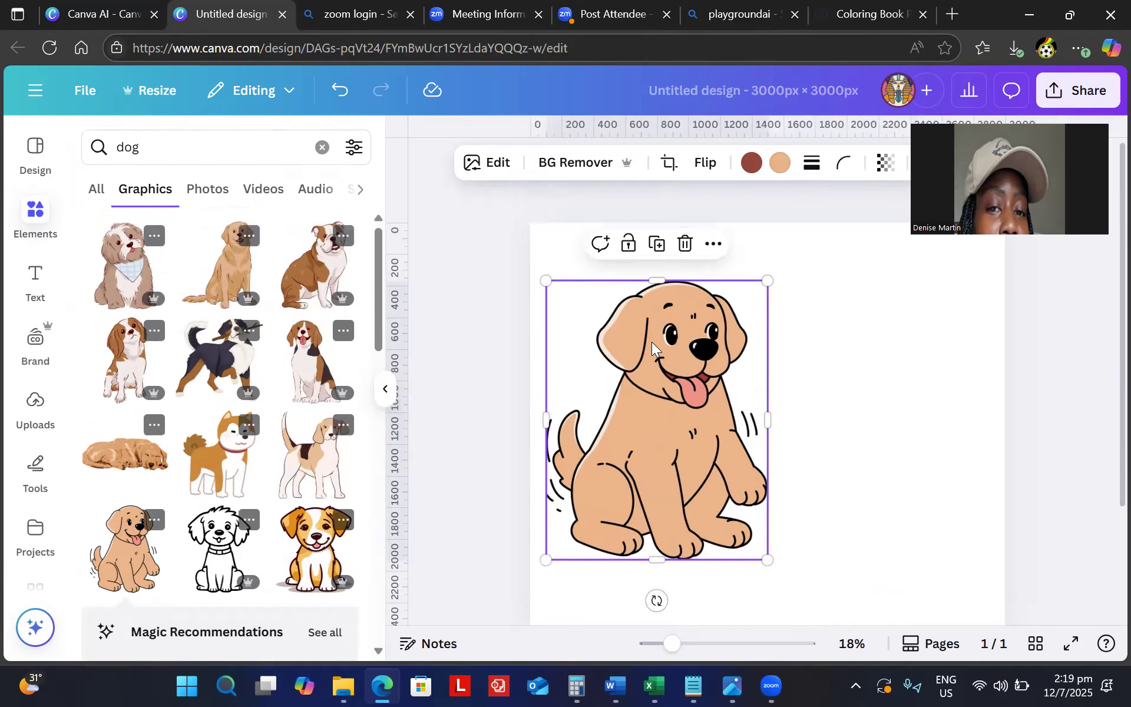
left_click_drag(695, 457, 693, 539)
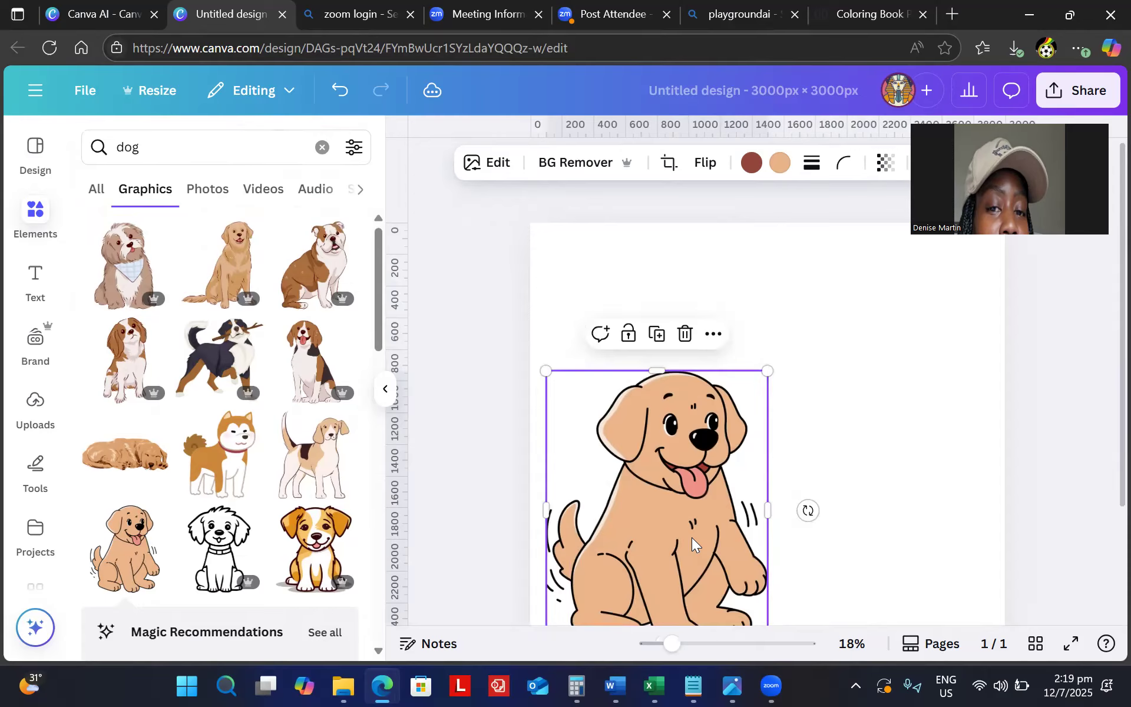
Duplicate the puppy and place the copy directly to the right of the original at the same height.
left_click(657, 336)
left_click_drag(918, 473, 926, 482)
scroll(926, 482, "down", 3)
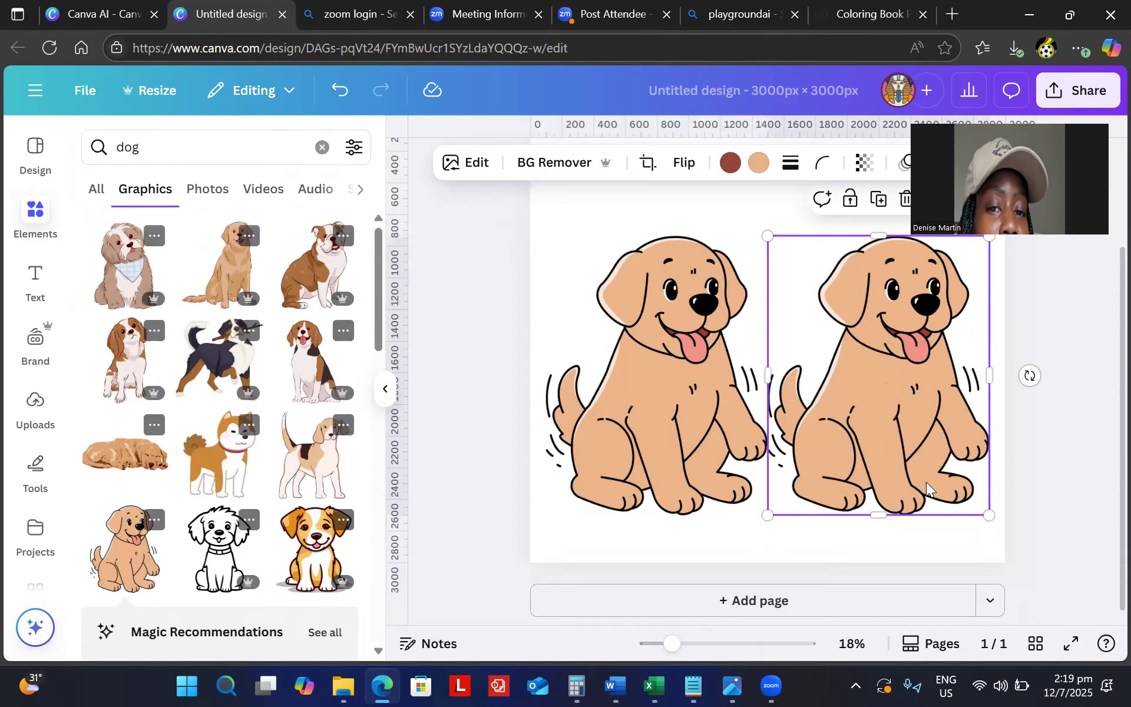
scroll(926, 482, "up", 2)
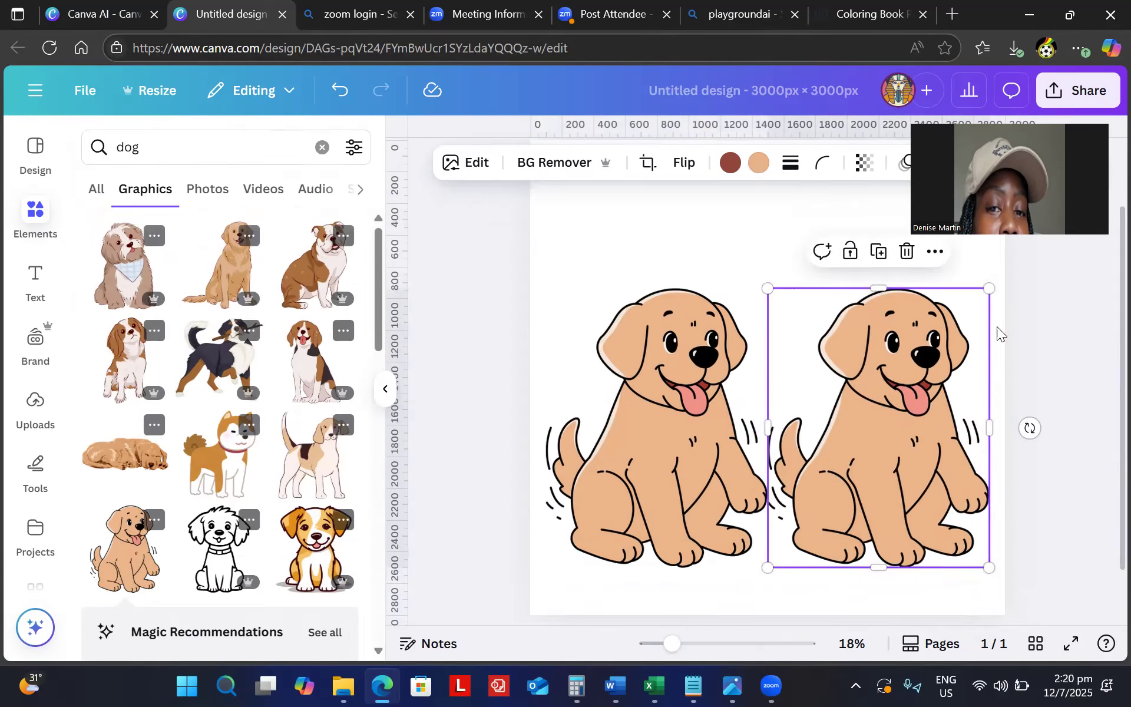
Shrink both puppies so a gap opens between them, keeping the copy slightly smaller than the original and near the page's right edge.
left_click_drag(990, 288, 970, 407)
left_click(955, 378)
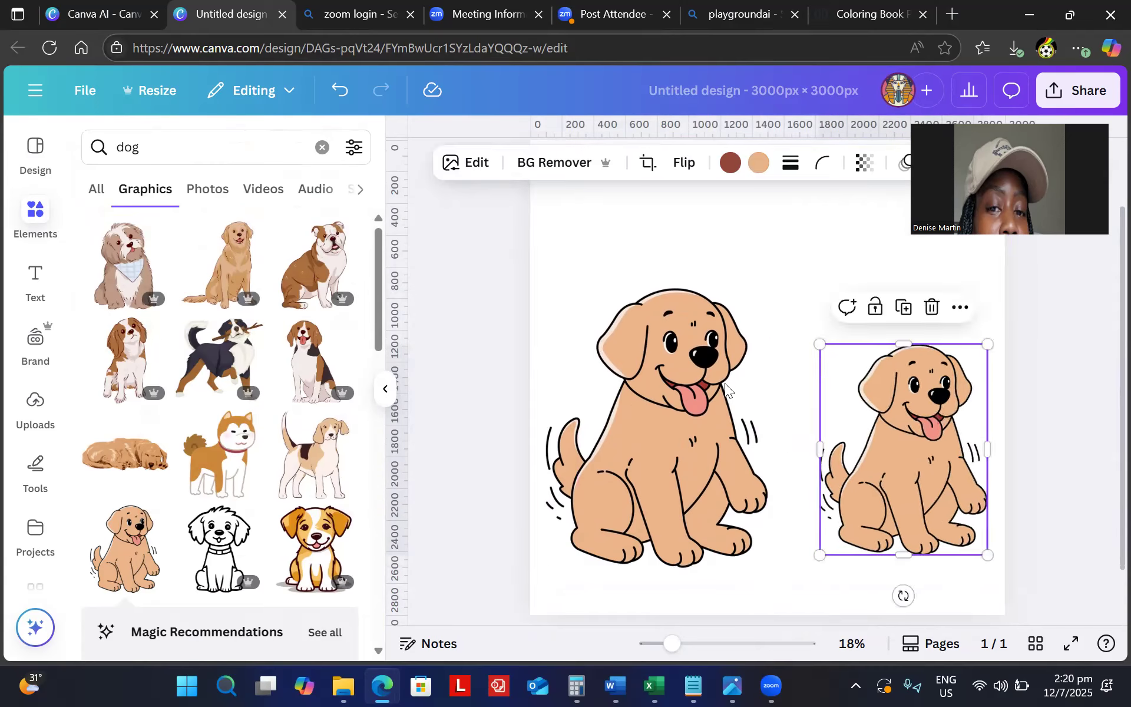
left_click(690, 386)
left_click_drag(768, 287, 766, 329)
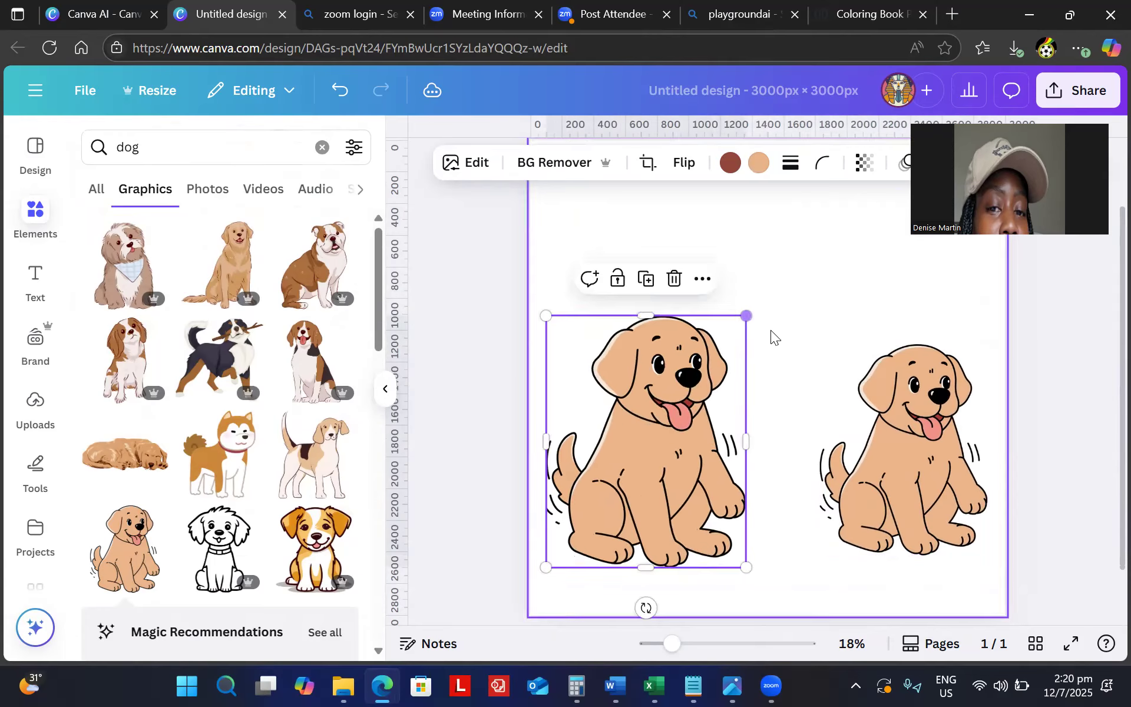
left_click(897, 438)
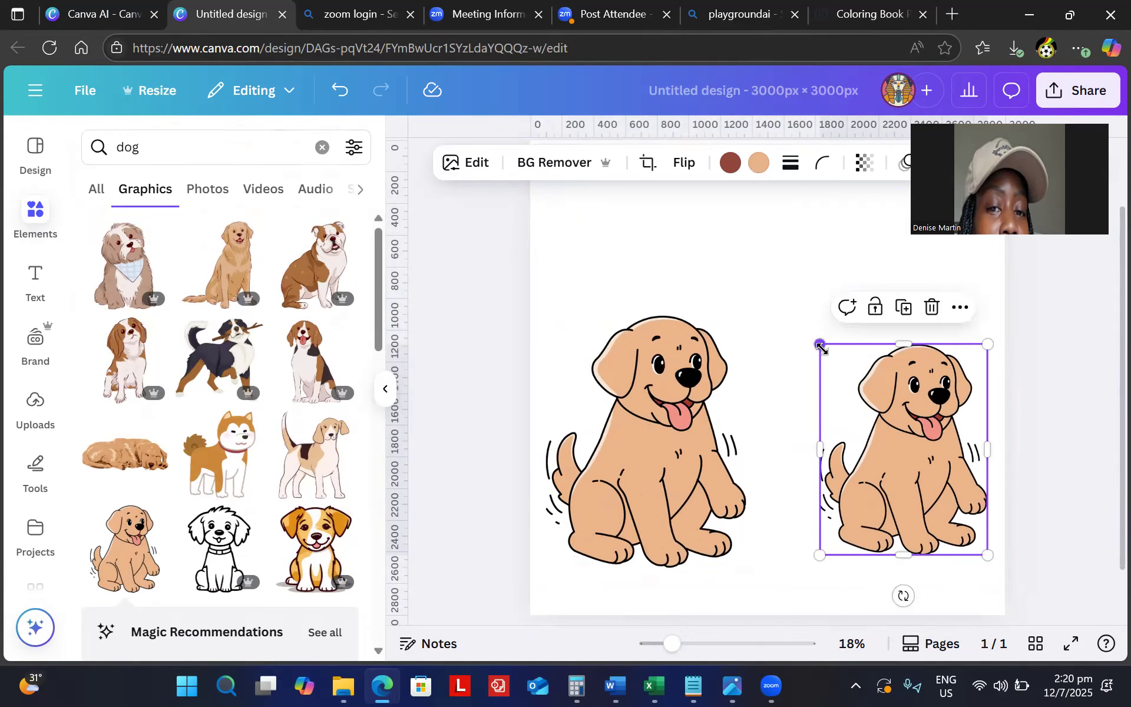
left_click_drag(818, 337, 818, 334)
Add a circle from the basic shapes, shrink it to about 330 px wide and place it in the gap between the puppies.
left_click(37, 218)
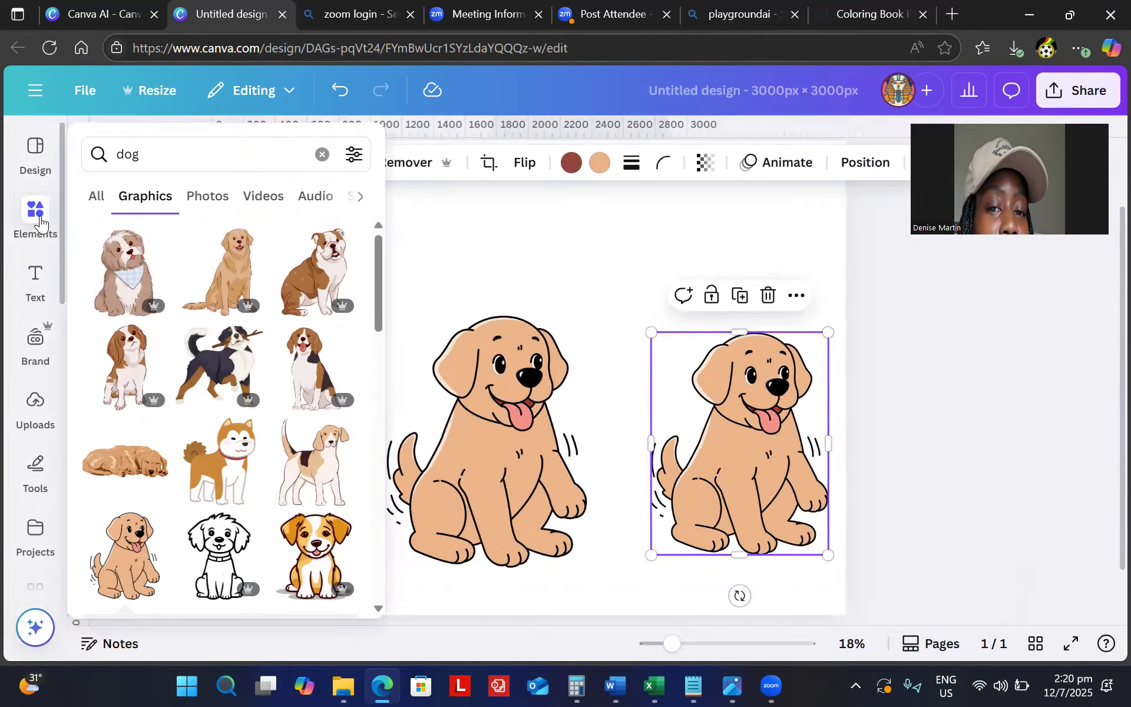
left_click(321, 154)
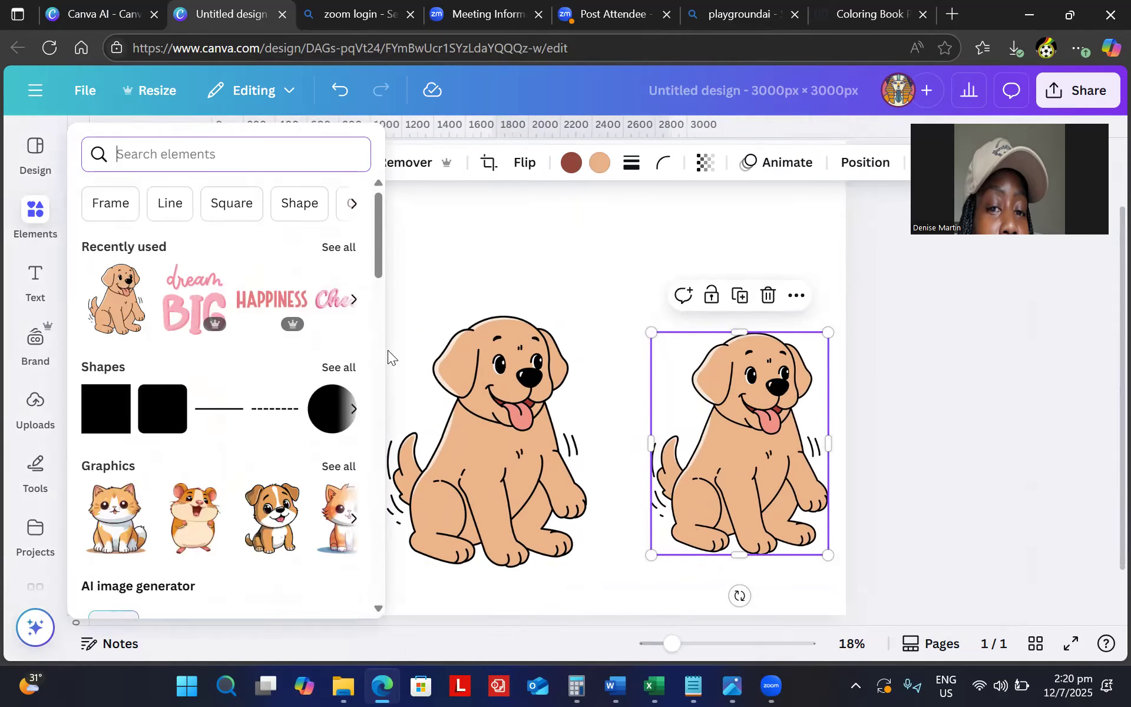
left_click(332, 408)
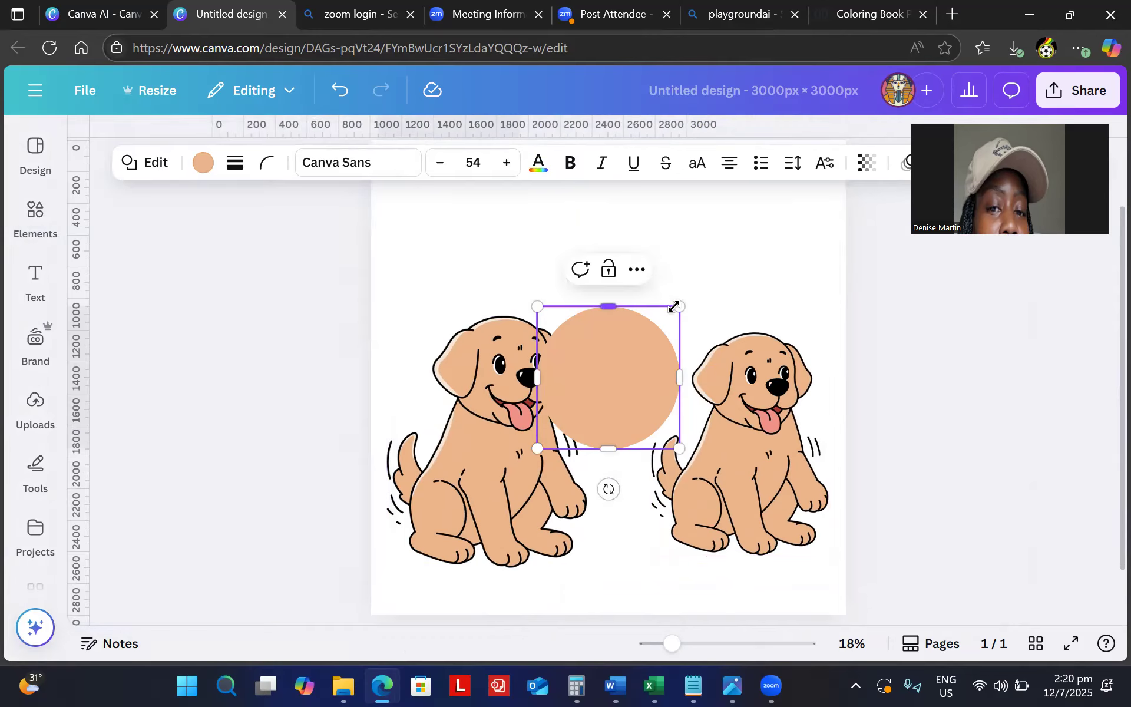
left_click_drag(680, 306, 612, 389)
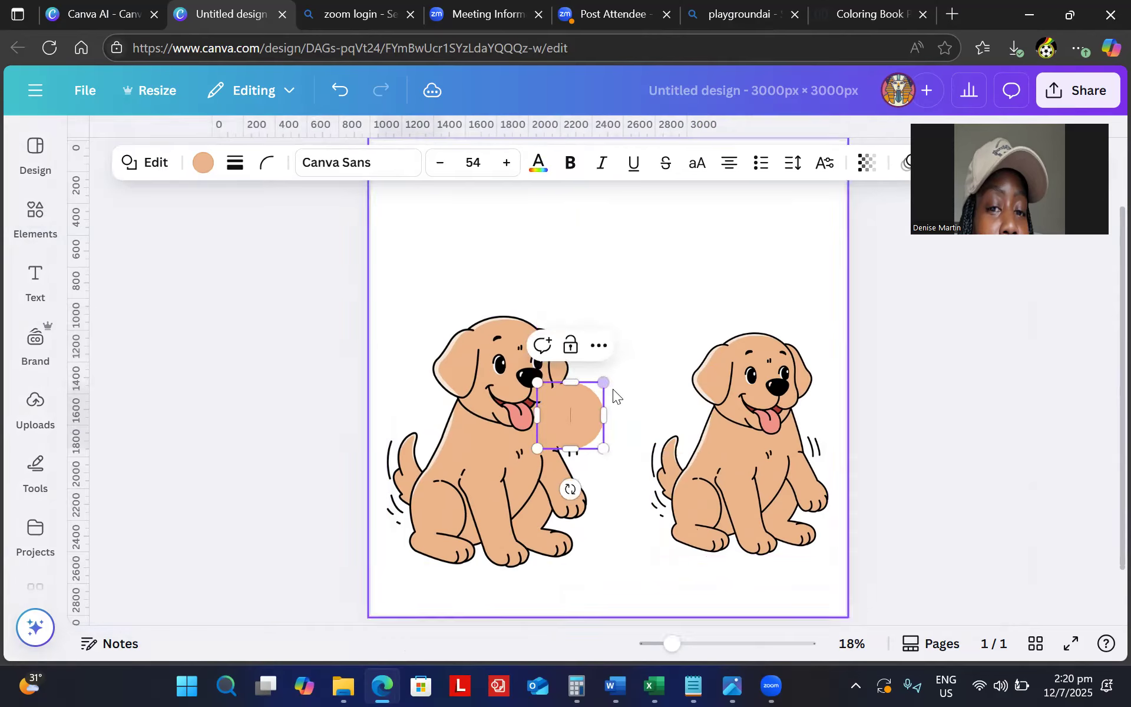
left_click(663, 303)
left_click_drag(552, 446, 651, 354)
Duplicate the circle and stack the two circles vertically between the puppies with a small gap.
left_click(626, 317)
left_click_drag(620, 393, 611, 468)
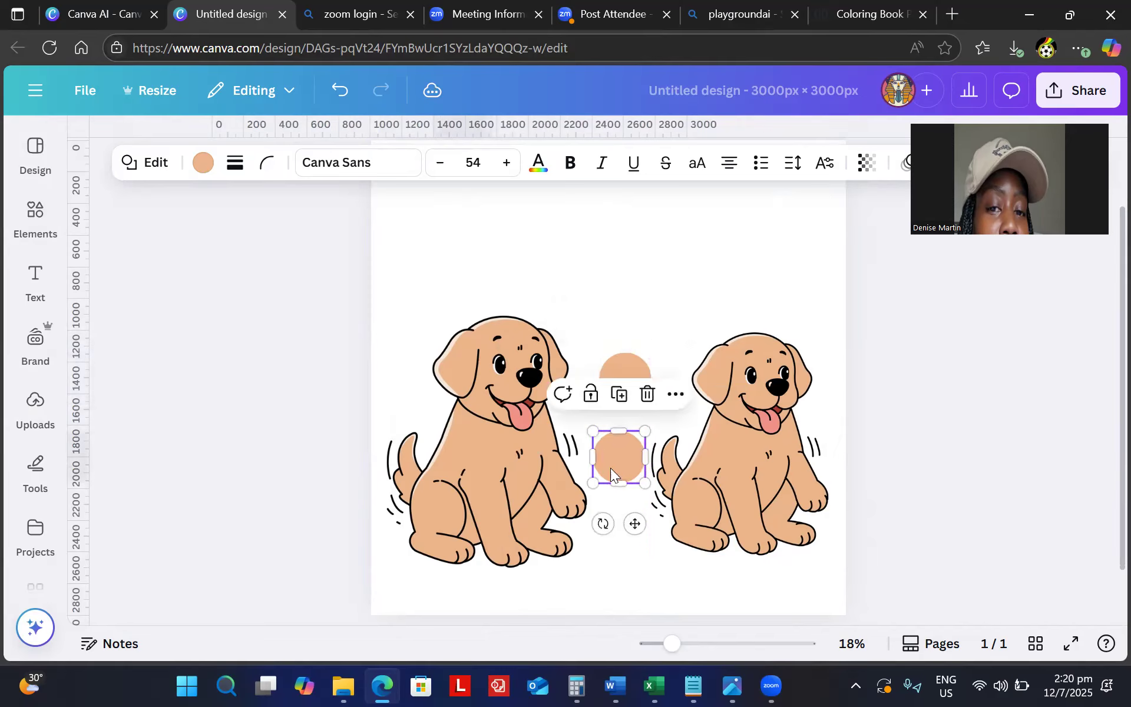
left_click_drag(633, 368, 624, 376)
left_click(920, 420)
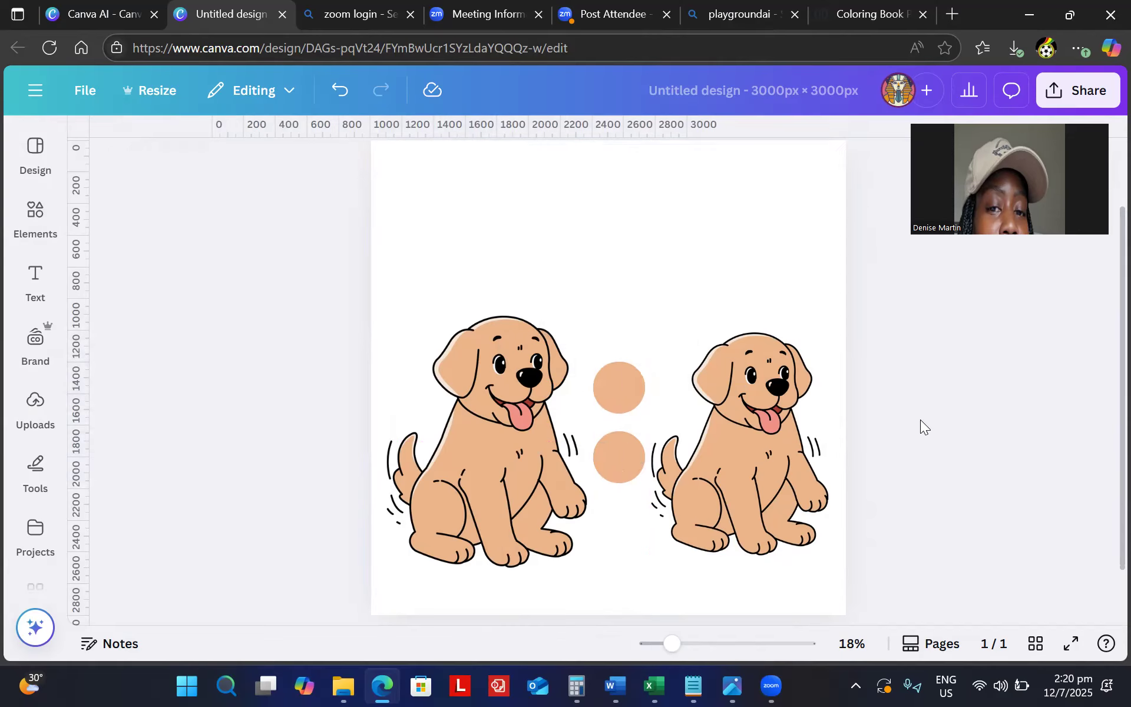
Recolour the upper circle with the pink tongue colour from the puppy's photo colours.
left_click(727, 267)
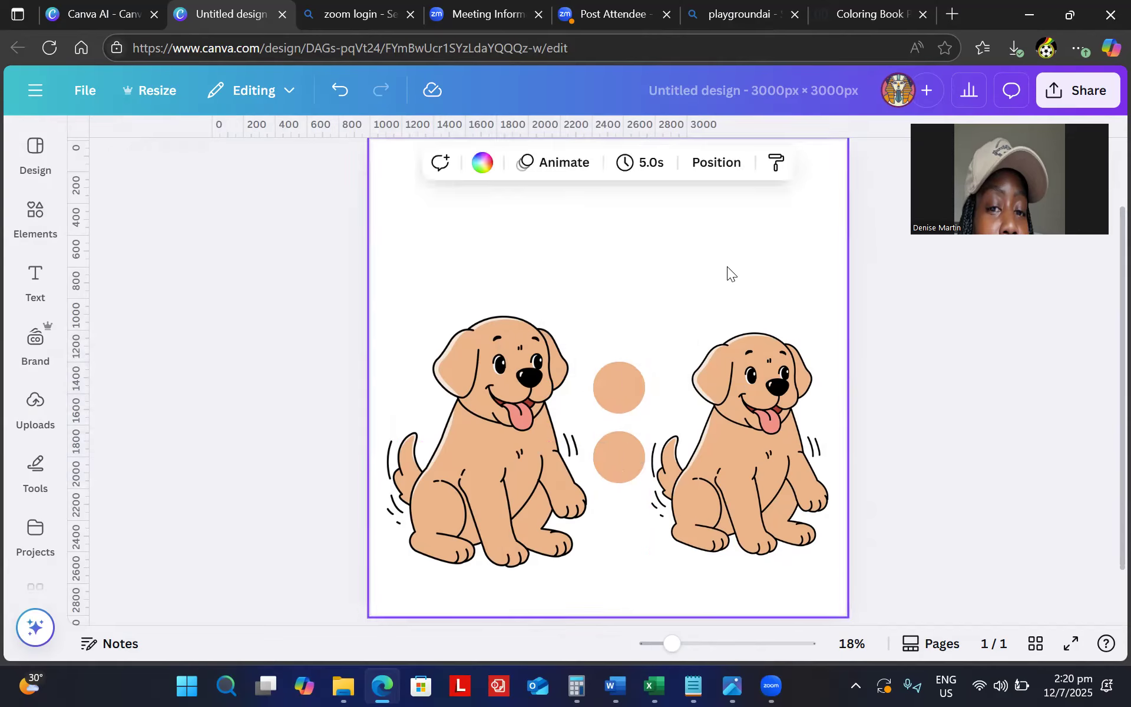
left_click(603, 376)
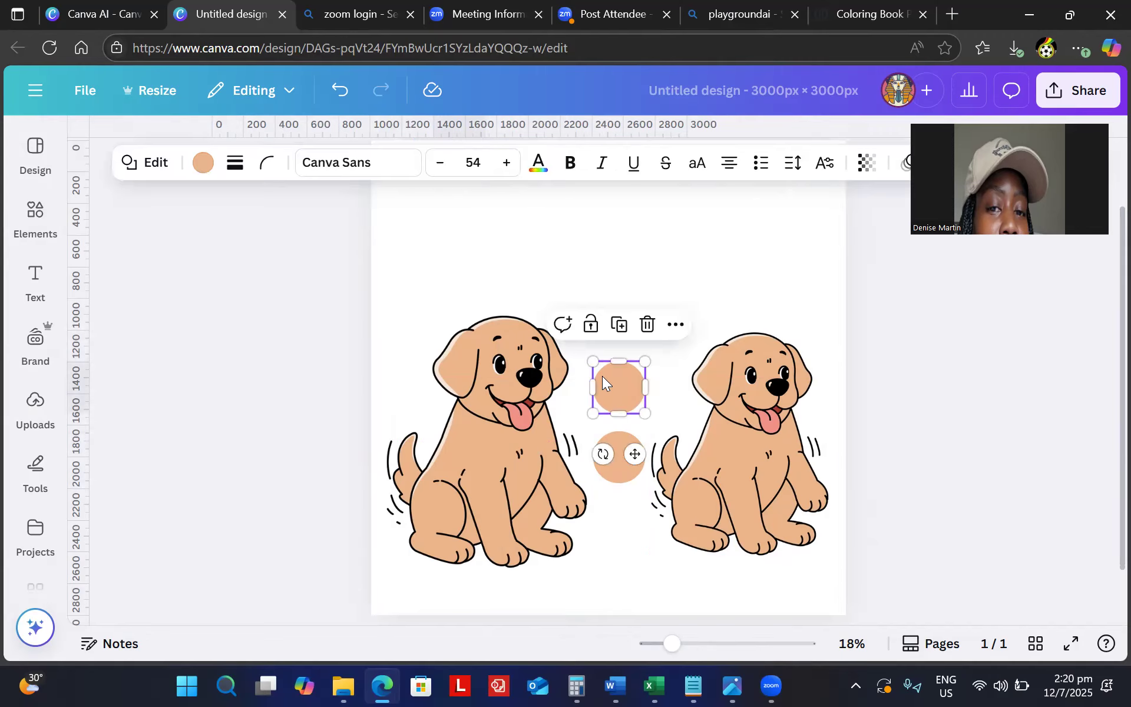
left_click(203, 164)
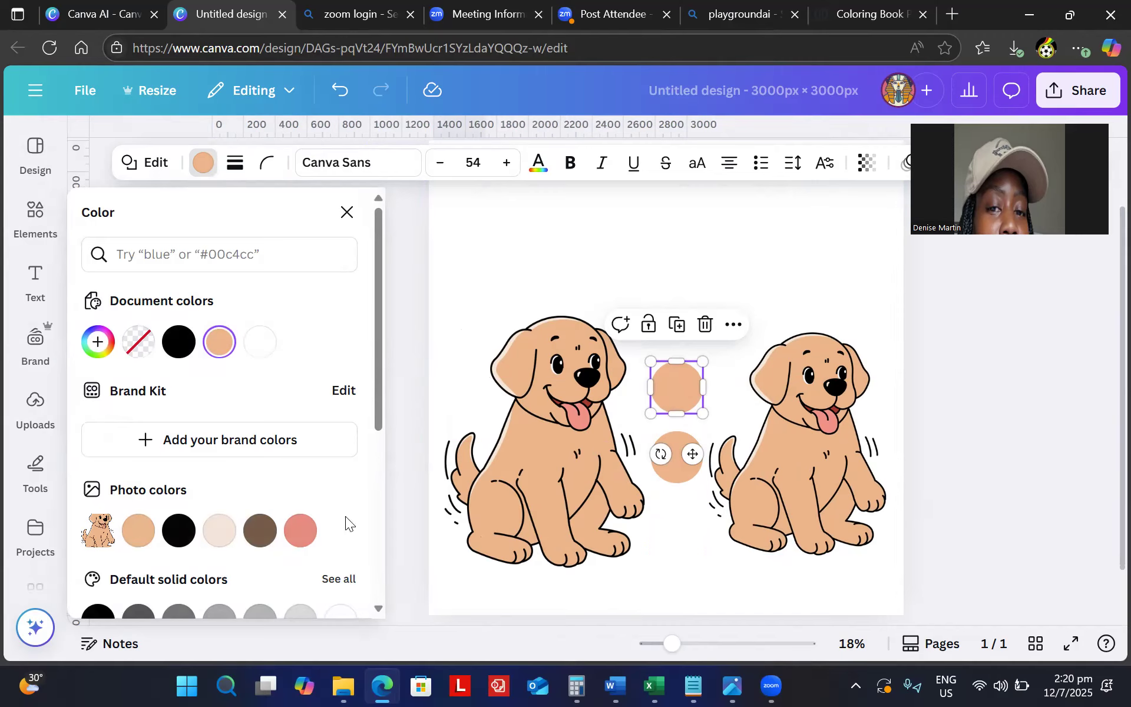
left_click(301, 531)
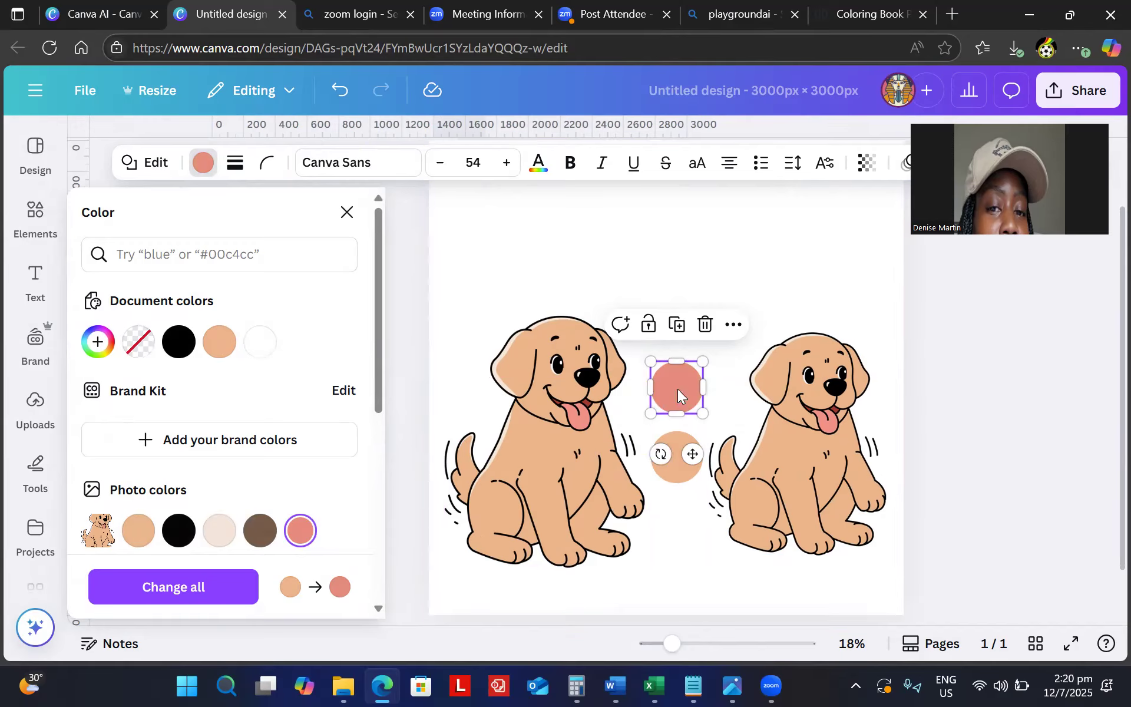
left_click(982, 511)
left_click(982, 510)
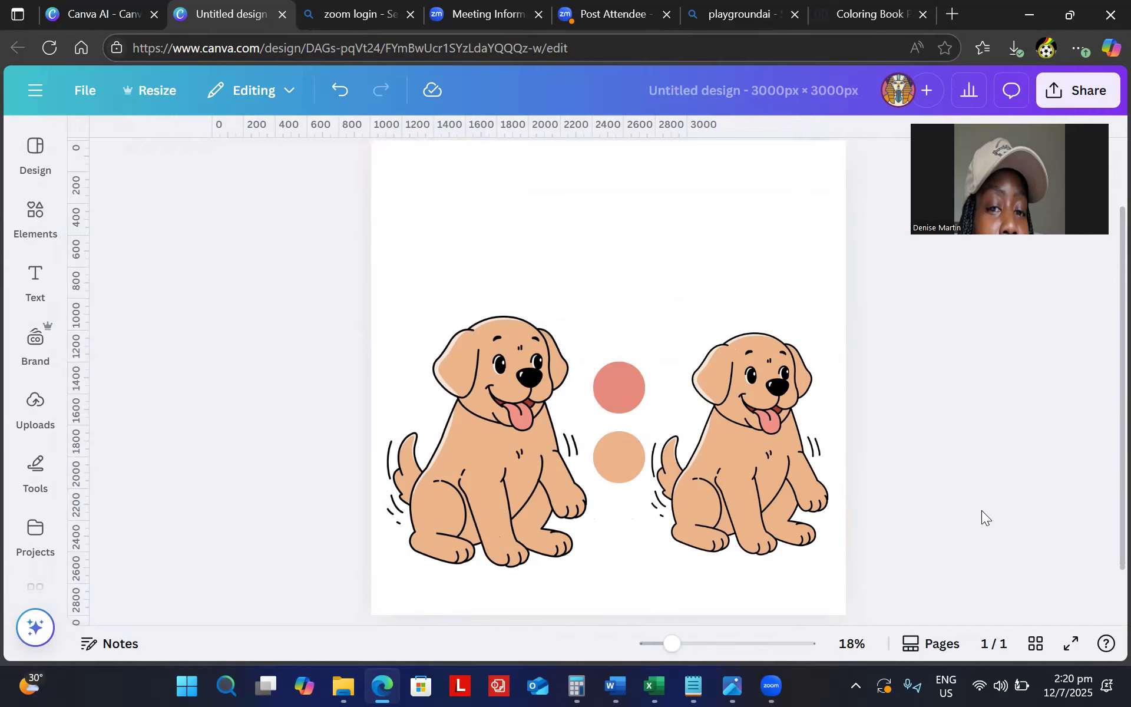
Change both editable colours of the right puppy, dark red and tan, to white (#ffffff).
left_click(773, 430)
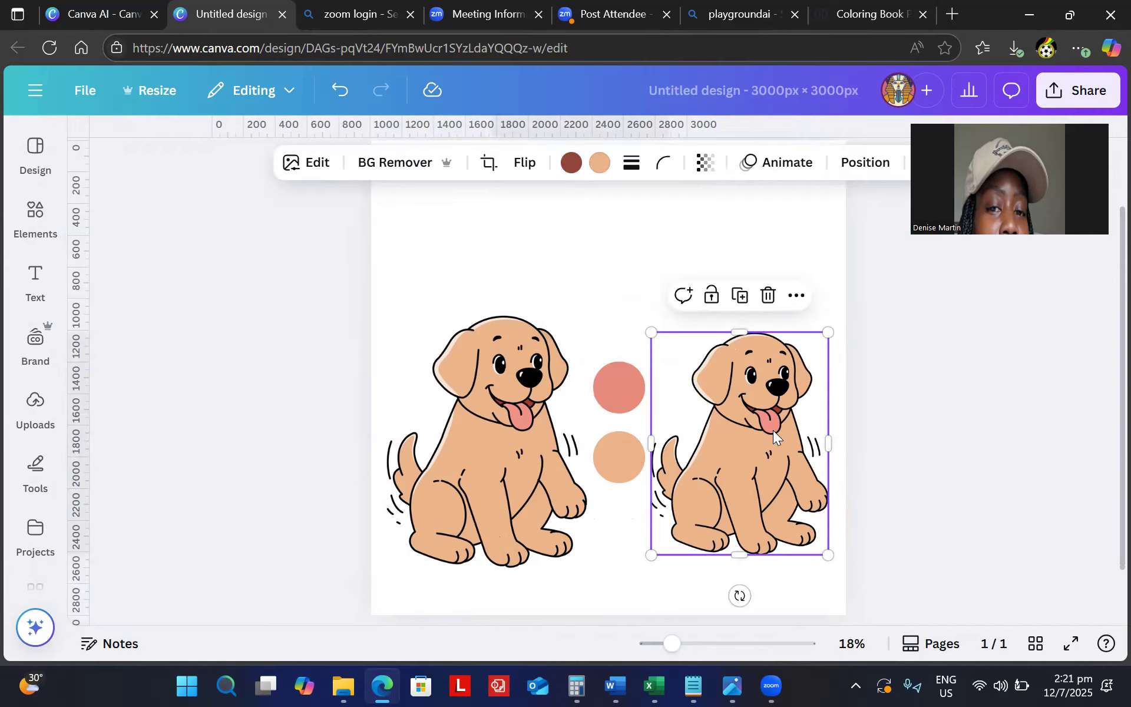
left_click(325, 169)
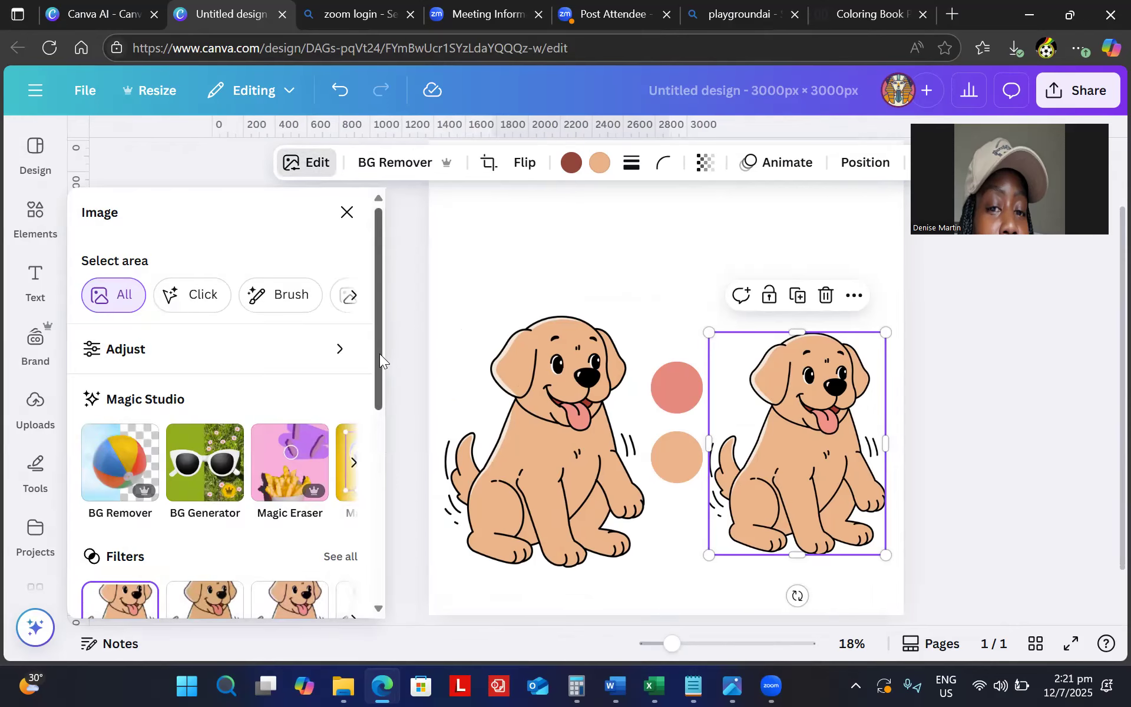
mouse_move(378, 353)
left_mouse_down()
mouse_move(396, 549)
mouse_move(382, 333)
left_mouse_up()
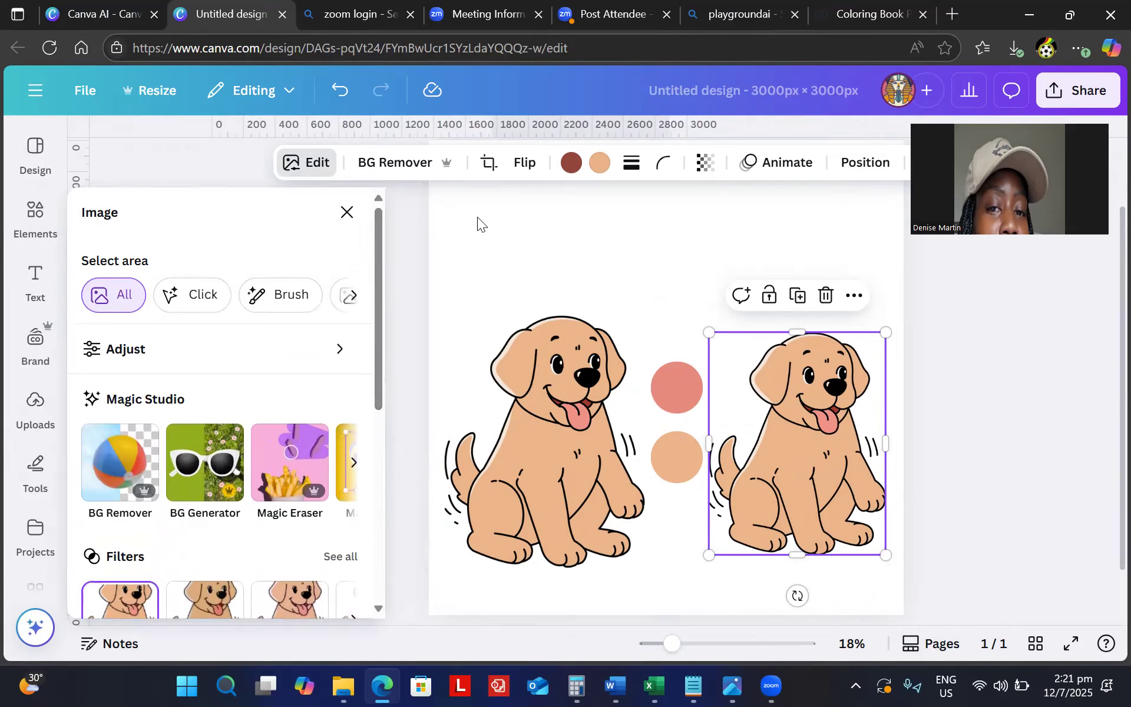
left_click(570, 163)
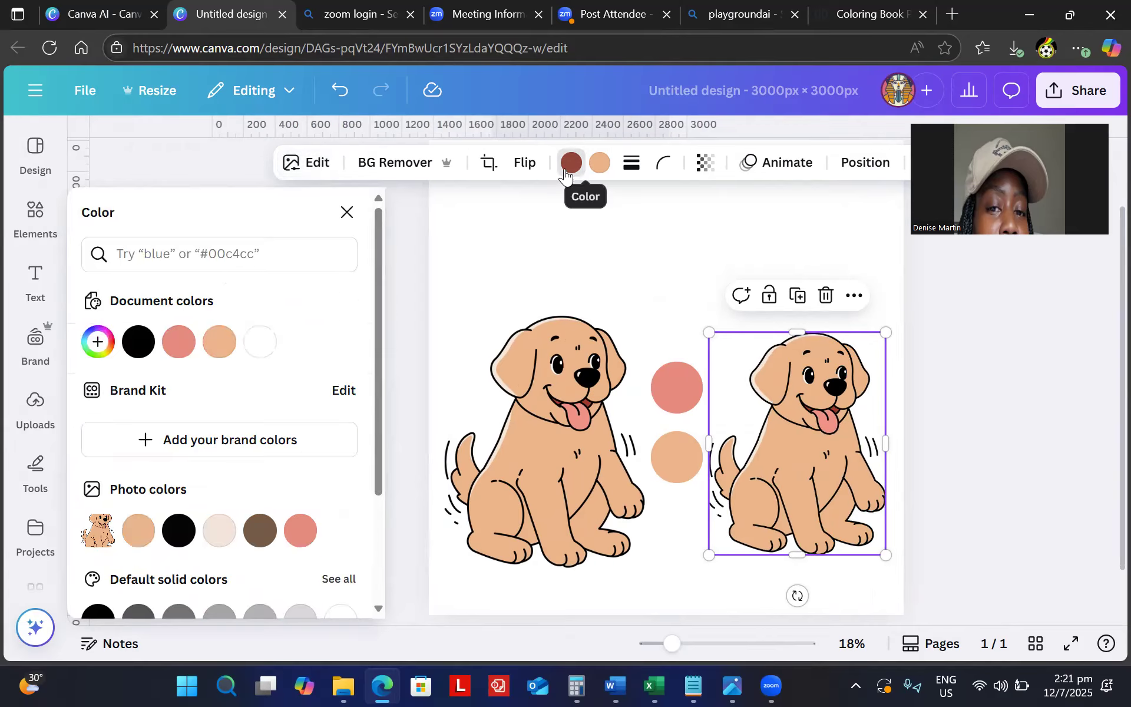
left_click(260, 342)
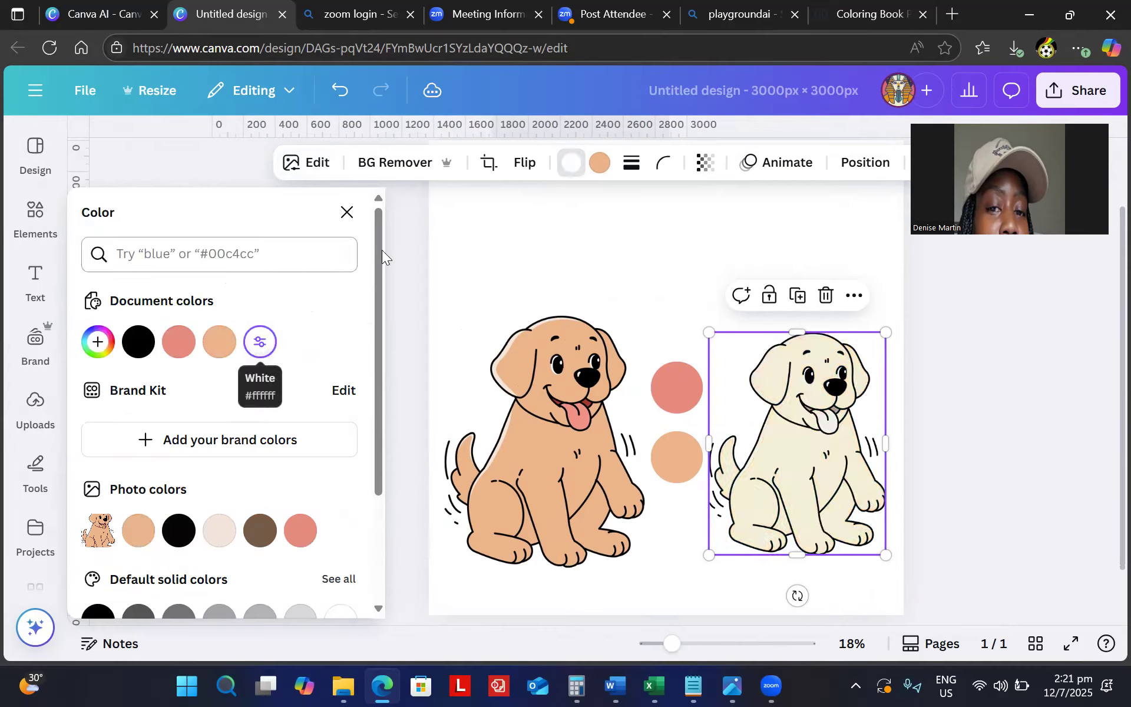
left_click(599, 163)
left_click(258, 343)
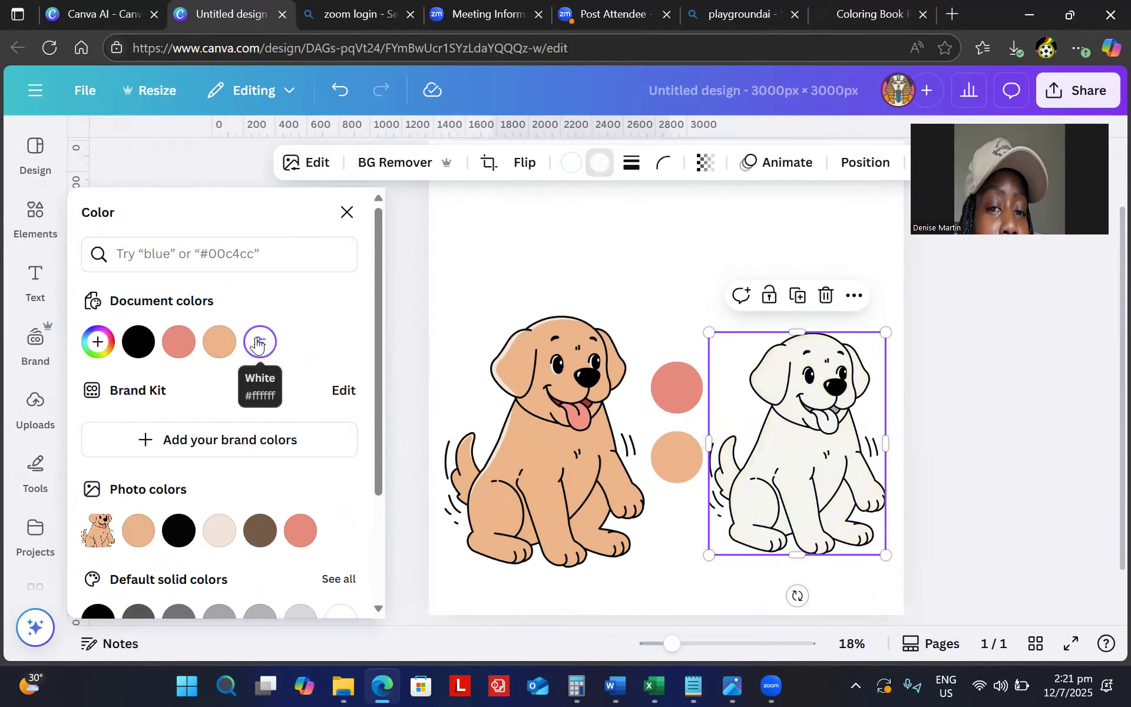
key("Escape")
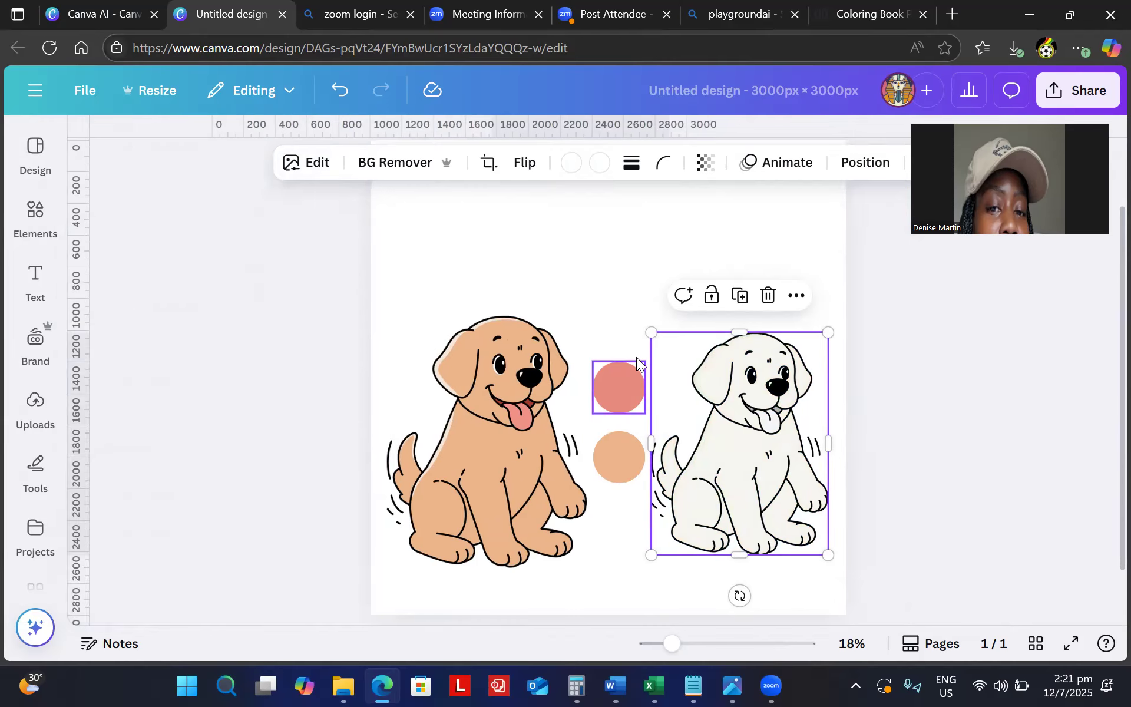
Open the image adjustments for the right puppy and set Blacks and Whites to 100.
left_click(314, 169)
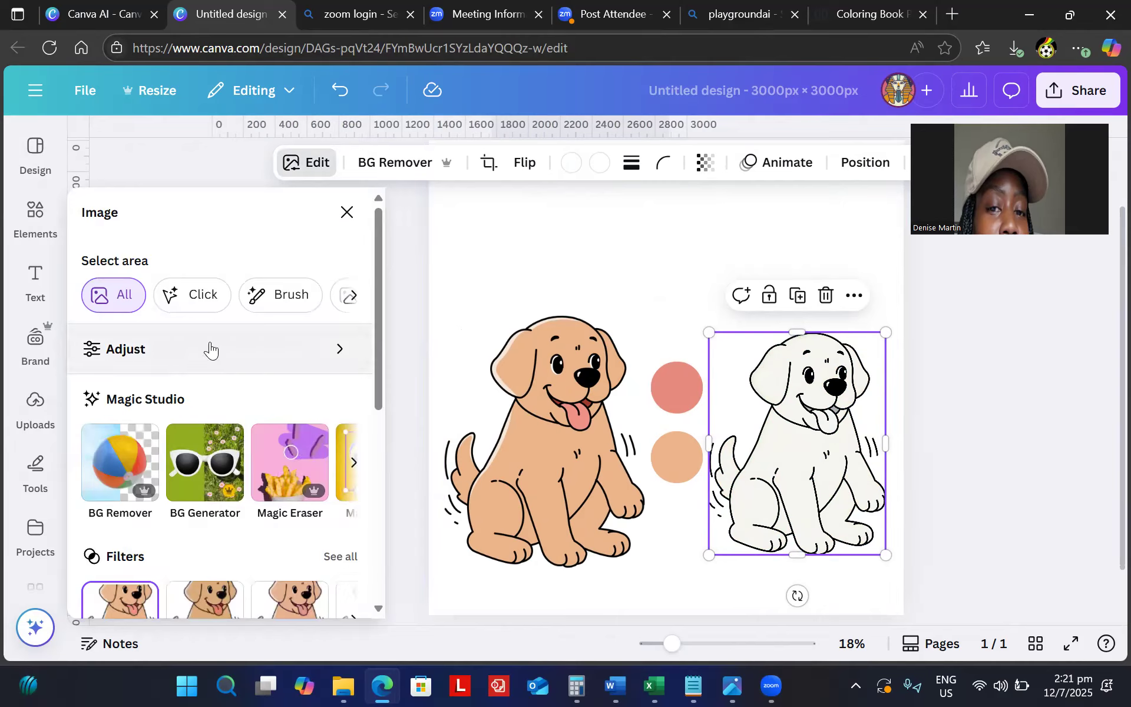
left_click(118, 352)
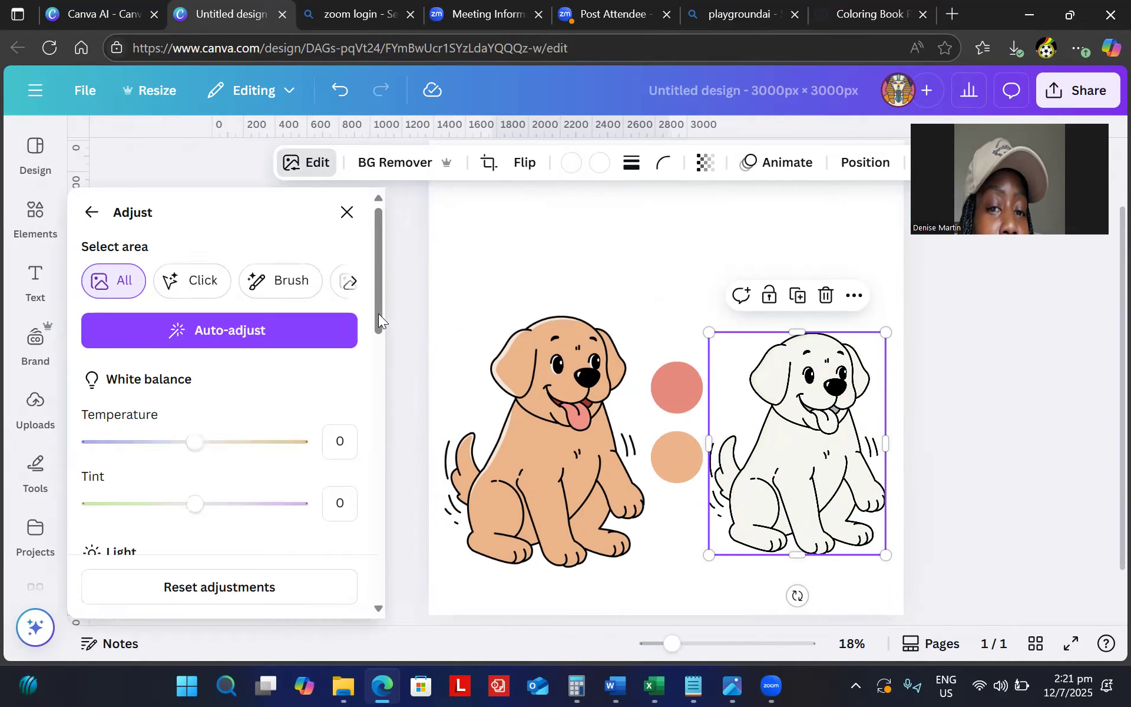
left_click_drag(377, 314, 406, 449)
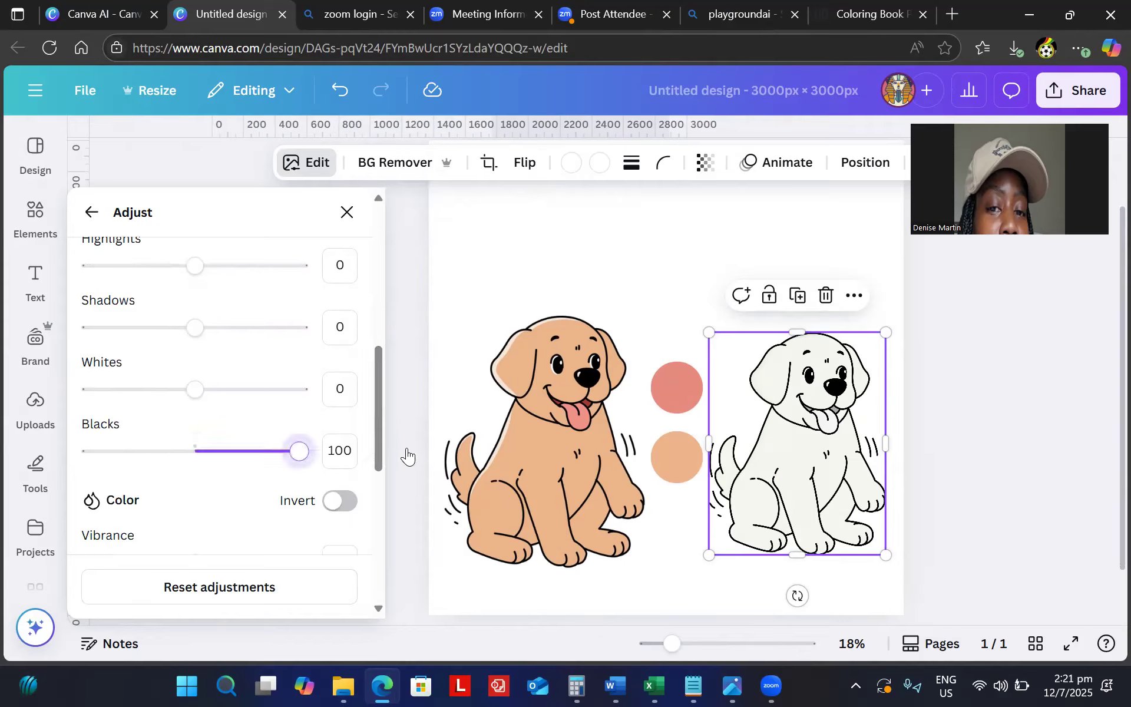
left_click_drag(195, 389, 345, 404)
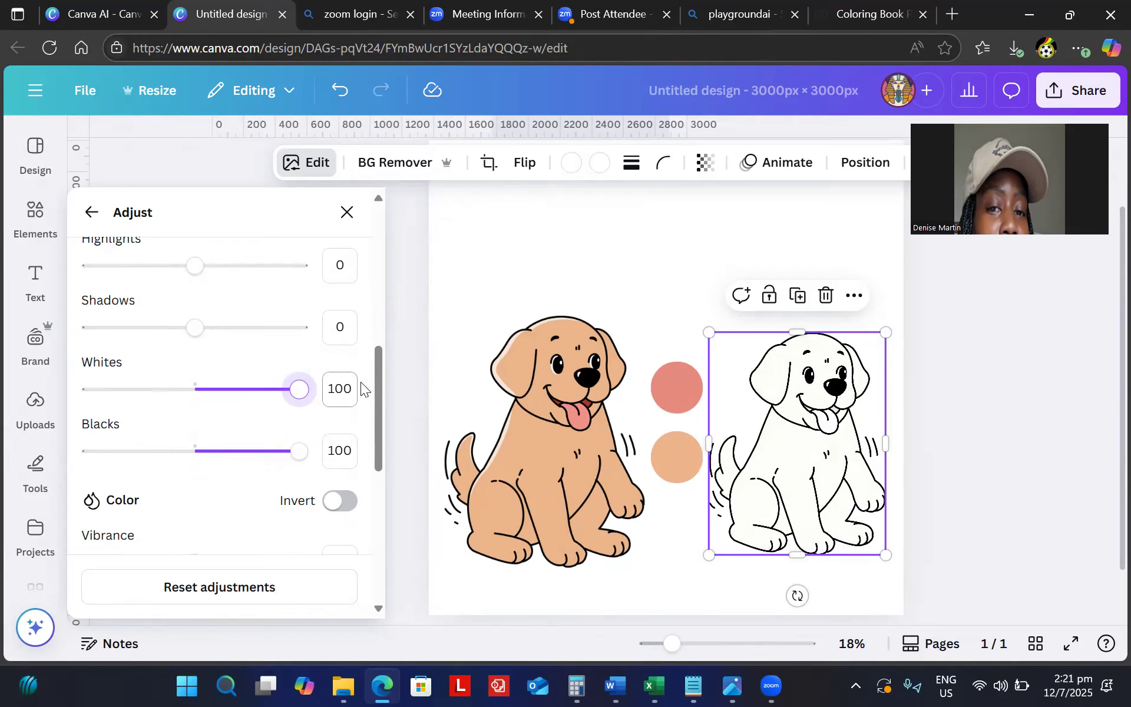
Set the right puppy's Highlights, Shadows, Brightness and Contrast adjustments to 100 and deselect it.
left_click_drag(379, 388, 381, 348)
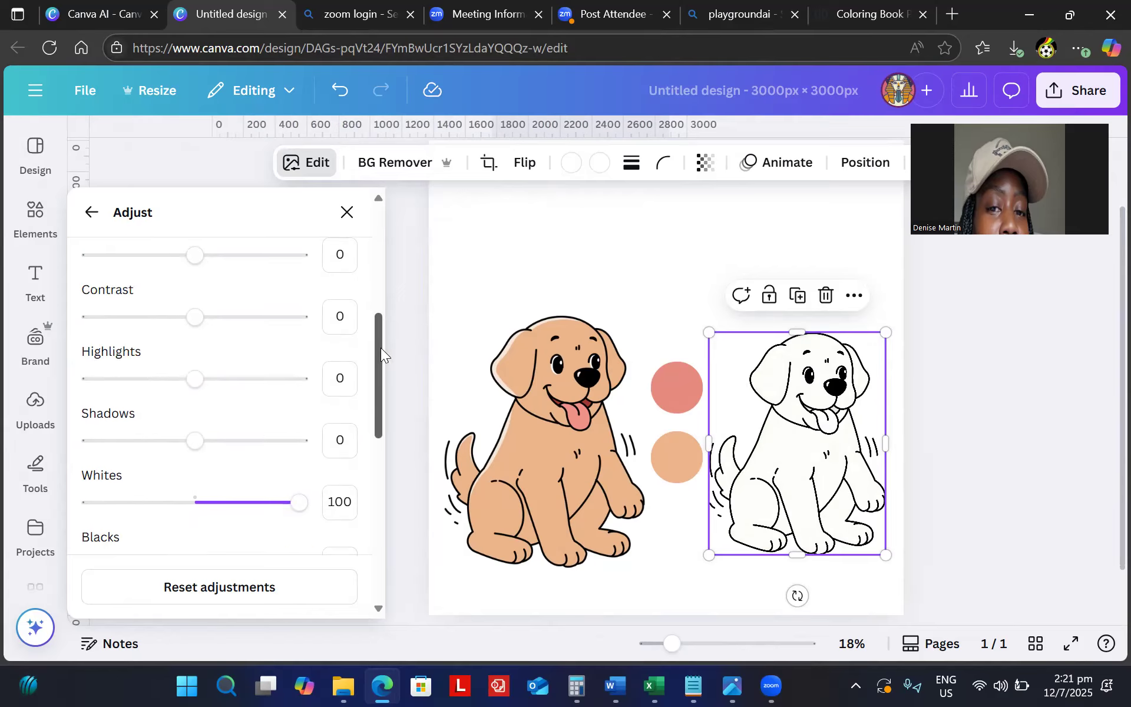
left_click_drag(194, 404, 366, 410)
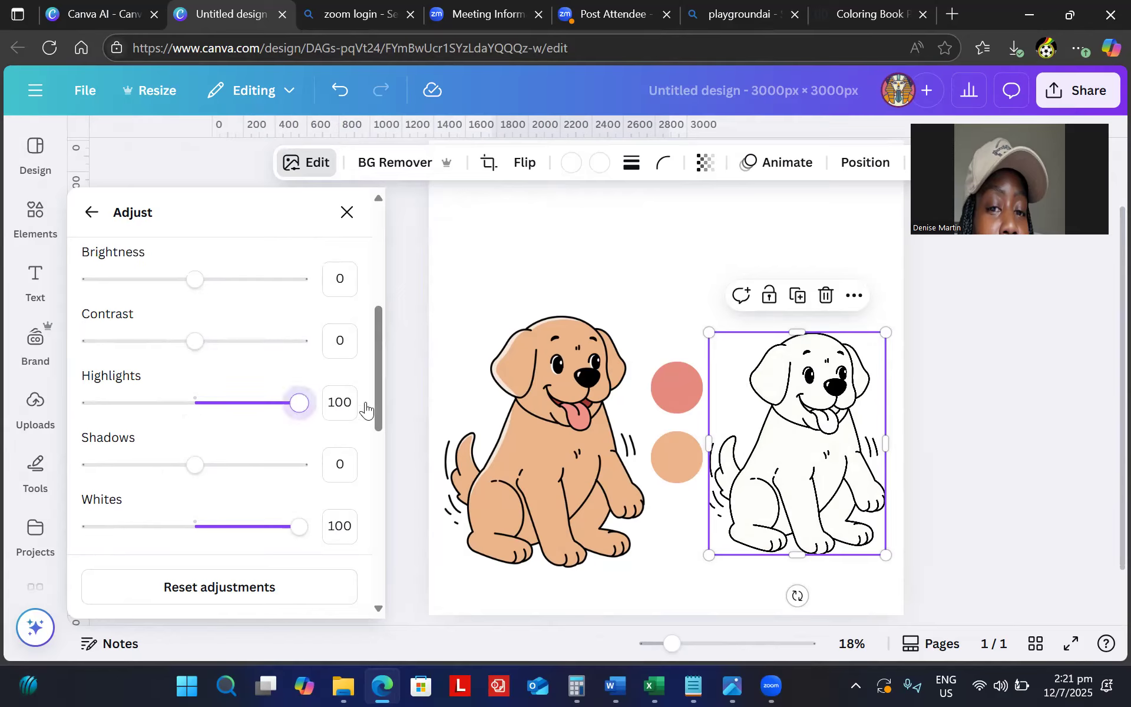
left_click_drag(195, 465, 374, 452)
left_click_drag(196, 282, 400, 259)
left_click_drag(194, 342, 391, 344)
left_click(1021, 390)
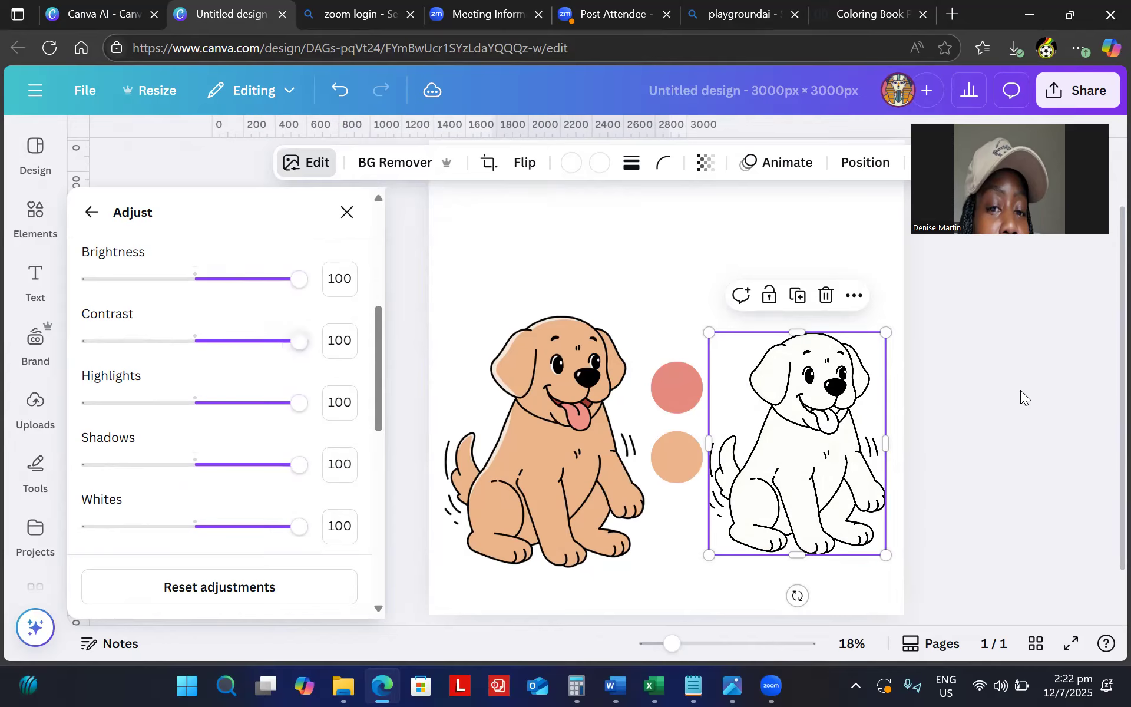
left_click(814, 246)
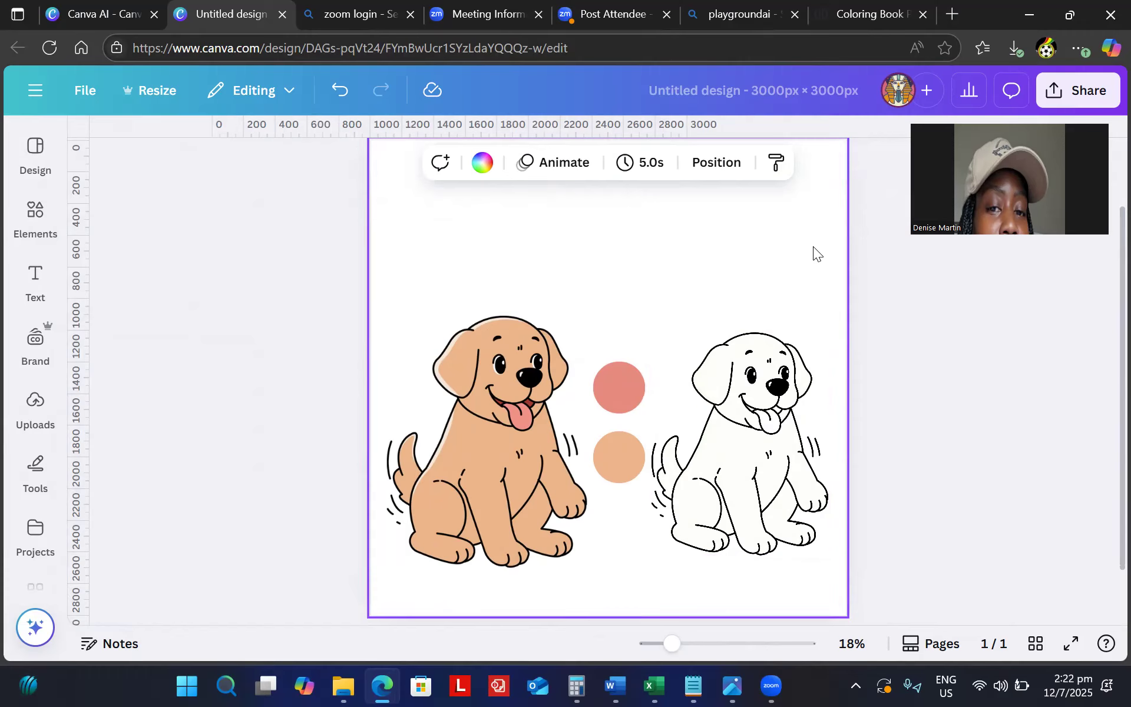
Browse the text font combinations and add the green "BUDGET APPROVED" combination over the upper circle between the puppies.
scroll(813, 247, "up", 2)
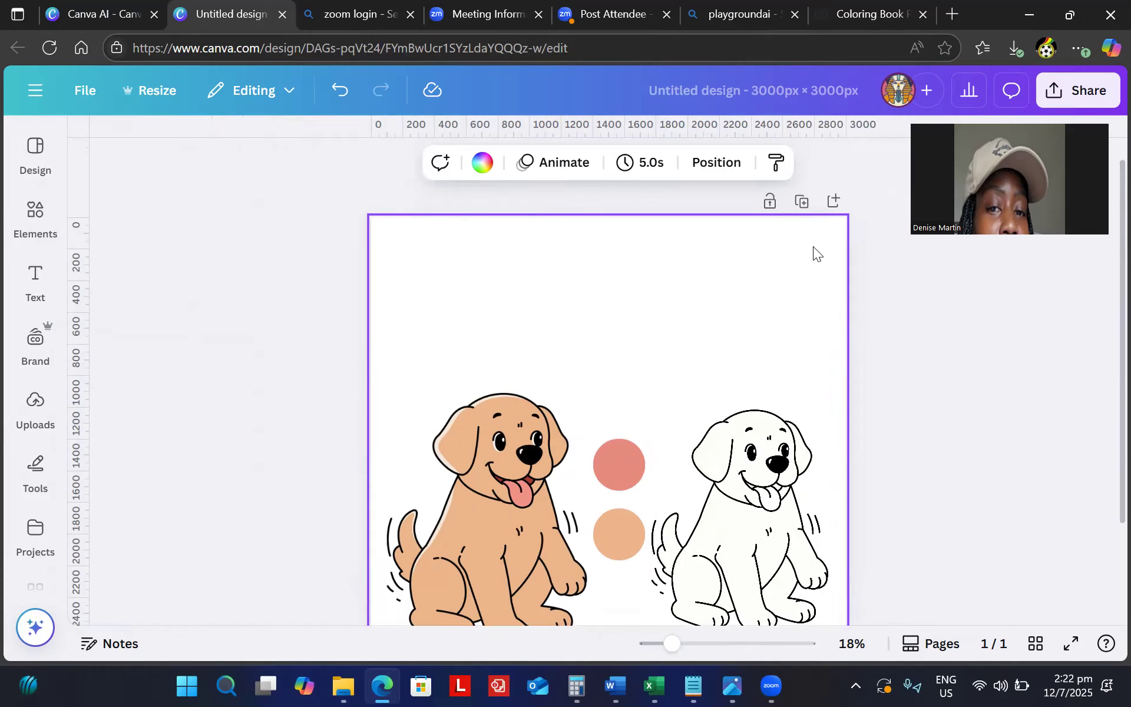
left_click(36, 277)
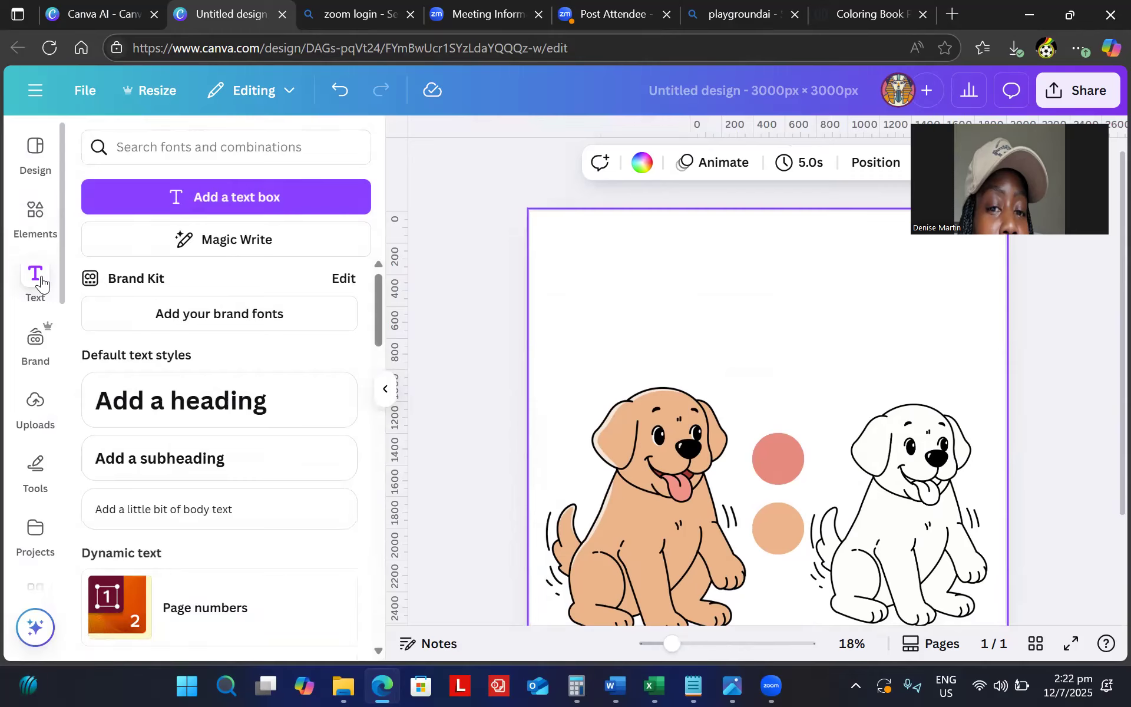
left_click(33, 235)
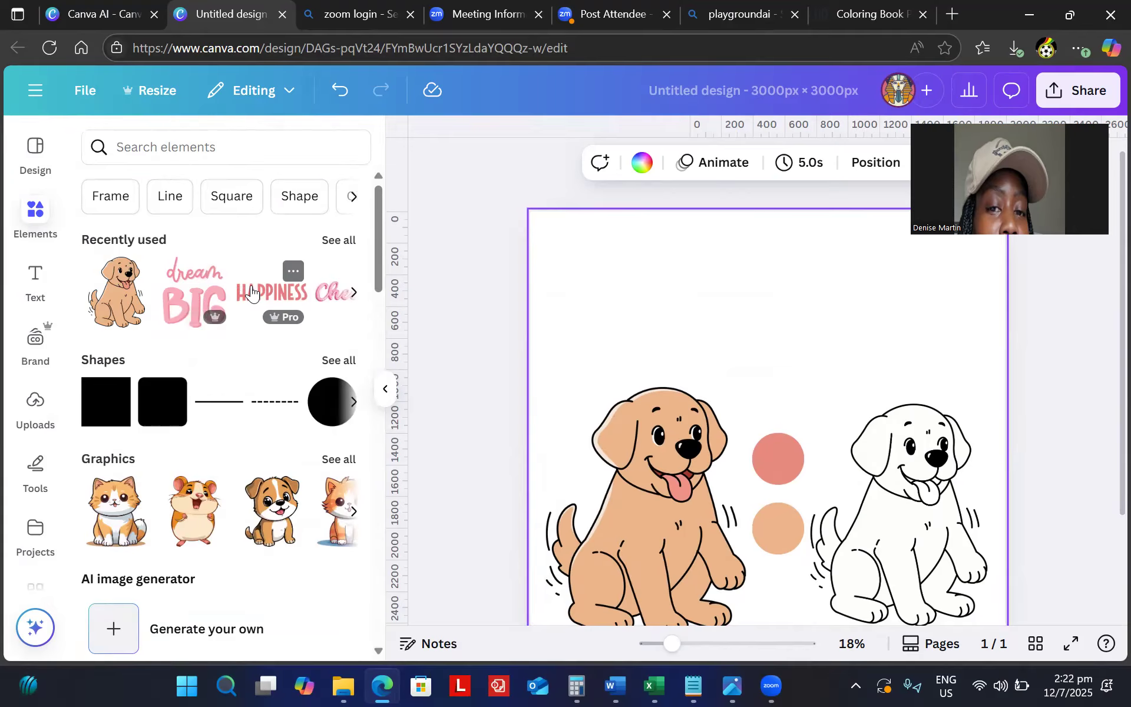
left_click(35, 282)
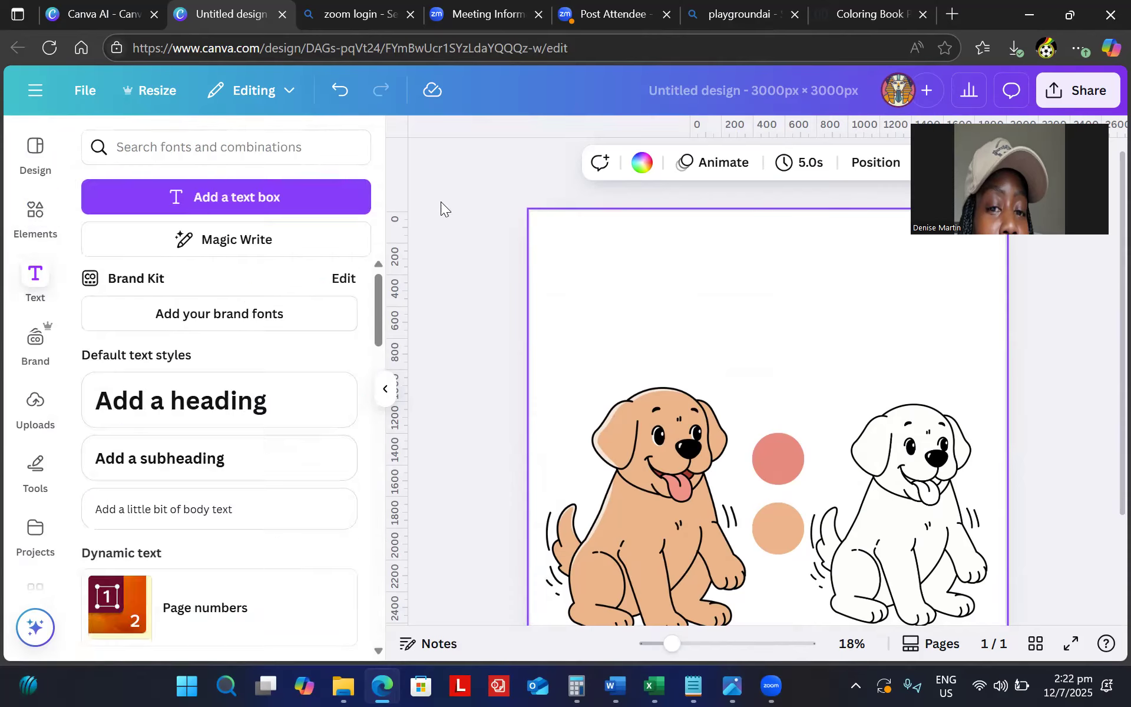
left_click_drag(381, 318, 419, 680)
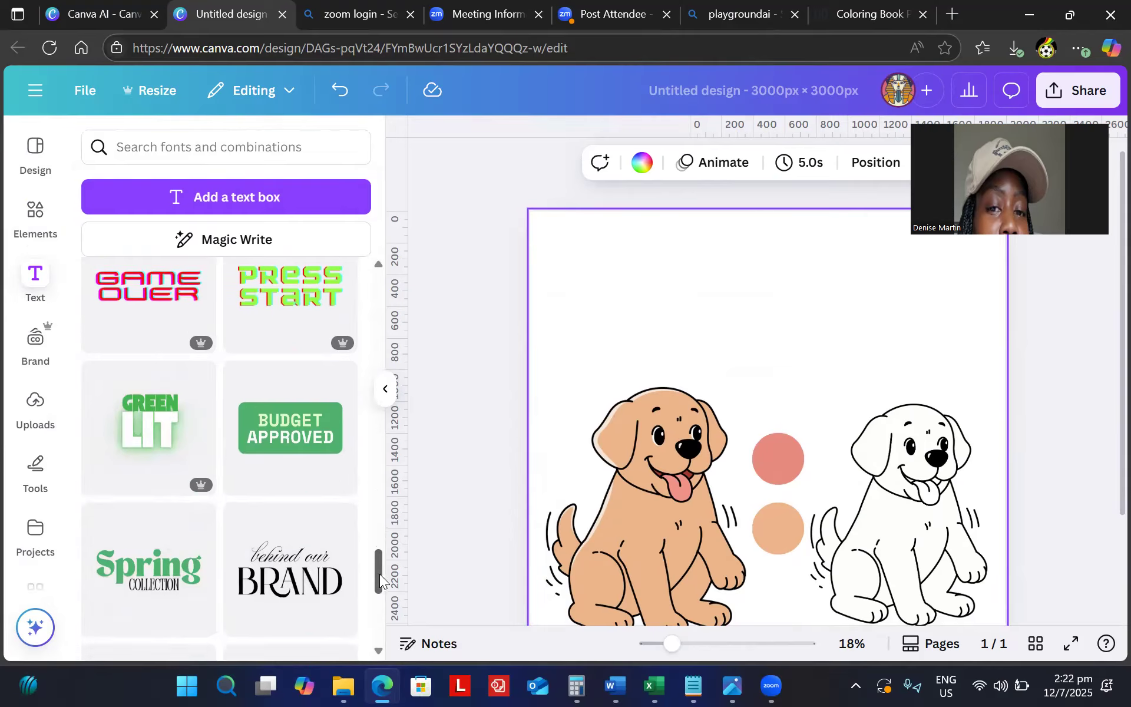
scroll(379, 574, "up", 2)
left_click_drag(289, 513, 779, 450)
mouse_move(779, 460)
left_mouse_down()
mouse_move(770, 334)
mouse_move(780, 478)
left_mouse_up()
left_click(893, 295)
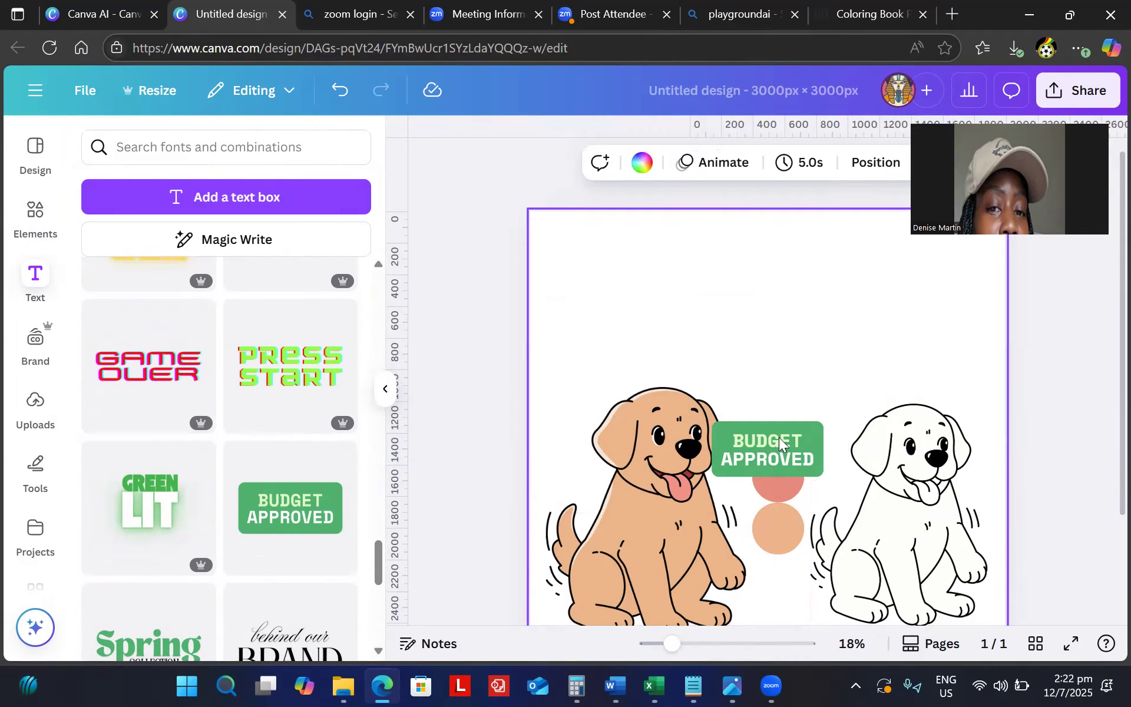
Move one "BUDGET APPROVED" label up to the blank area above and between the puppies.
left_click(790, 442)
left_click_drag(799, 374, 795, 298)
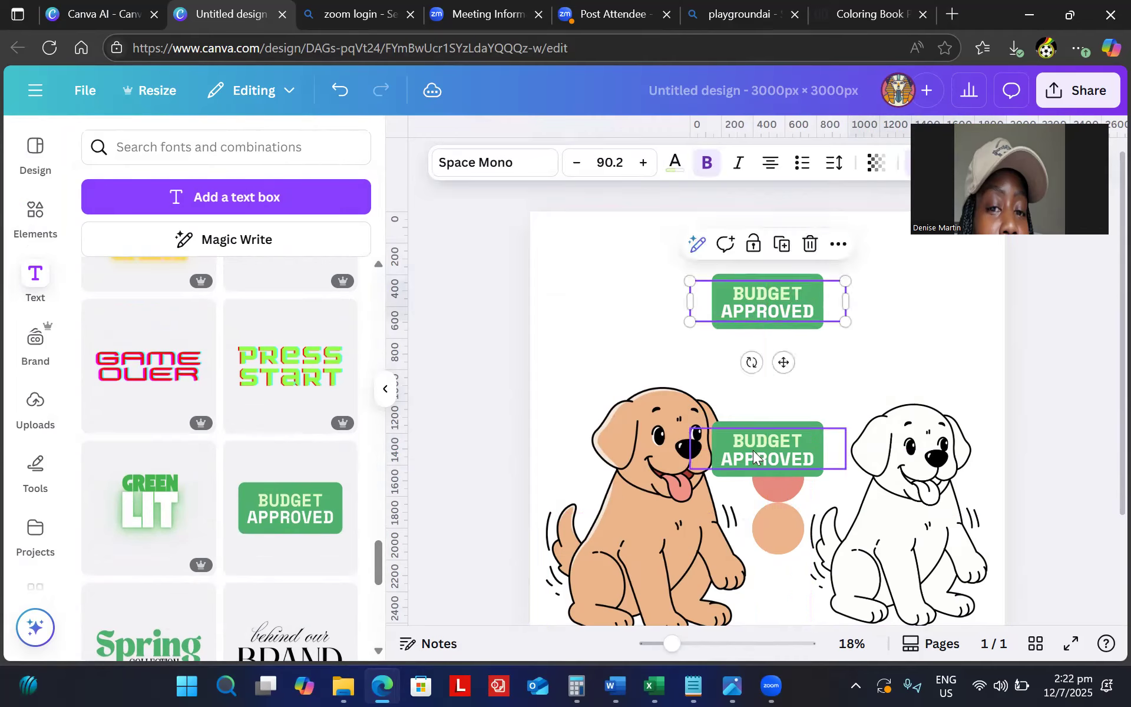
Delete the duplicate "BUDGET APPROVED" label covering the circles and move the coral circle up, leaving a gap above the tan circle.
left_click(753, 450)
left_click(809, 390)
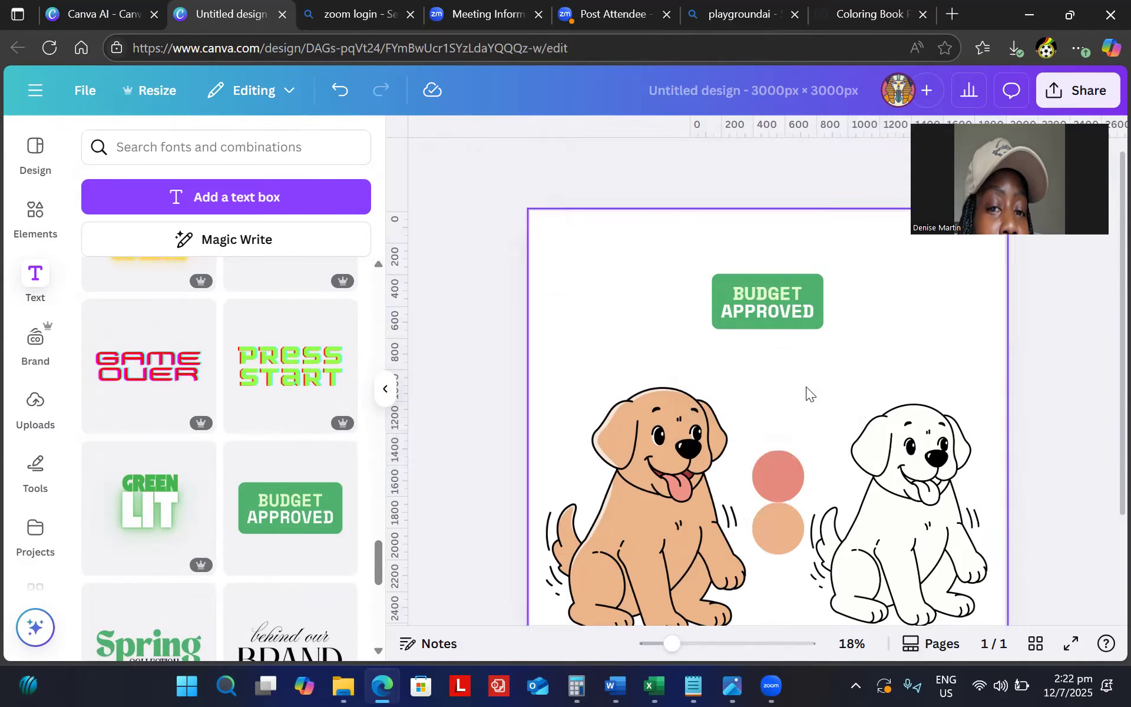
left_click(785, 469)
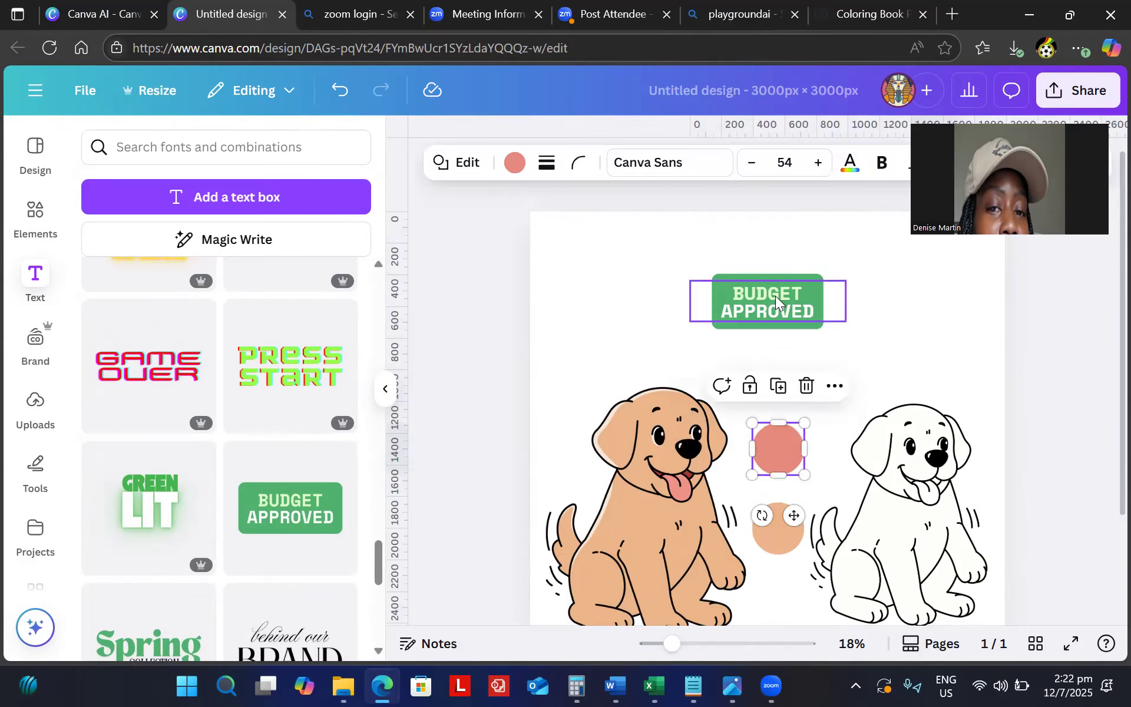
Replace the "BUDGET APPROVED" label's wording with "MATCH THE IMAGE ON THE LEFT".
left_click(775, 295)
left_click(776, 294)
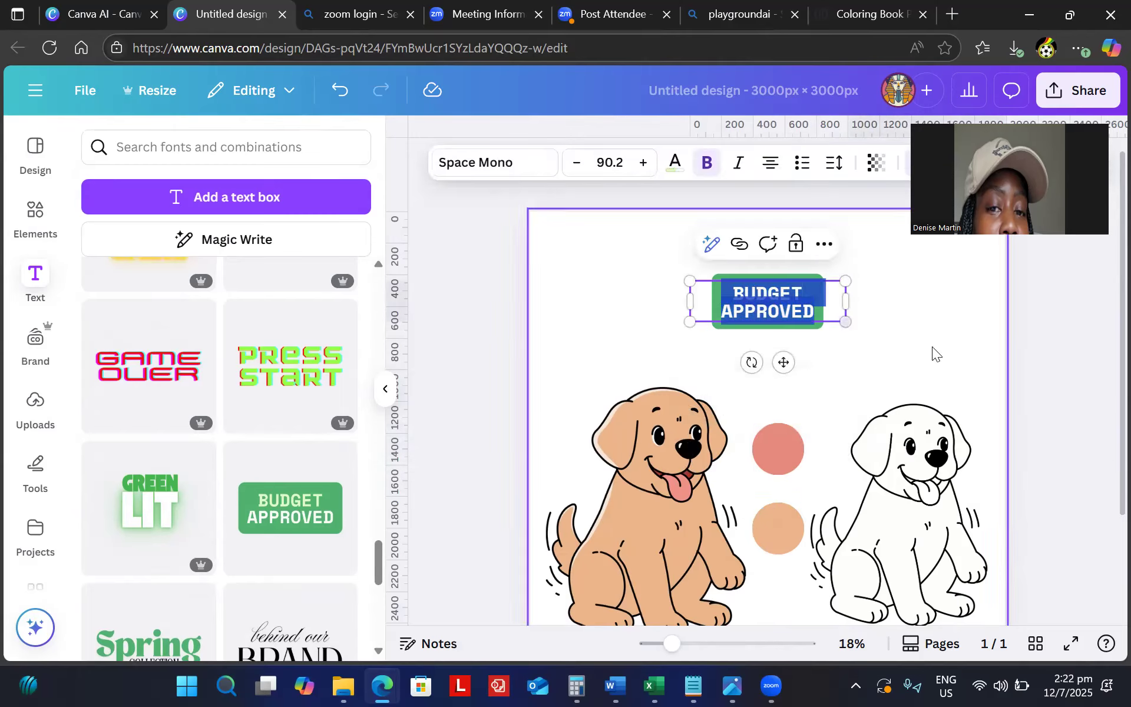
left_click(948, 345)
left_click(785, 298)
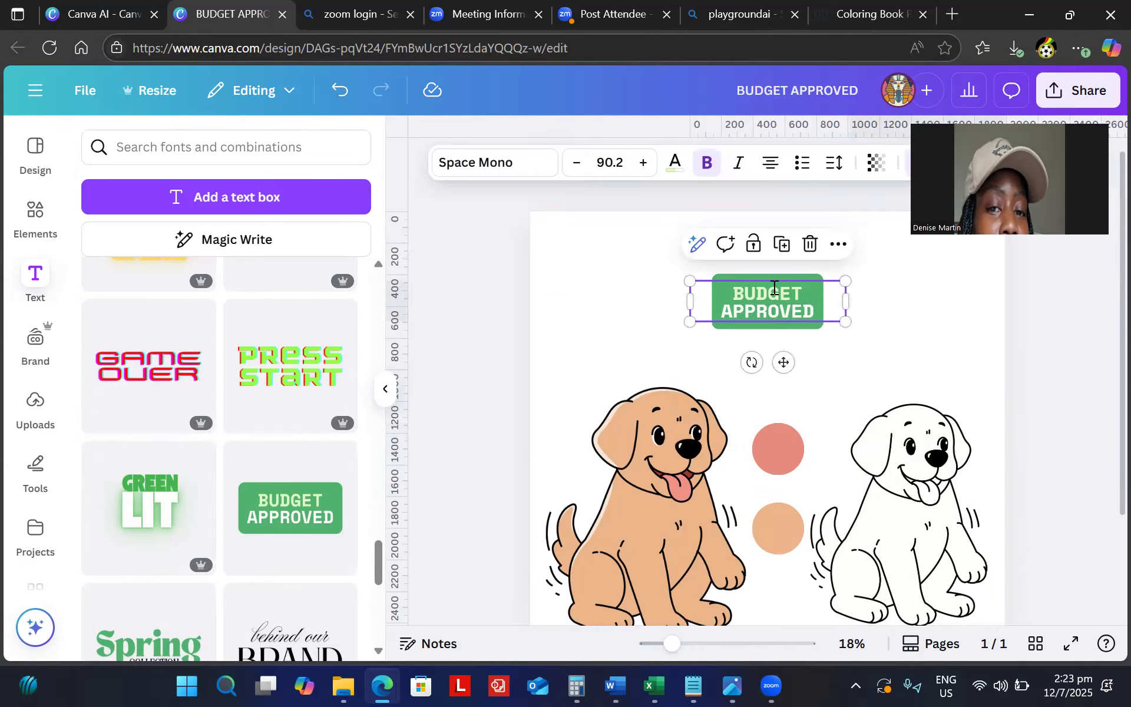
left_click(775, 289)
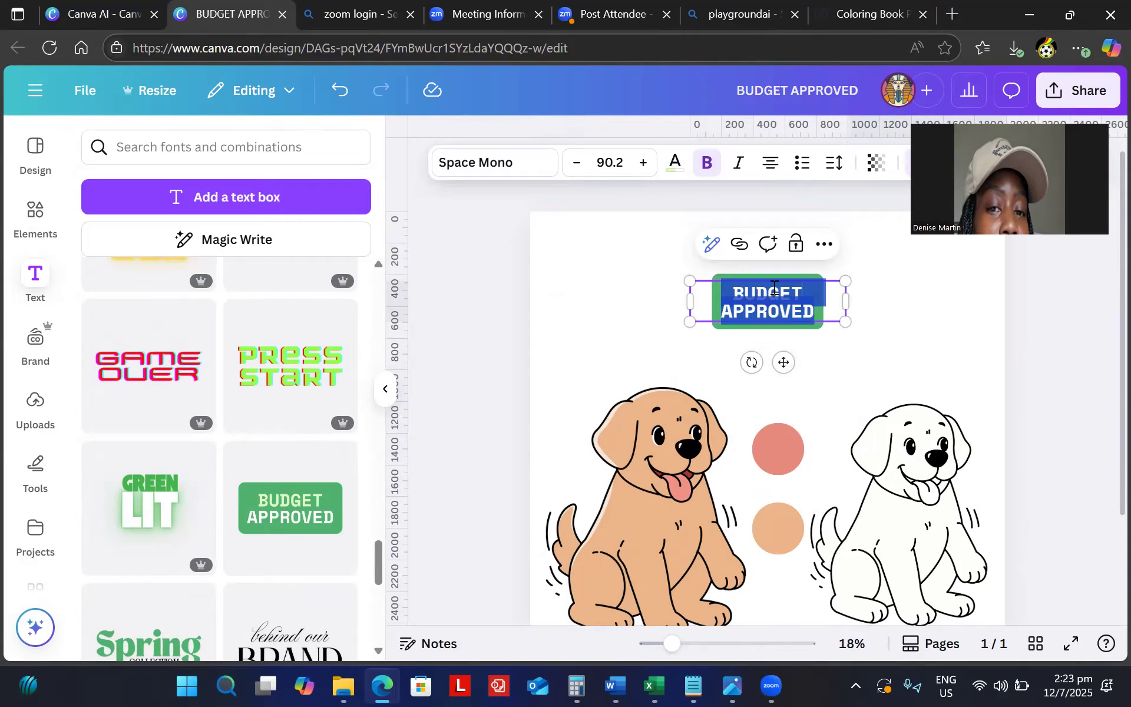
type("MATCH THE")
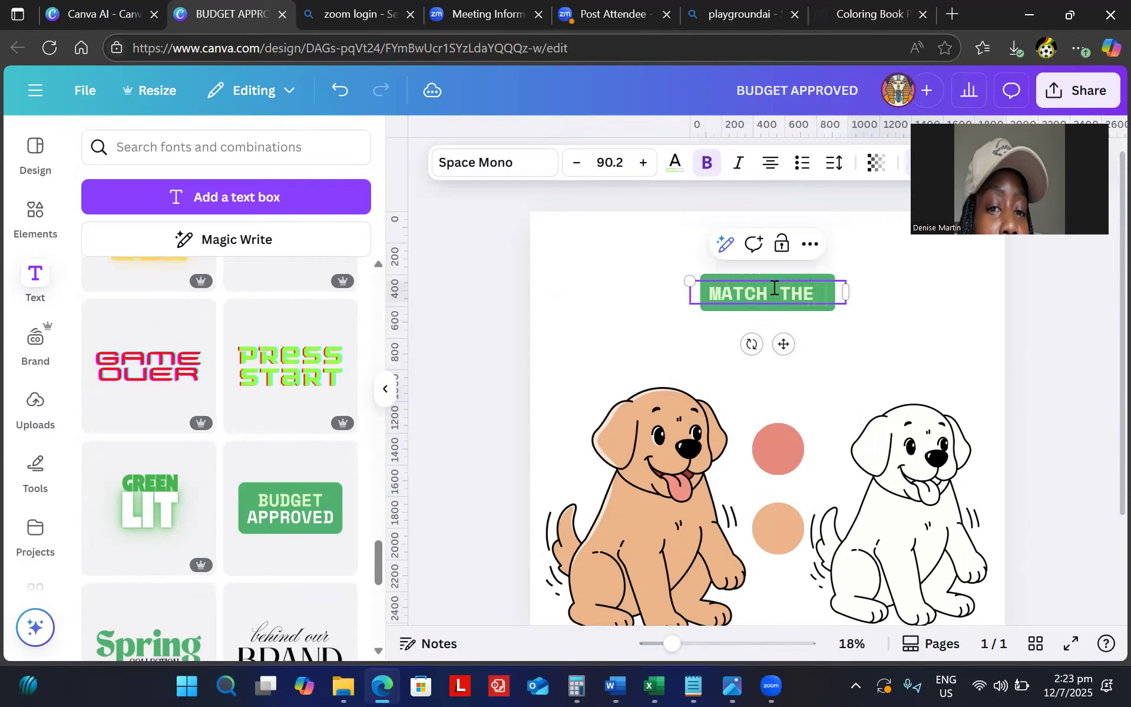
type(" IMAG")
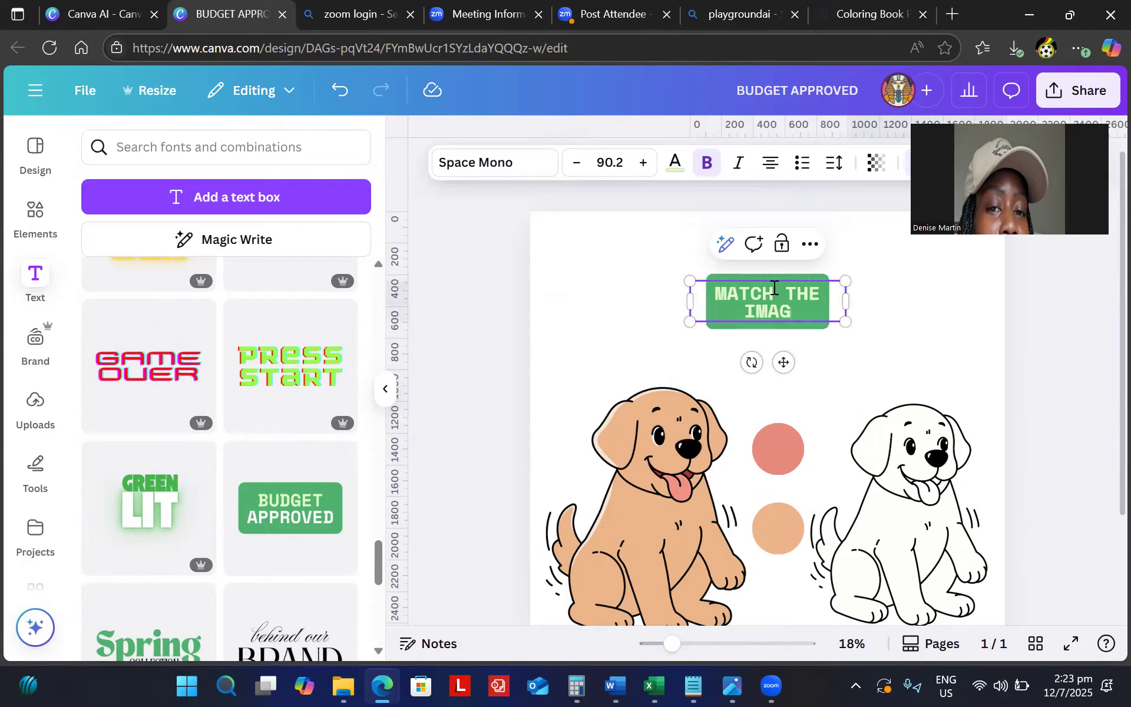
type("E ON T")
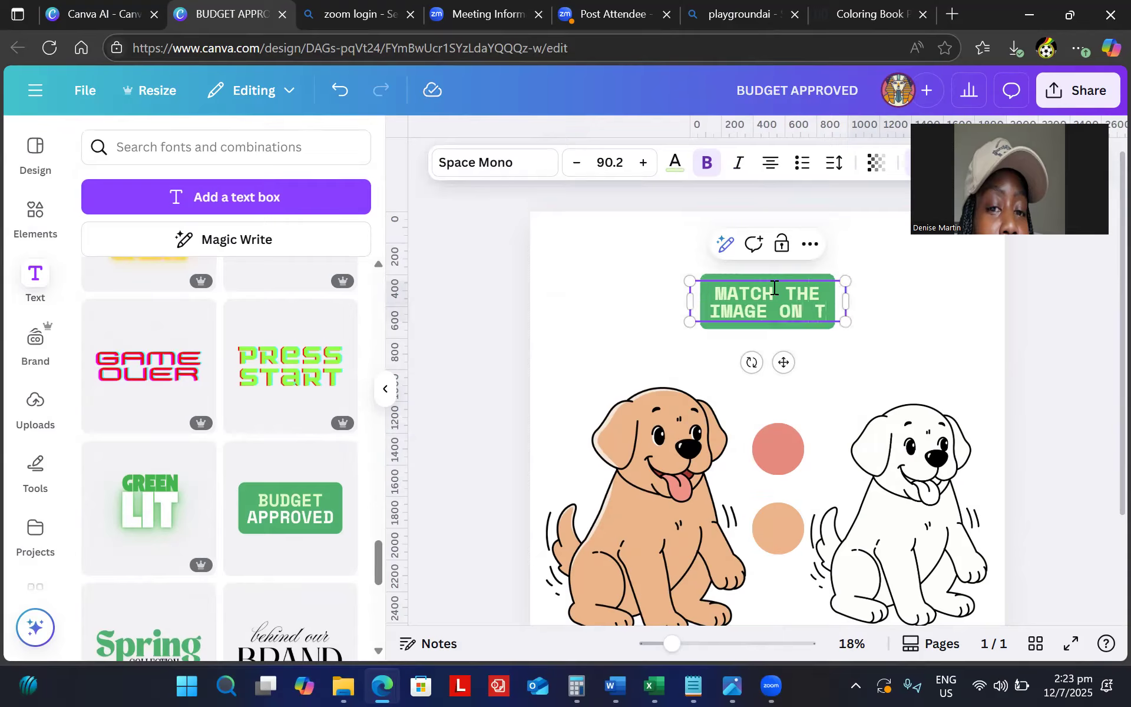
type("HE LEFT")
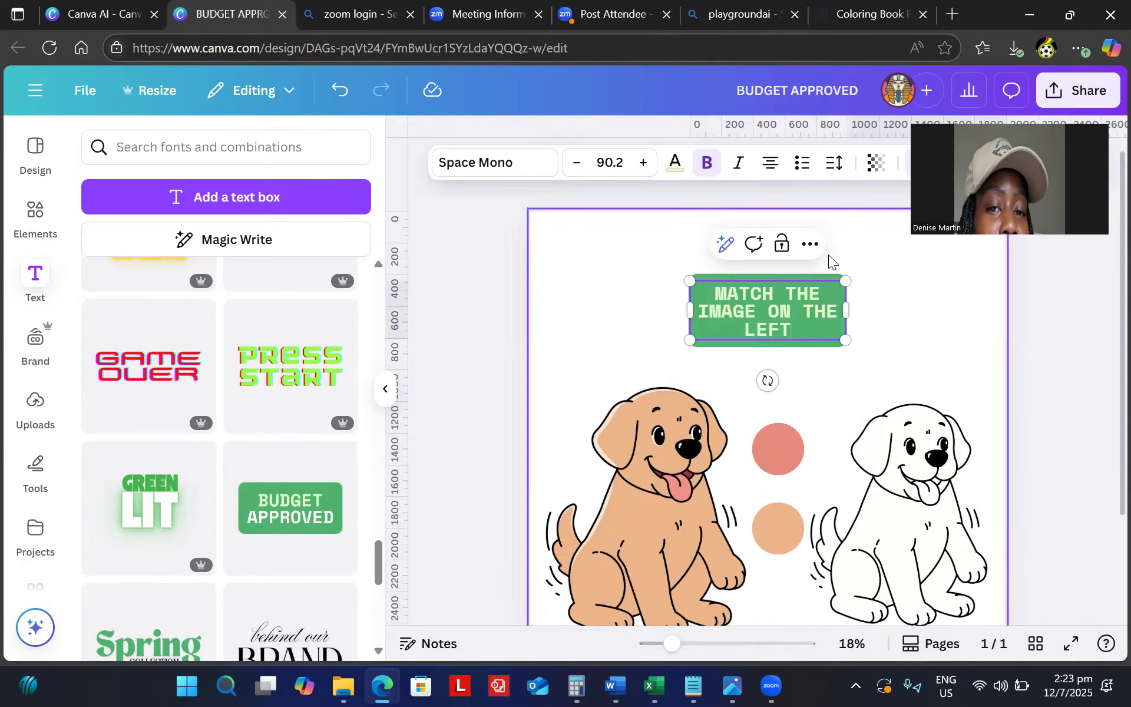
Enlarge the green title to font size 105 and move it down to just above the space between the puppies.
left_click_drag(843, 280, 899, 260)
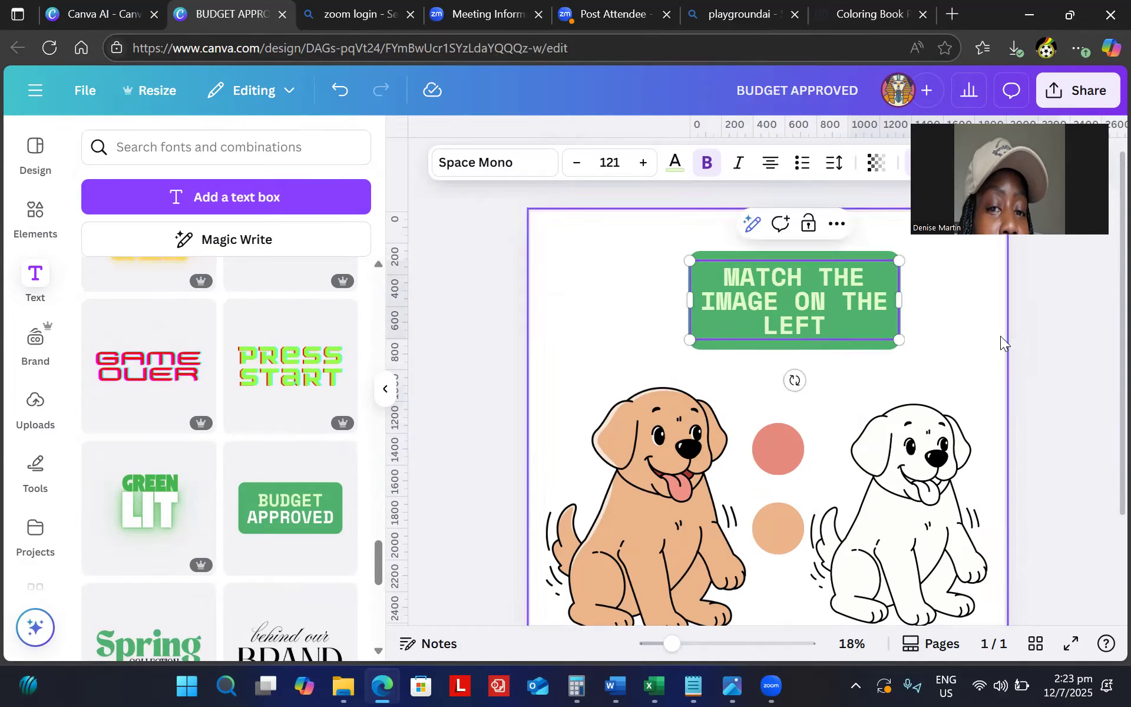
left_click(950, 340)
left_click_drag(839, 317, 832, 348)
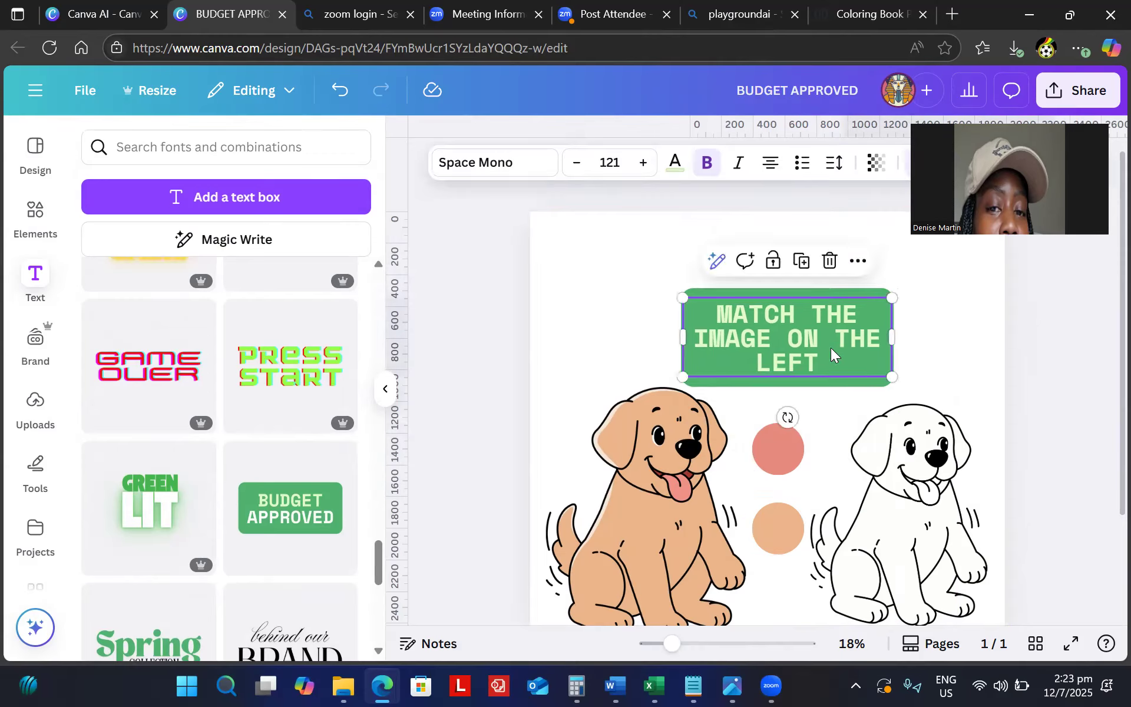
left_click_drag(892, 298, 865, 307)
left_click(937, 341)
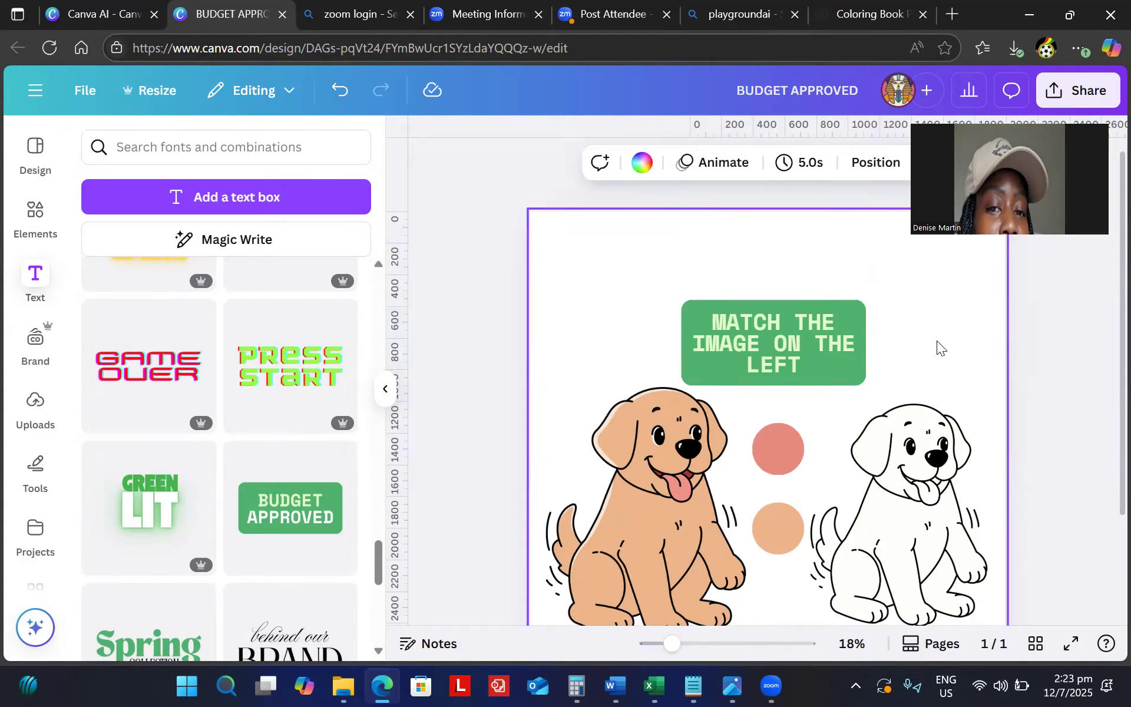
left_click_drag(1047, 114, 402, 285)
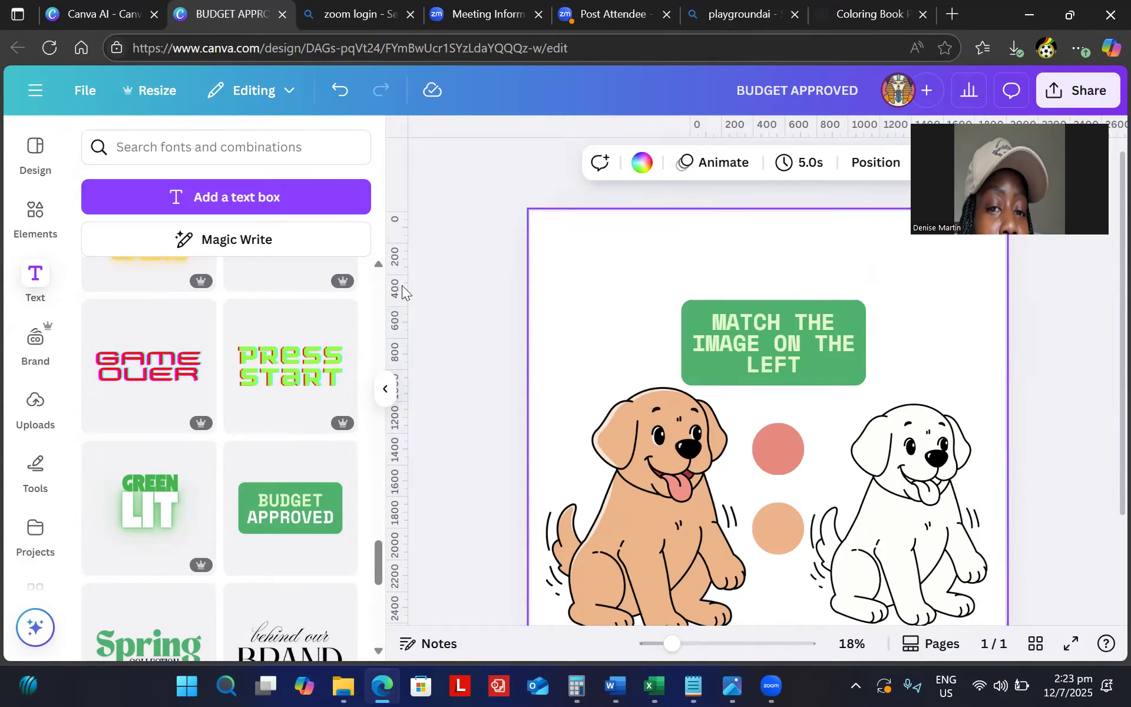
Anchor the title's text box at its middle, with line spacing at 0.95.
left_click(811, 354)
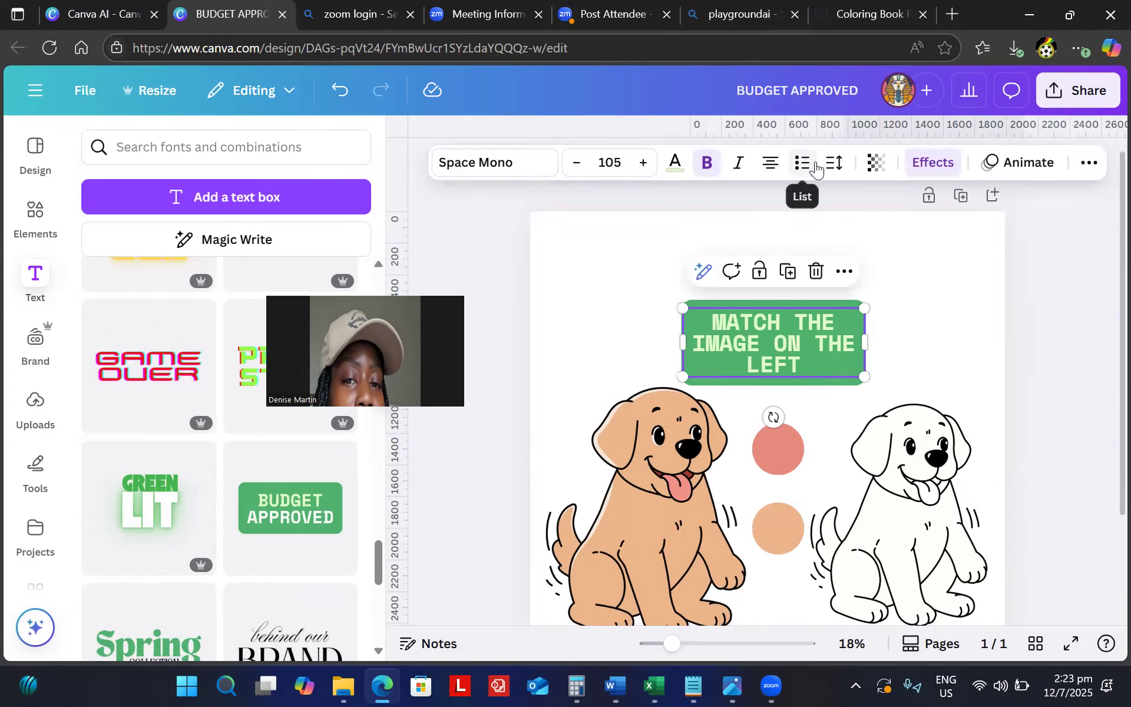
left_click(834, 165)
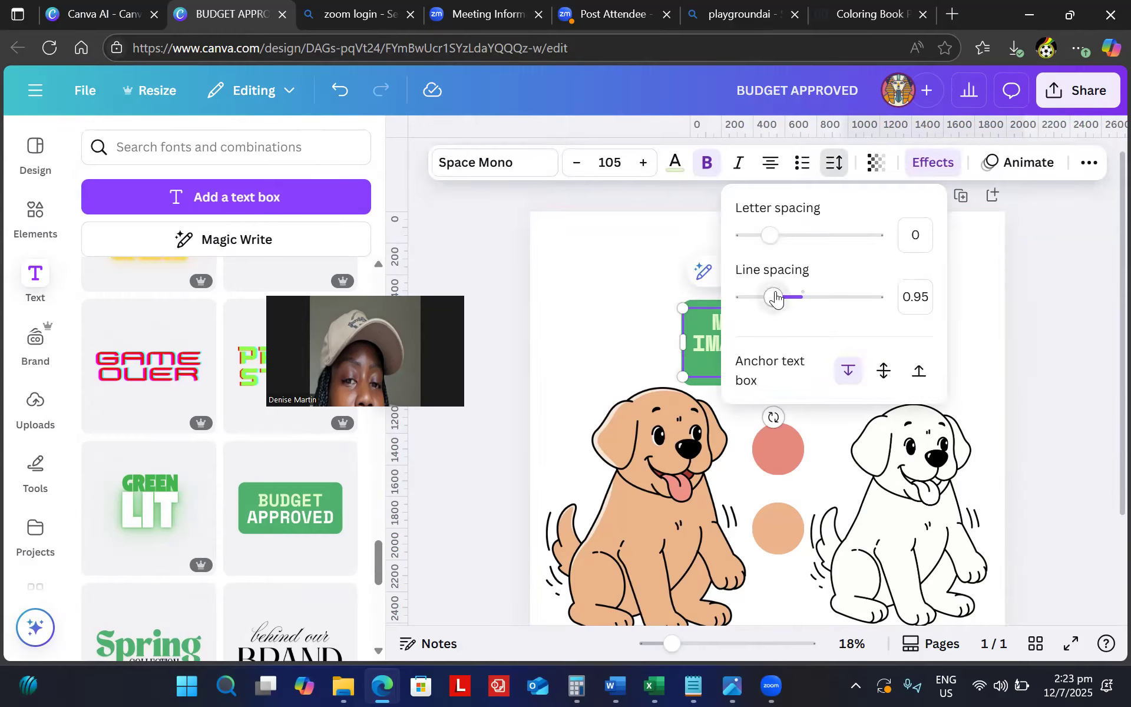
mouse_move(773, 297)
left_mouse_down()
mouse_move(811, 297)
mouse_move(775, 306)
mouse_move(771, 297)
left_mouse_up()
left_click(885, 383)
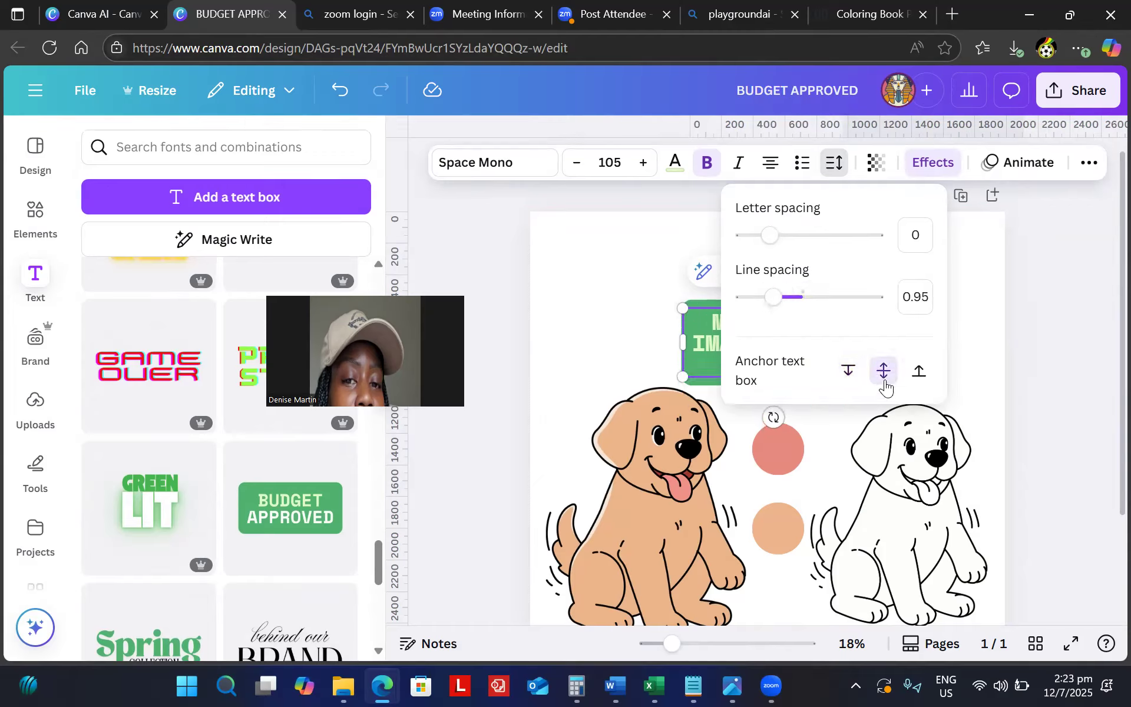
key("Escape")
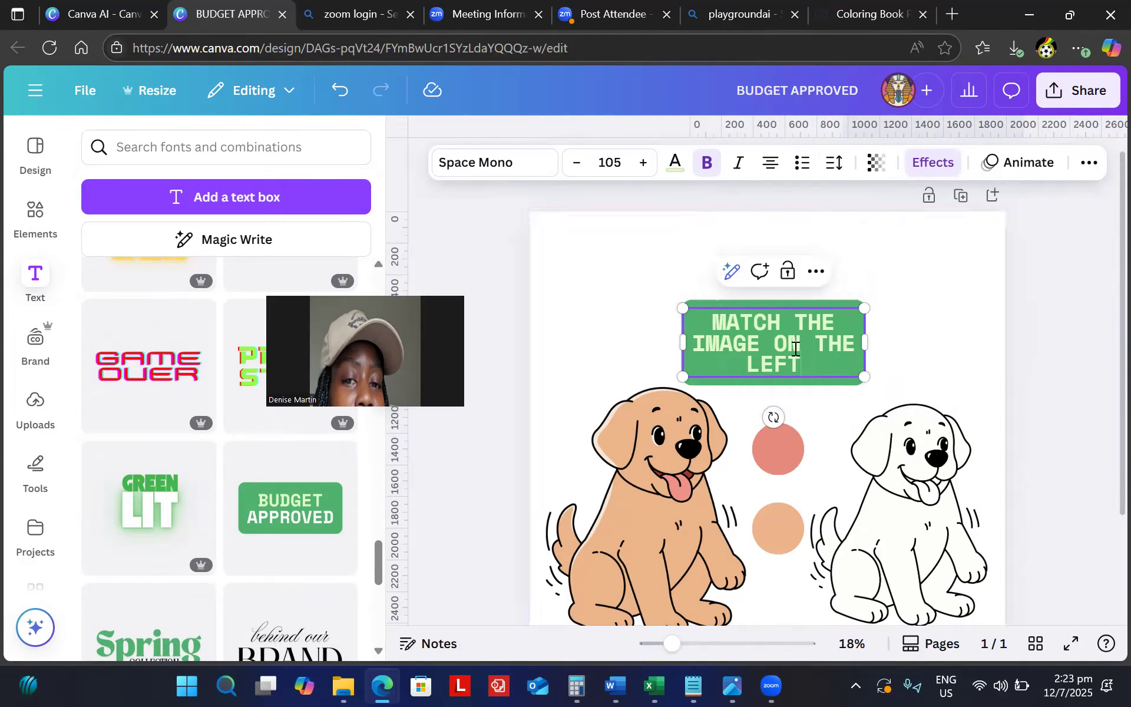
Try a tighter letter spacing of -112 on the title text.
left_click(833, 163)
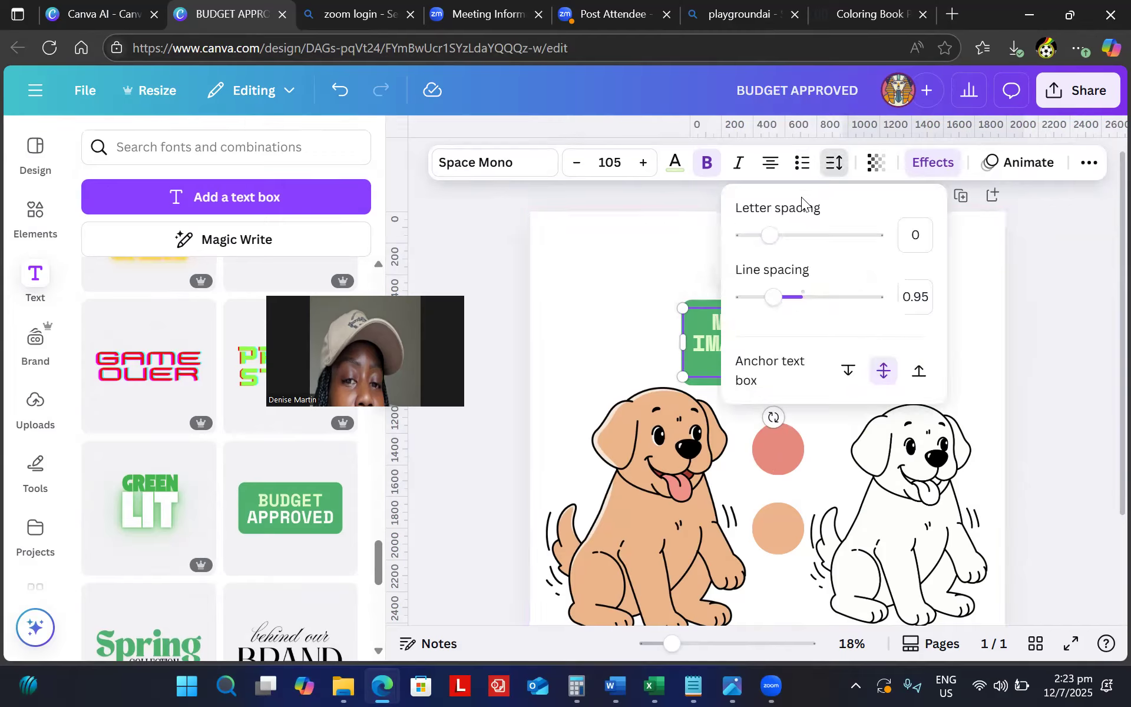
left_click_drag(771, 235, 756, 244)
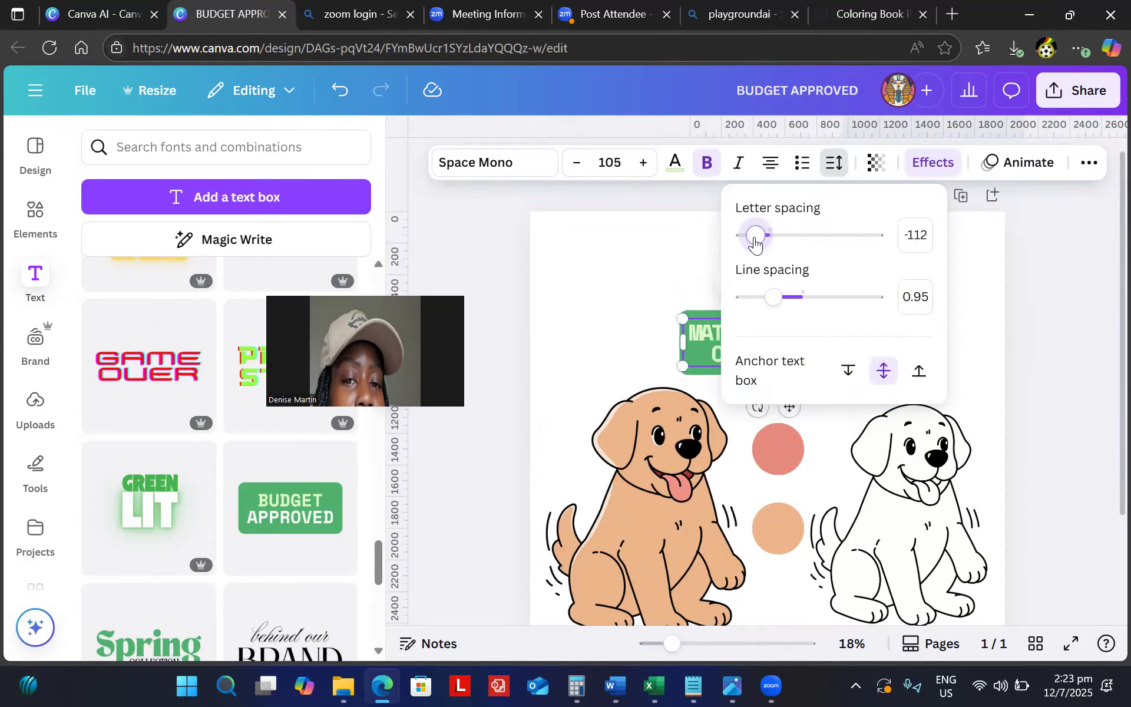
left_click(650, 276)
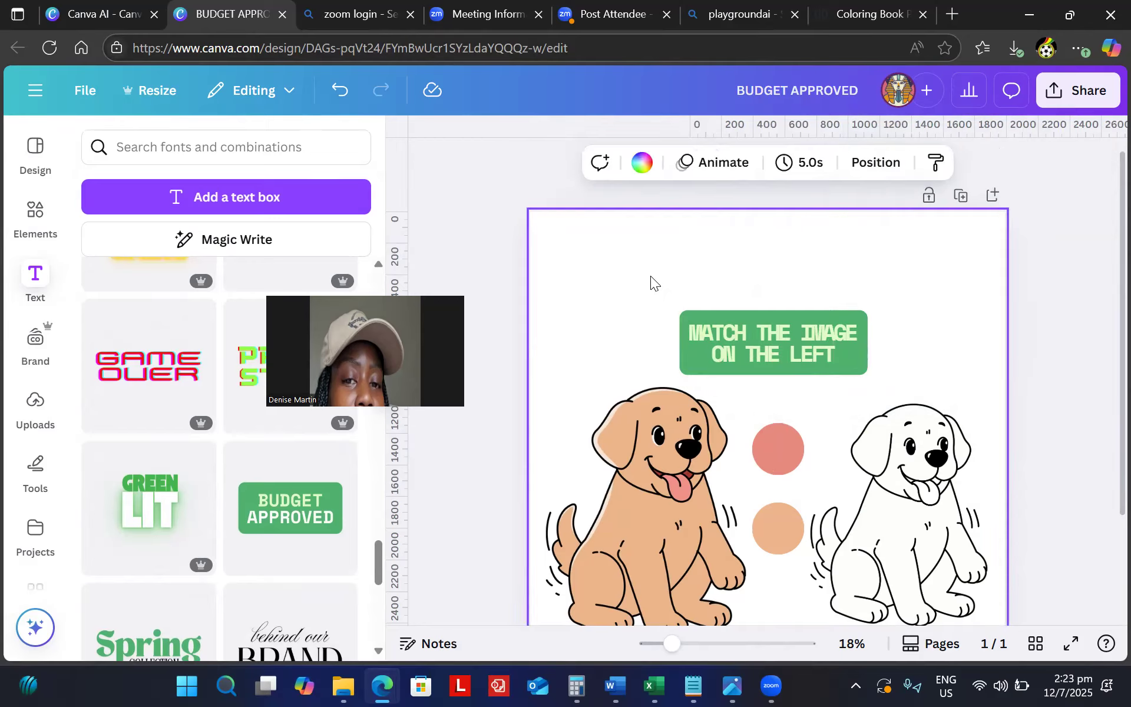
Set the title text's letter spacing to -3 and deselect it.
left_click(760, 338)
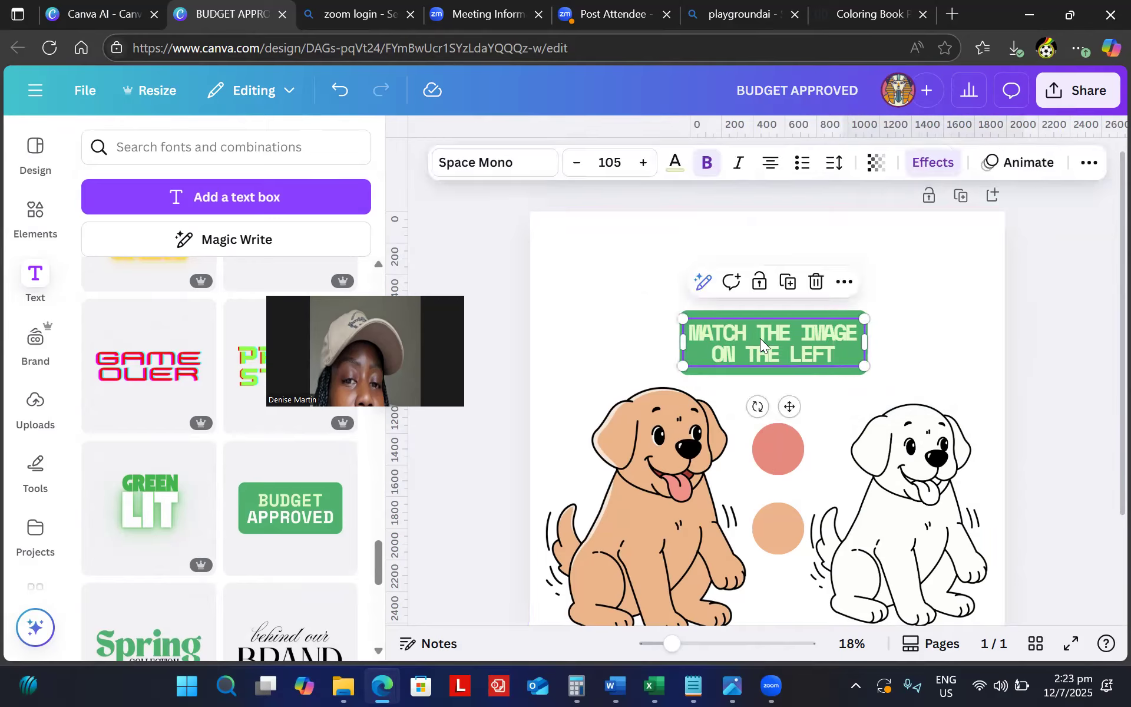
left_click(834, 163)
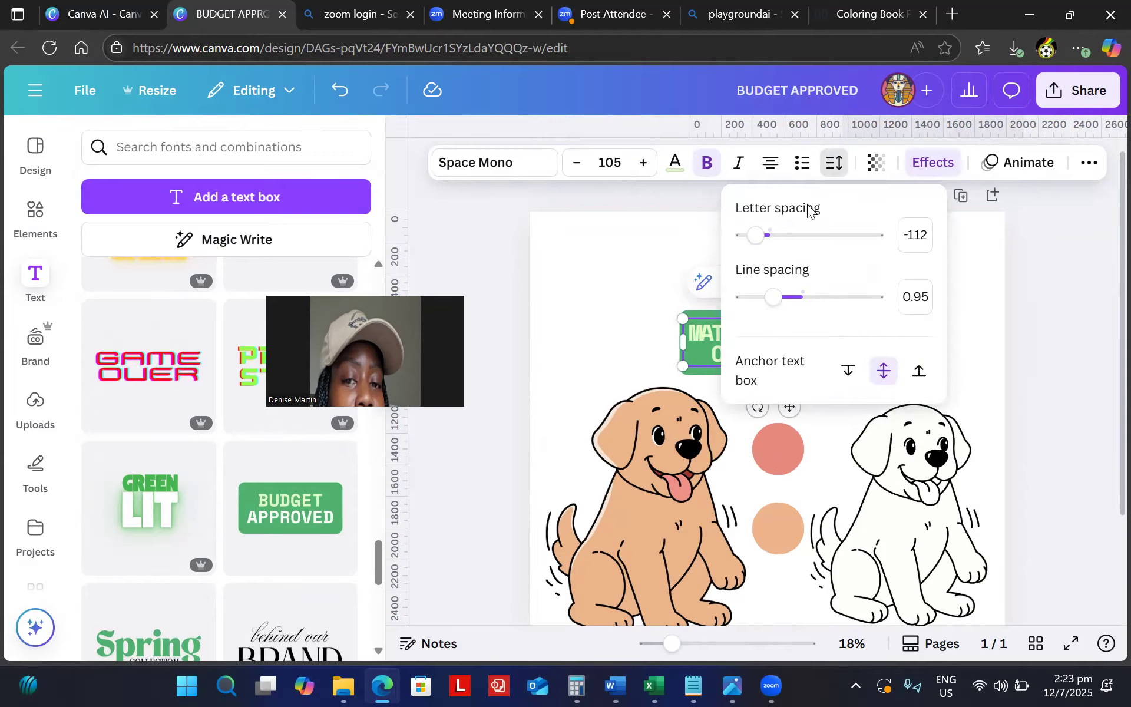
left_click_drag(762, 236, 770, 237)
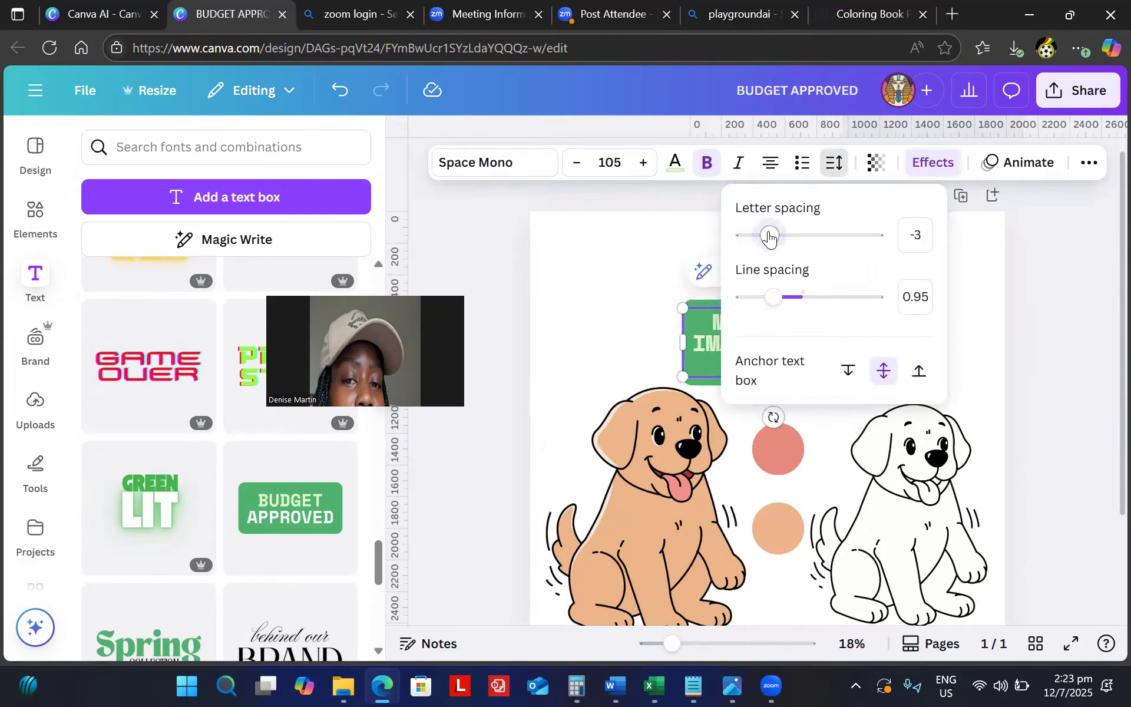
left_click(656, 276)
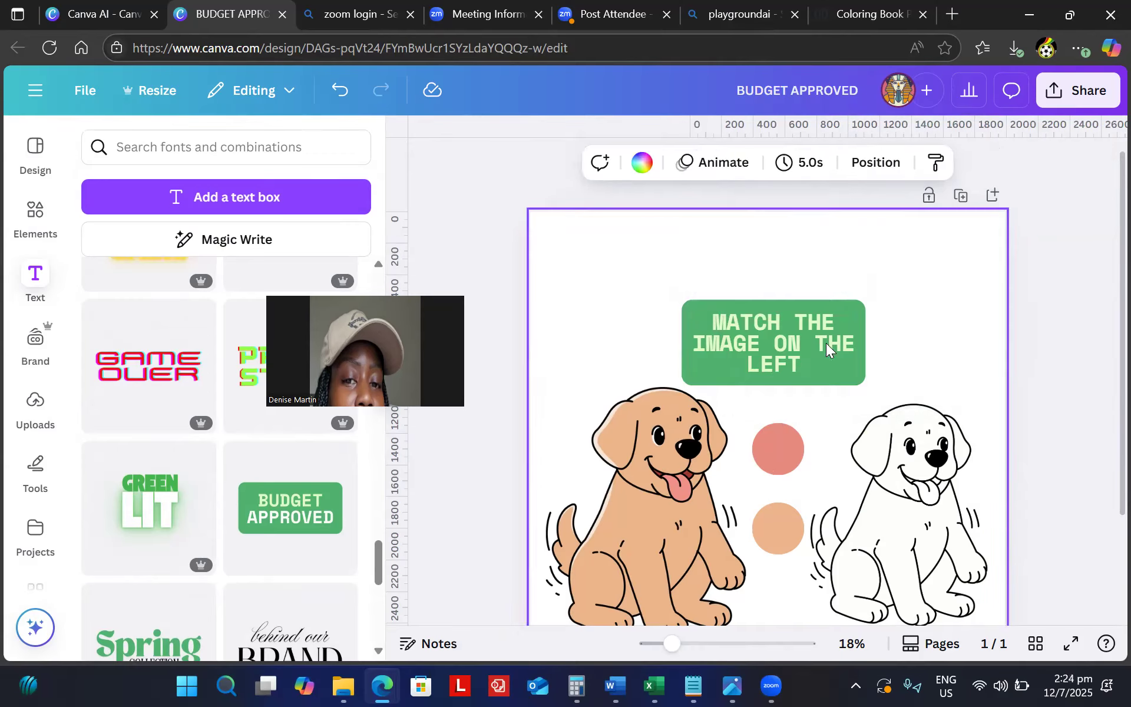
Try the puppy's coral photo colour on the title text and undo the colour change.
left_click(827, 303)
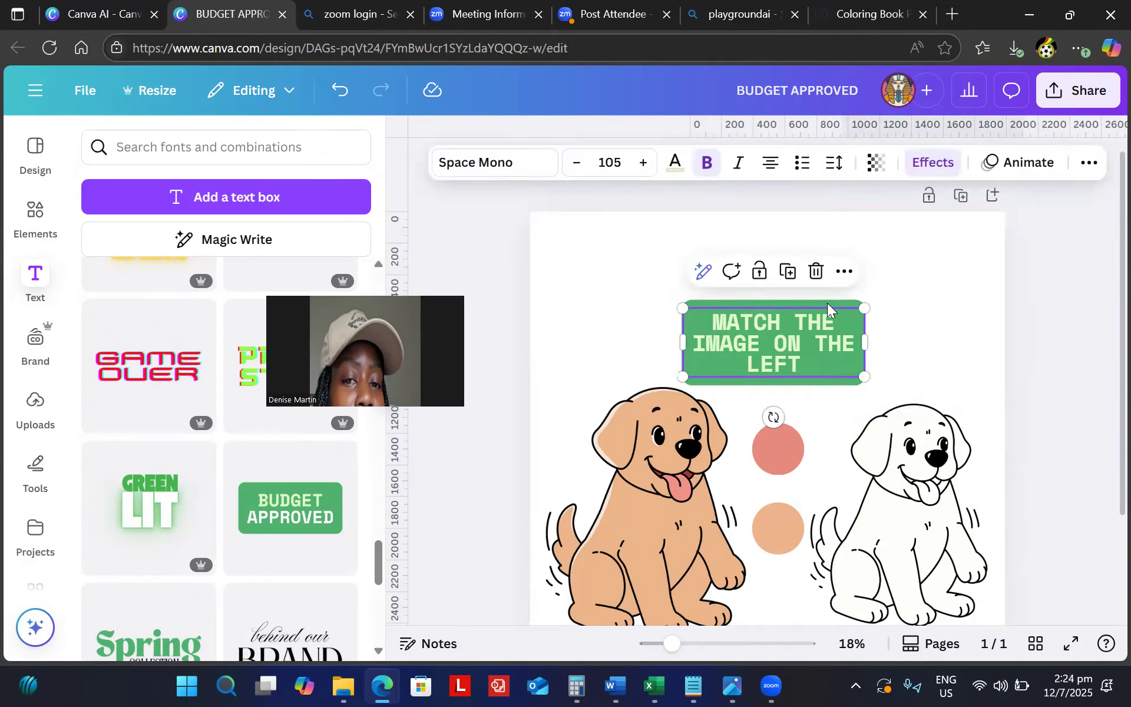
left_click(678, 168)
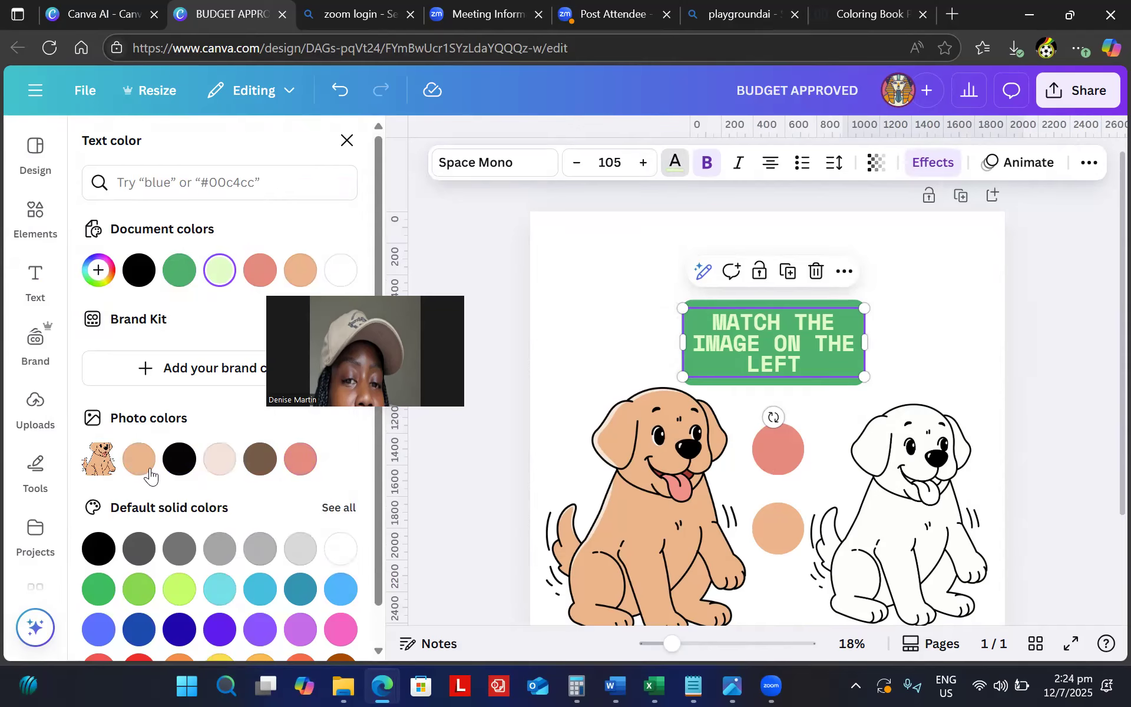
left_click(295, 463)
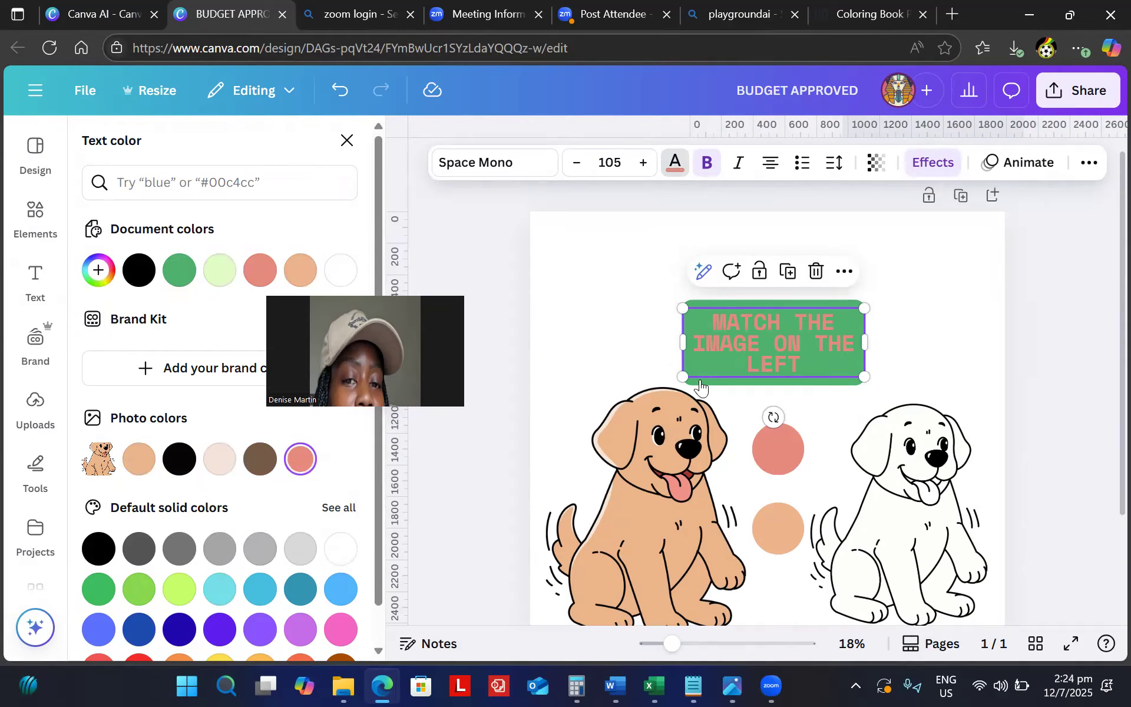
key("ctrl+z")
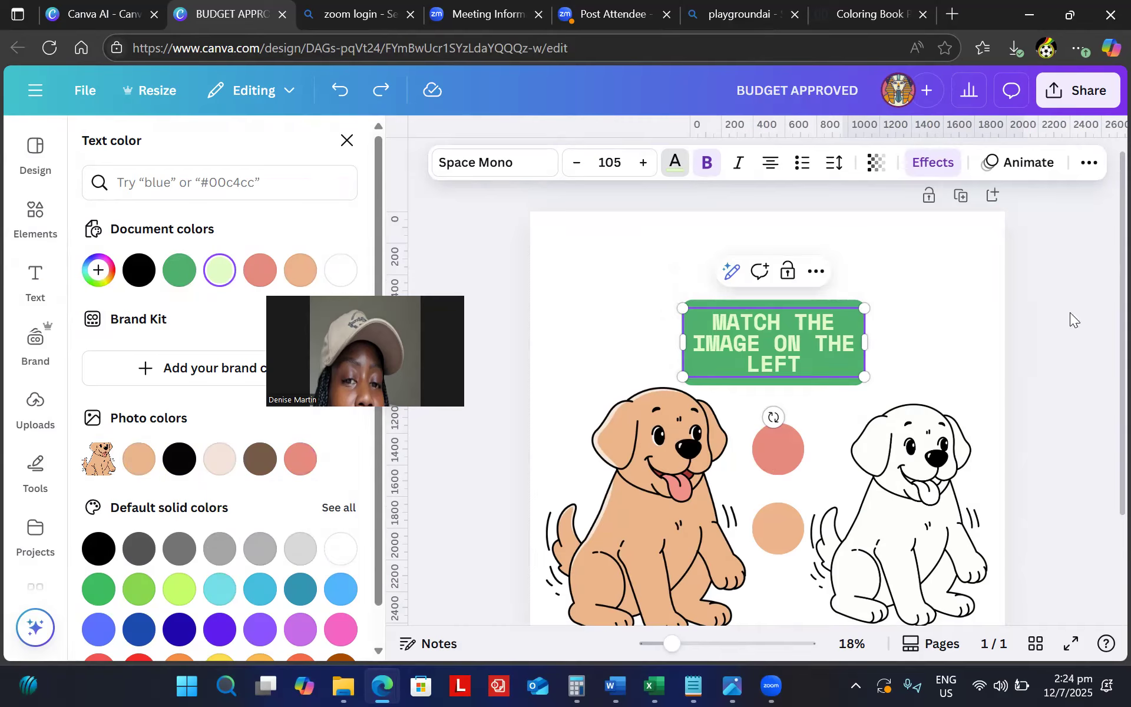
left_click(894, 313)
left_click(915, 324)
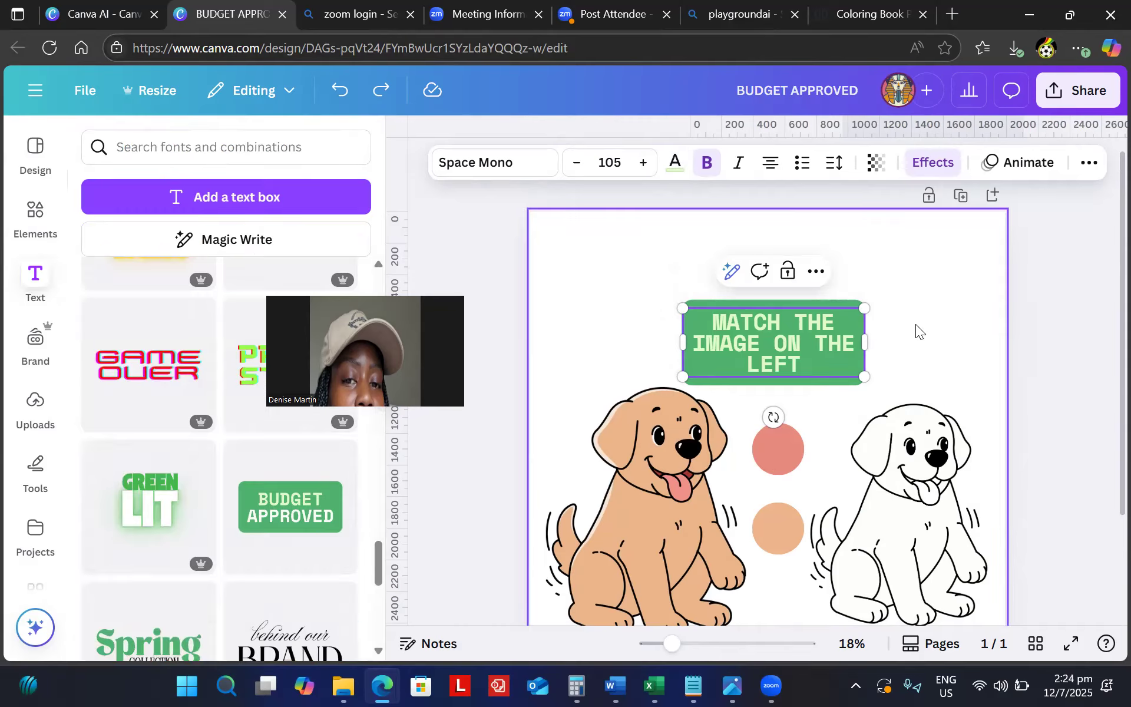
left_click(837, 379)
scroll(960, 258, "down", 2)
scroll(961, 258, "up", 2)
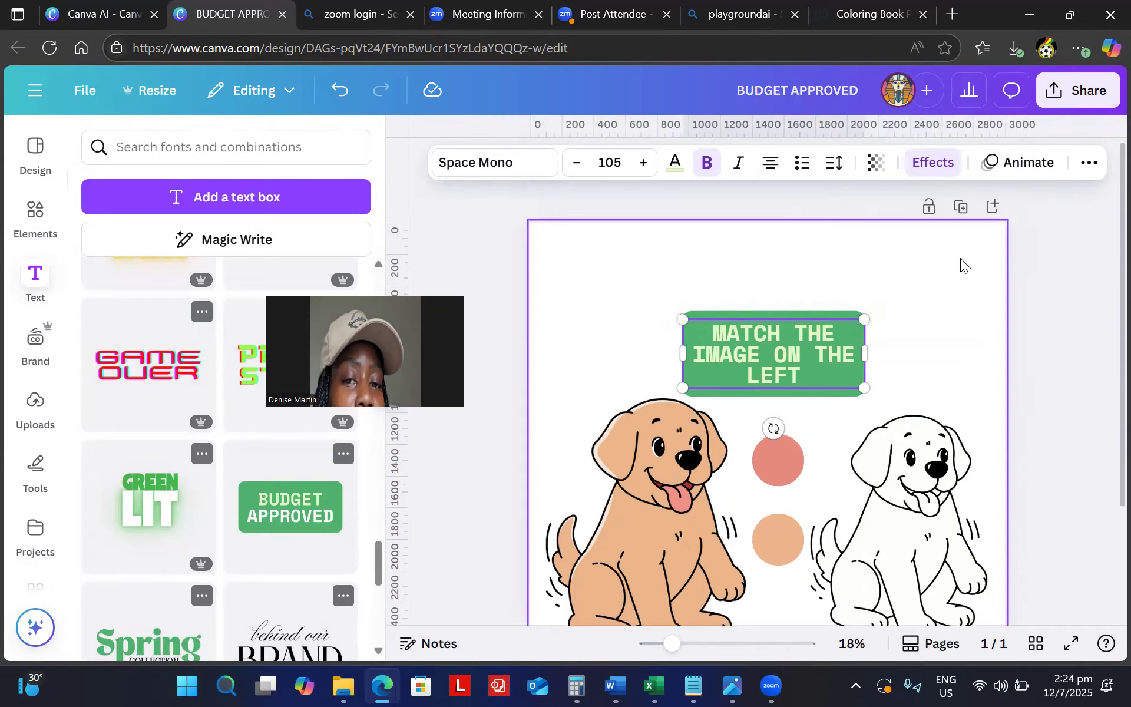
left_click(960, 258)
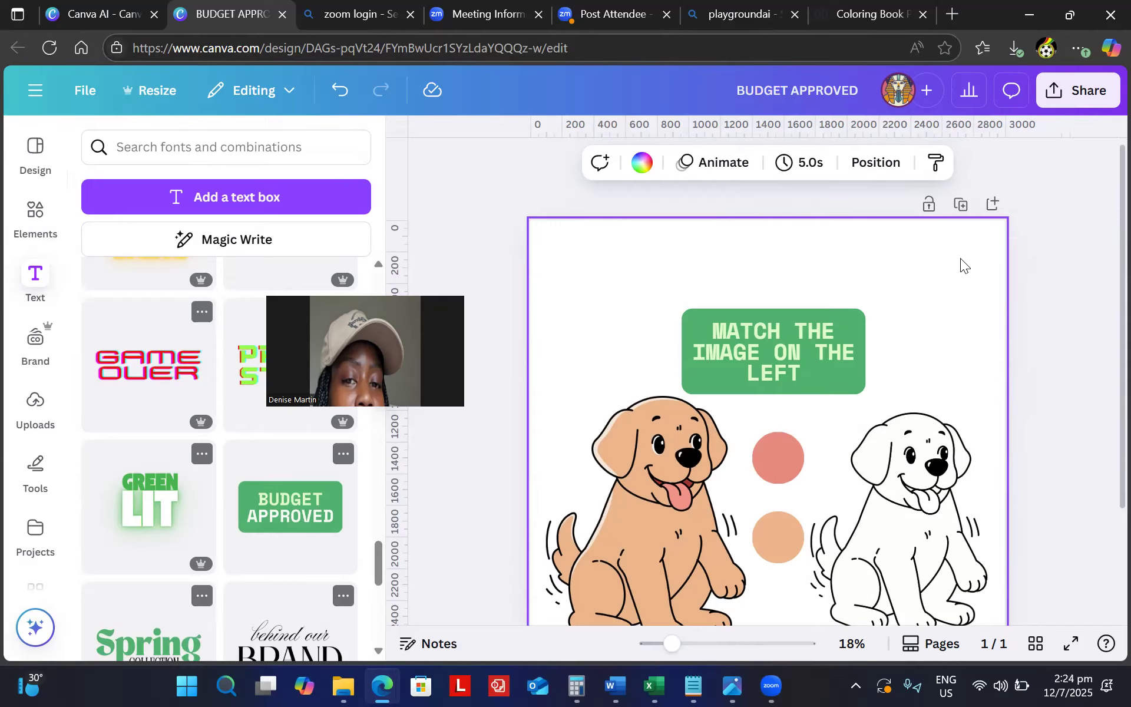
Shrink the green title to font size 97.4 and centre it above the two colour circles.
left_click(774, 352)
left_click_drag(865, 313, 851, 323)
left_click_drag(766, 336, 779, 318)
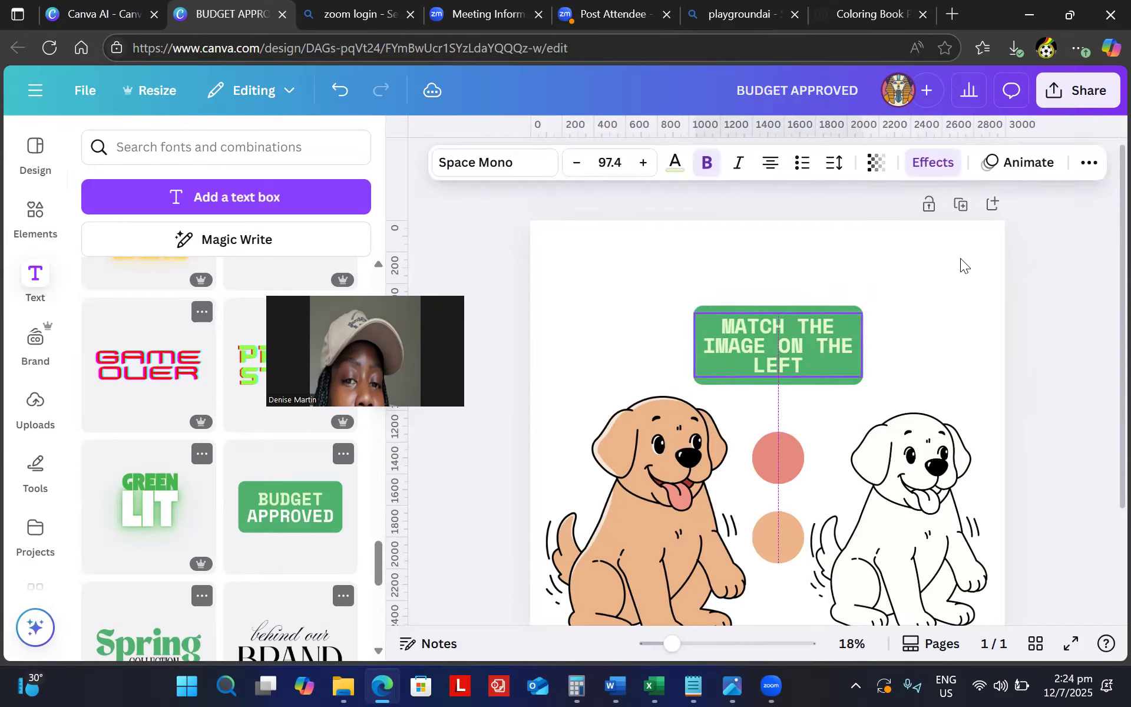
left_click(961, 258)
scroll(960, 258, "down", 2)
scroll(961, 258, "up", 2)
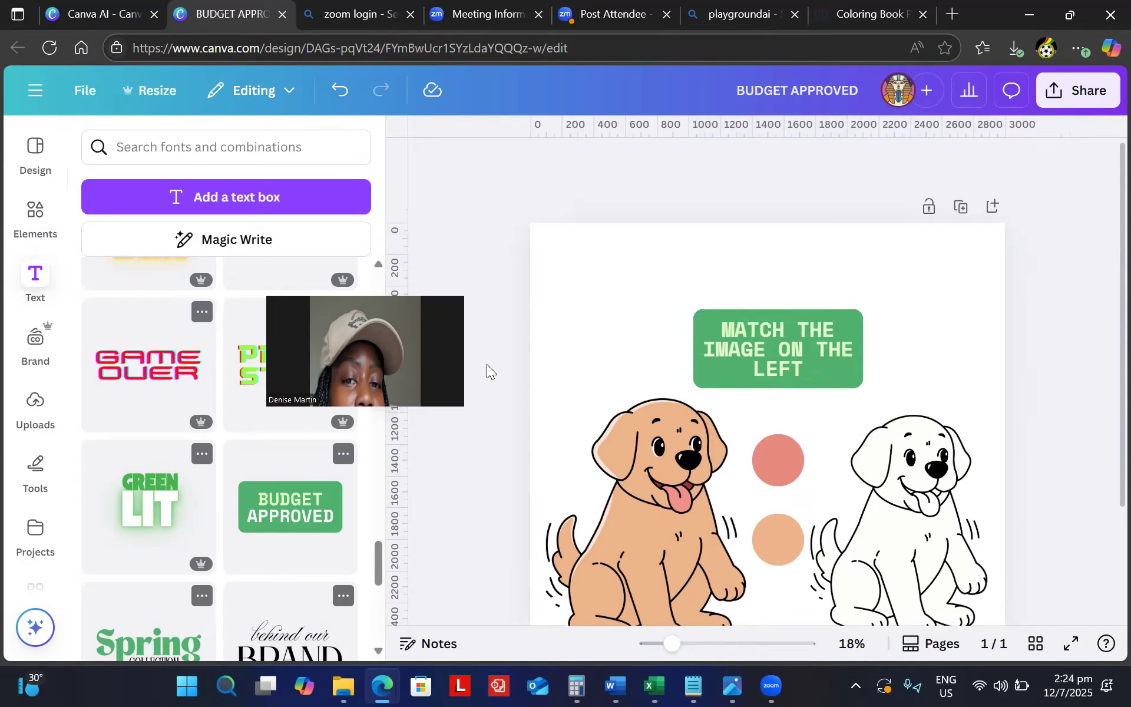
Add the "new MENU for foodies" text combination to the page.
left_click_drag(378, 567, 398, 653)
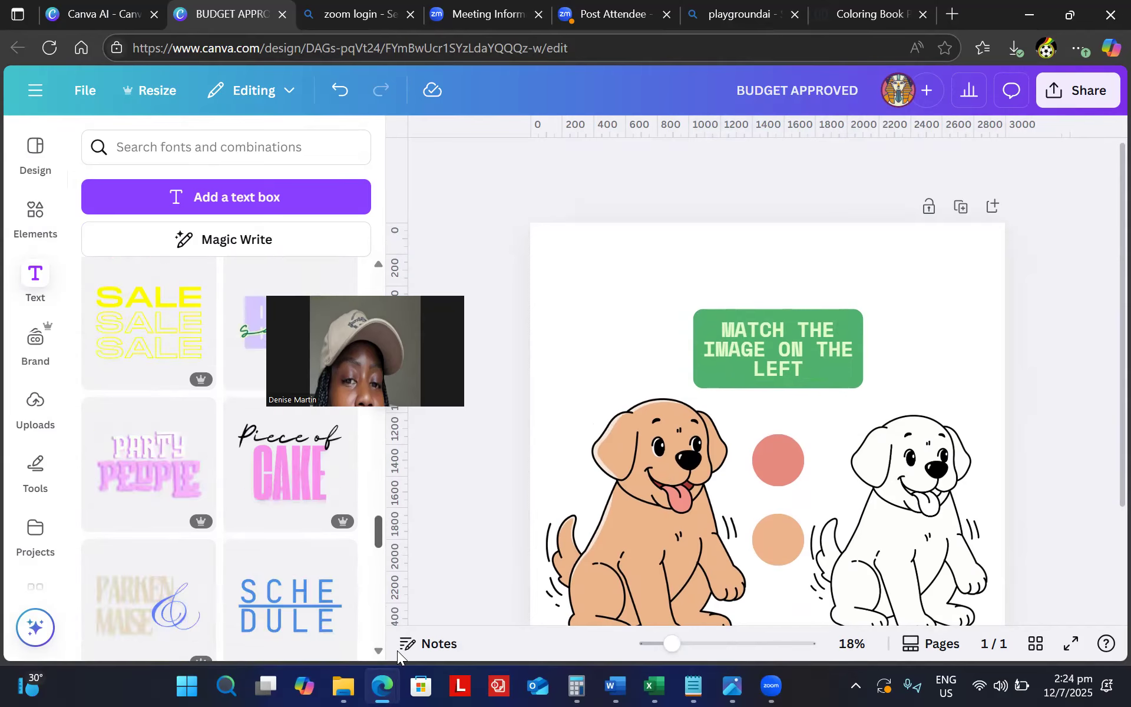
left_click_drag(397, 651, 412, 612)
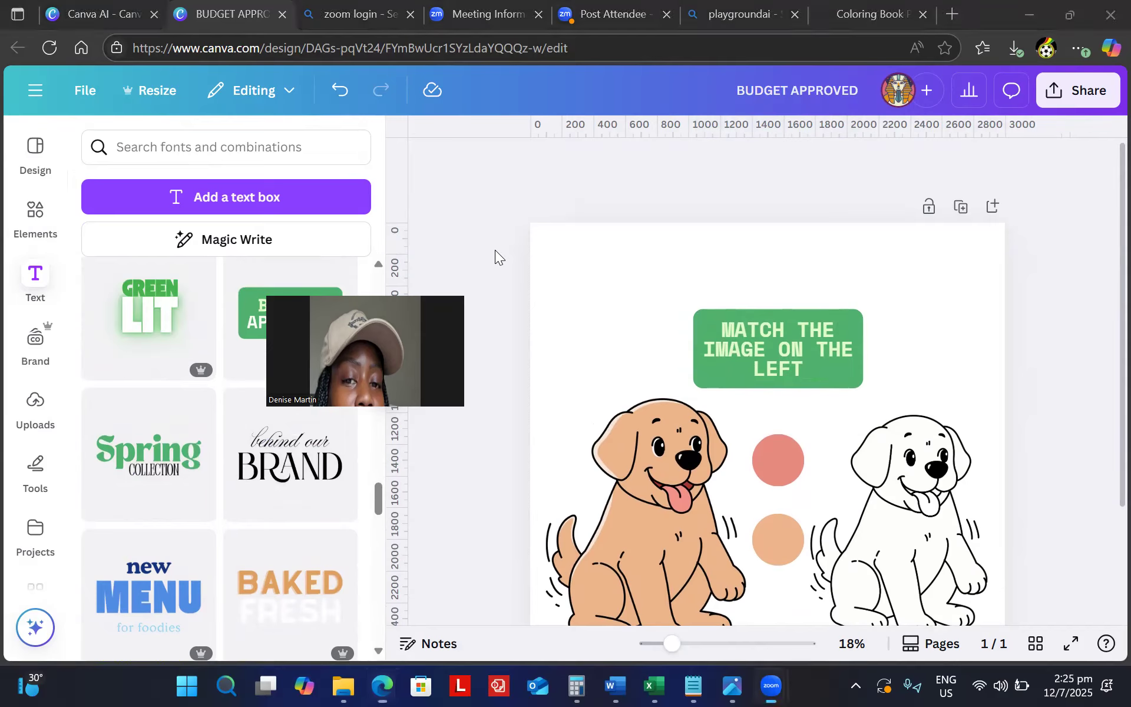
left_click(459, 224)
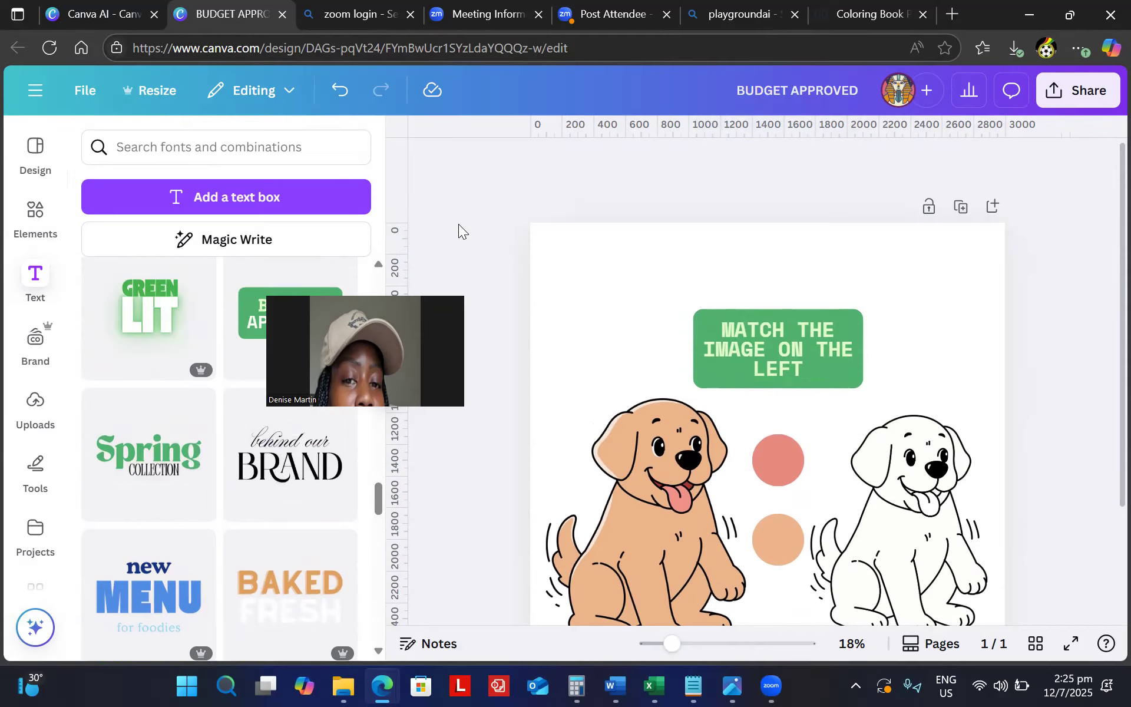
left_click(151, 597)
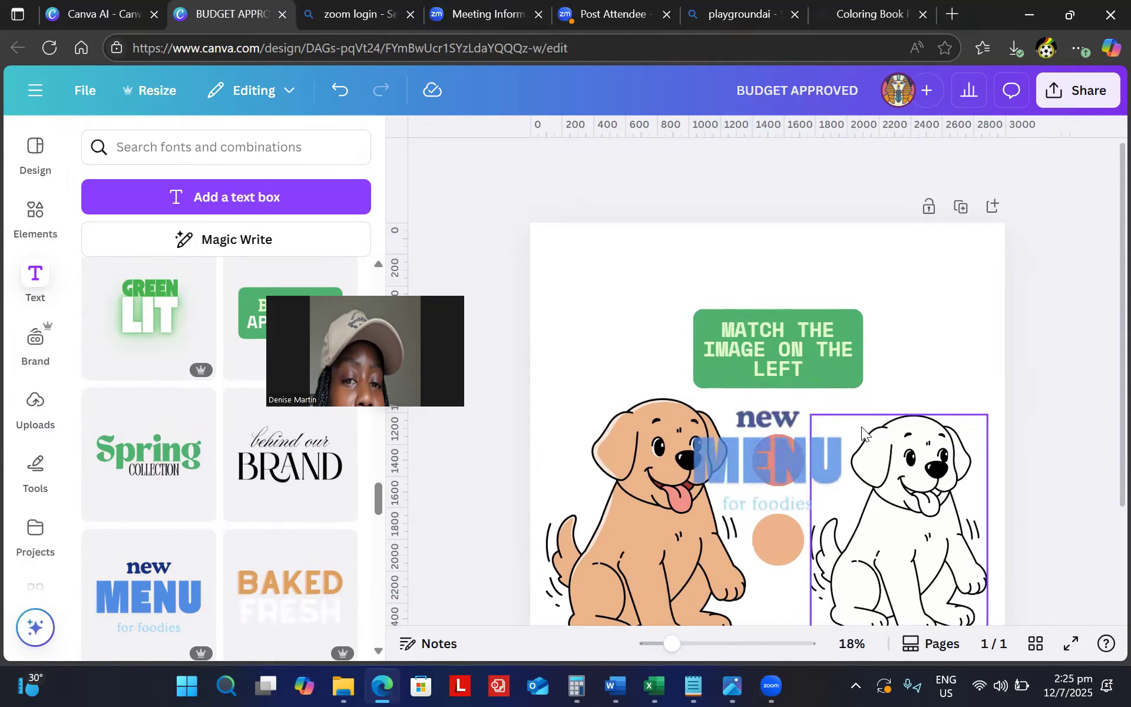
left_click(907, 352)
left_click(771, 456)
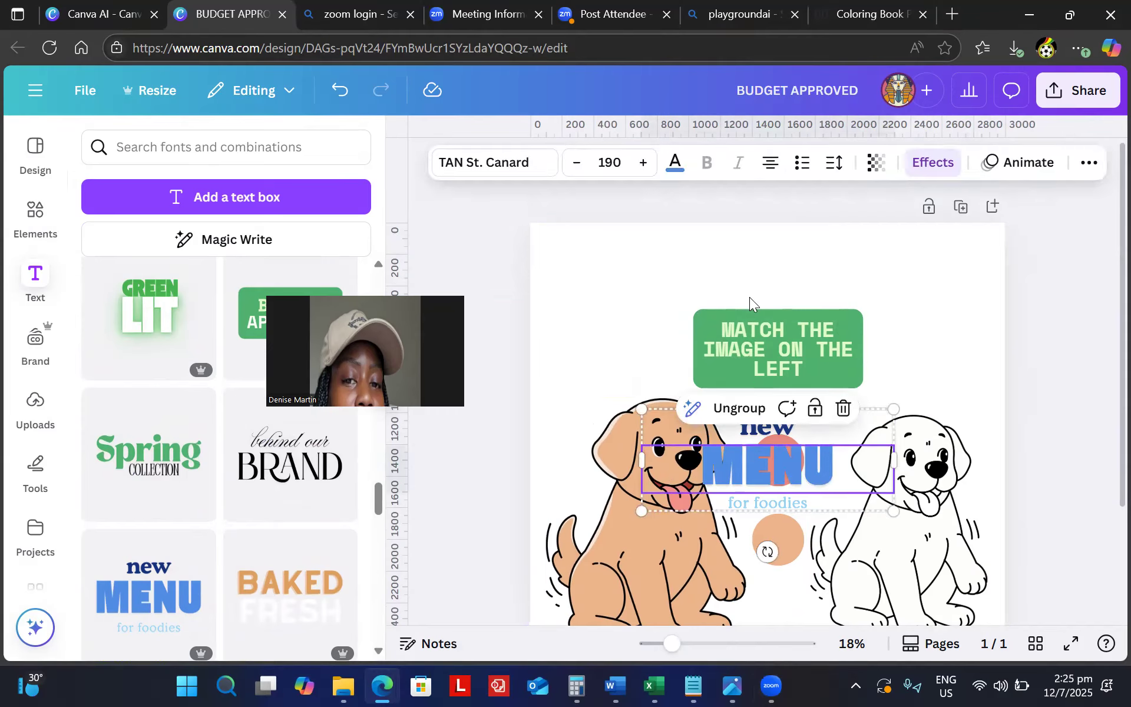
left_click(924, 331)
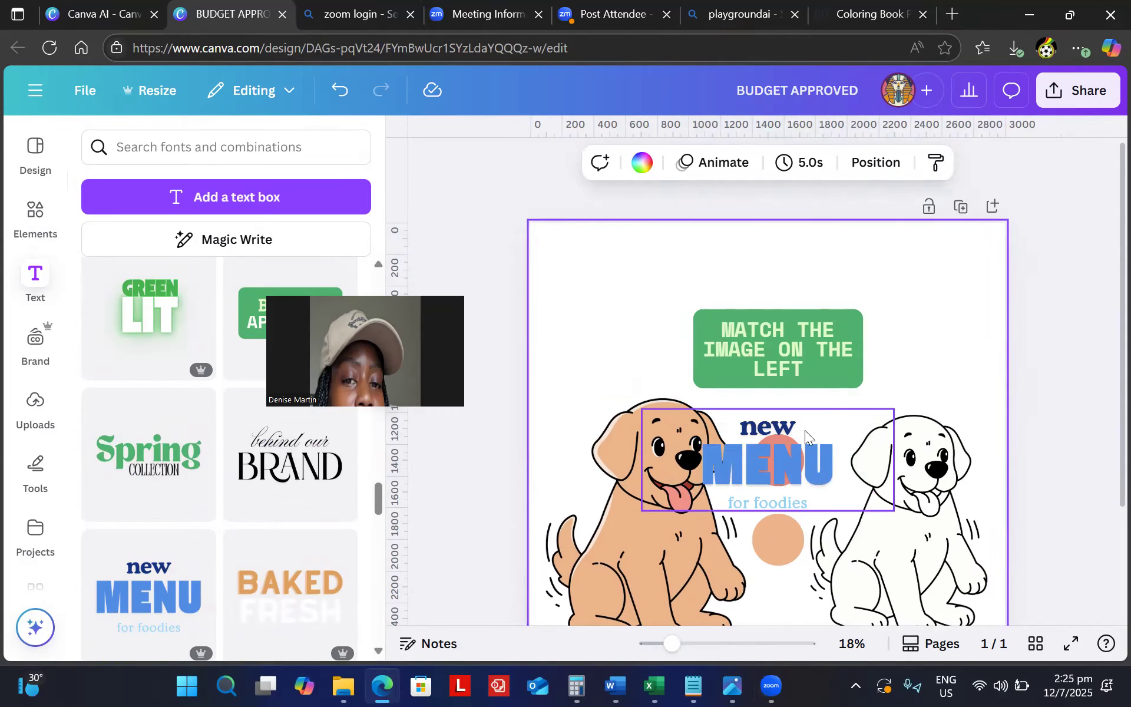
Place an ungrouped copy of the menu text above the green title and delete the copy's "new" and "for foodies" lines.
left_click_drag(778, 458, 779, 268)
left_click(740, 218)
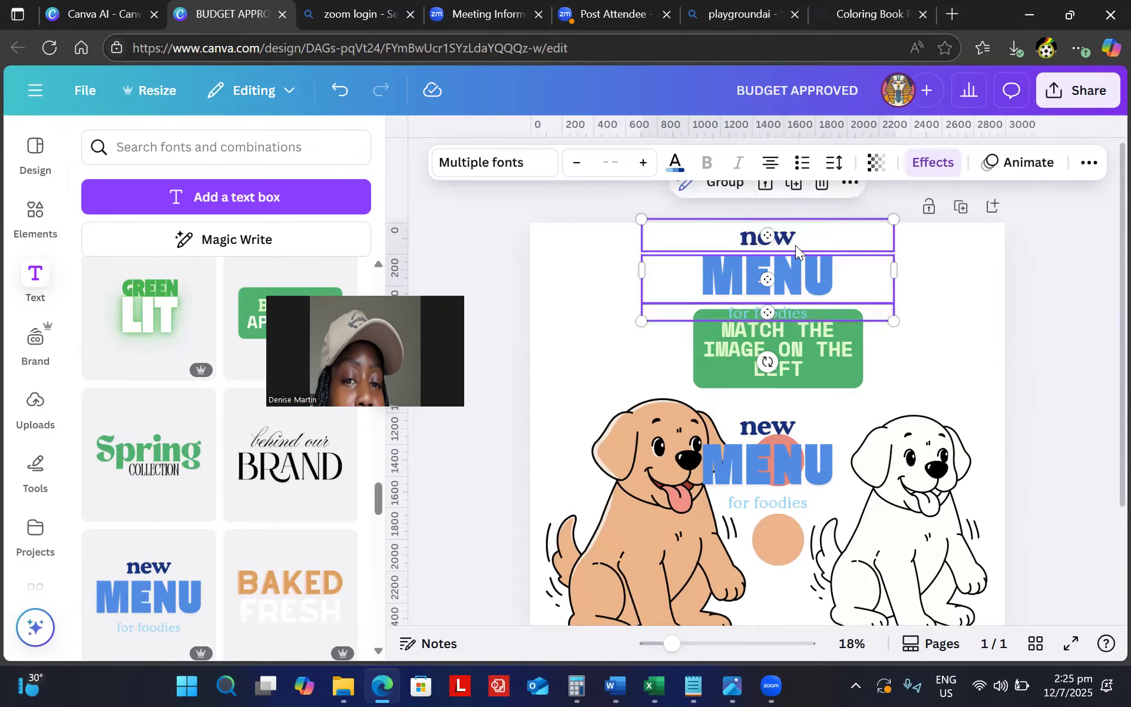
left_click(939, 298)
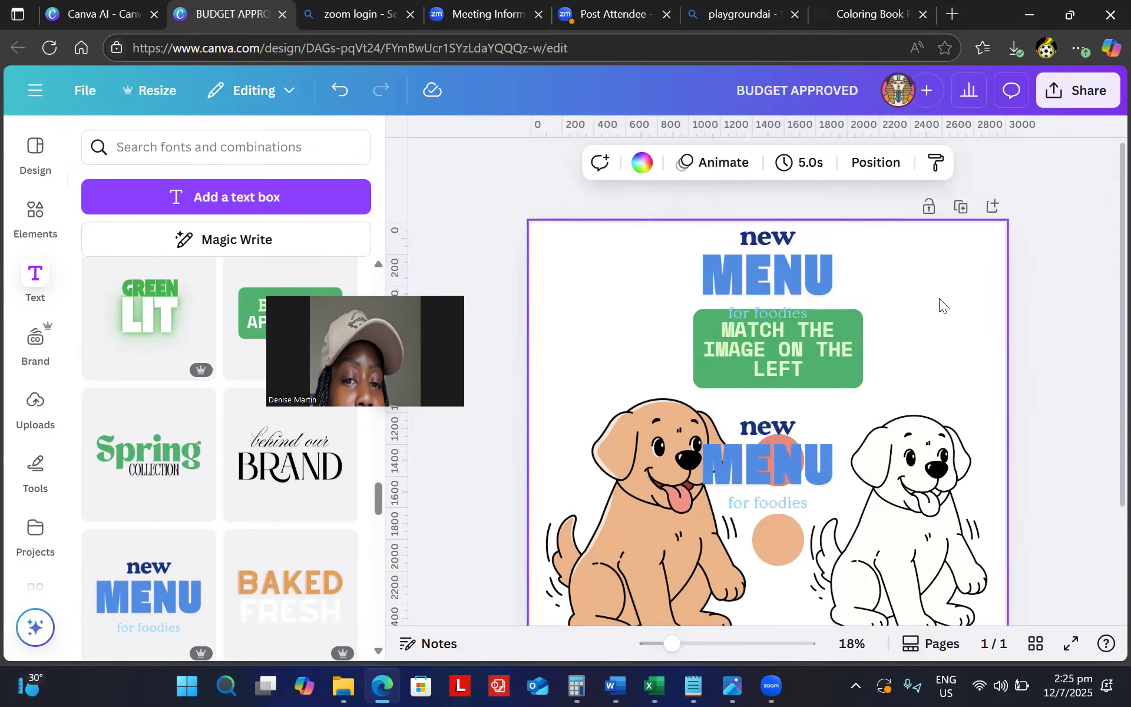
left_click(785, 277)
left_click(812, 242)
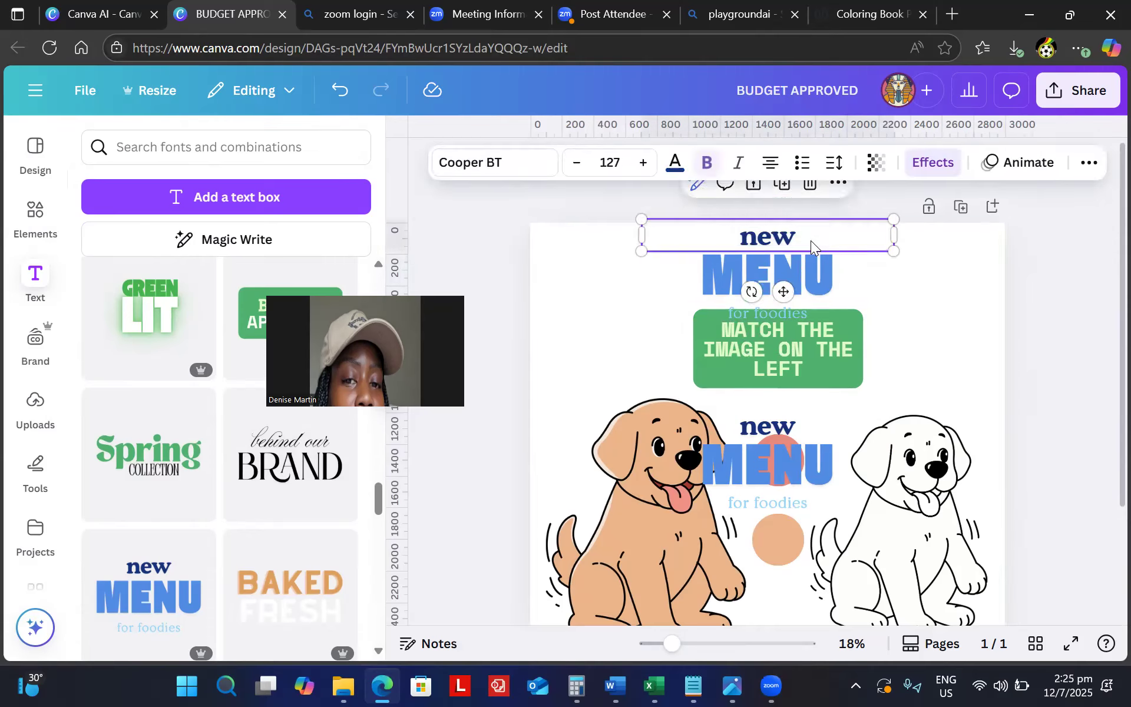
left_click(817, 190)
left_click(790, 319)
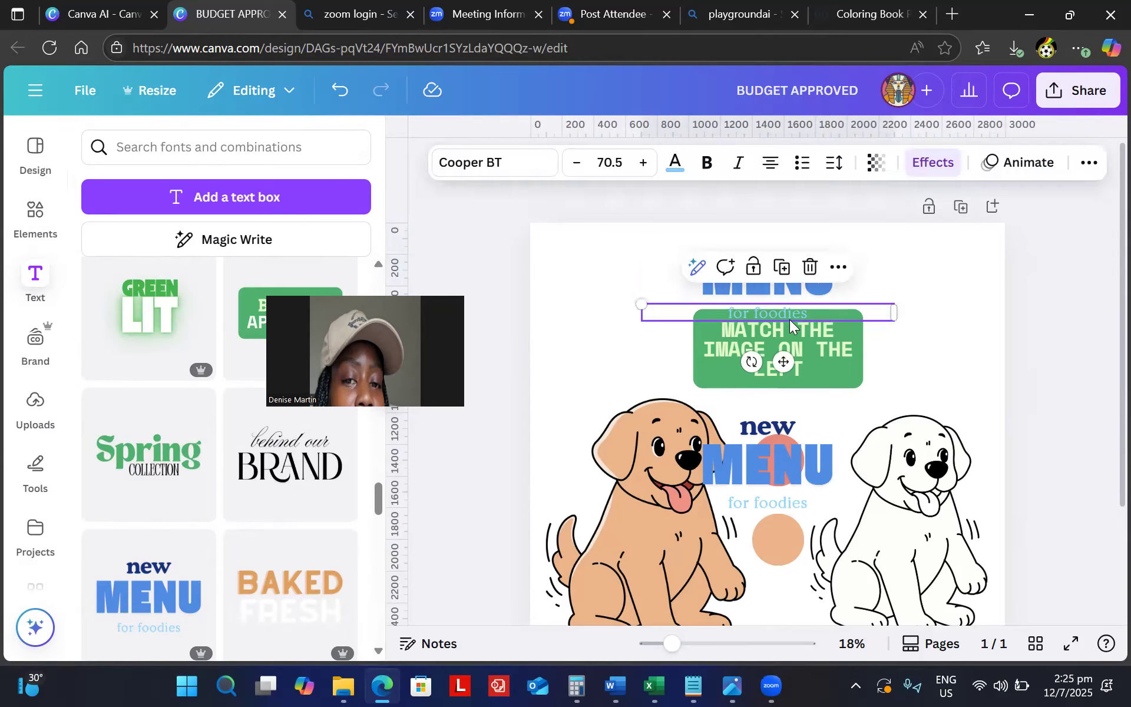
left_click(812, 268)
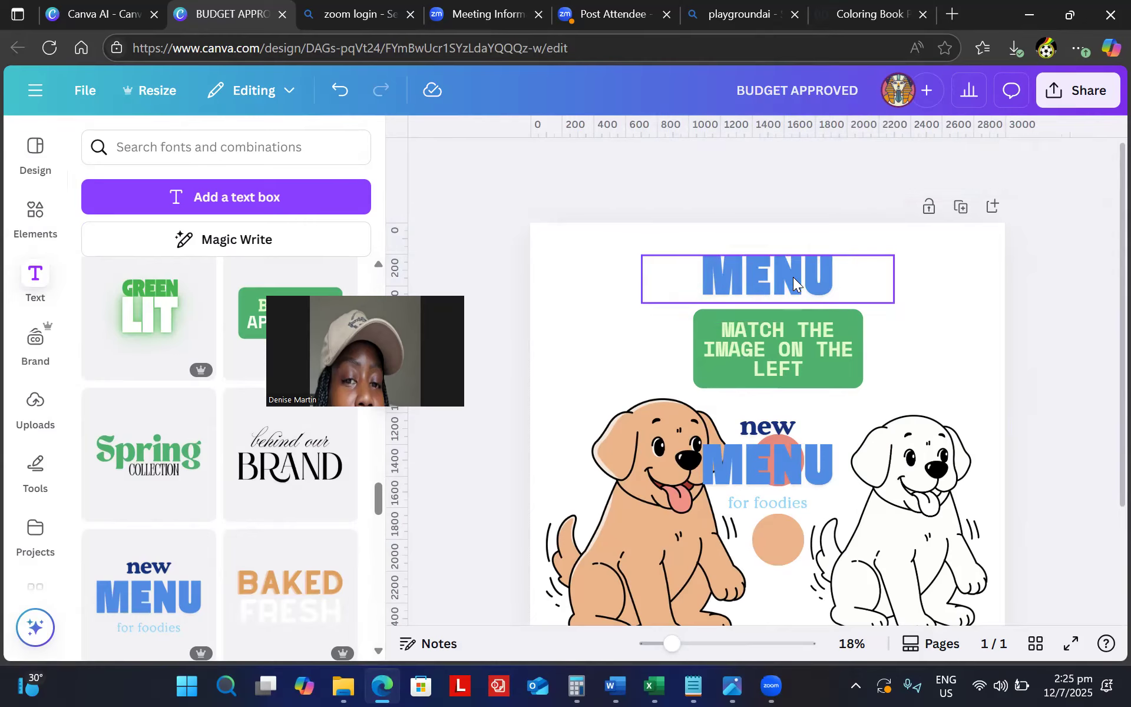
Replace the upper "MENU" text with "MATCH ME ACTIVITY PAGE" and deselect it.
double_click(793, 277)
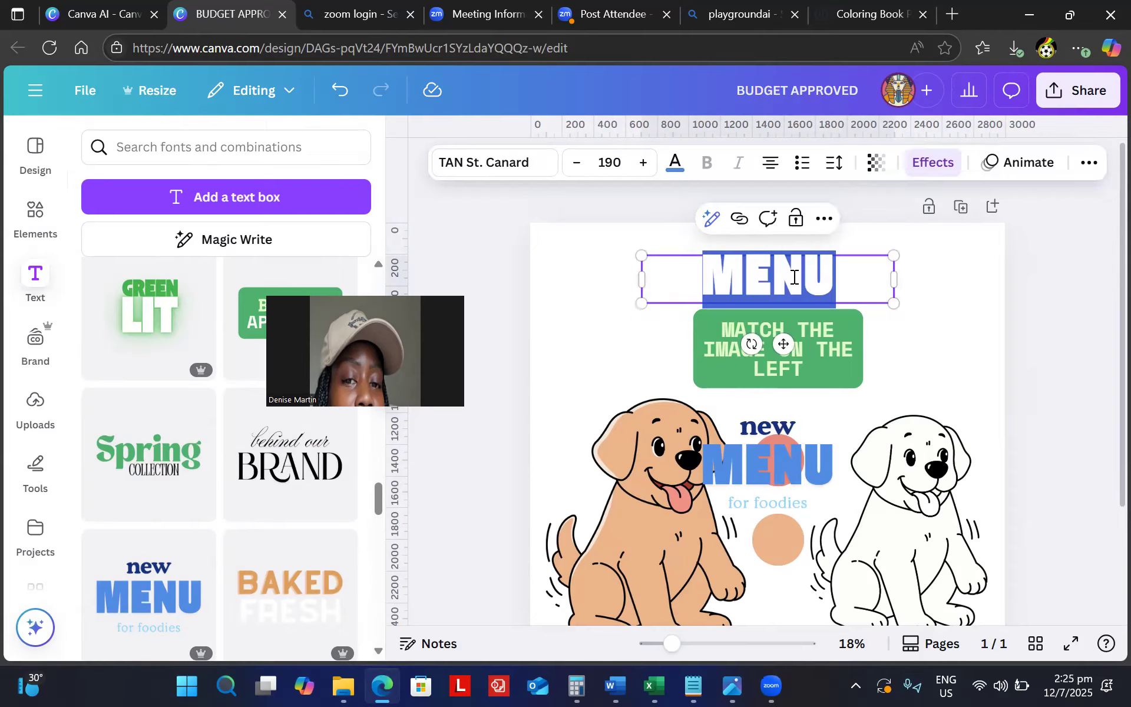
type("MAT")
type("CH ME ")
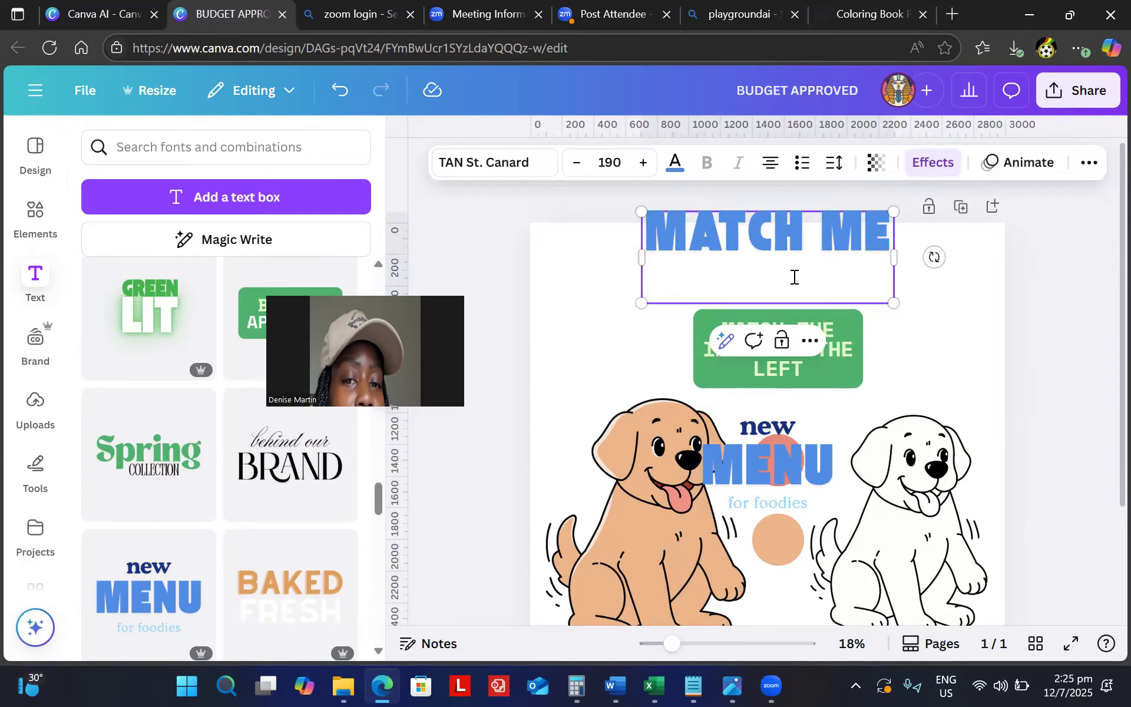
type("ACTIVITY")
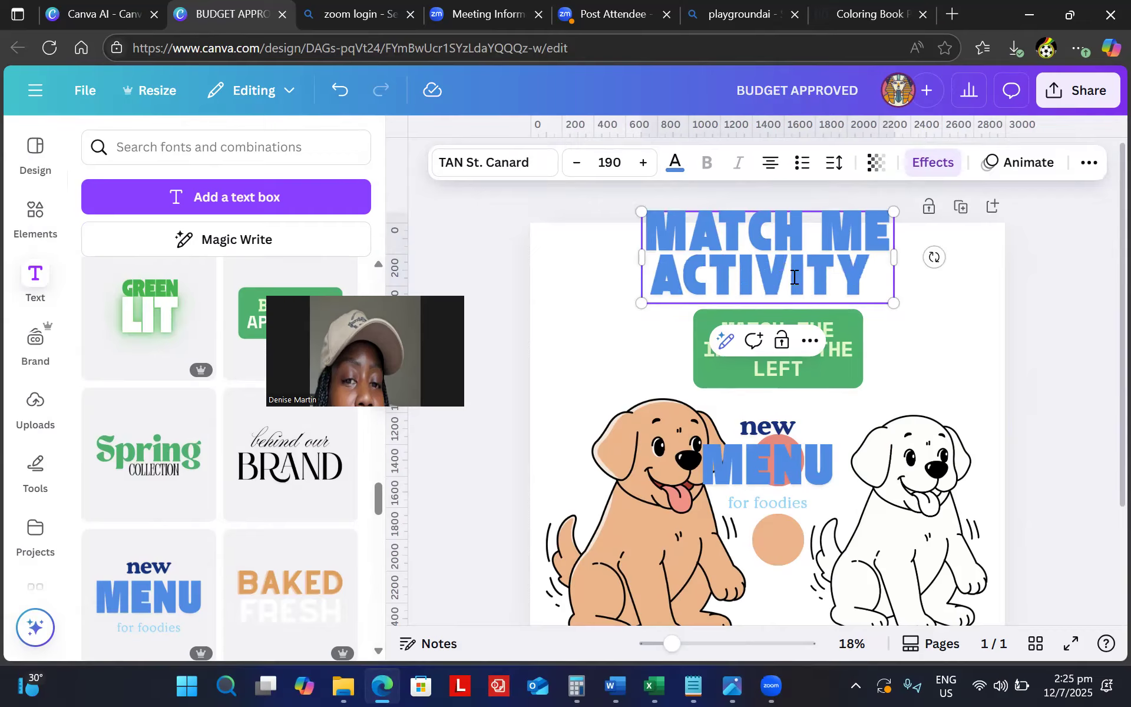
type(" PAGE")
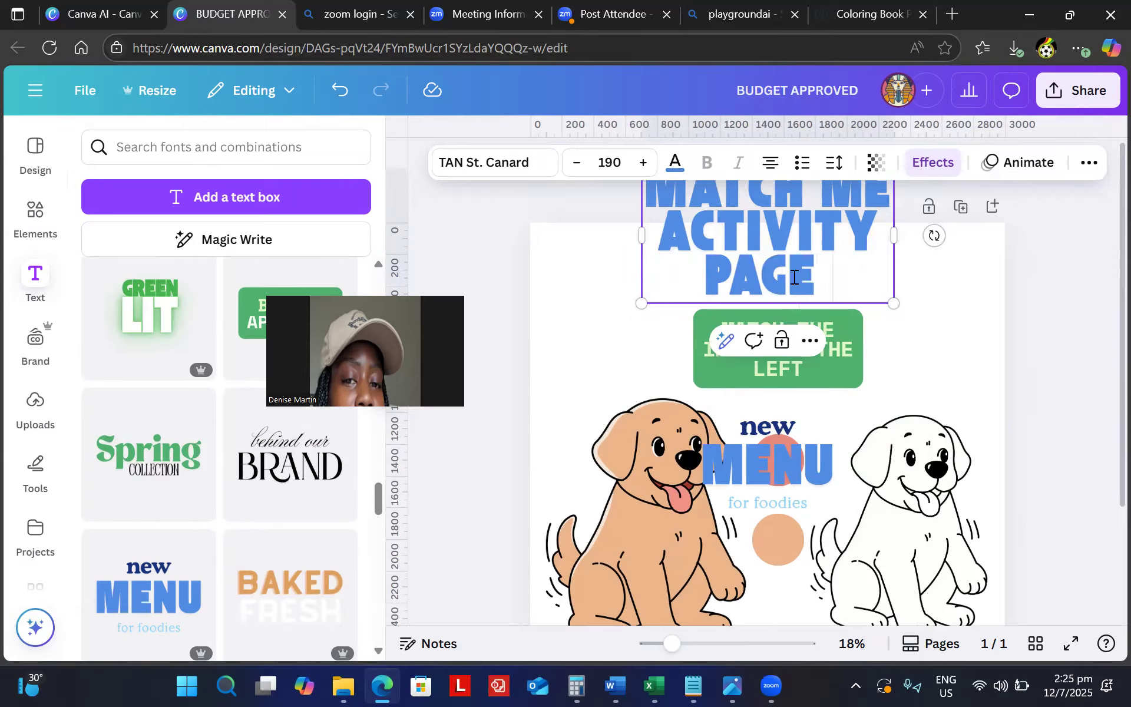
left_click(1053, 304)
Widen the "MATCH ME ACTIVITY PAGE" text box almost to the page's right edge and set its font size to 100.
left_click(832, 250)
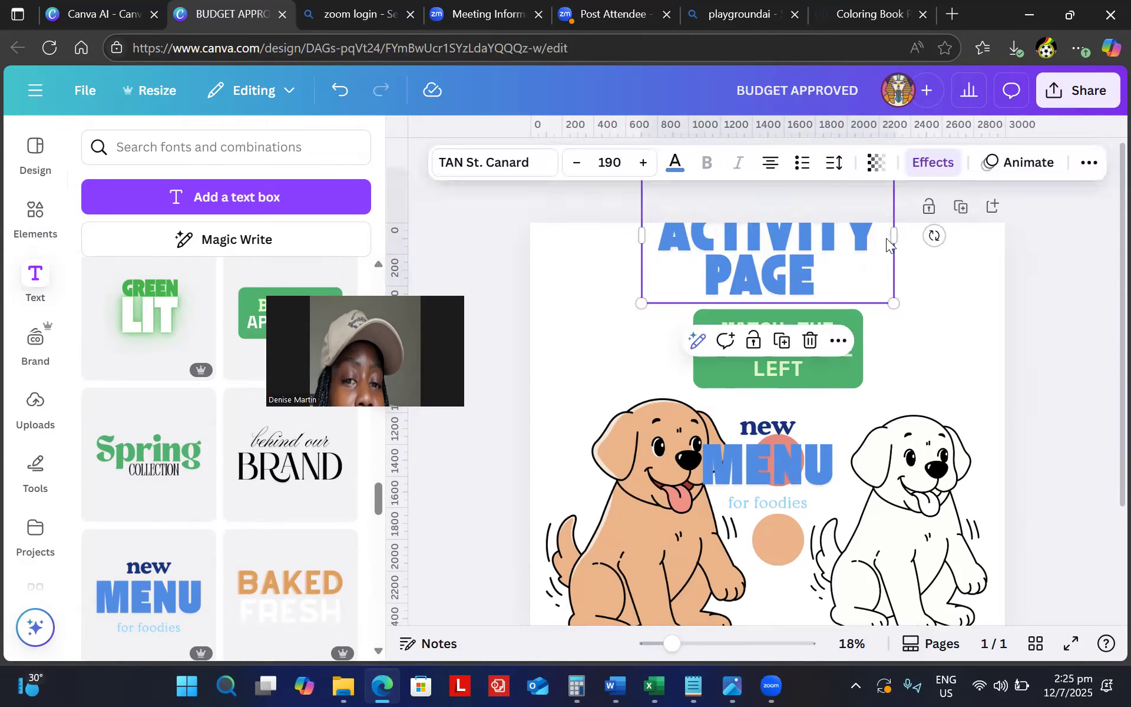
left_click_drag(897, 234, 995, 271)
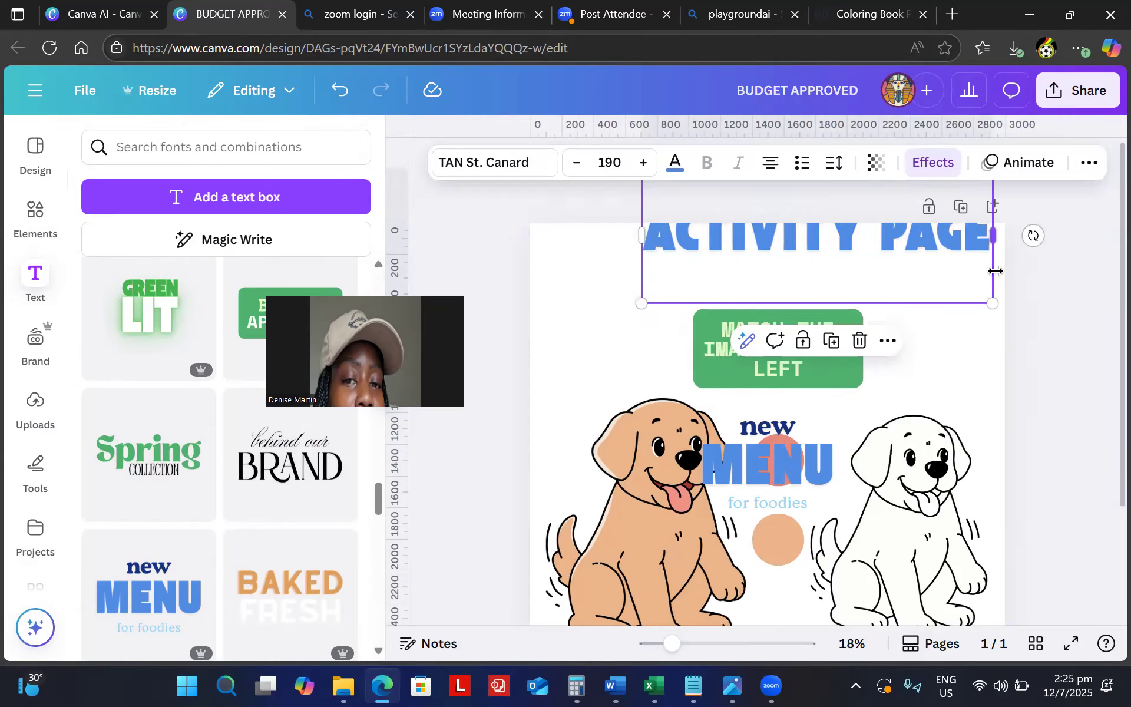
left_click(618, 164)
type("100")
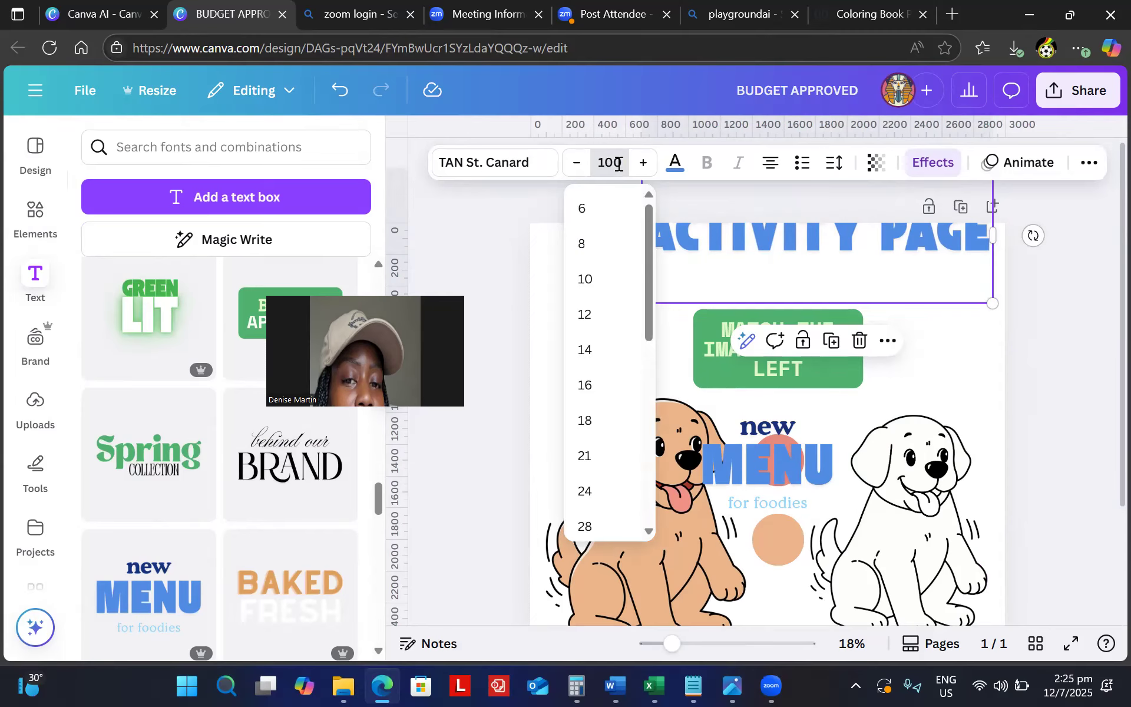
key("Return")
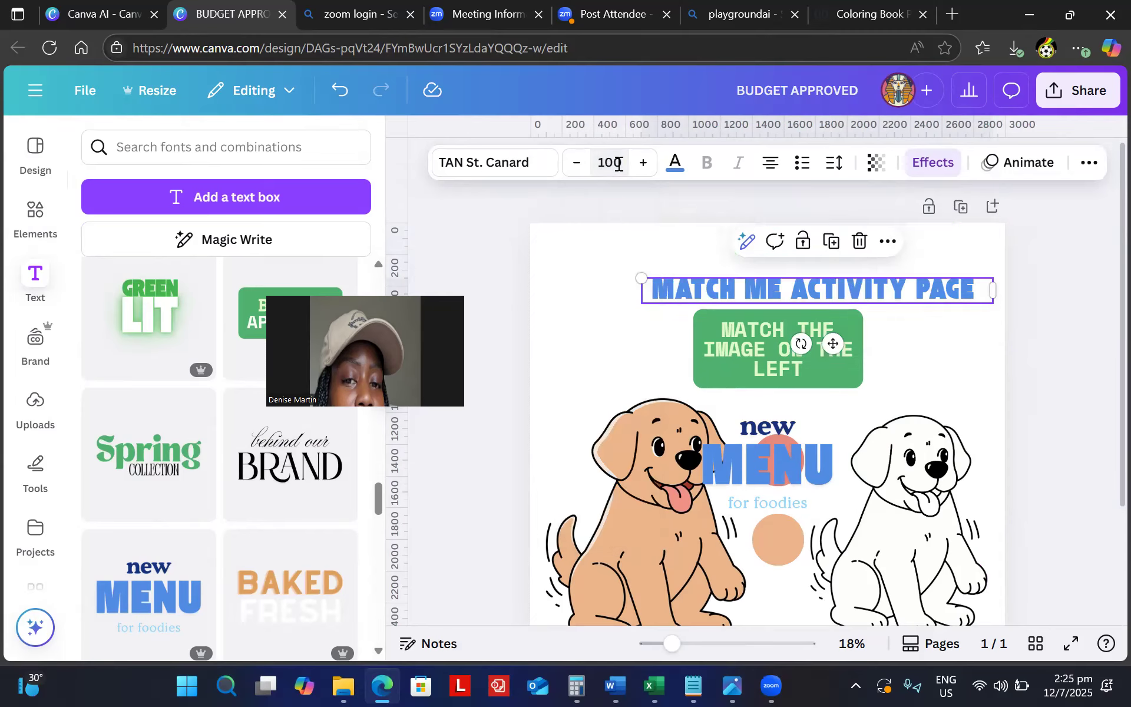
Set the activity heading's font size to 120 and centre it across the page above the green title.
left_click(1028, 305)
left_click_drag(899, 286, 864, 270)
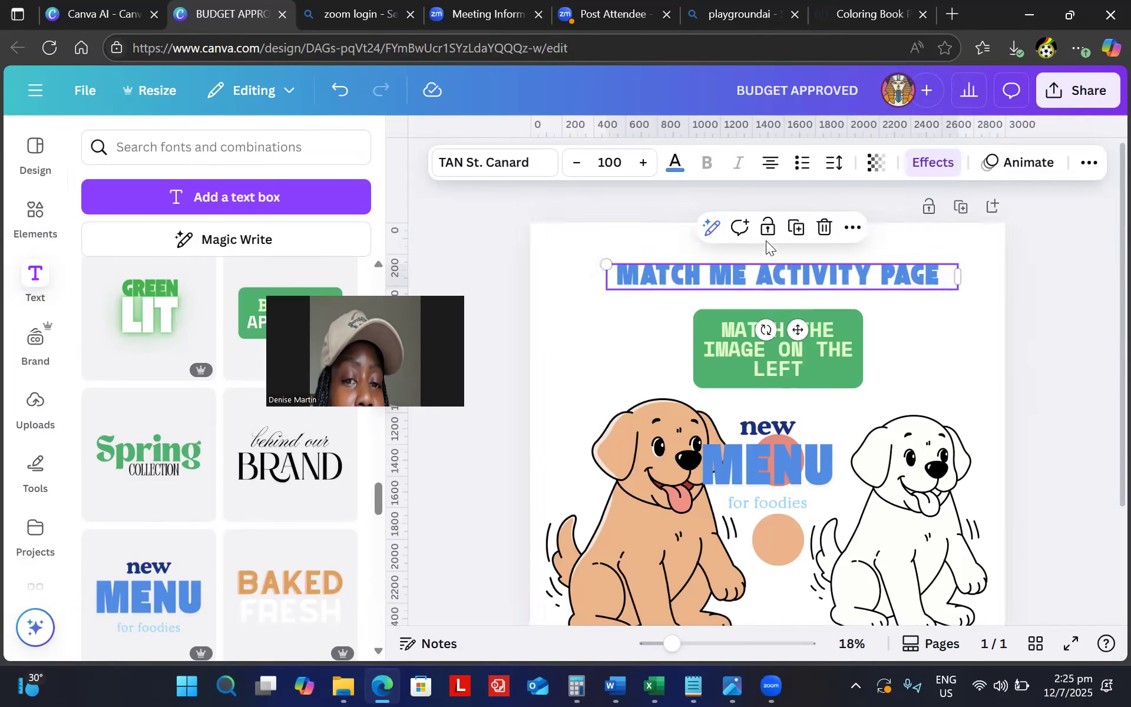
left_click(613, 162)
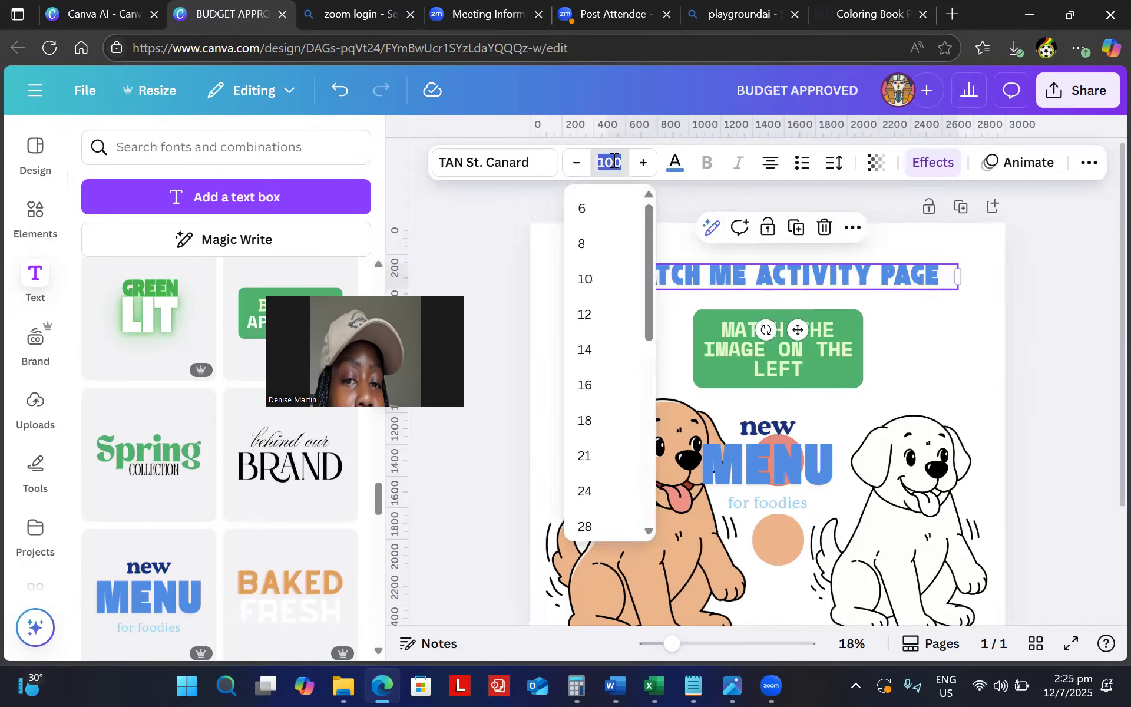
type("120")
key("Return")
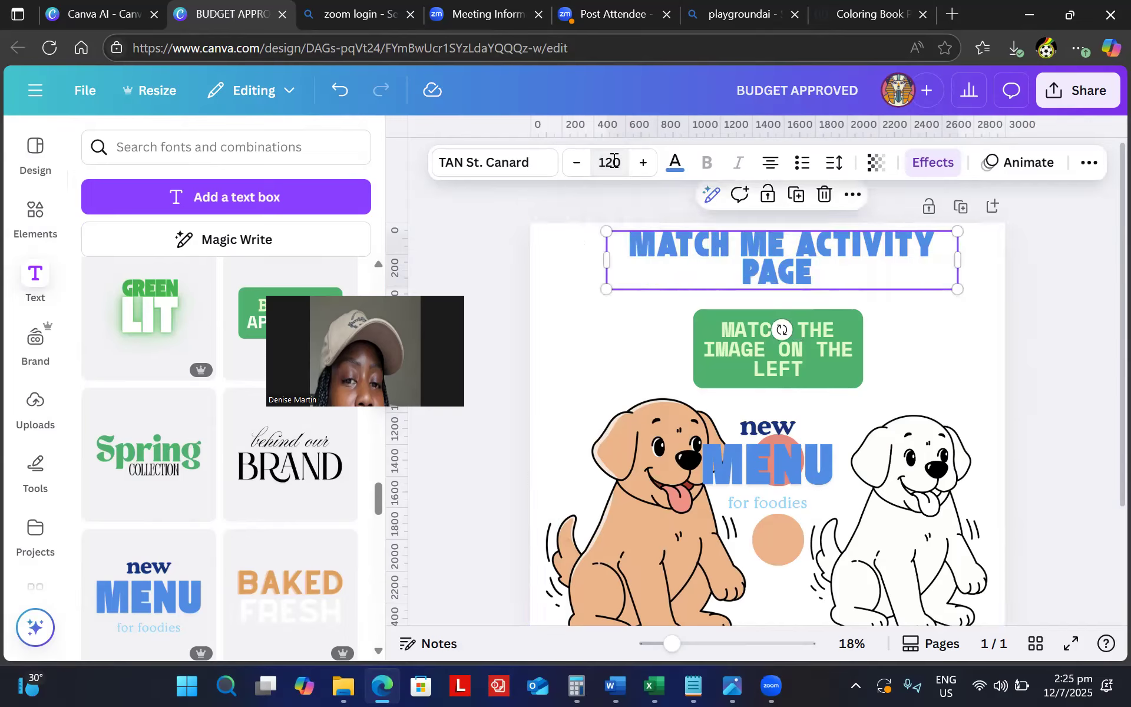
left_click(1084, 281)
left_click_drag(827, 252, 814, 264)
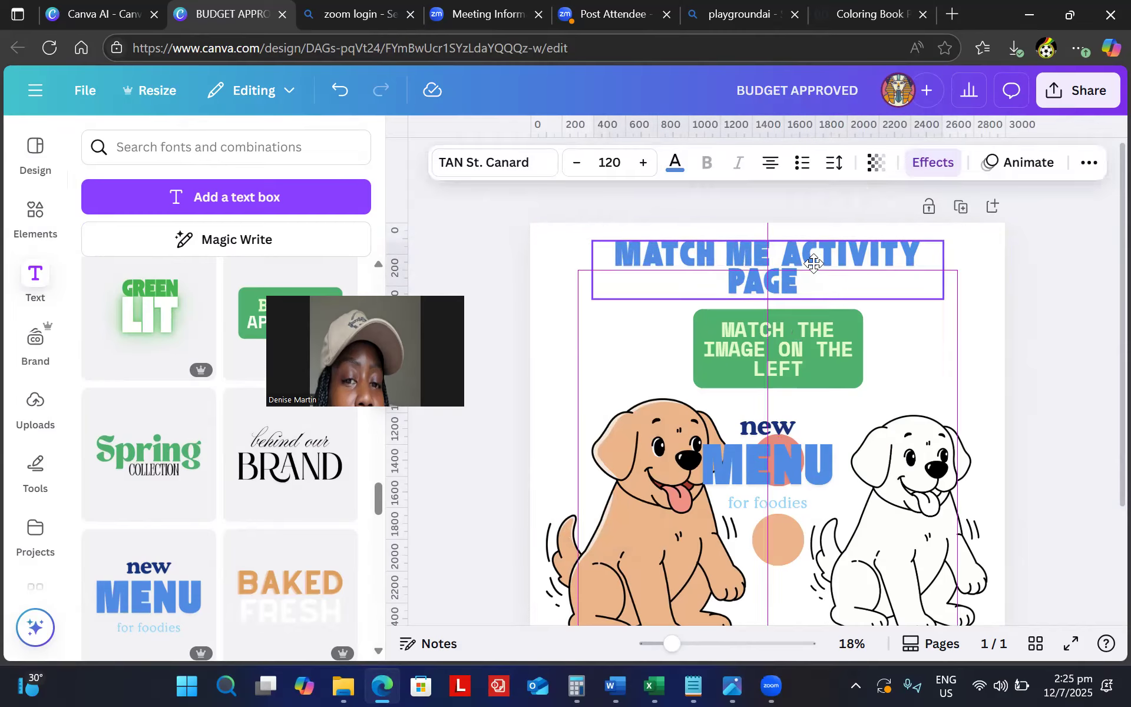
Delete the remaining "MENU", "new" and "for foodies" texts that overlap the puppies and colour circles.
left_click(813, 461)
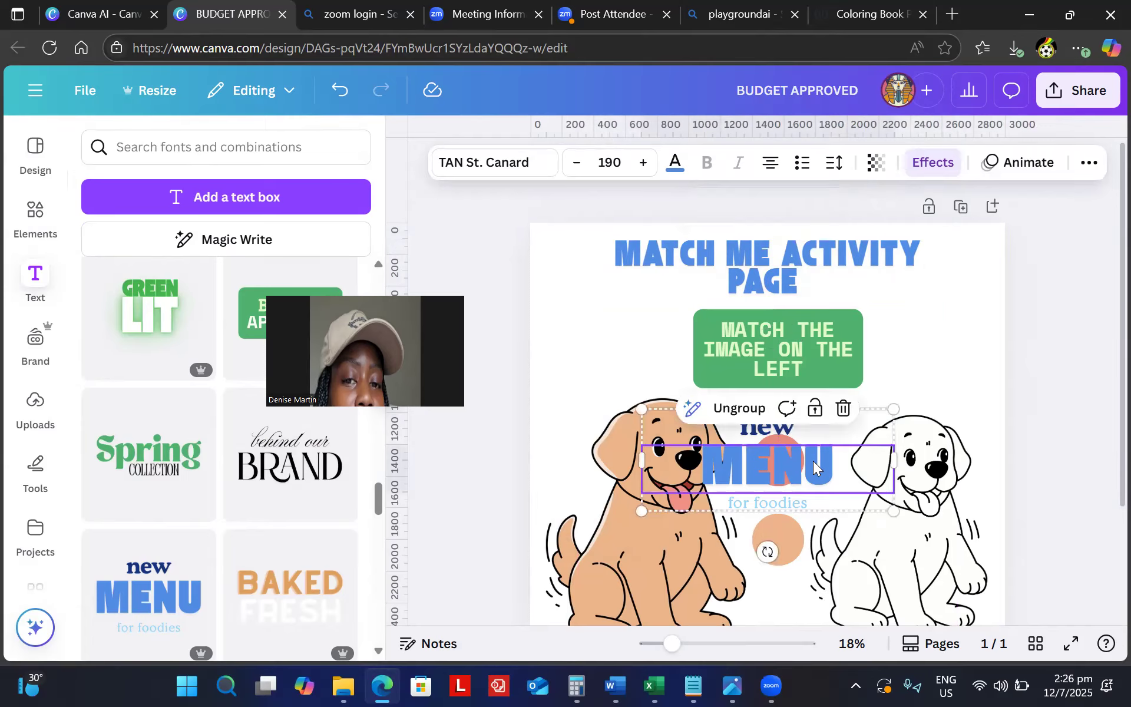
left_click(842, 409)
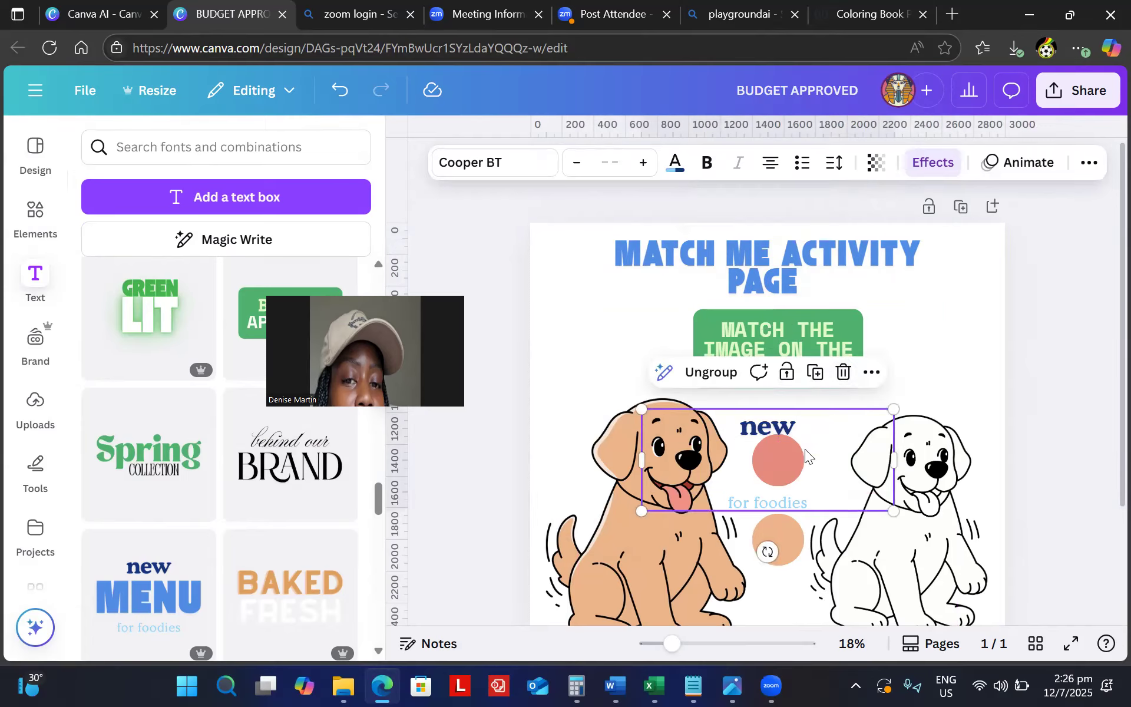
left_click(943, 377)
left_click_drag(775, 430, 924, 378)
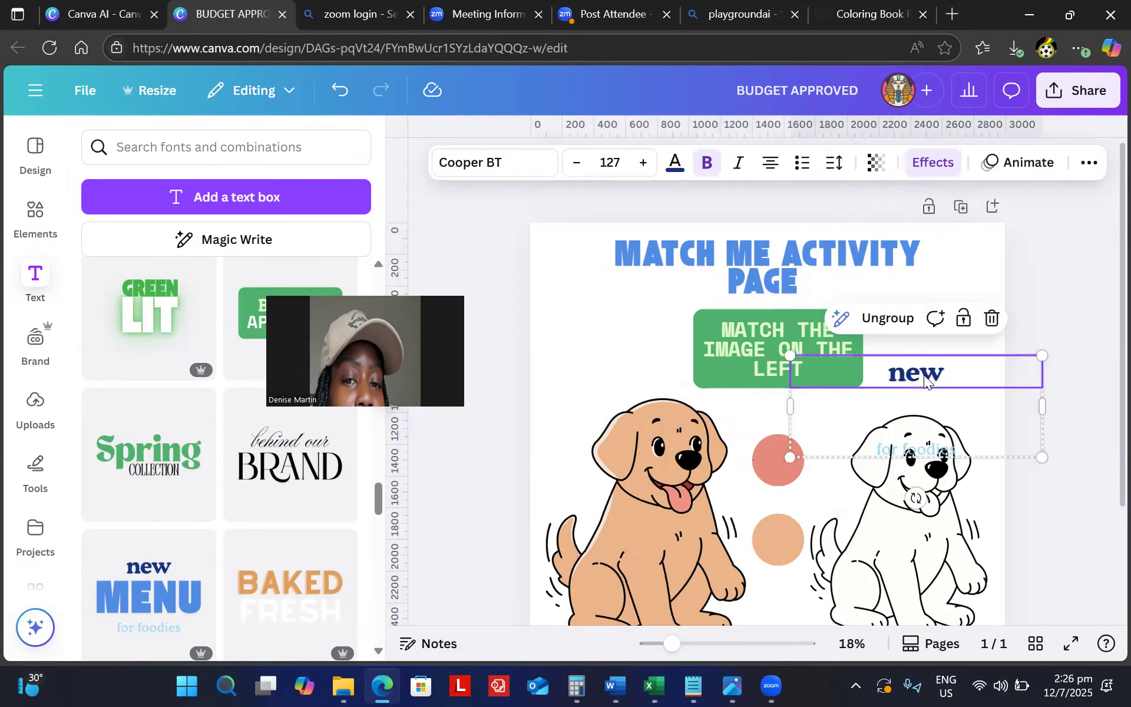
left_click(993, 318)
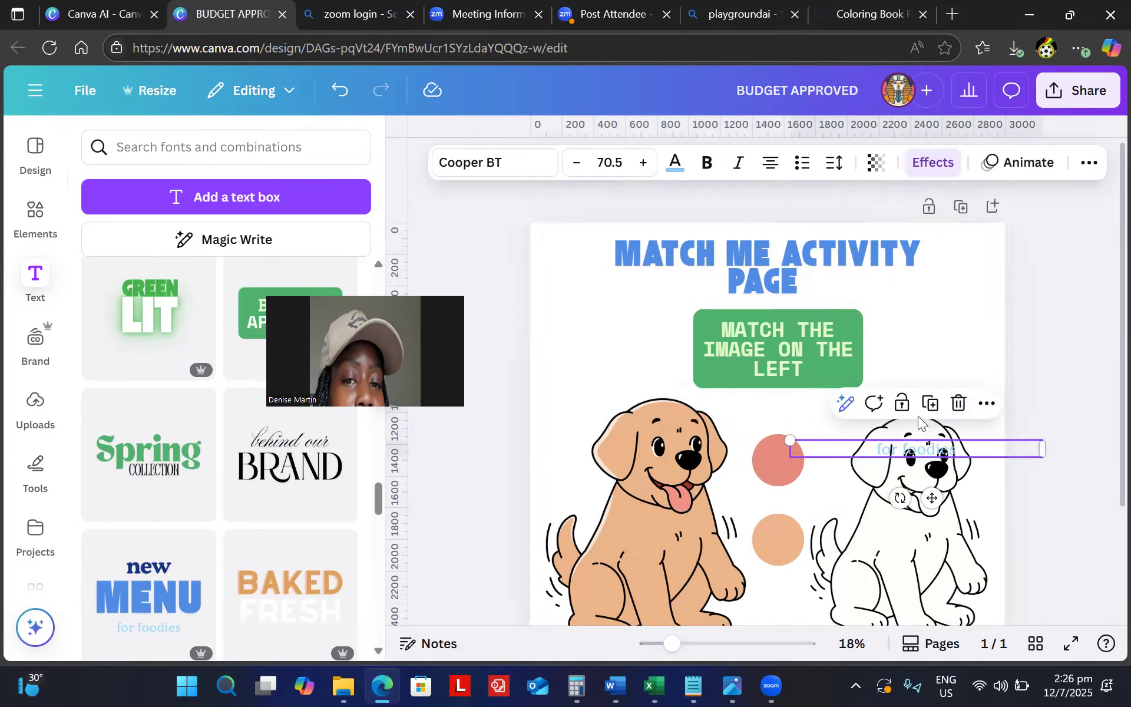
left_click(958, 403)
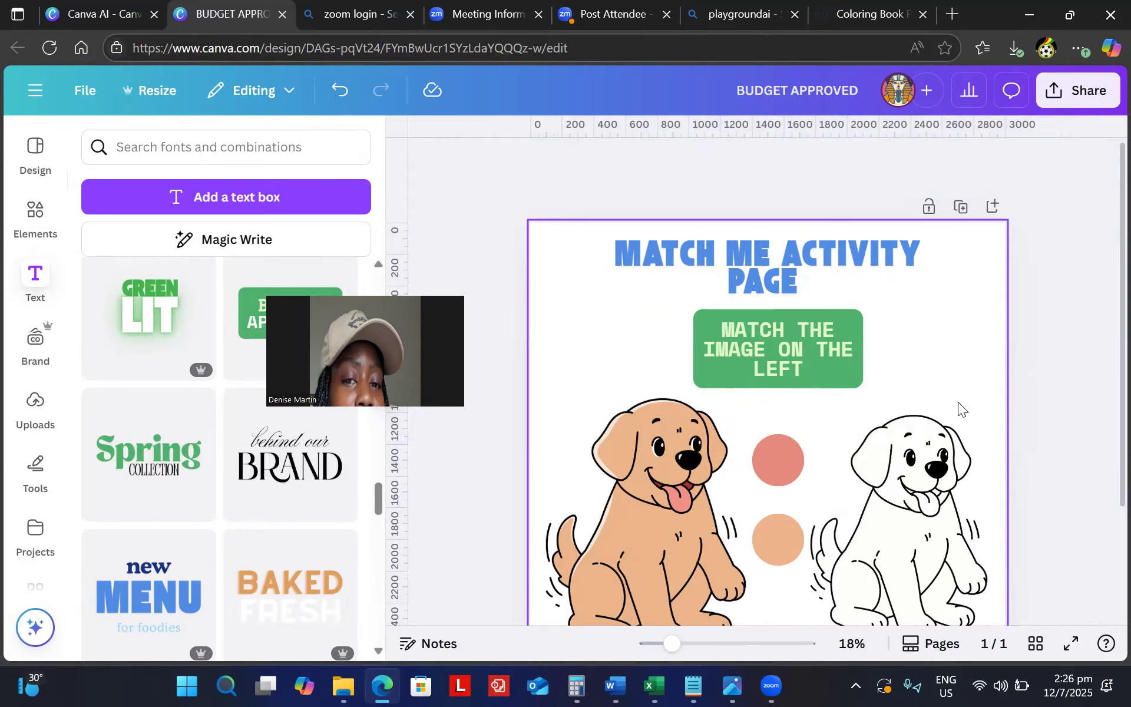
Apply the Outline text effect to the "MATCH ME ACTIVITY PAGE" heading.
scroll(958, 403, "down", 3)
scroll(958, 403, "up", 2)
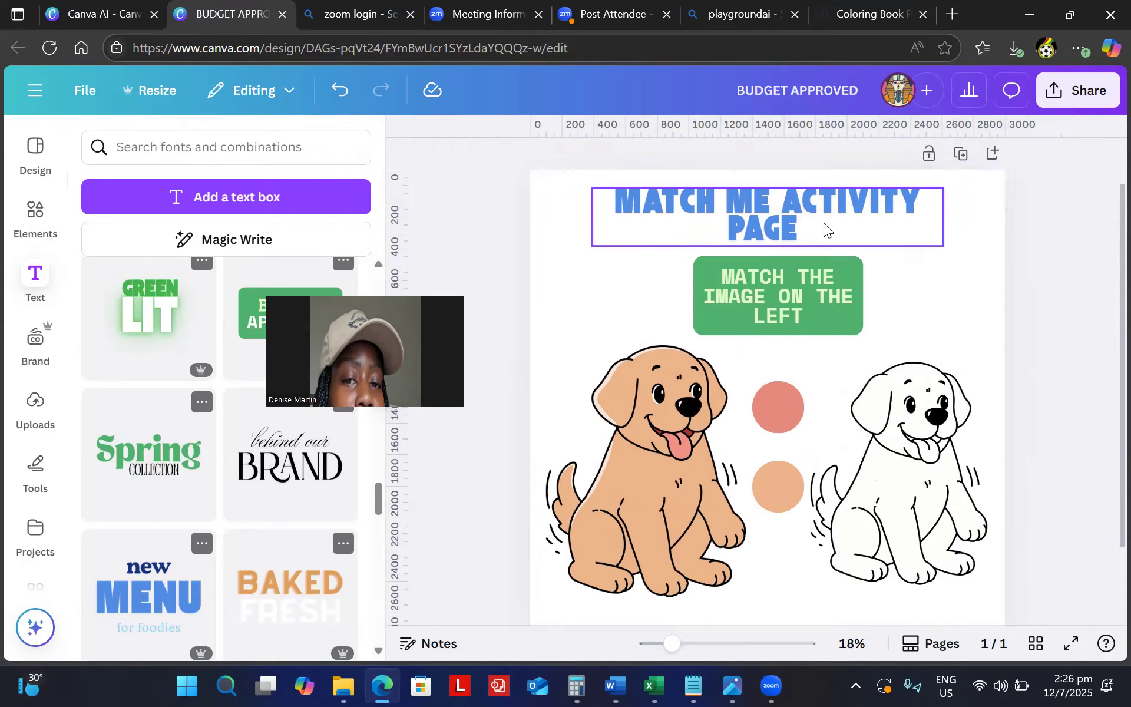
left_click(841, 204)
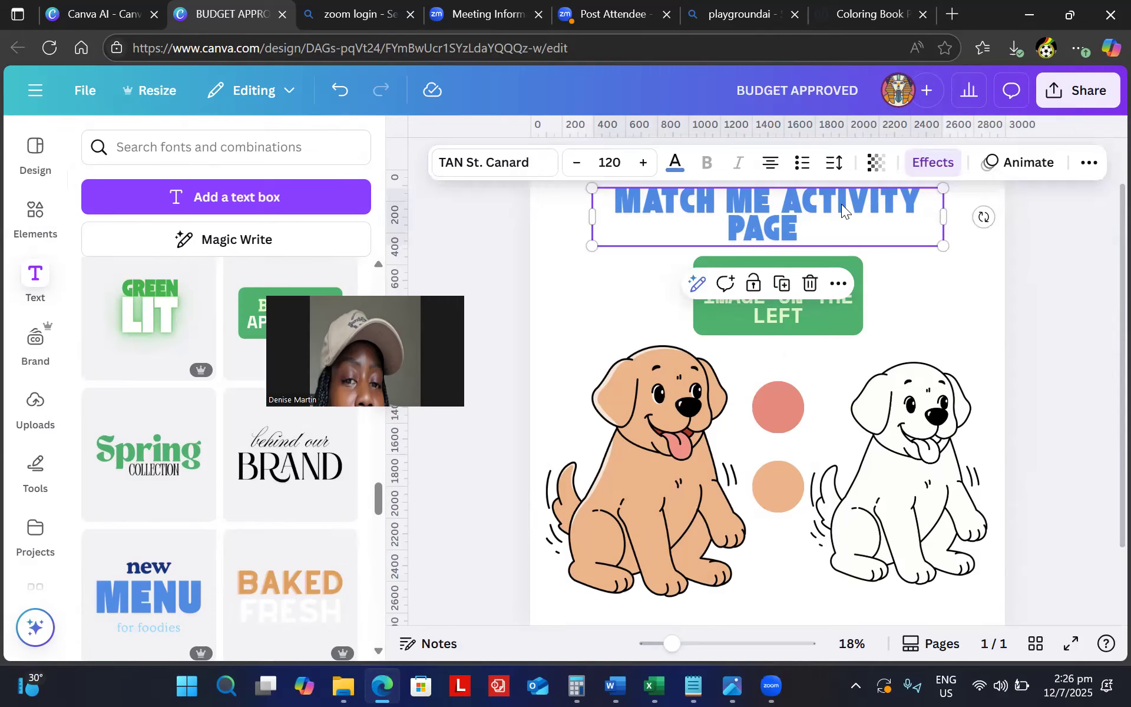
left_click(924, 166)
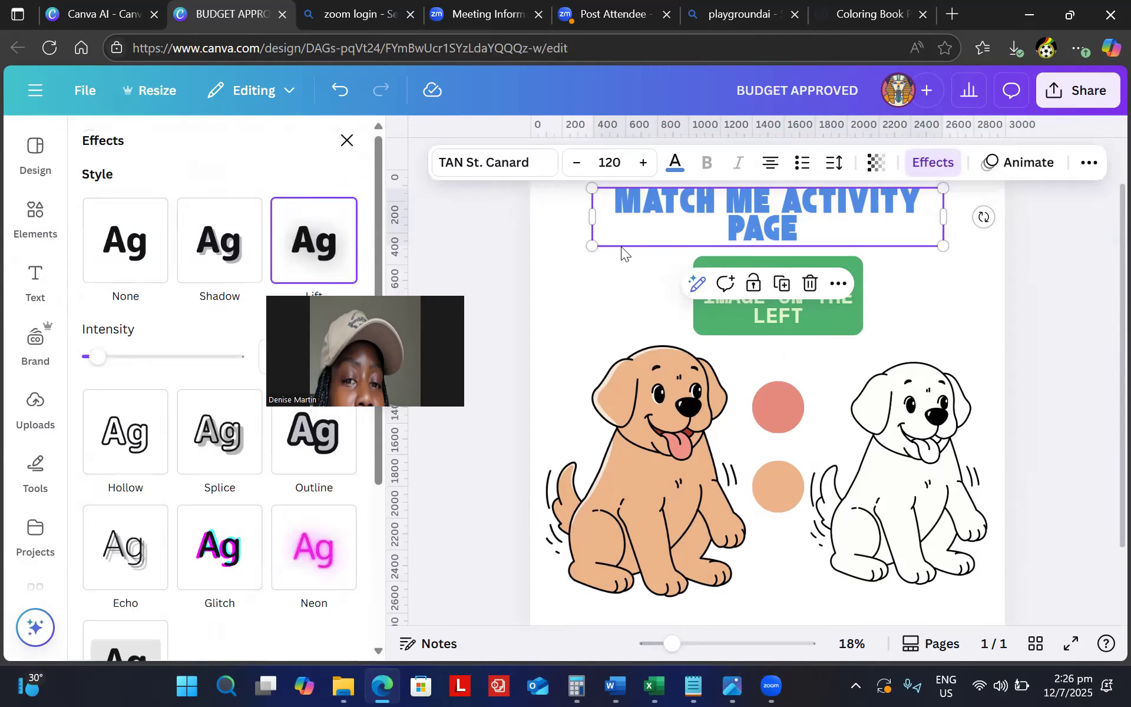
left_click(306, 439)
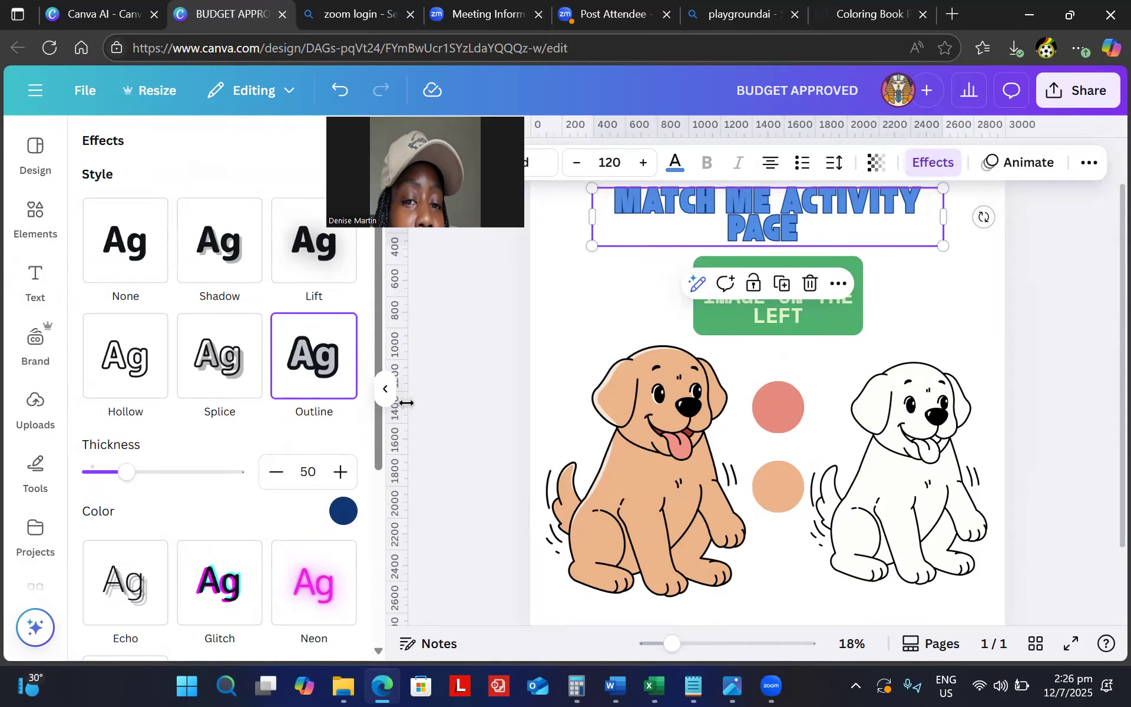
Change the activity heading's text colour to the document's pastel red, #ee8c81.
left_click(676, 162)
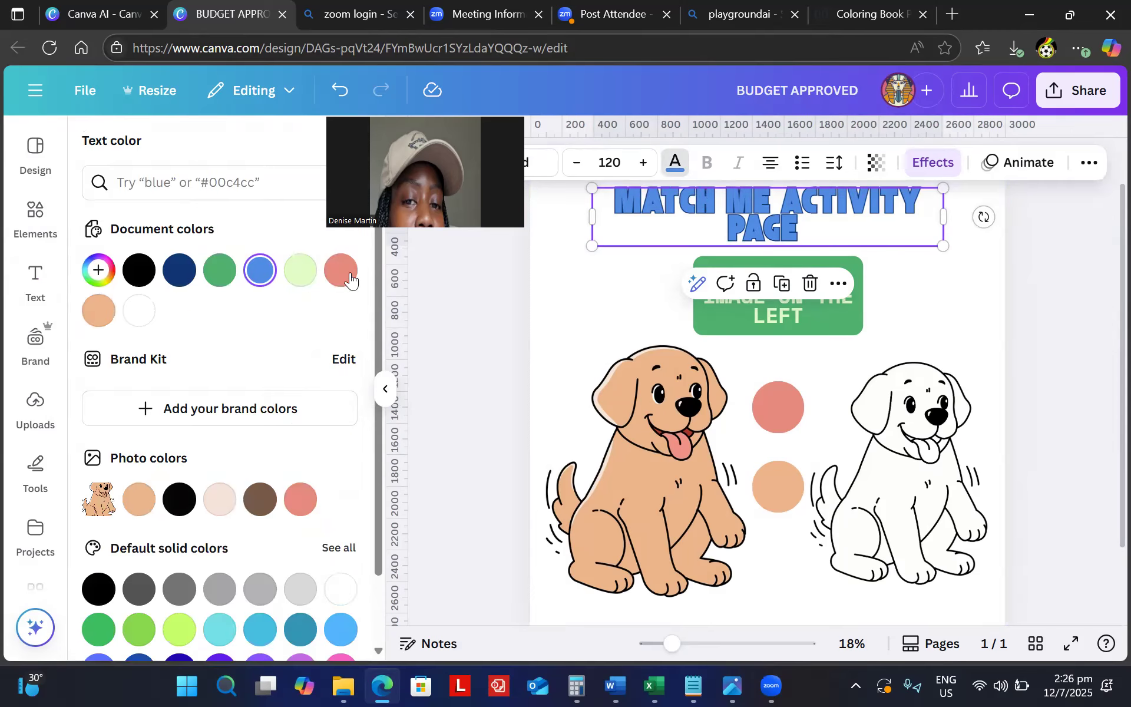
left_click(345, 273)
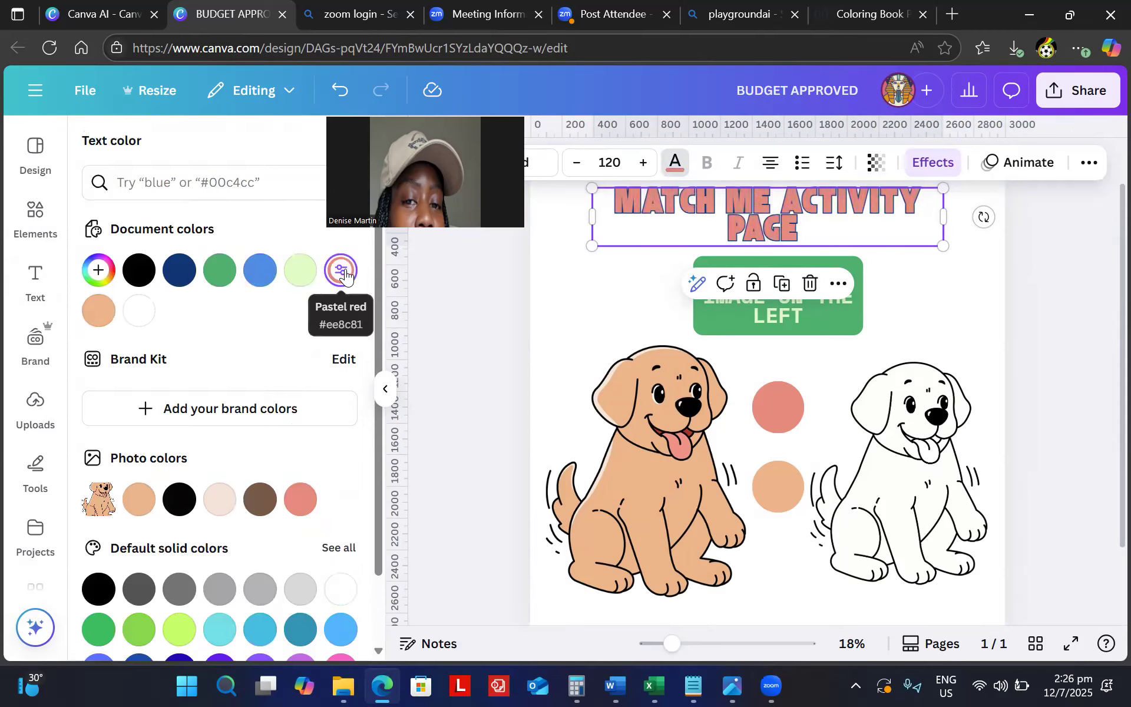
key("Escape")
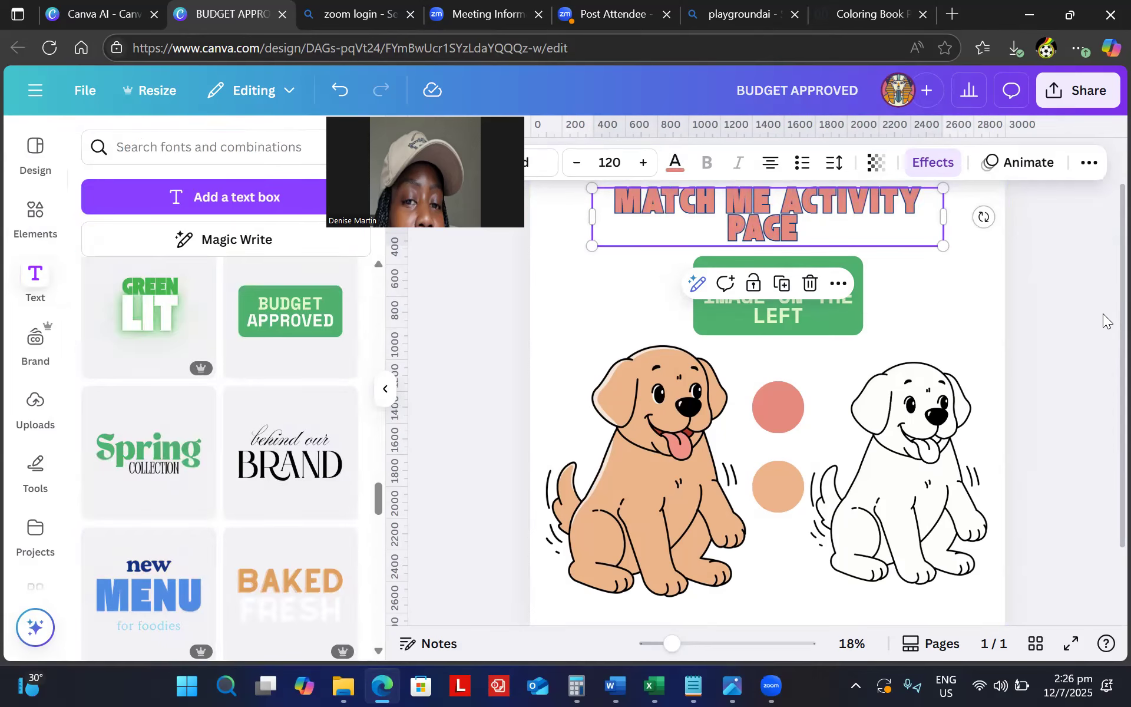
Increase the line spacing of the two-line "MATCH ME ACTIVITY PAGE" heading slightly.
key("Escape")
scroll(1103, 313, "down", 1)
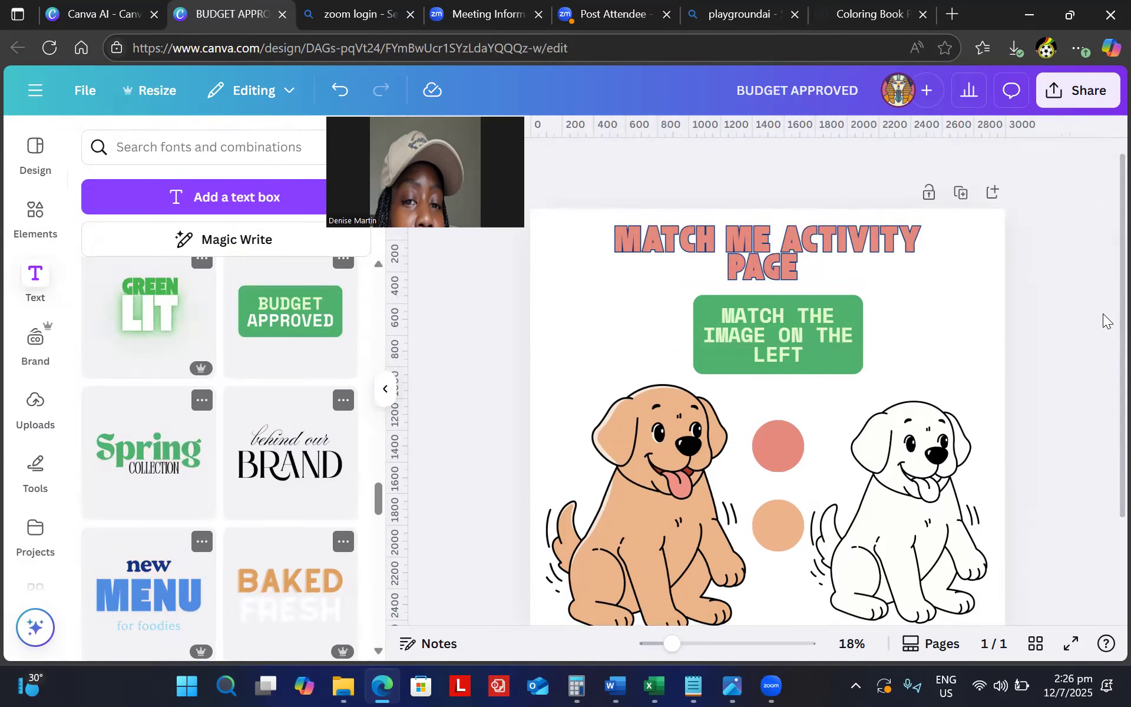
key("Tab")
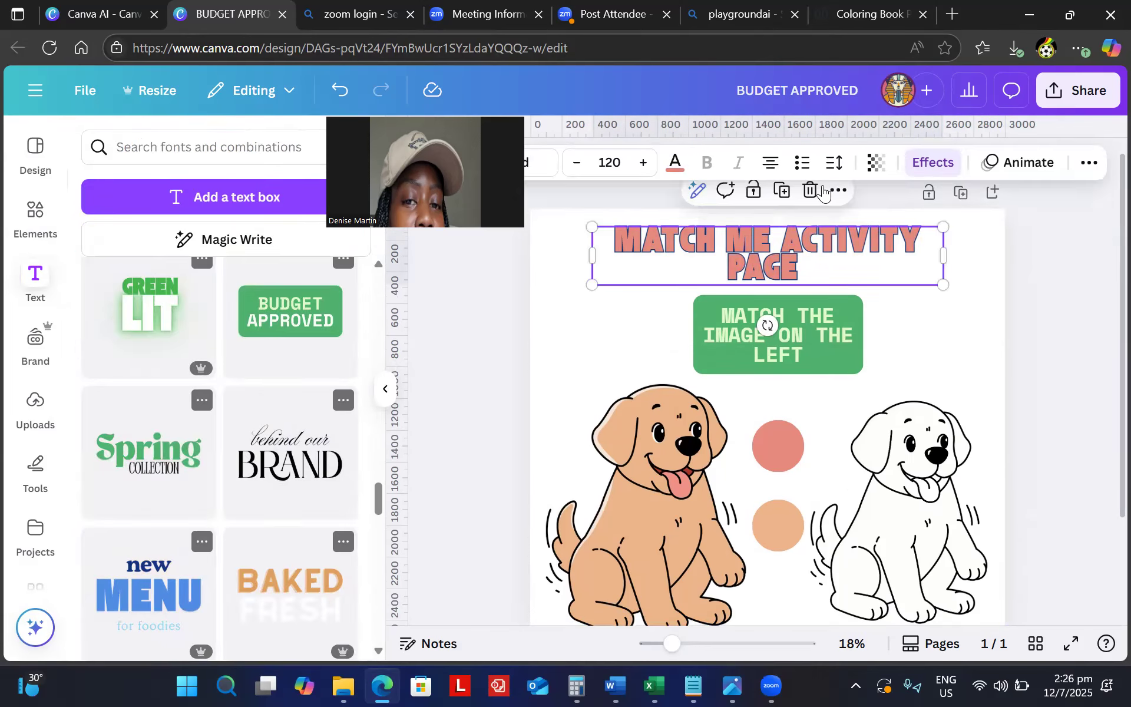
left_click(835, 165)
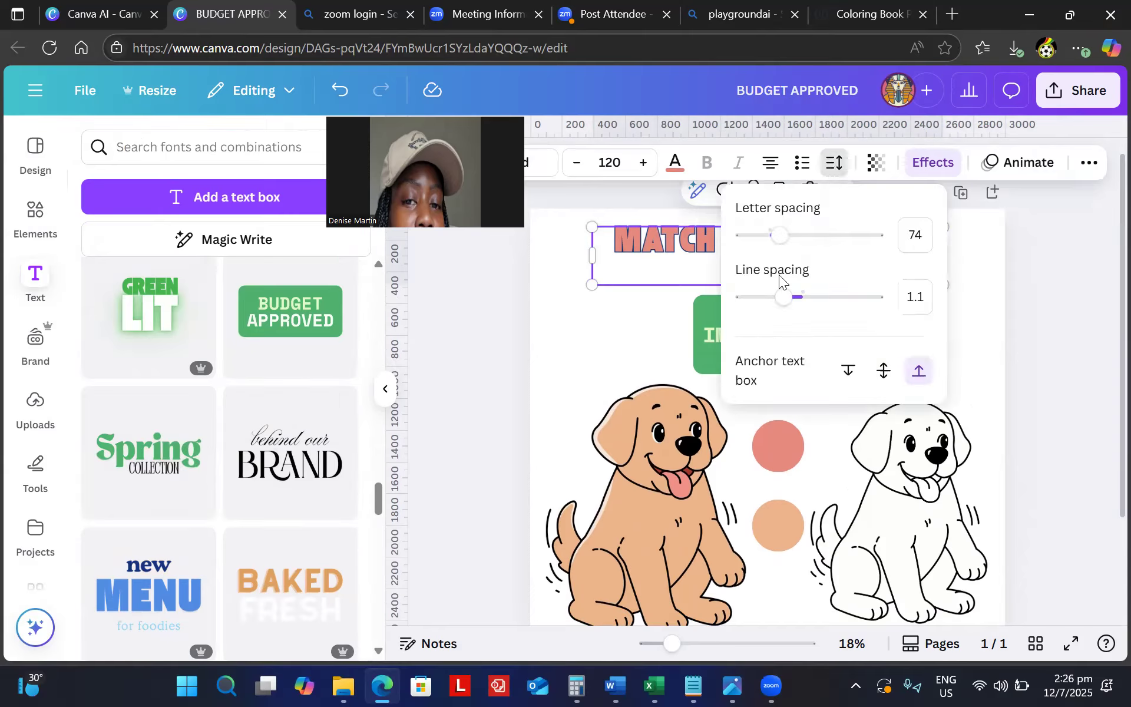
left_click_drag(782, 302, 796, 298)
left_click(1020, 302)
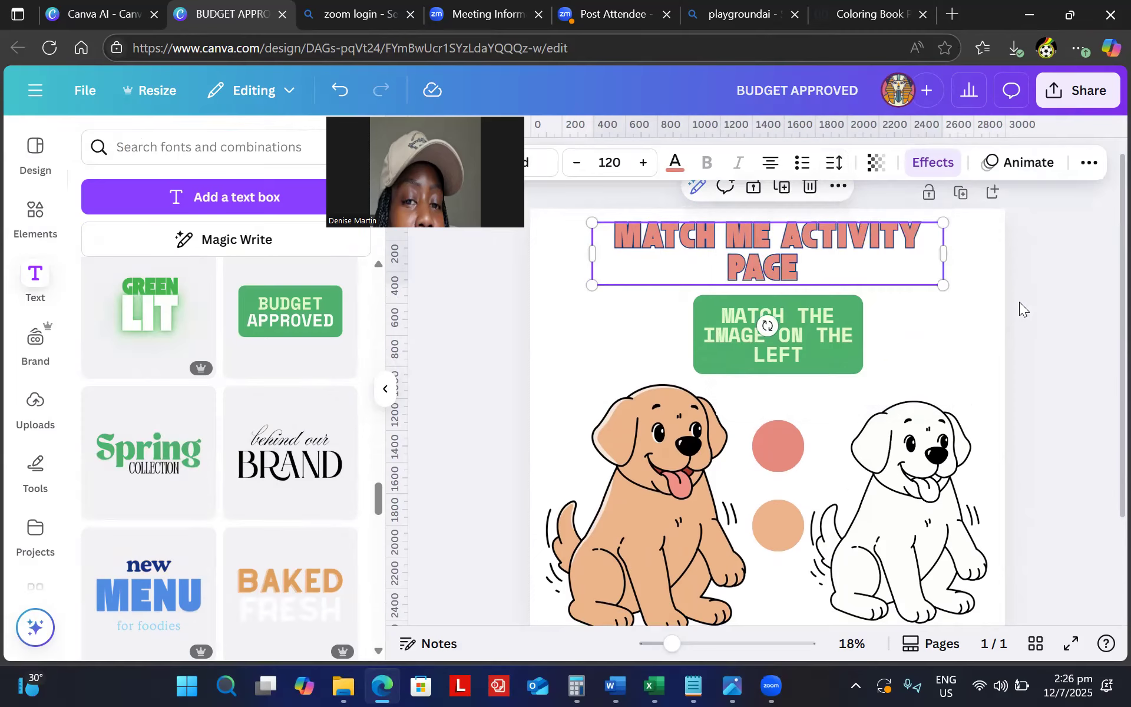
left_click(1082, 331)
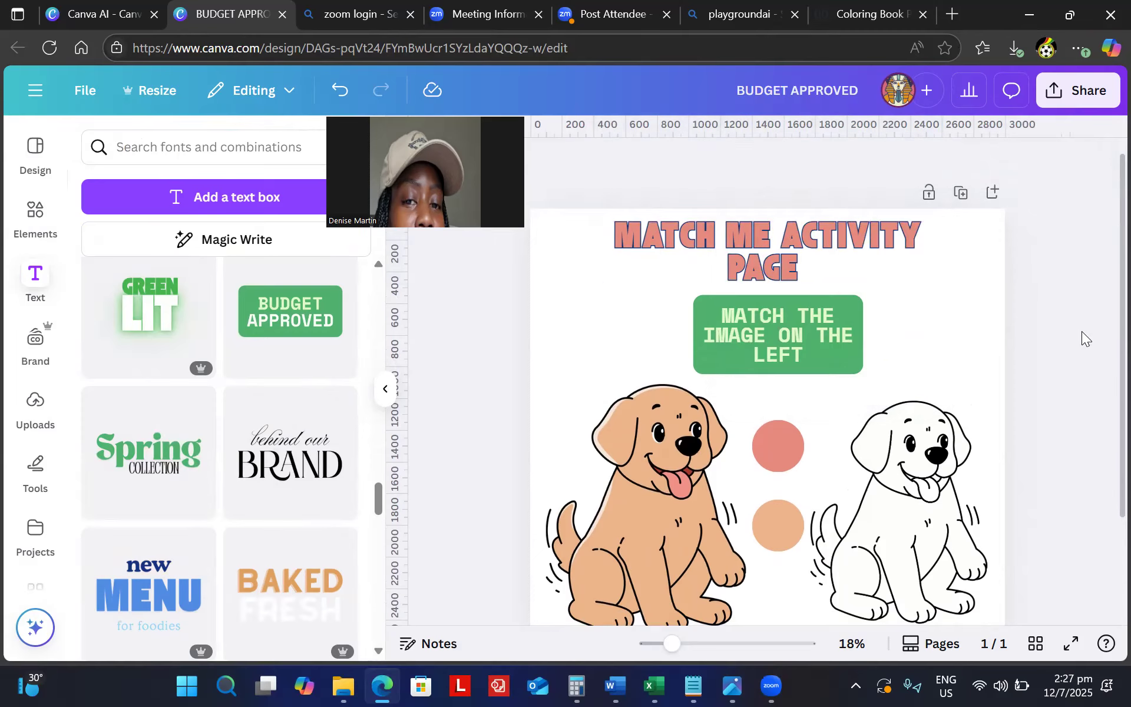
Move the green instruction title down to sit just above the puppies, and lower the activity heading to follow it.
left_click(777, 335)
left_click_drag(778, 334, 778, 353)
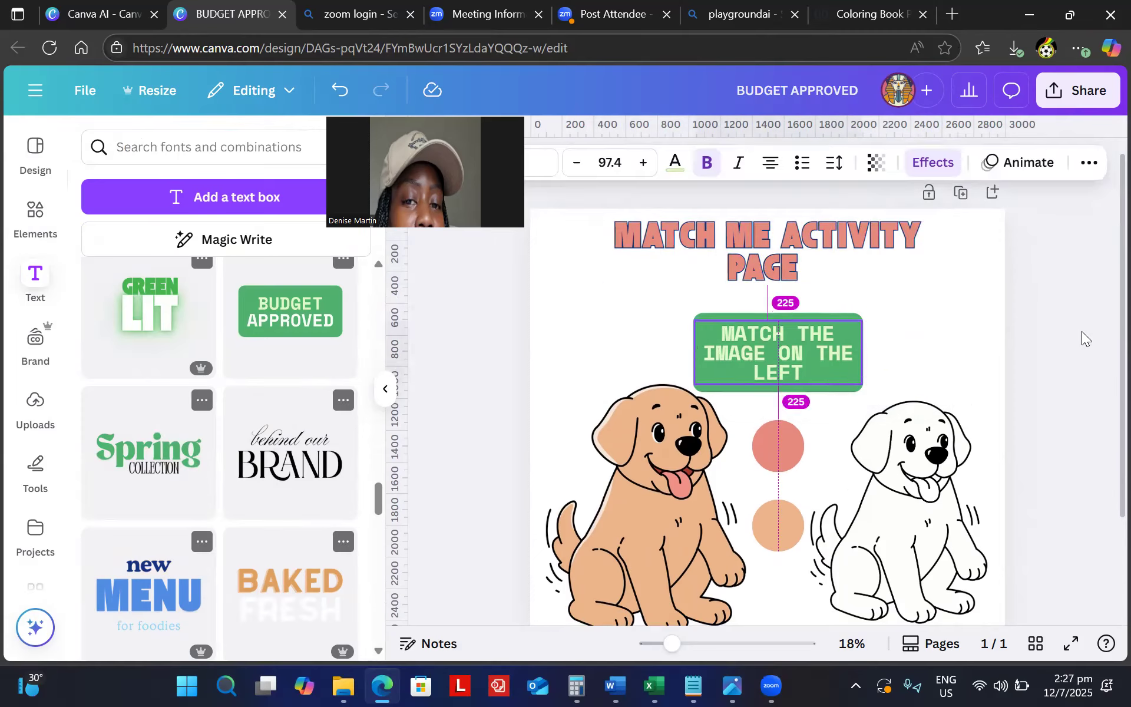
left_click(768, 252)
left_click_drag(768, 252, 768, 271)
left_click(1081, 332)
scroll(1082, 331, "down", 3)
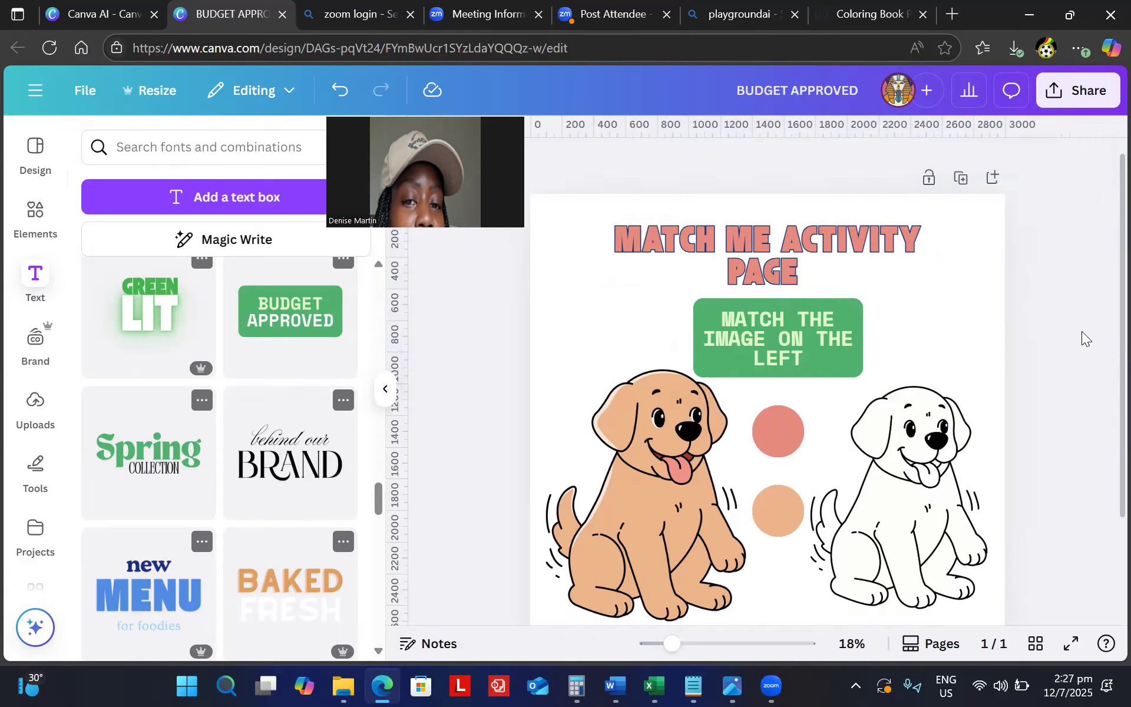
scroll(1082, 332, "up", 2)
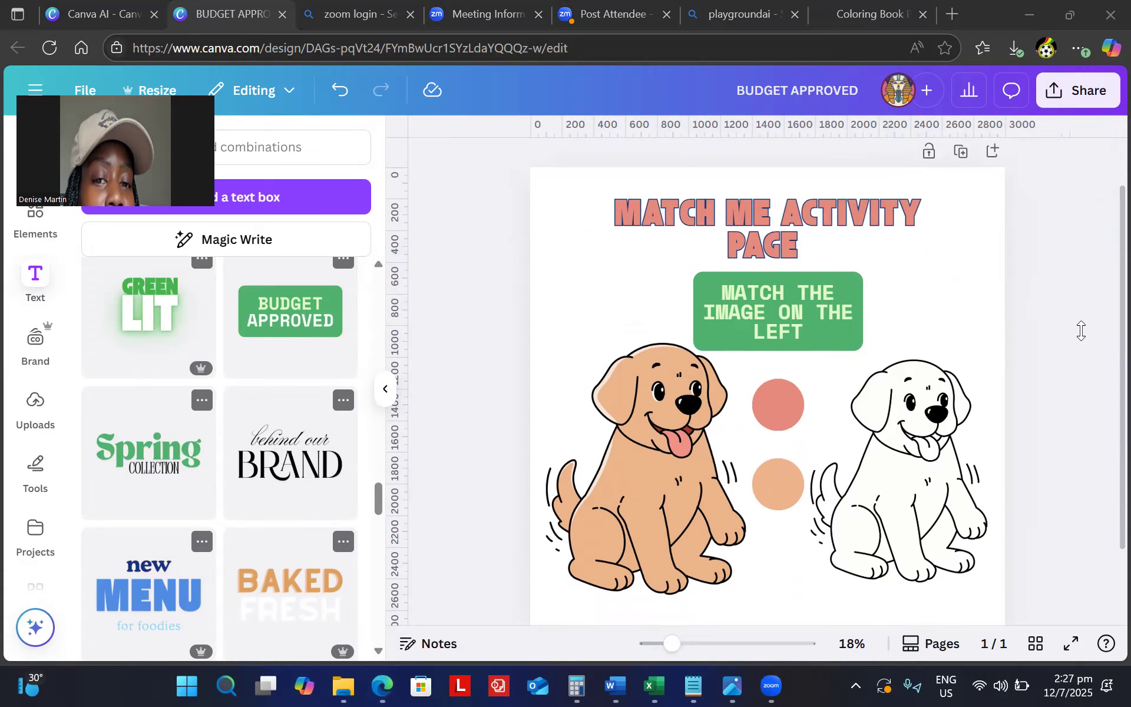
Duplicate the finished page and delete both puppies from the copy, keeping its heading, green title and colour circles.
key("ctrl+d")
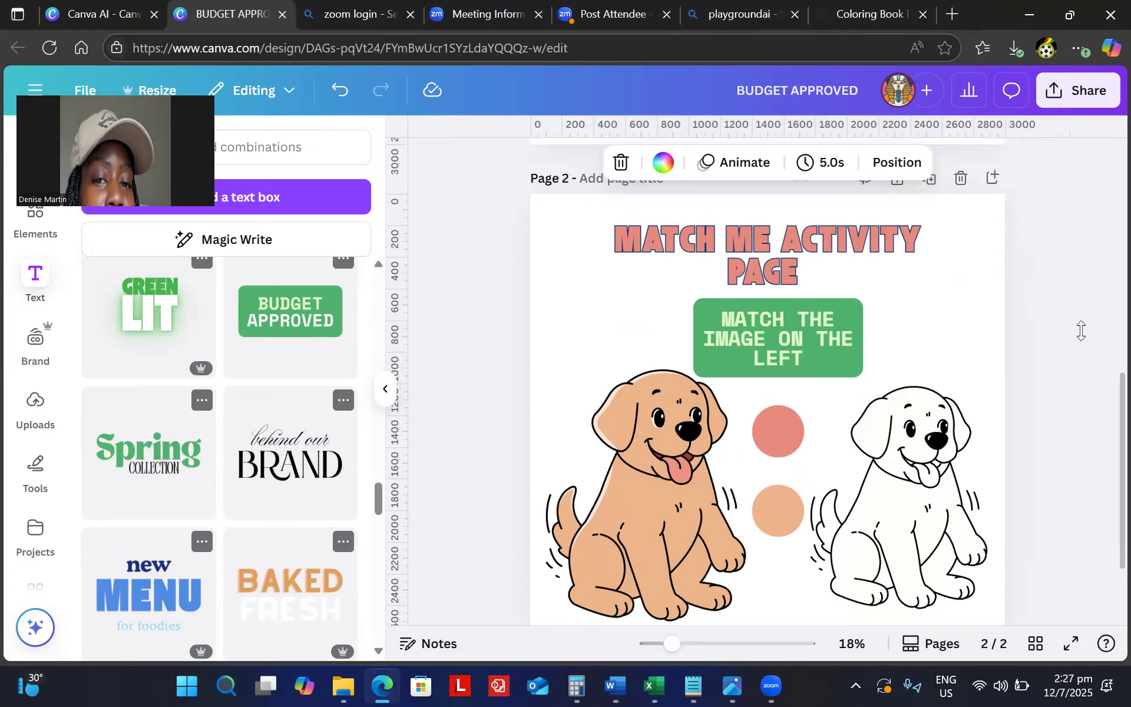
scroll(1082, 332, "down", 1)
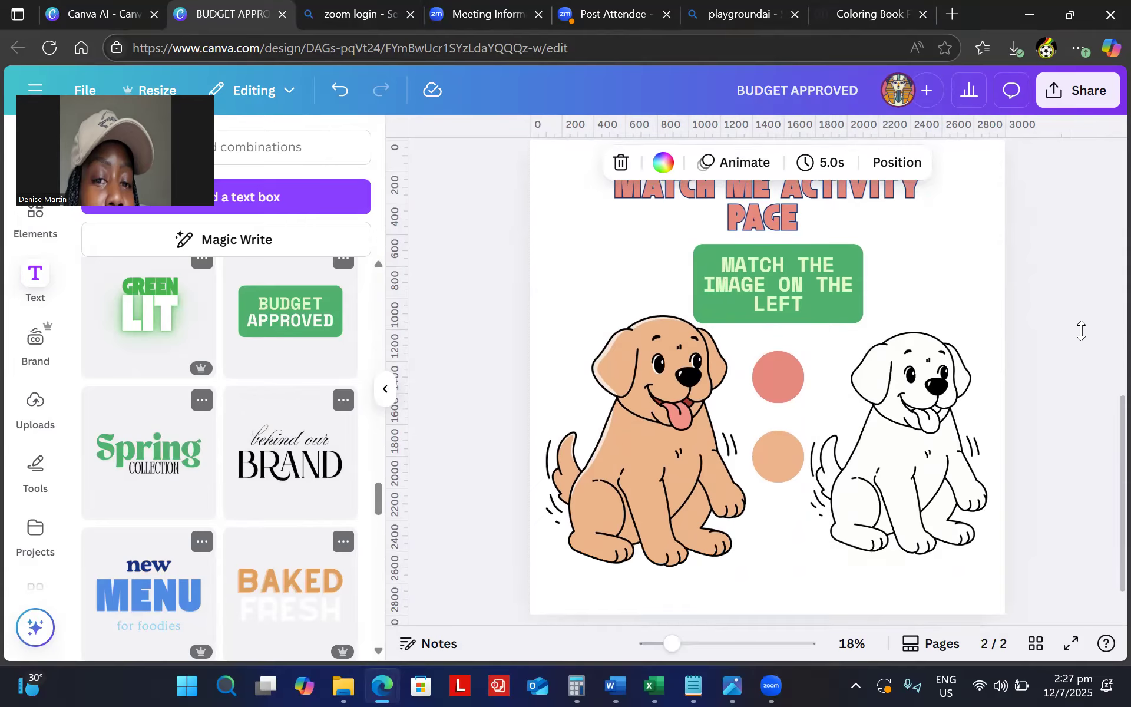
key("Tab")
key("Delete")
key("Tab")
key("Delete")
Shrink the green instruction title on page 1 to font size 85.8 and centre it between the heading and the puppies.
scroll(1081, 331, "up", 10)
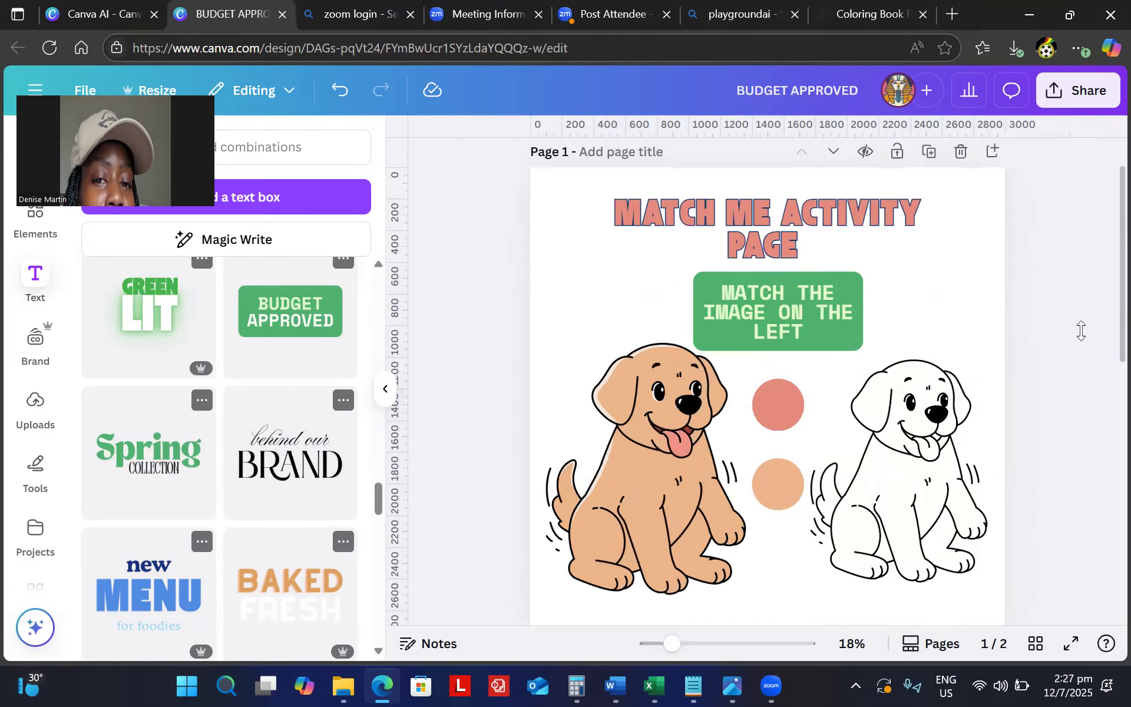
left_click(778, 311)
left_click_drag(863, 273, 843, 284)
left_click_drag(769, 315, 779, 302)
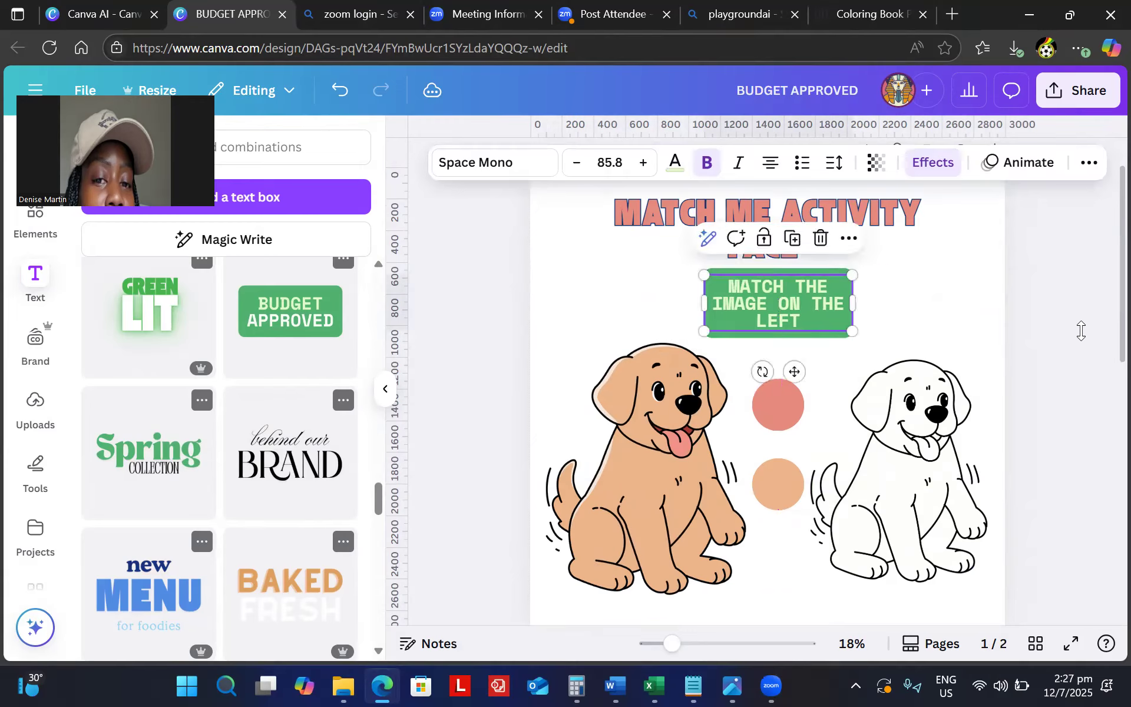
Add a solid black border with stroke weight 15 around the coloured puppy on page 1.
left_click(646, 468)
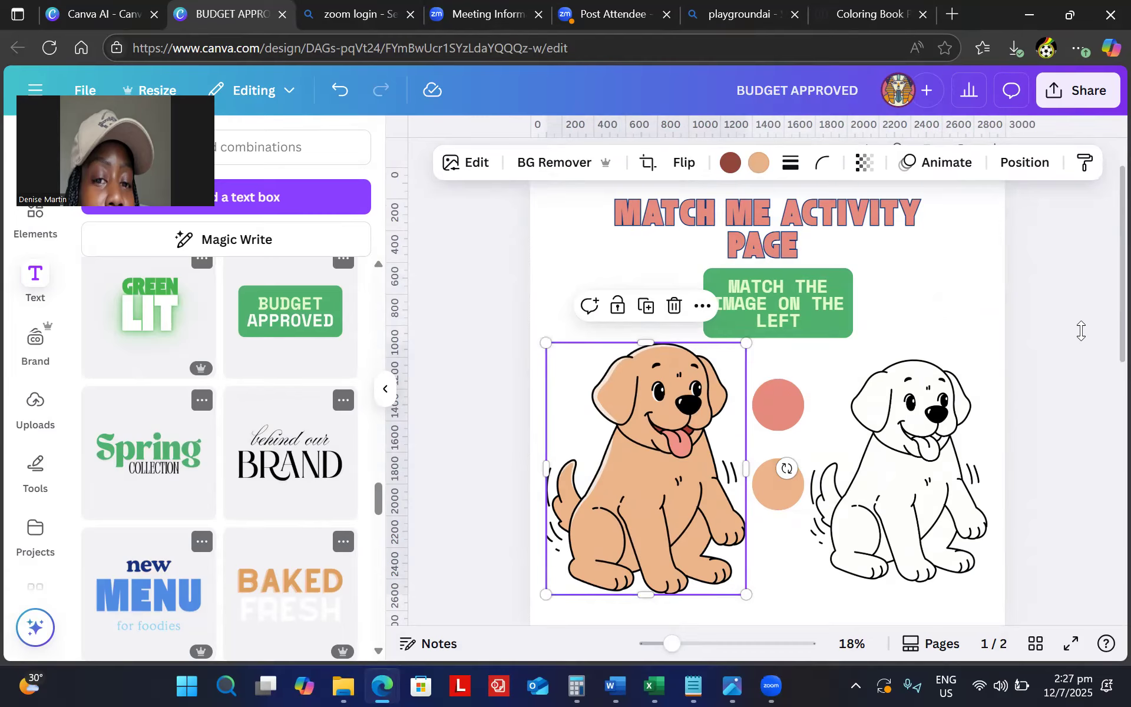
left_click(793, 166)
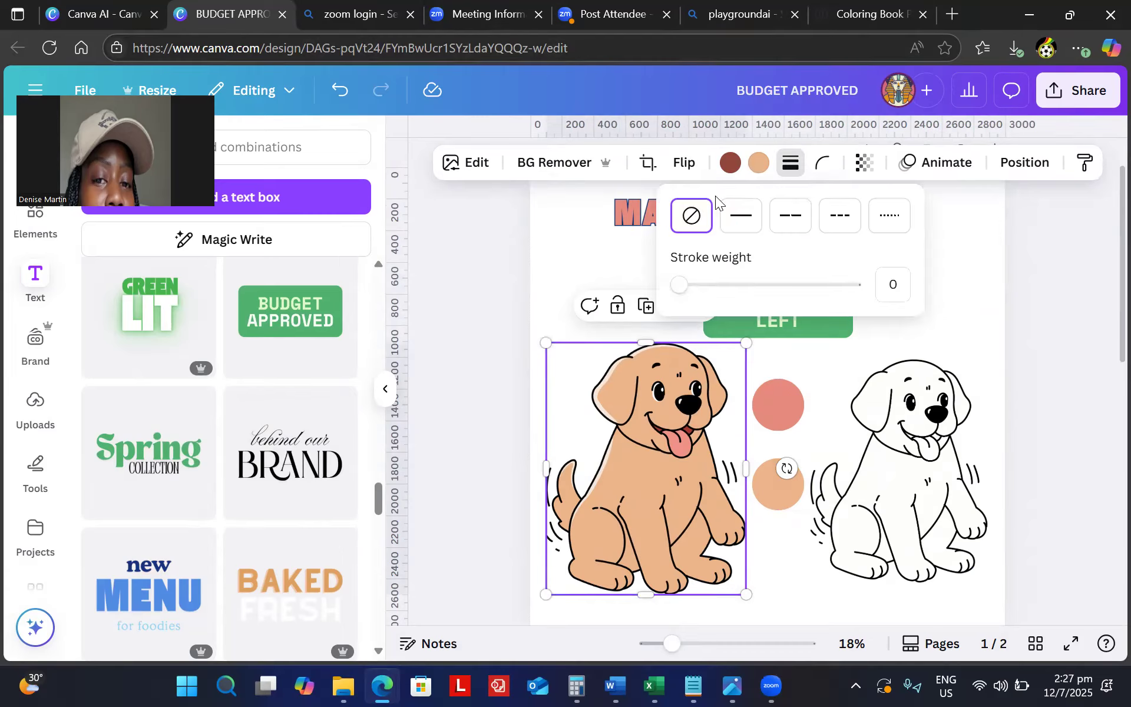
left_click(743, 222)
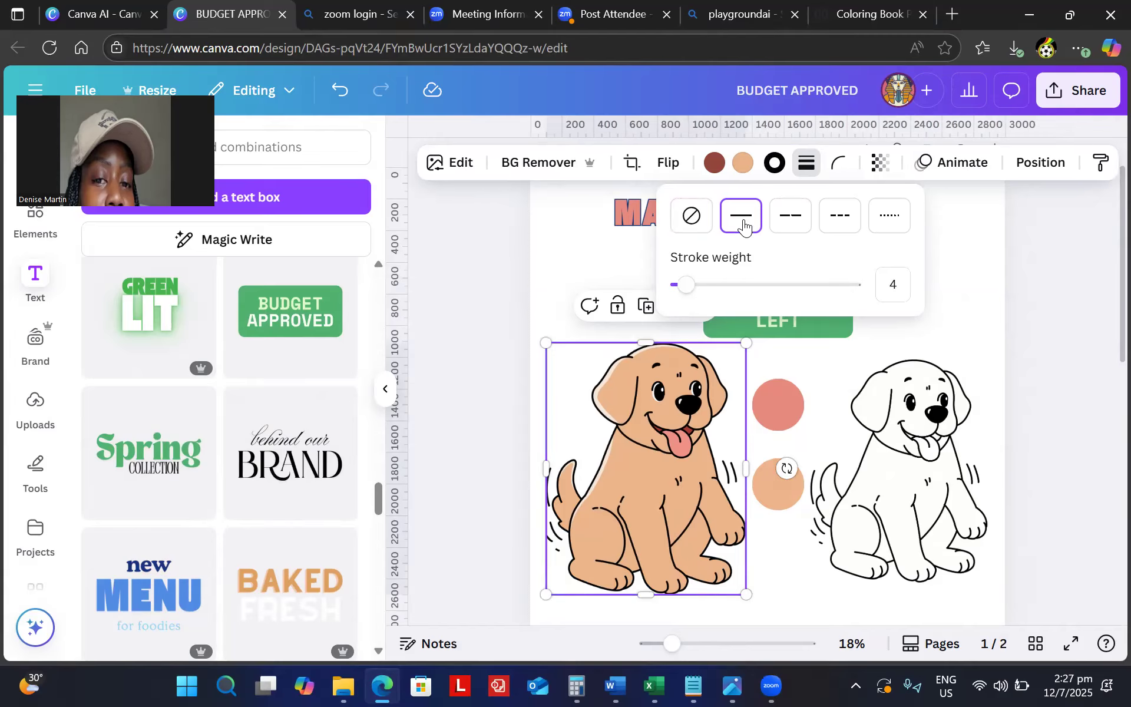
mouse_move(688, 293)
left_mouse_down()
mouse_move(747, 293)
mouse_move(694, 293)
mouse_move(705, 296)
left_mouse_up()
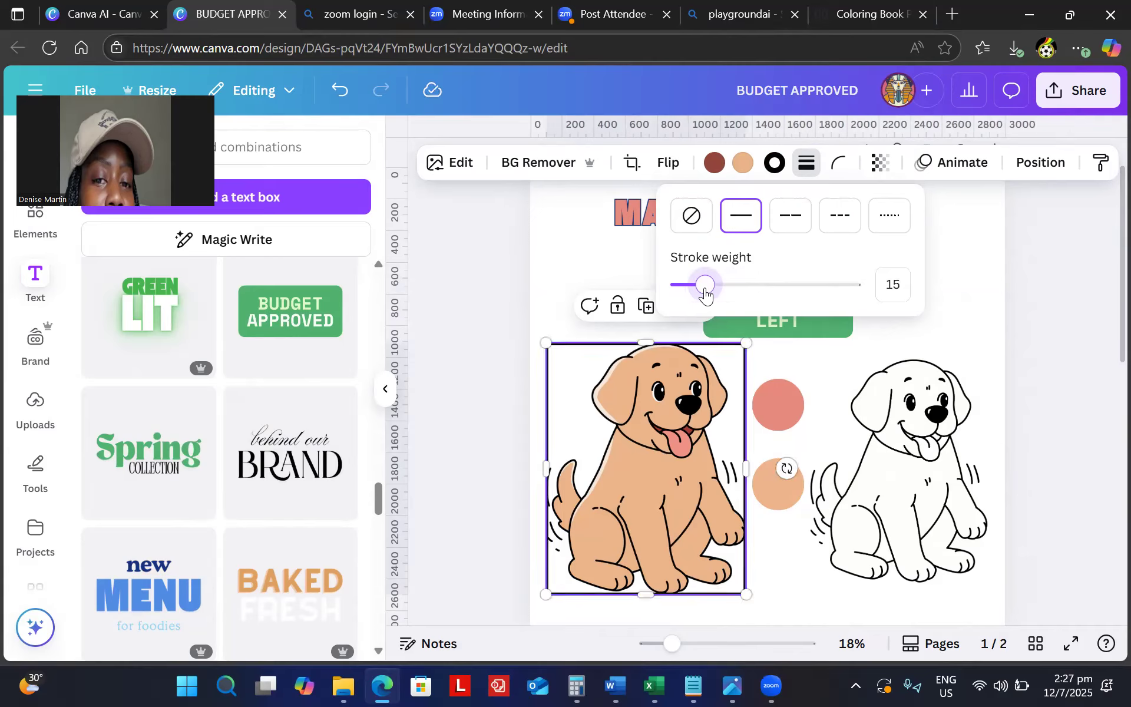
left_click(674, 402)
Give the outline puppy the same solid black border with stroke weight 15 as the coloured puppy.
left_click(908, 434)
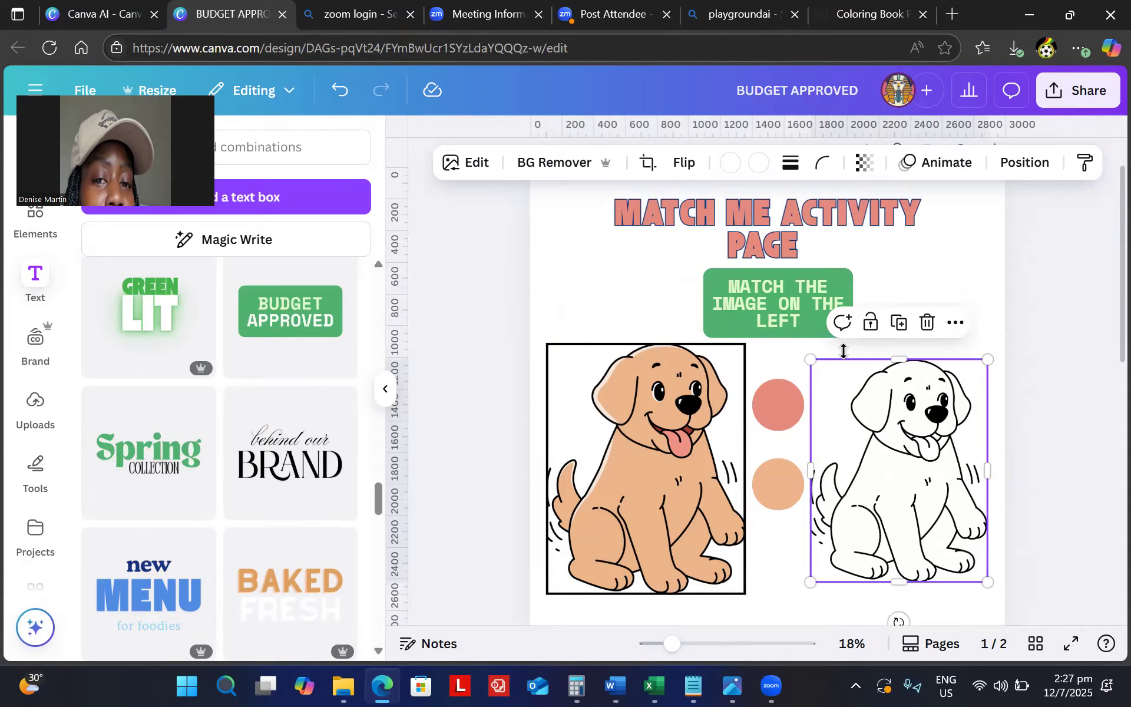
left_click(650, 465)
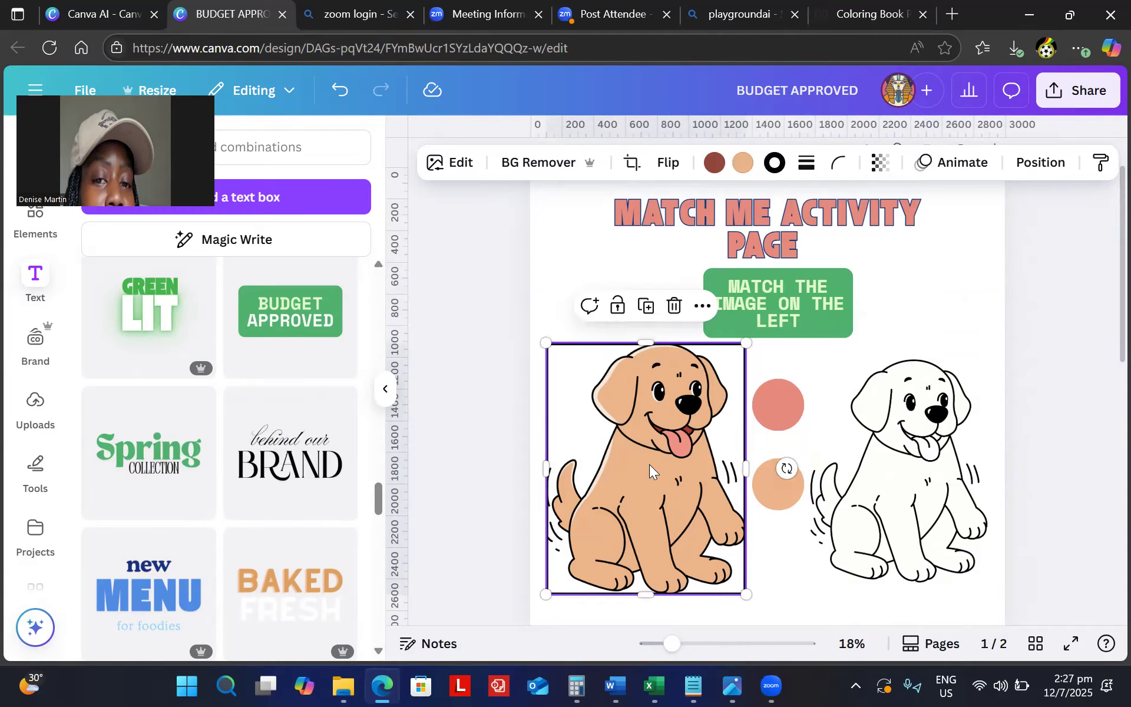
left_click(807, 172)
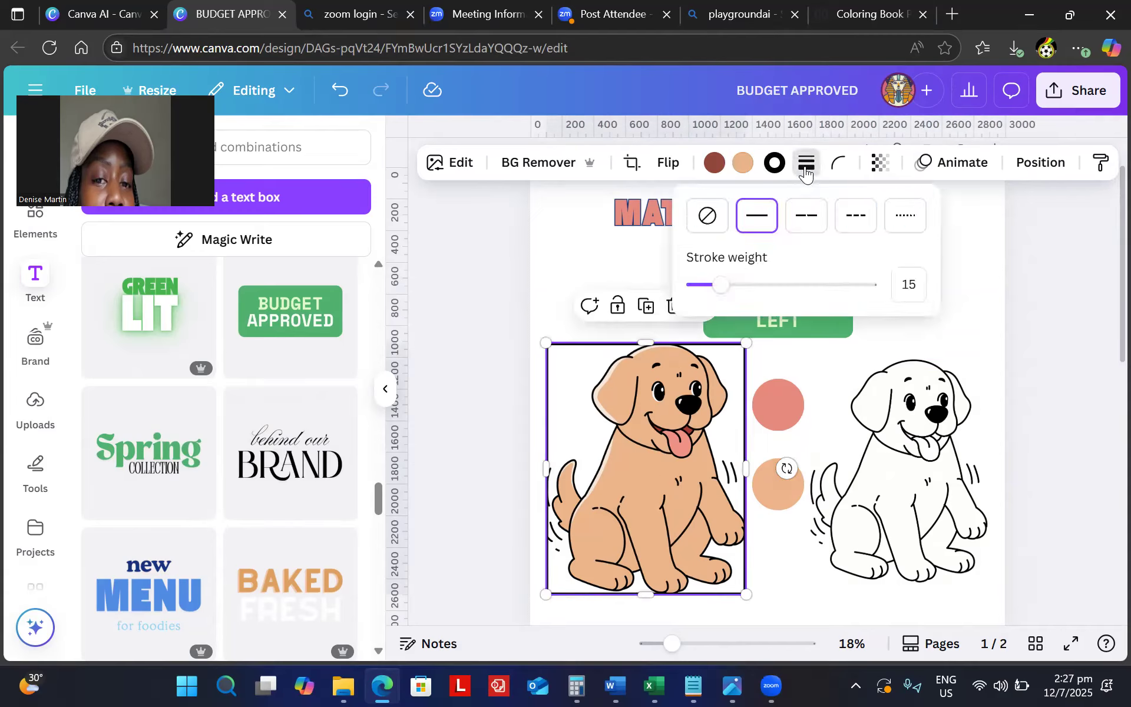
left_click(944, 471)
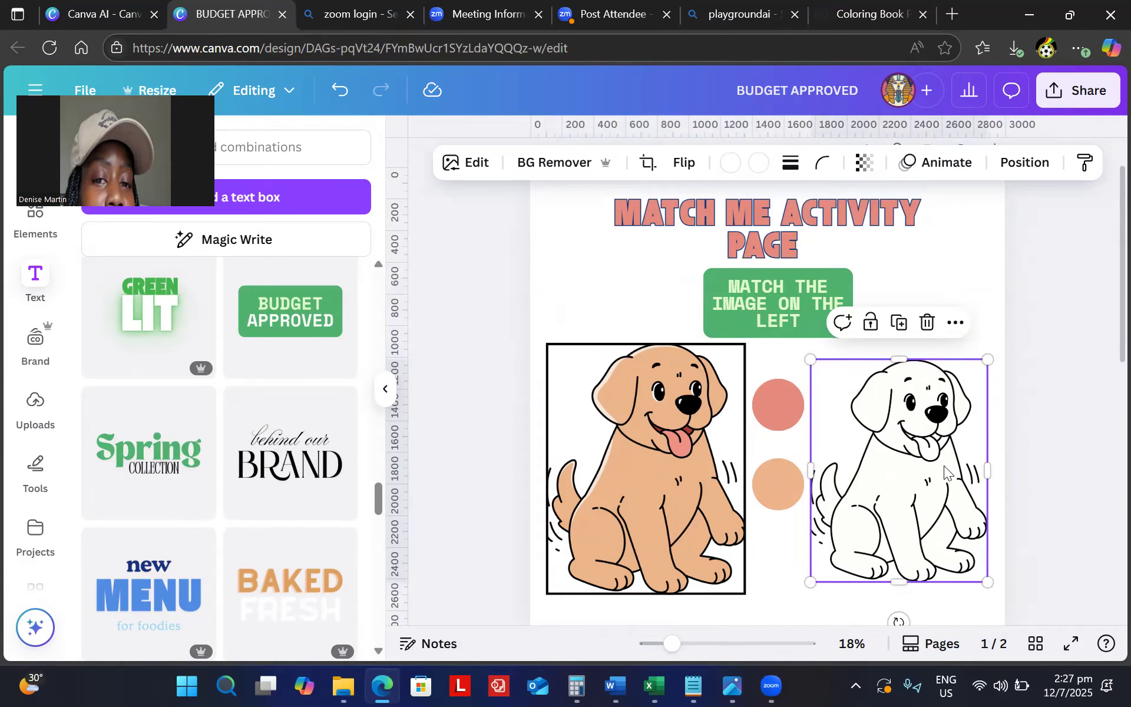
left_click(791, 162)
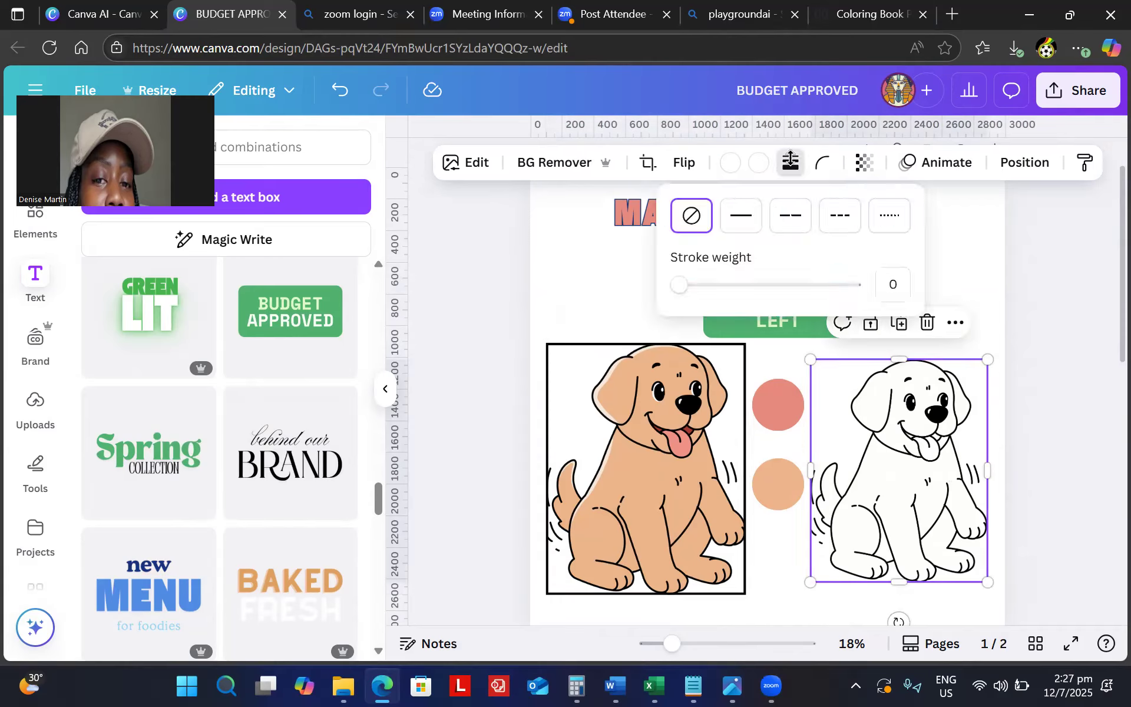
left_click(741, 216)
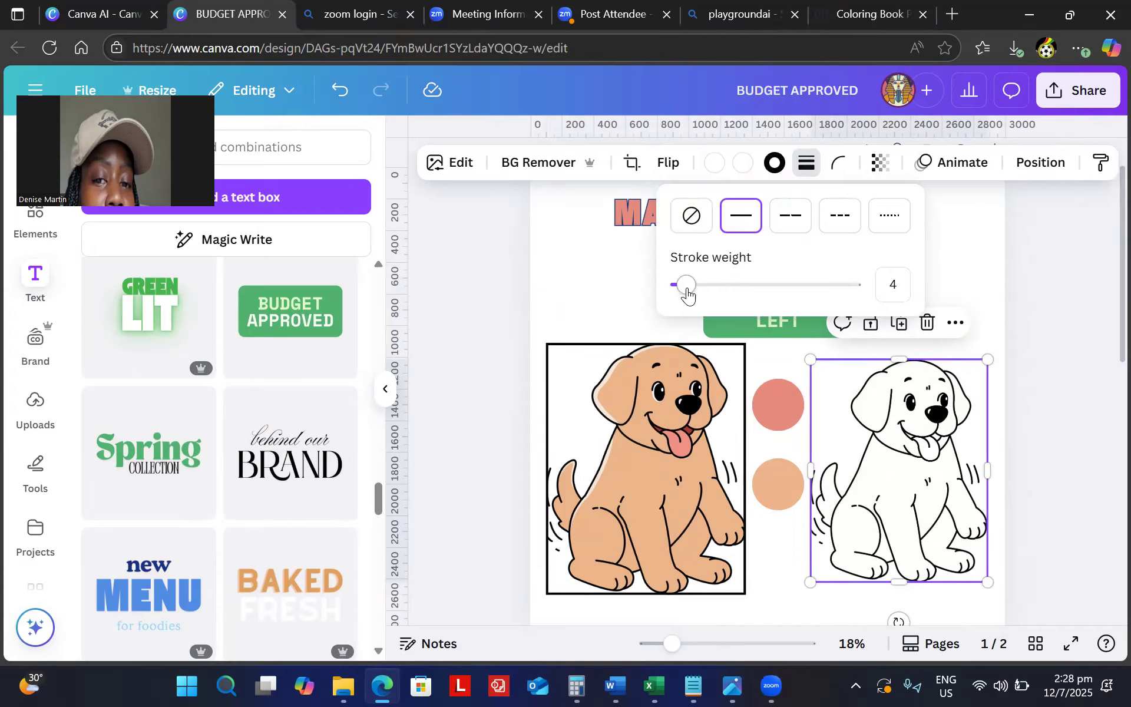
left_click_drag(687, 293, 706, 293)
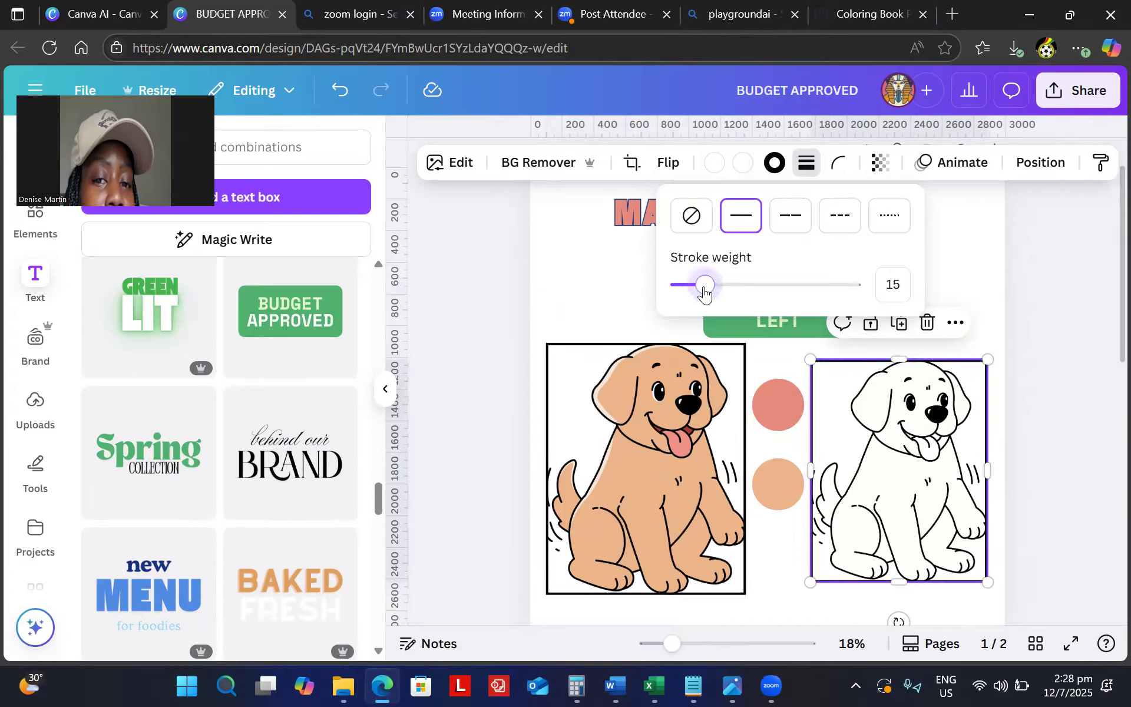
left_click(594, 288)
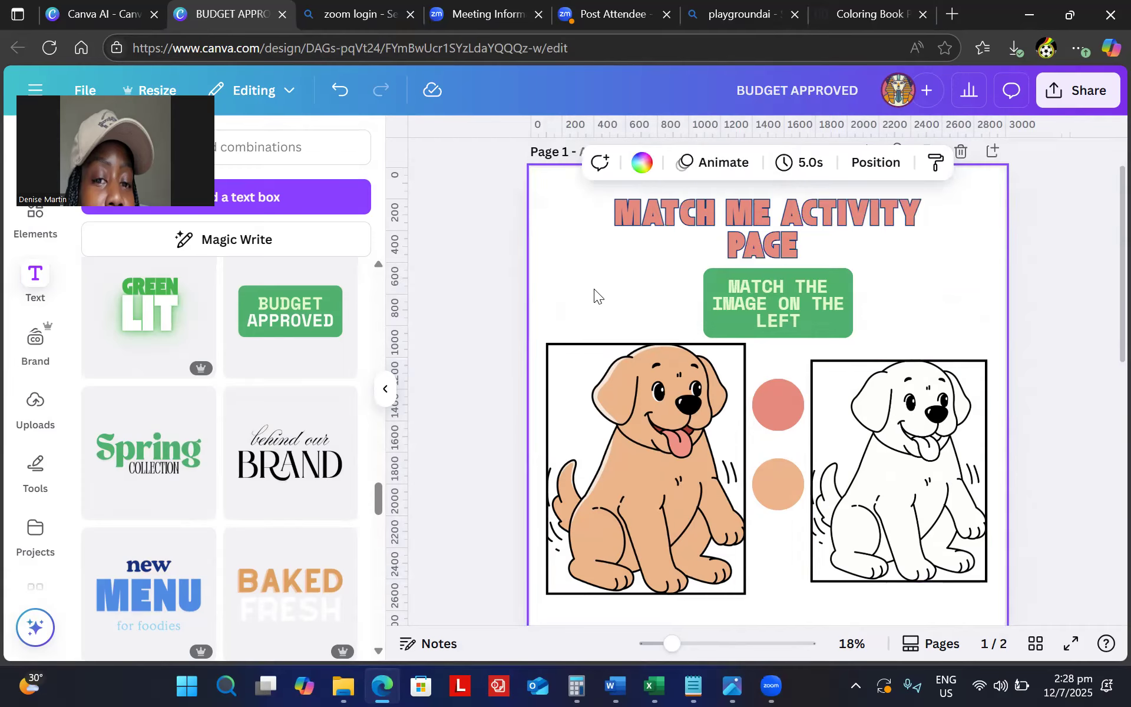
Scale down the bordered coloured puppy so its frame matches the outline puppy's frame in size and vertical position.
scroll(594, 288, "down", 3)
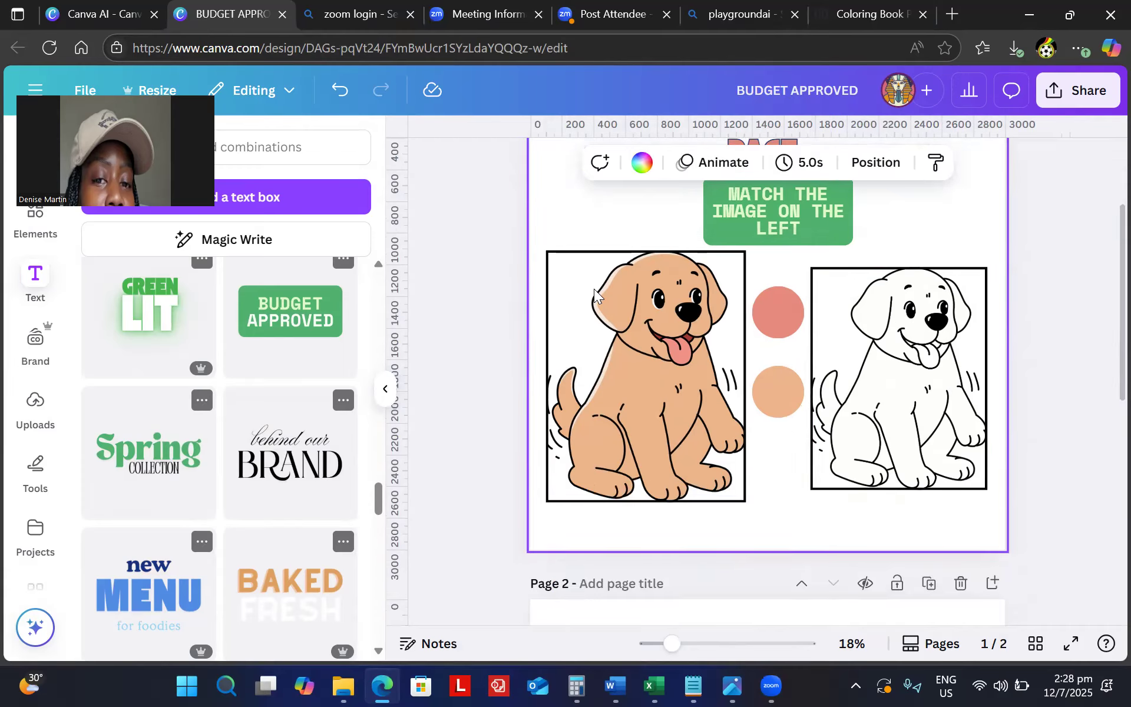
scroll(594, 288, "up", 2)
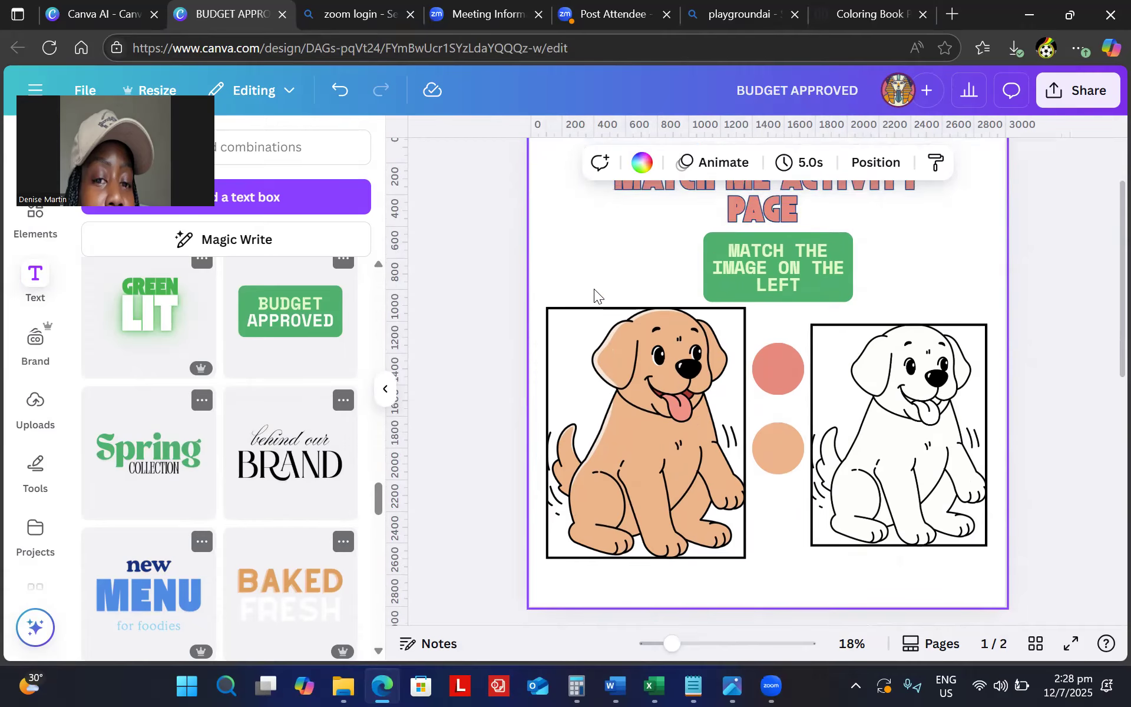
left_click(646, 432)
left_click_drag(745, 307, 732, 324)
left_click_drag(732, 558, 722, 546)
key("Escape")
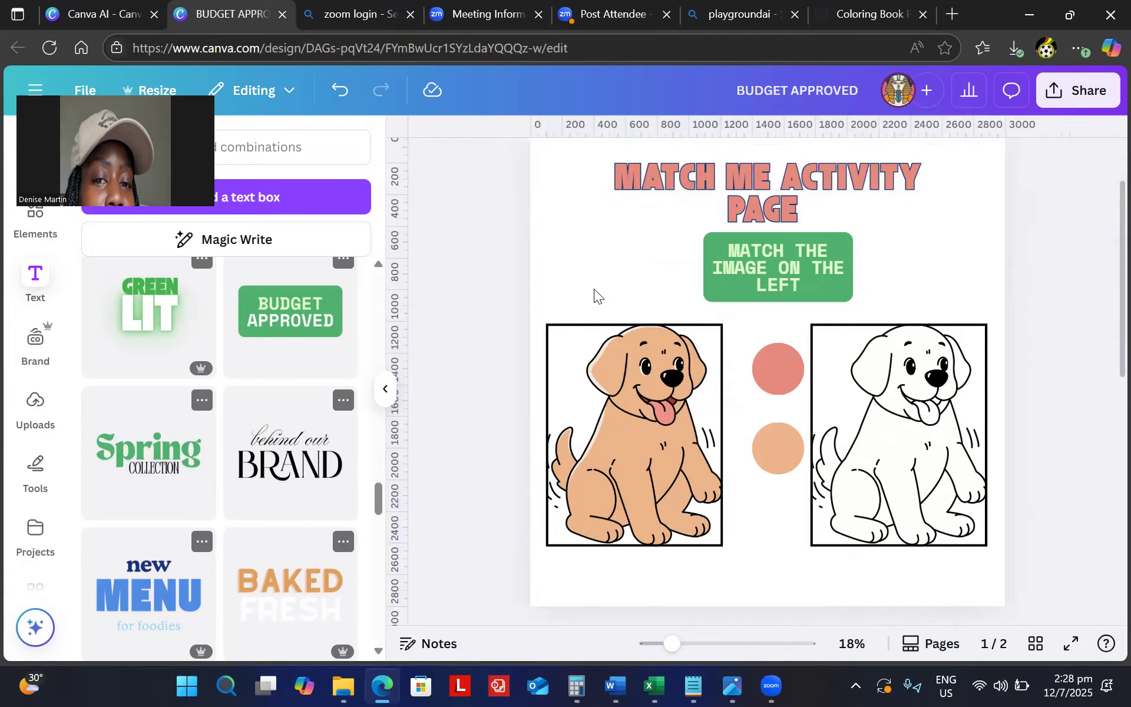
Reposition the pastel red and tan colour circles so they are centred in the gap between the two framed puppies.
left_click_drag(783, 369, 774, 358)
left_click(782, 454)
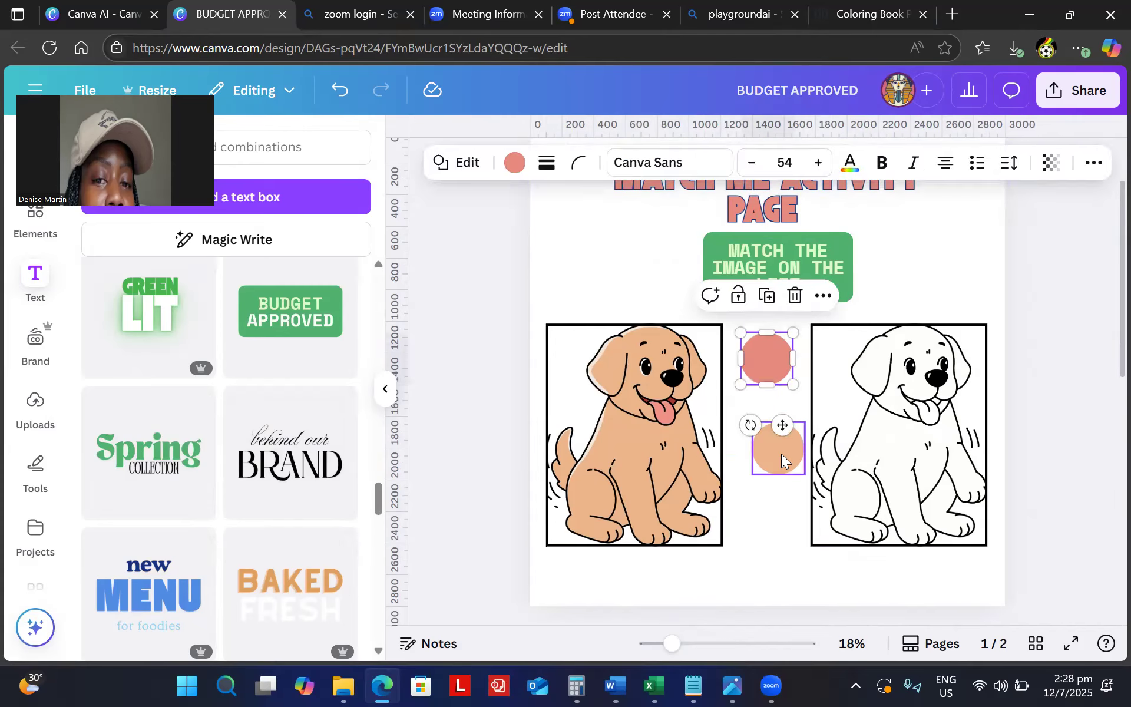
left_click_drag(781, 456, 771, 456)
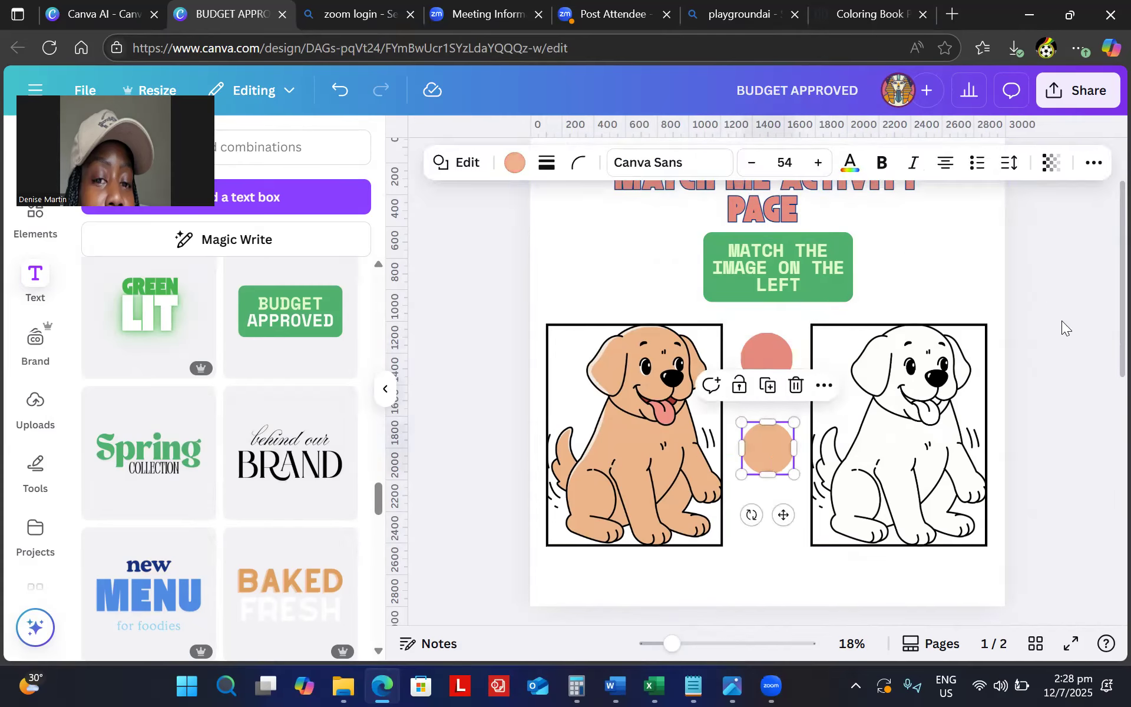
left_click(1075, 346)
scroll(1075, 346, "up", 2)
scroll(1075, 345, "down", 4)
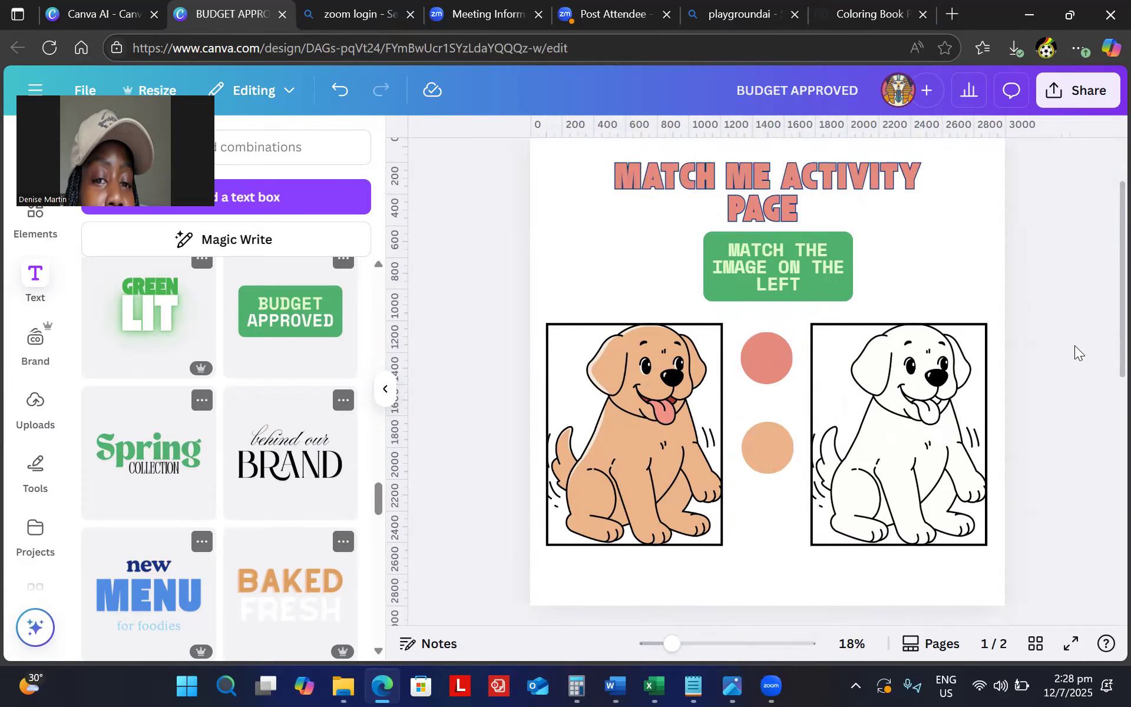
scroll(1075, 346, "up", 3)
scroll(1075, 346, "down", 3)
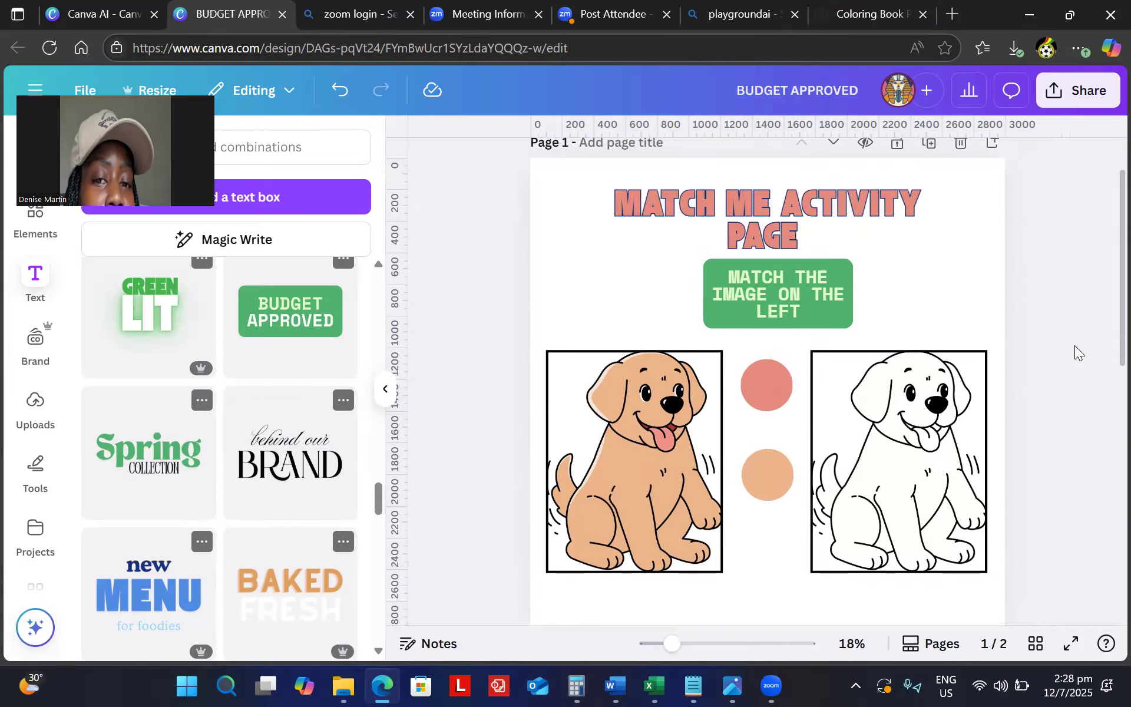
scroll(1075, 345, "up", 1)
Search the design elements for "CAT" and show only the graphics results for page 2.
scroll(1075, 346, "down", 6)
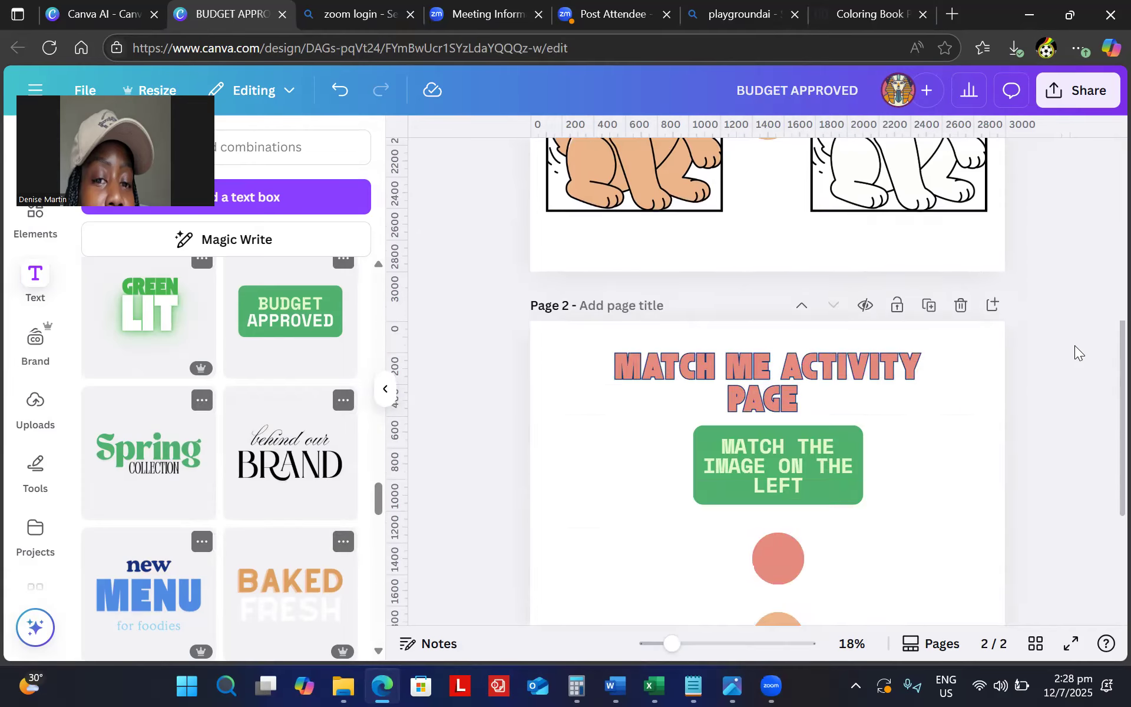
scroll(1075, 345, "down", 1)
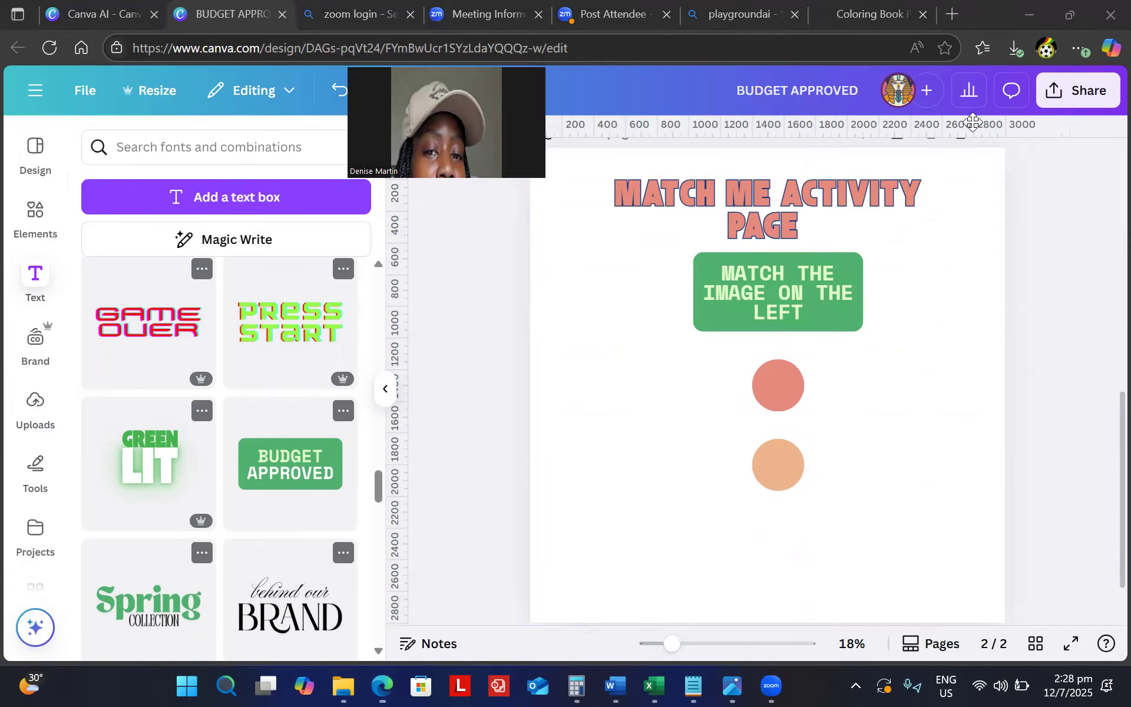
left_click(35, 215)
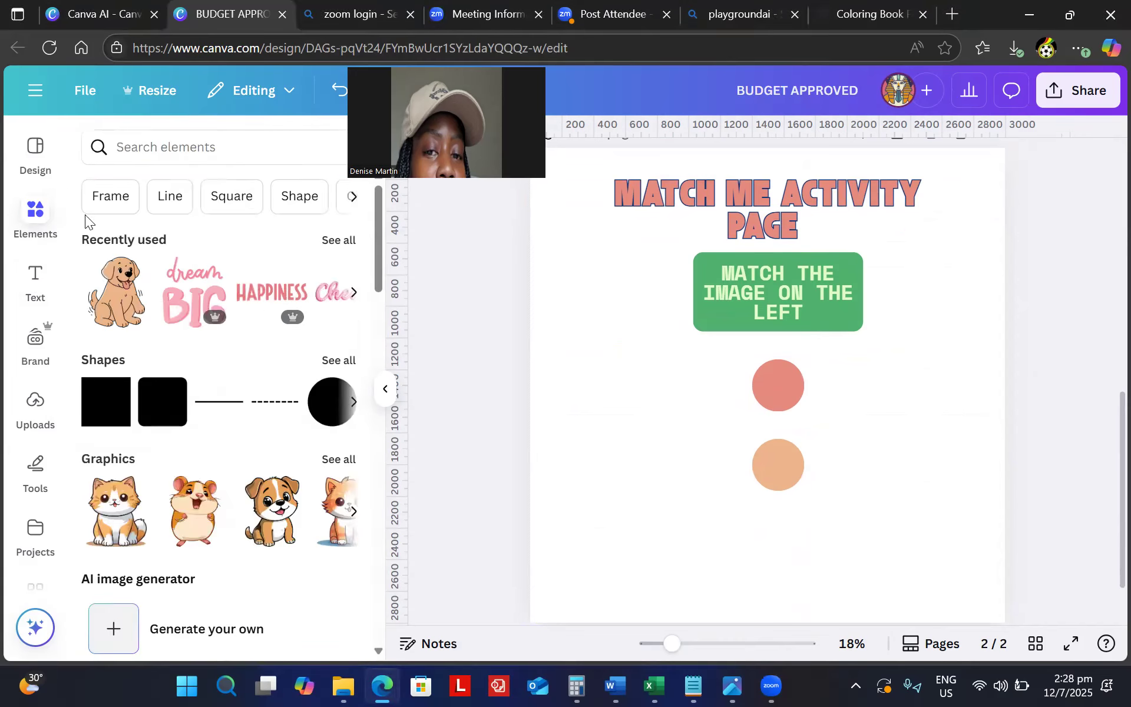
left_click(190, 156)
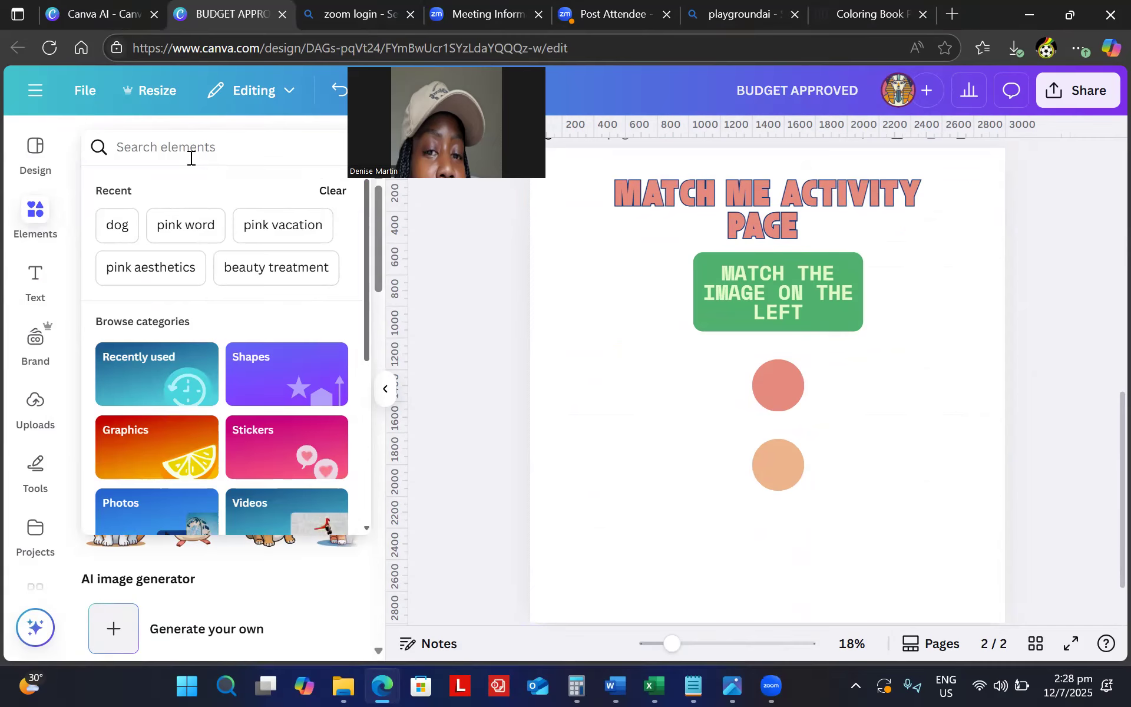
type("CAT")
key("Return")
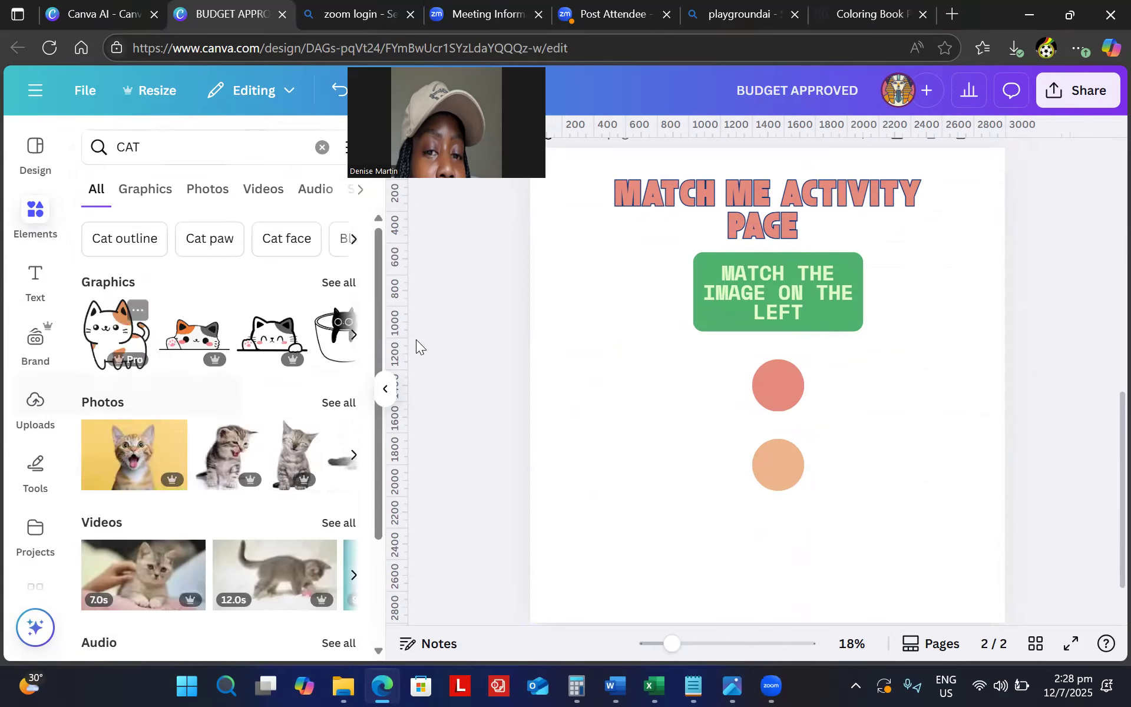
left_click(348, 284)
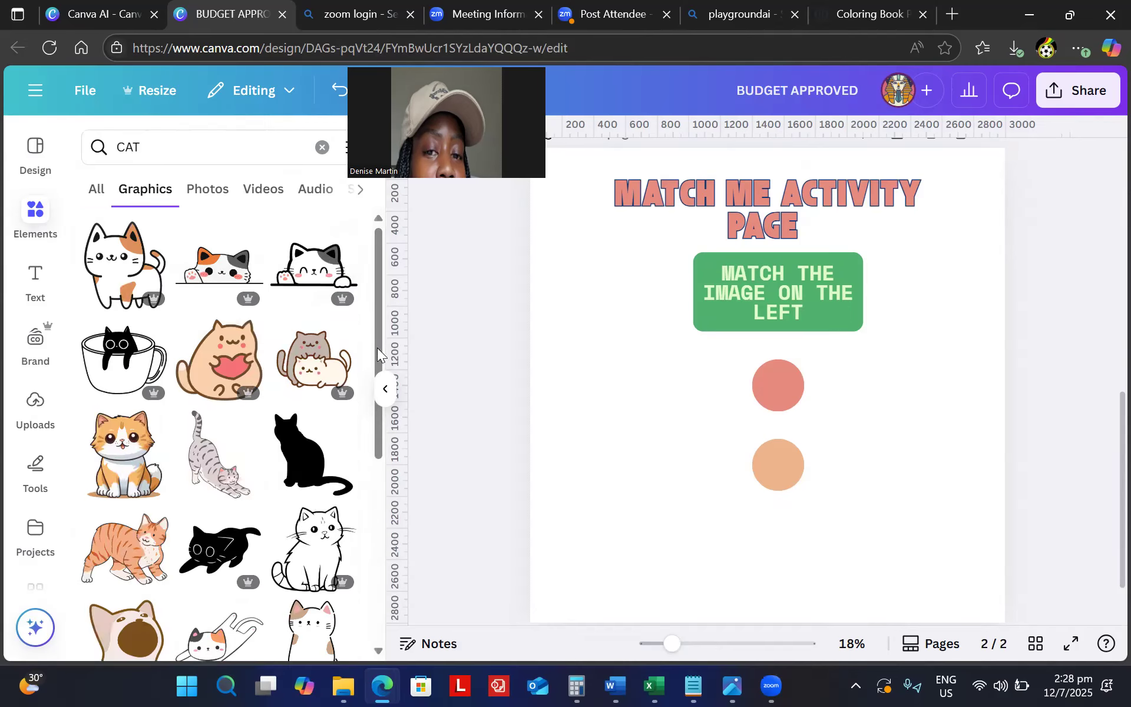
Insert the white cat graphic with the magenta bow on page 2, scale it down and place it left of the colour circles.
left_click_drag(376, 351, 398, 454)
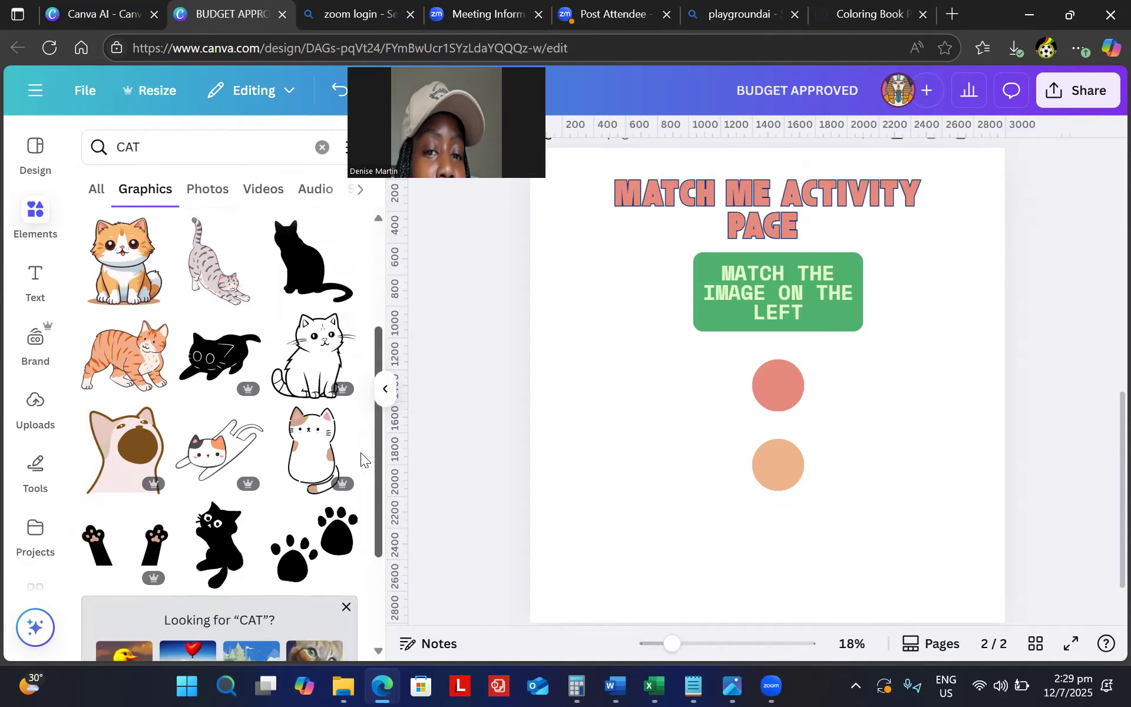
left_click_drag(375, 449, 406, 620)
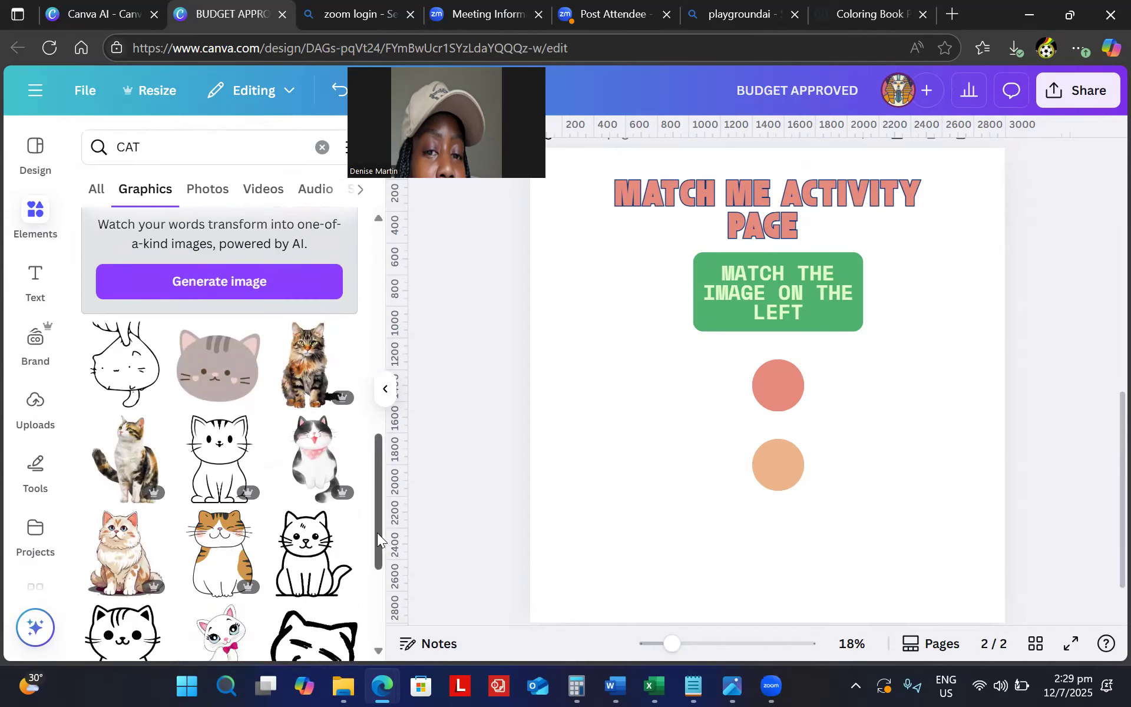
left_click_drag(377, 533, 386, 582)
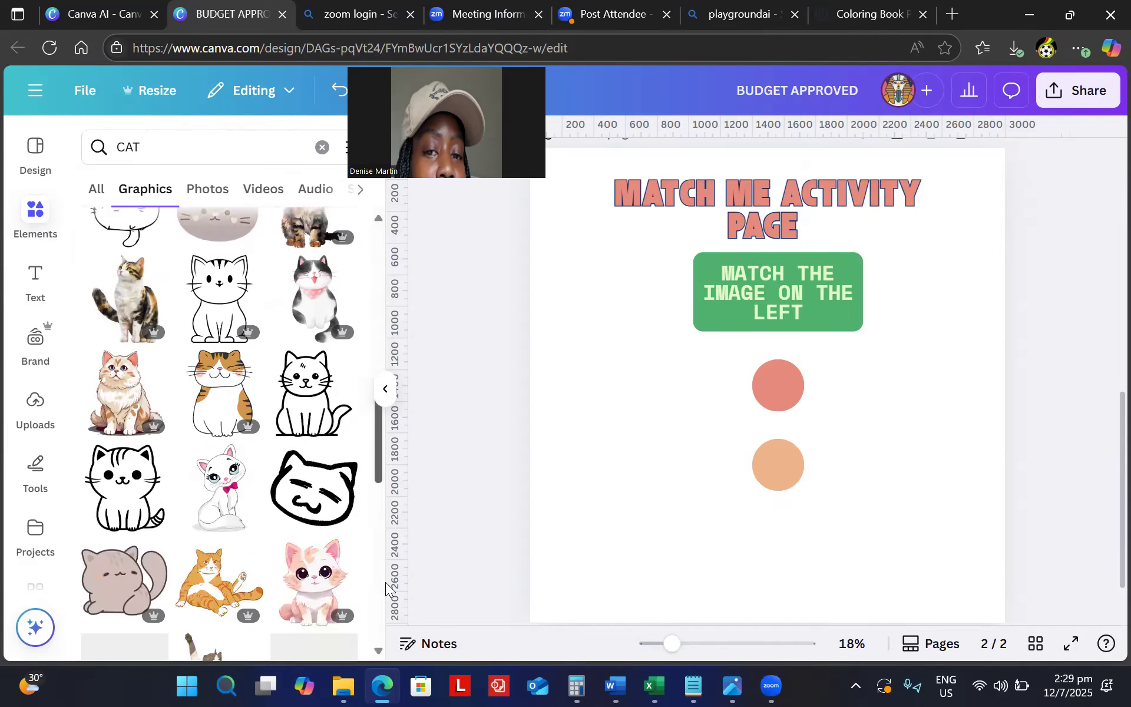
left_click(224, 518)
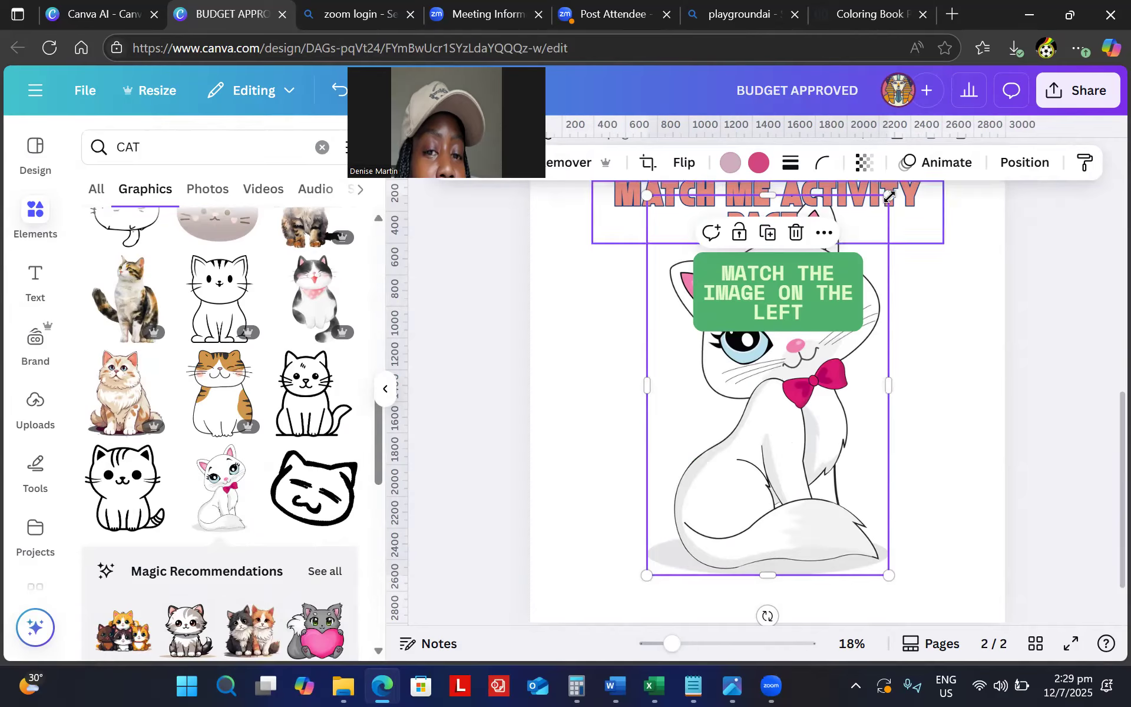
left_click_drag(889, 195, 839, 331)
left_click_drag(759, 427, 679, 445)
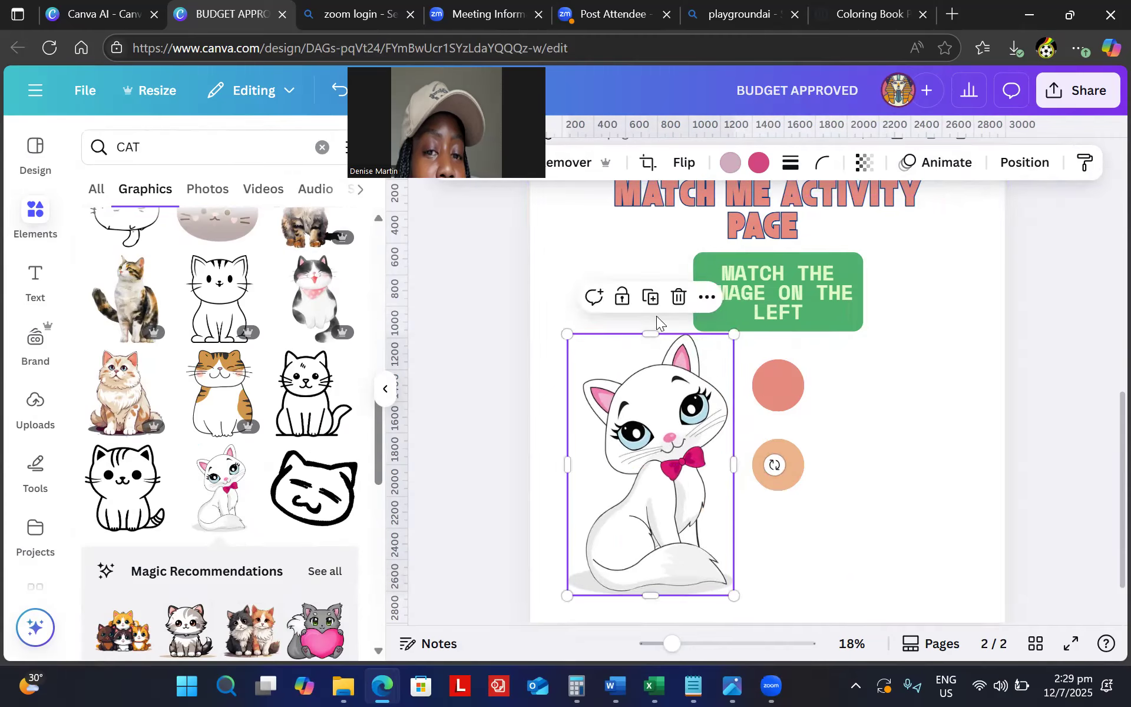
Duplicate the cat to the right of the colour circles and recolour the copy's light pink white and its magenta near-white.
left_click(651, 298)
left_click_drag(669, 494, 920, 489)
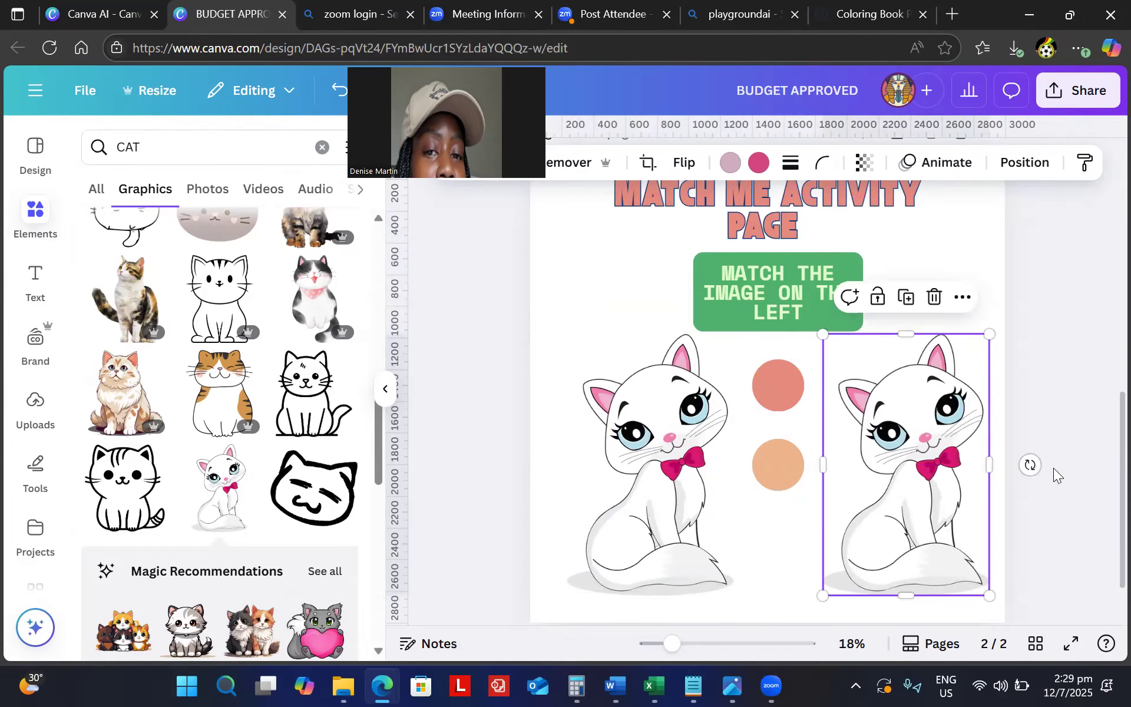
left_click(730, 163)
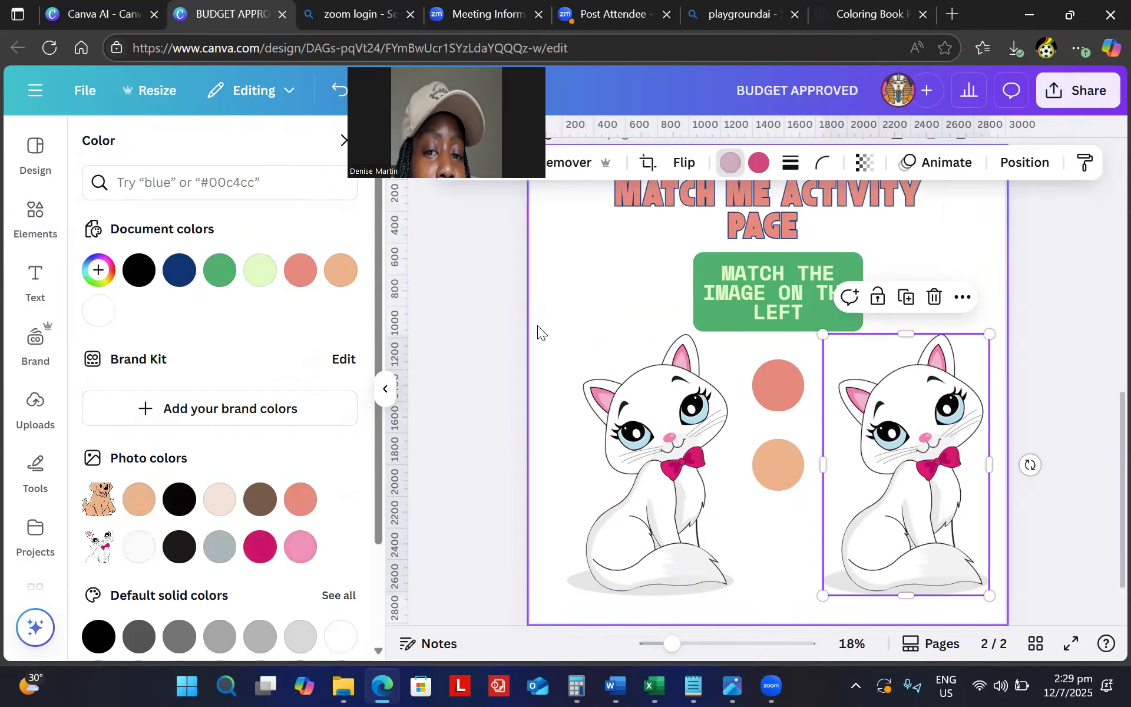
left_click(337, 638)
left_click(760, 165)
left_click(140, 548)
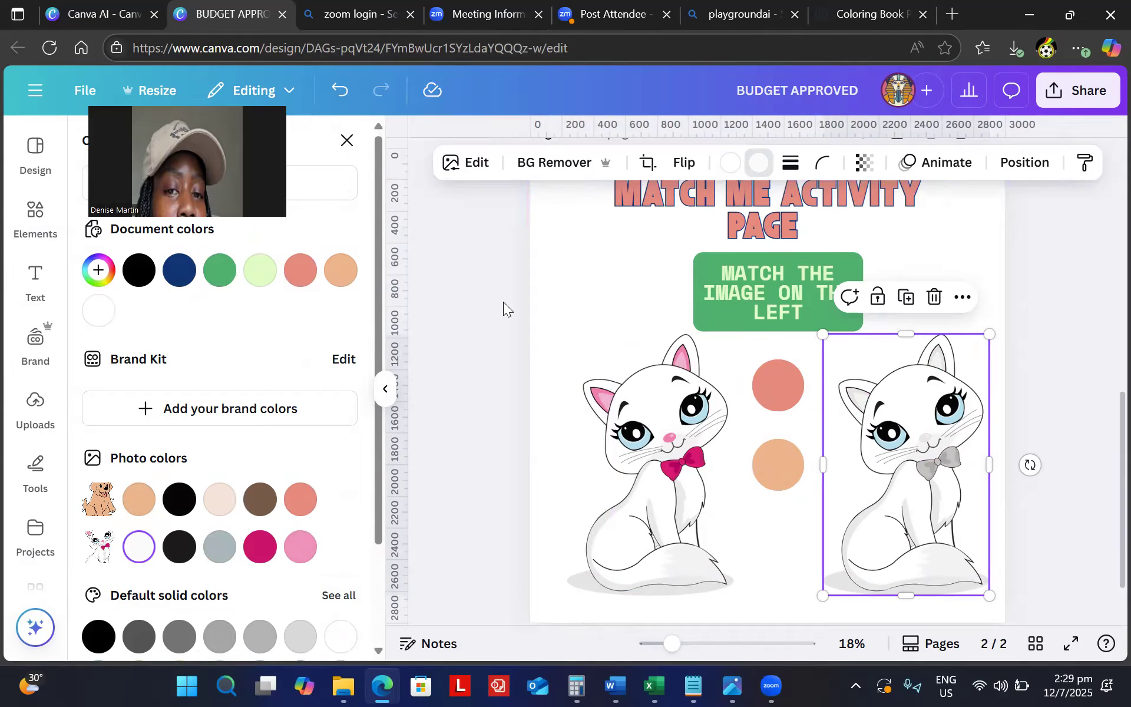
Turn the right-hand cat into an outline by setting Brightness, Whites, Blacks and Shadows to 100.
left_click(466, 162)
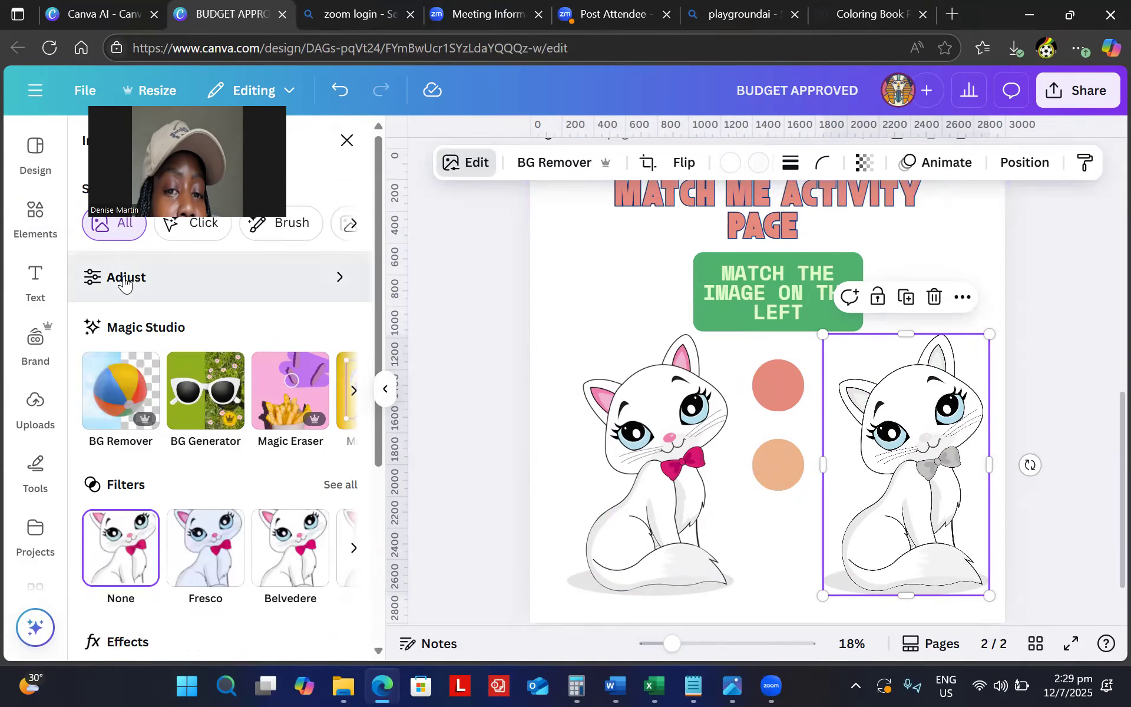
left_click(123, 285)
left_click_drag(195, 544, 353, 552)
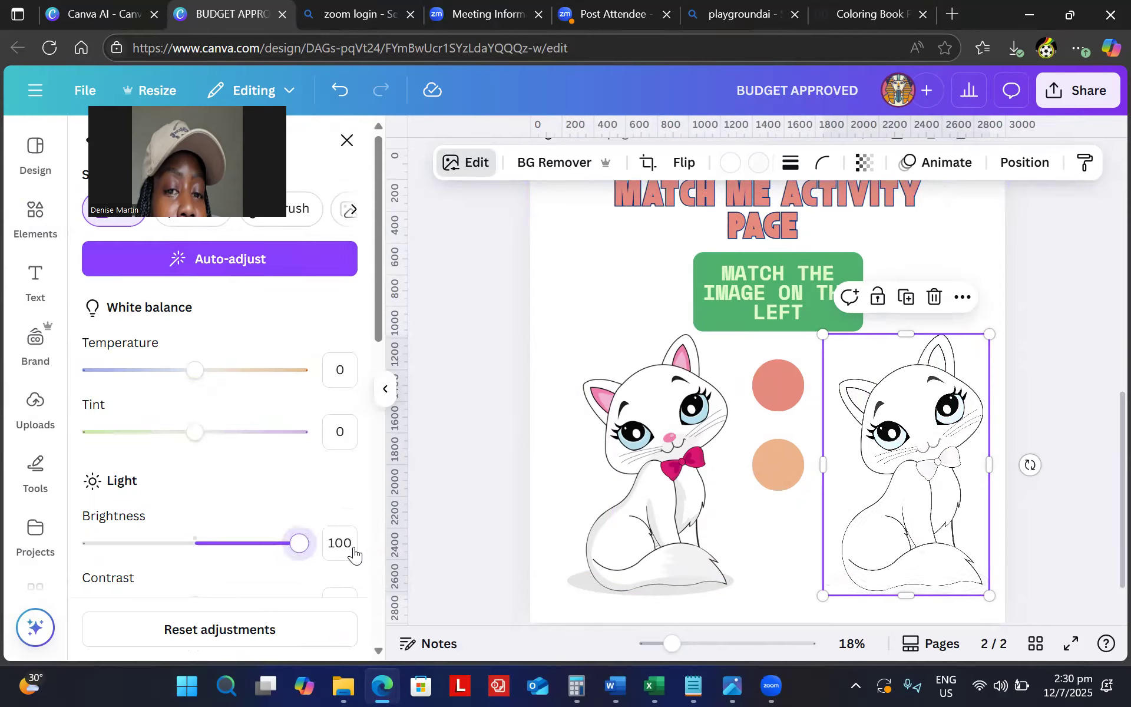
left_click_drag(382, 311, 408, 433)
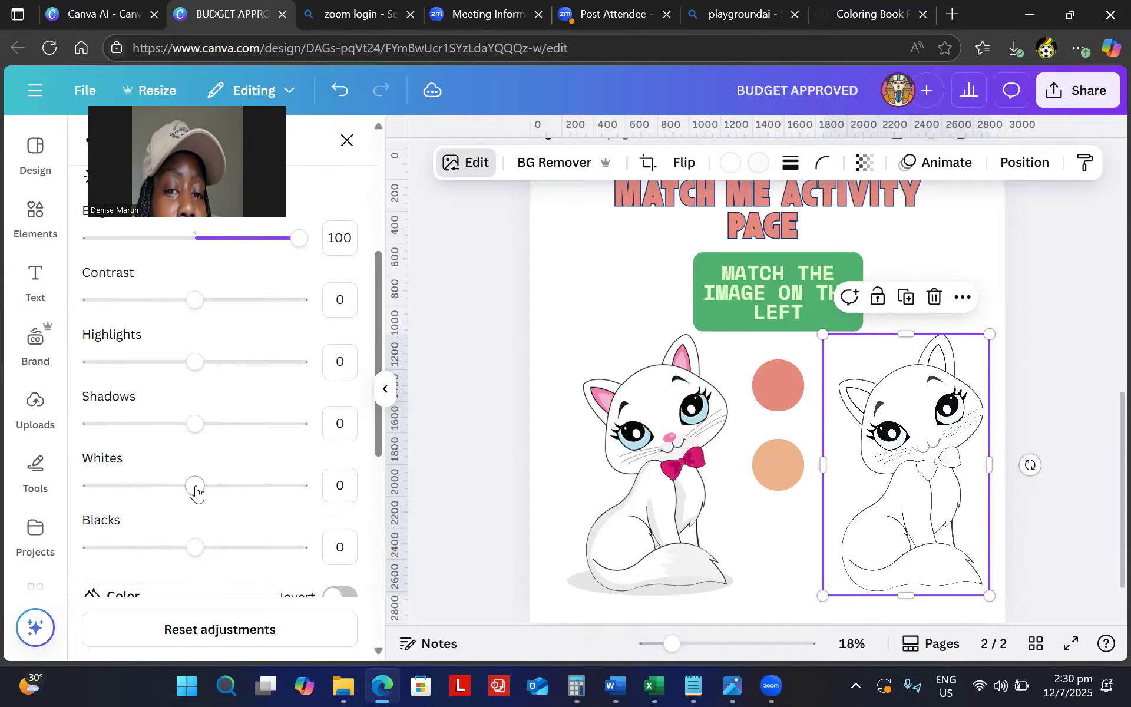
left_click_drag(196, 488, 430, 493)
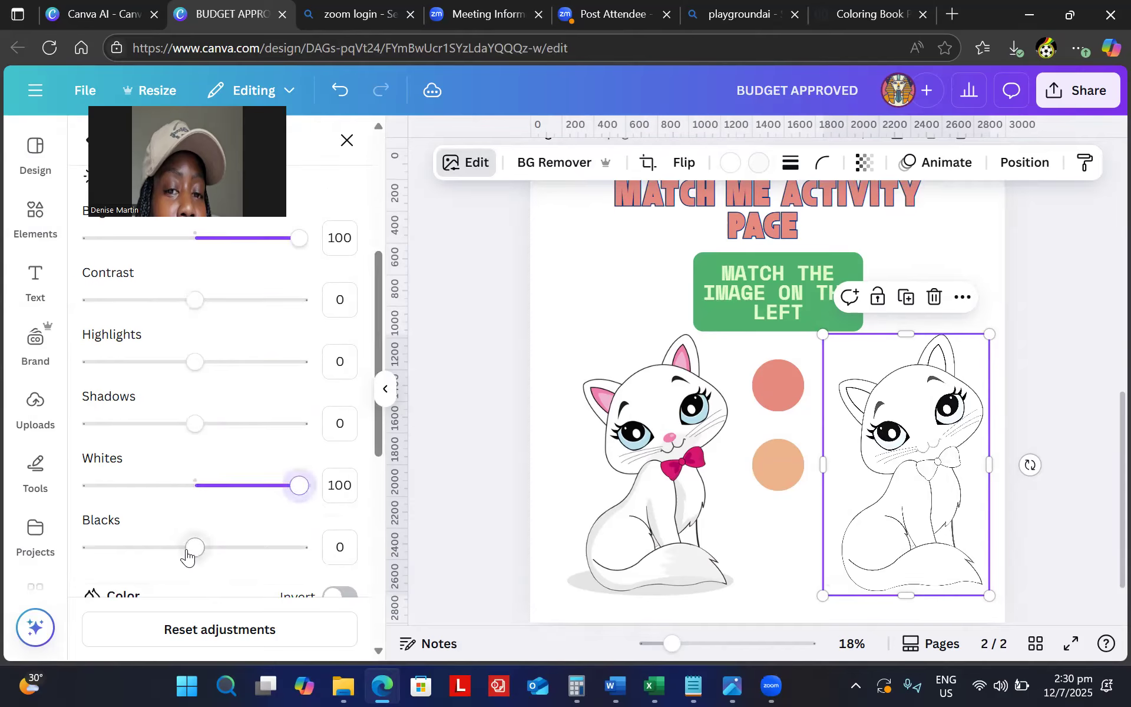
left_click_drag(188, 554, 429, 545)
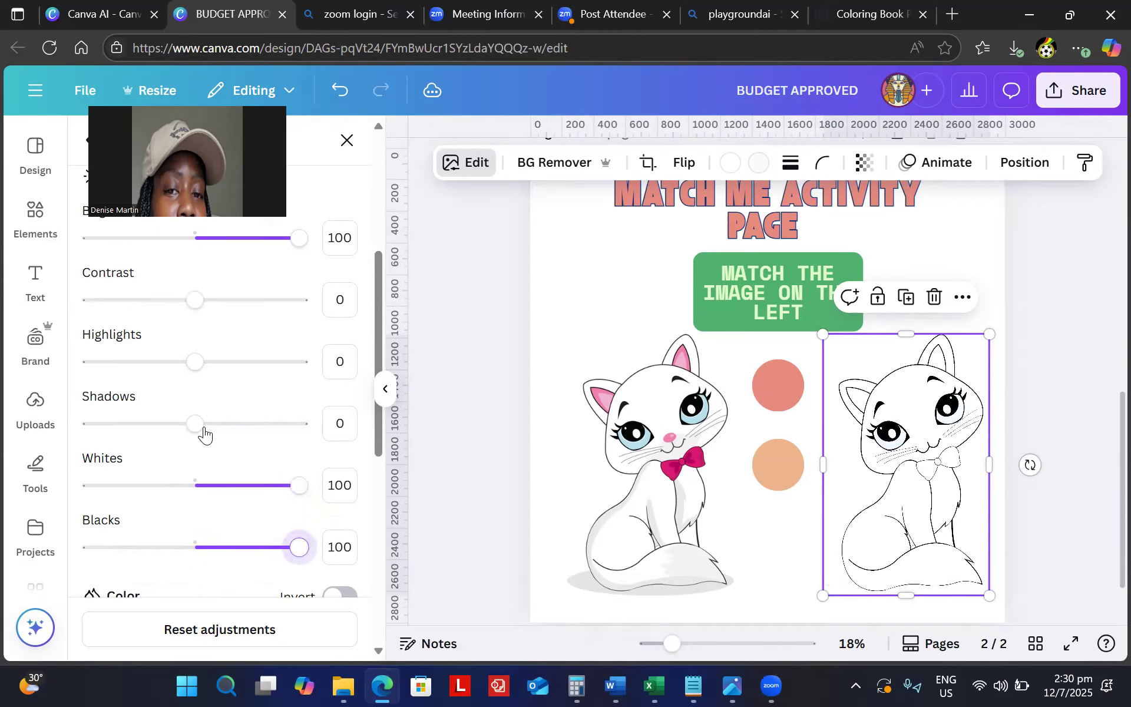
left_click_drag(194, 424, 475, 445)
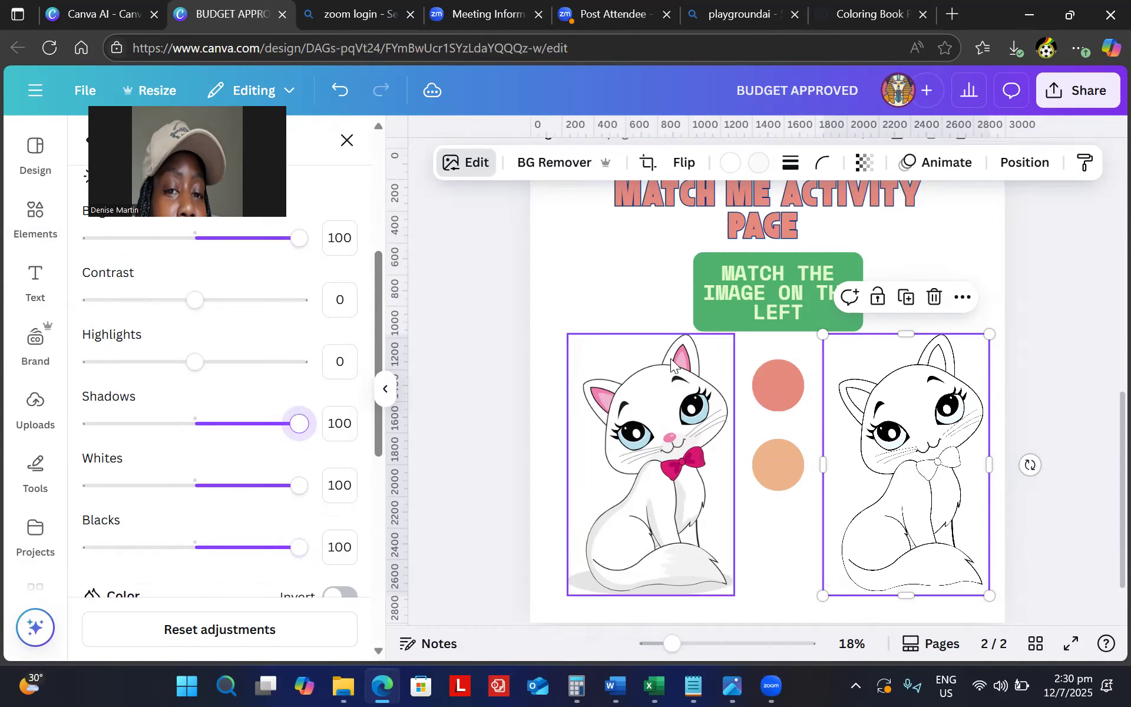
left_click(1104, 440)
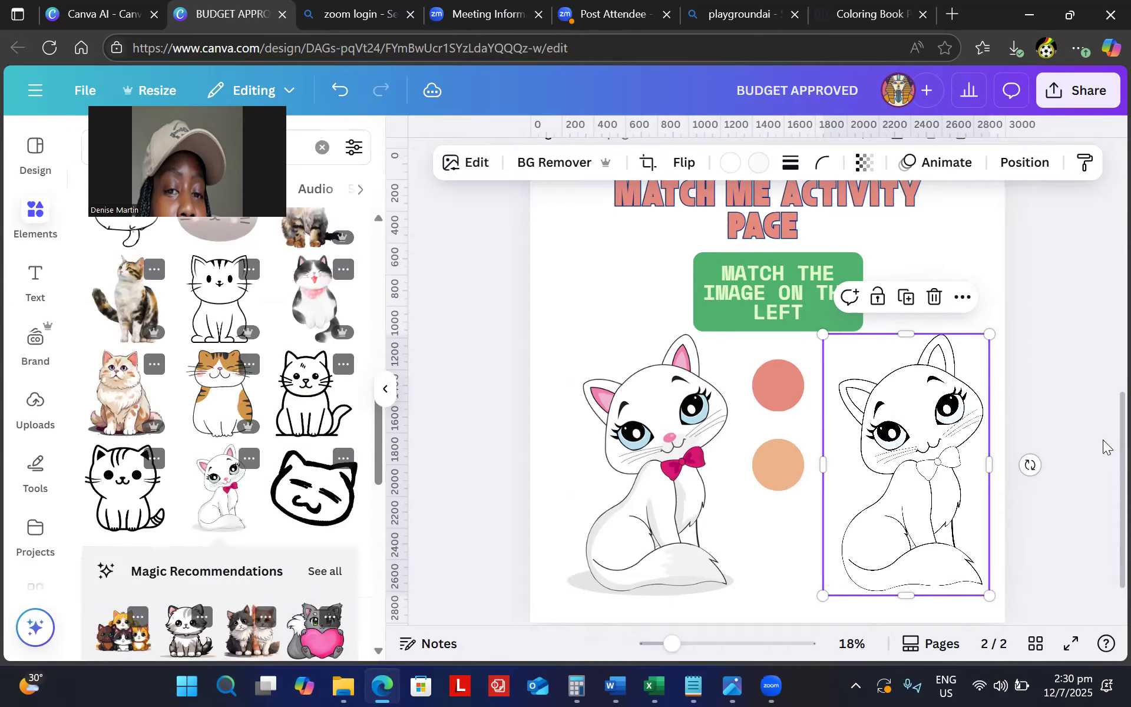
left_click(1104, 446)
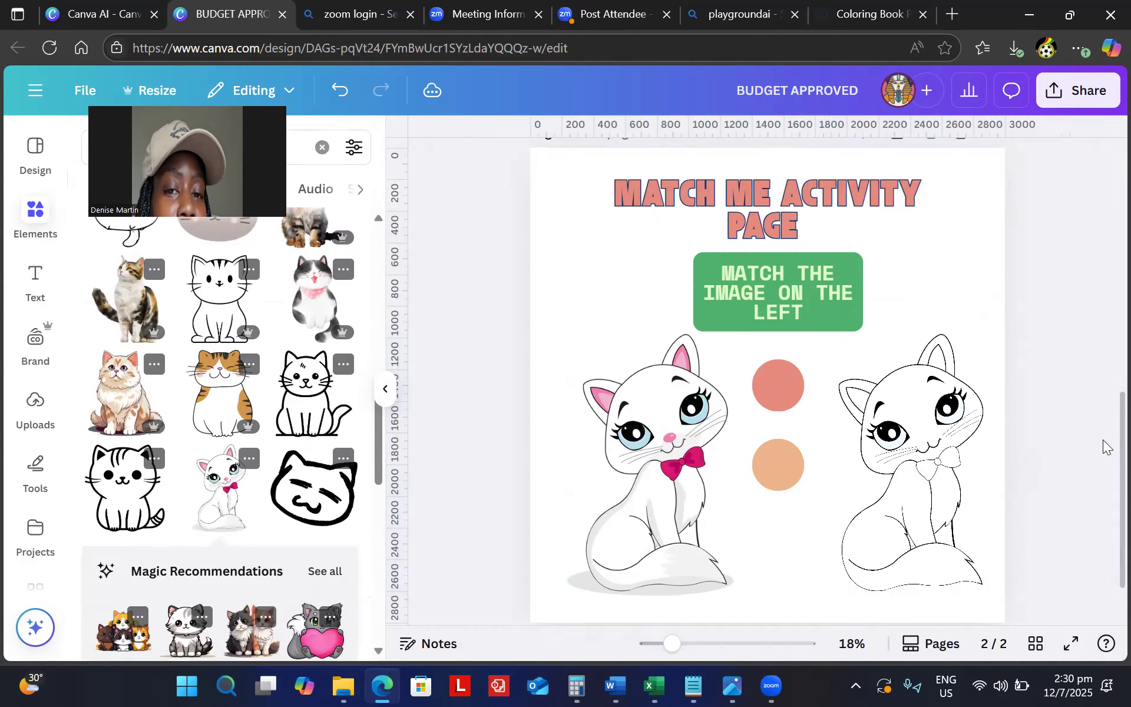
Compare the cat page with the finished puppy page above it.
scroll(1104, 446, "up", 10)
scroll(1103, 446, "down", 10)
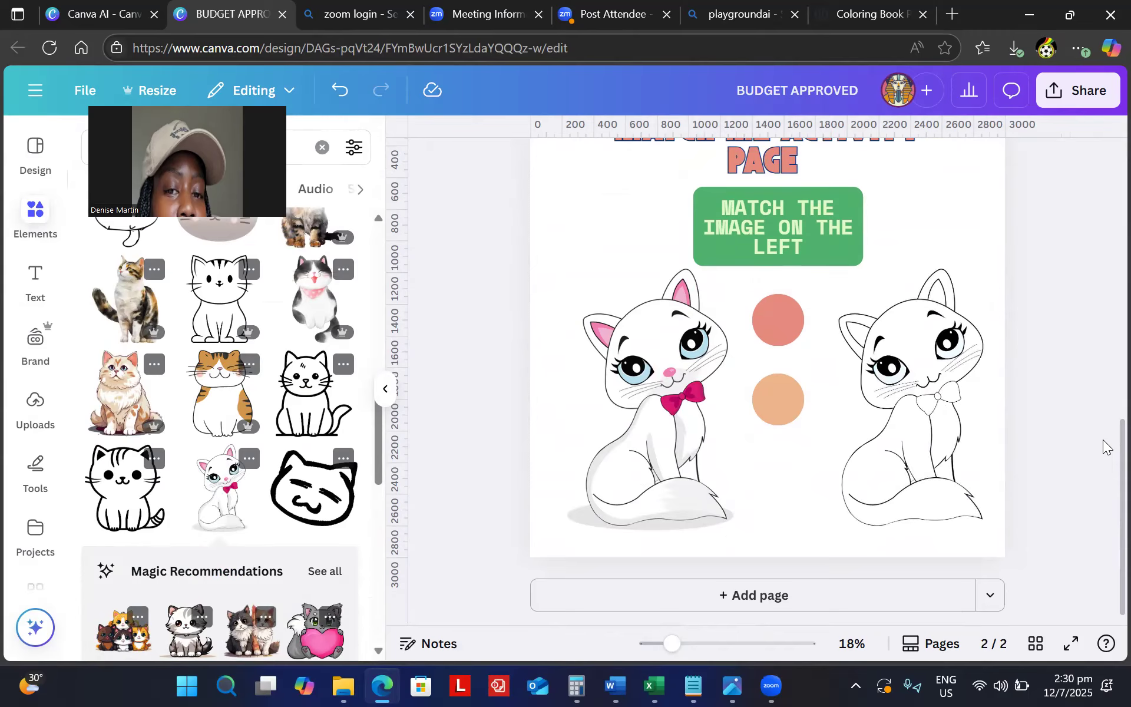
scroll(1104, 446, "up", 2)
scroll(1104, 446, "down", 2)
scroll(1104, 446, "up", 5)
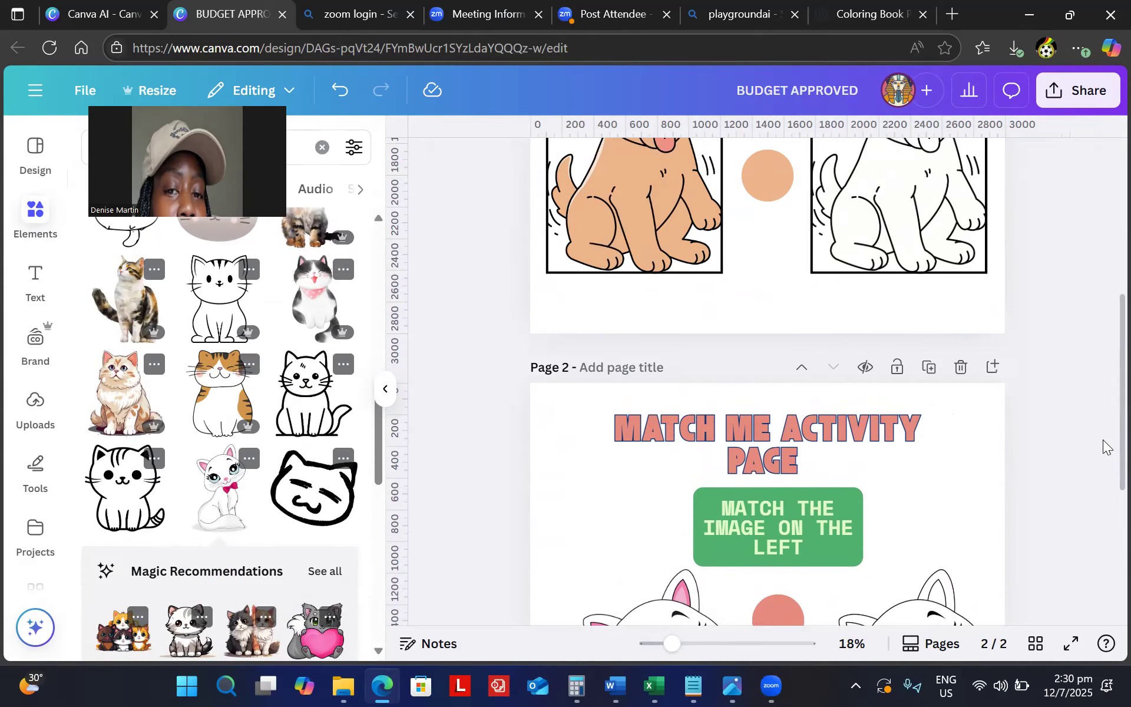
scroll(1103, 446, "up", 3)
scroll(1104, 446, "down", 6)
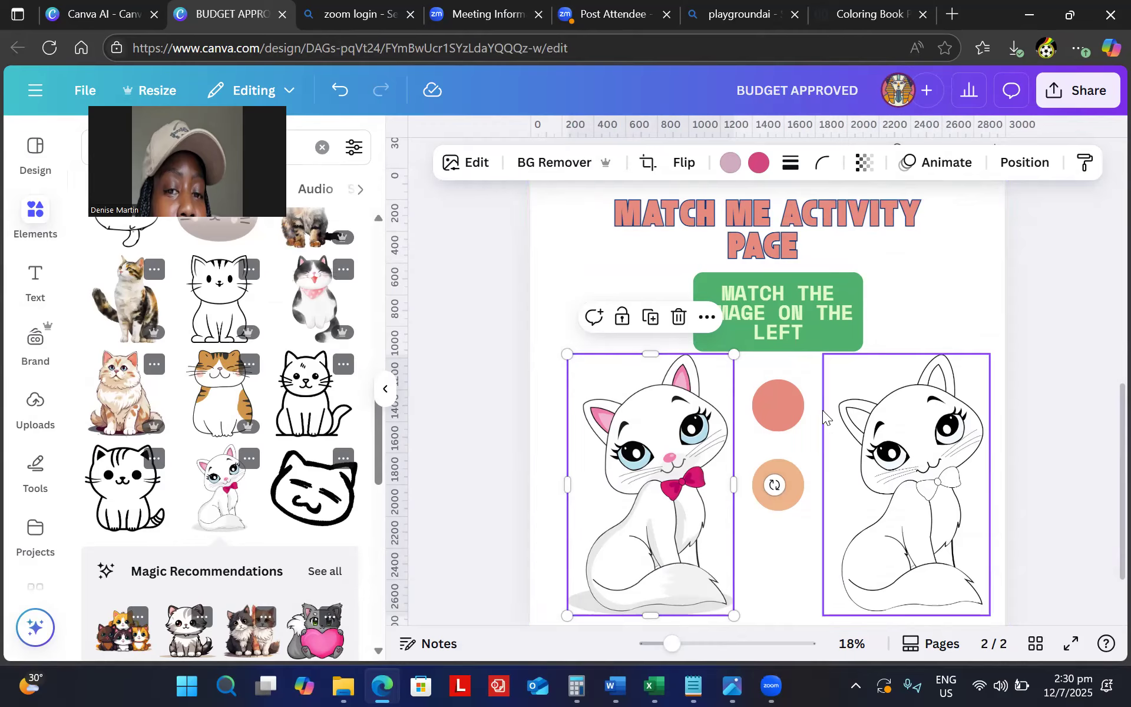
Recolour the upper circle on page 2 with the magenta taken from the cat's photo colours.
left_click(781, 403)
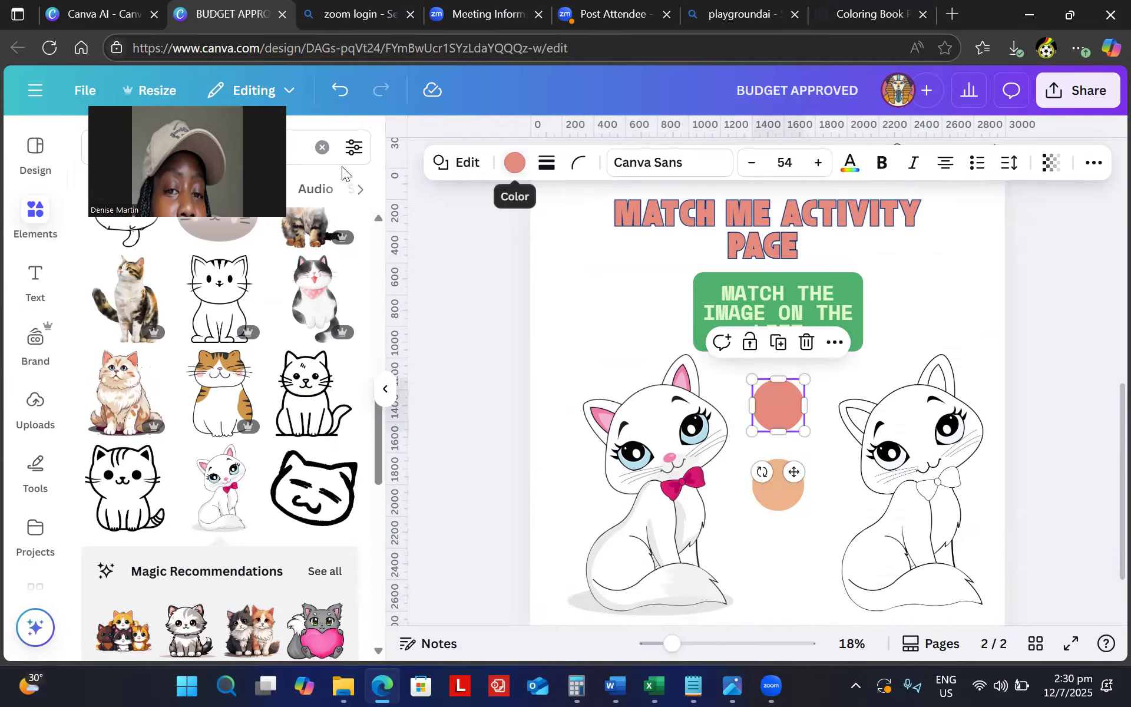
left_click_drag(245, 133, 435, 45)
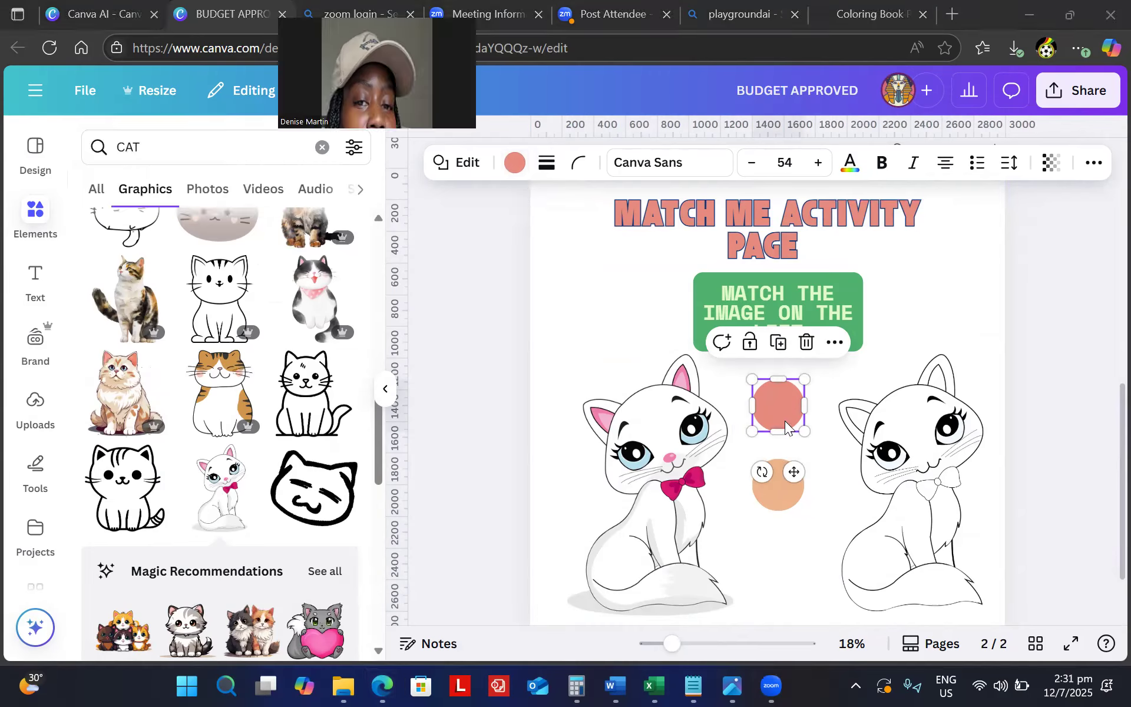
left_click(516, 167)
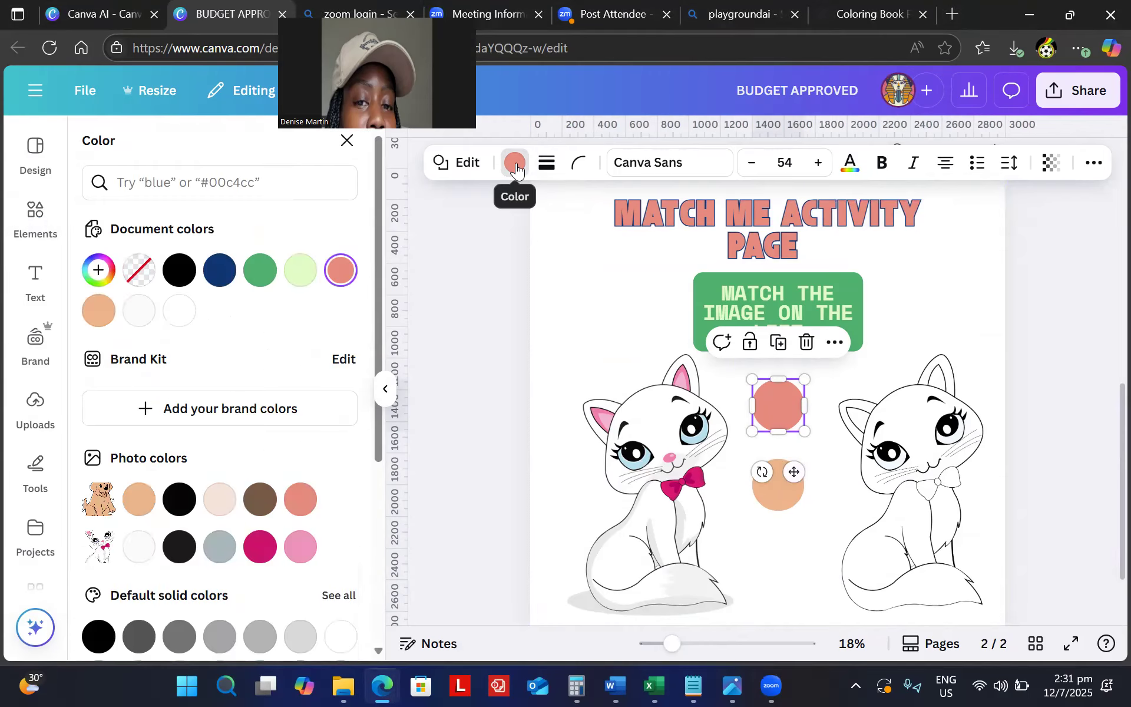
left_click(260, 548)
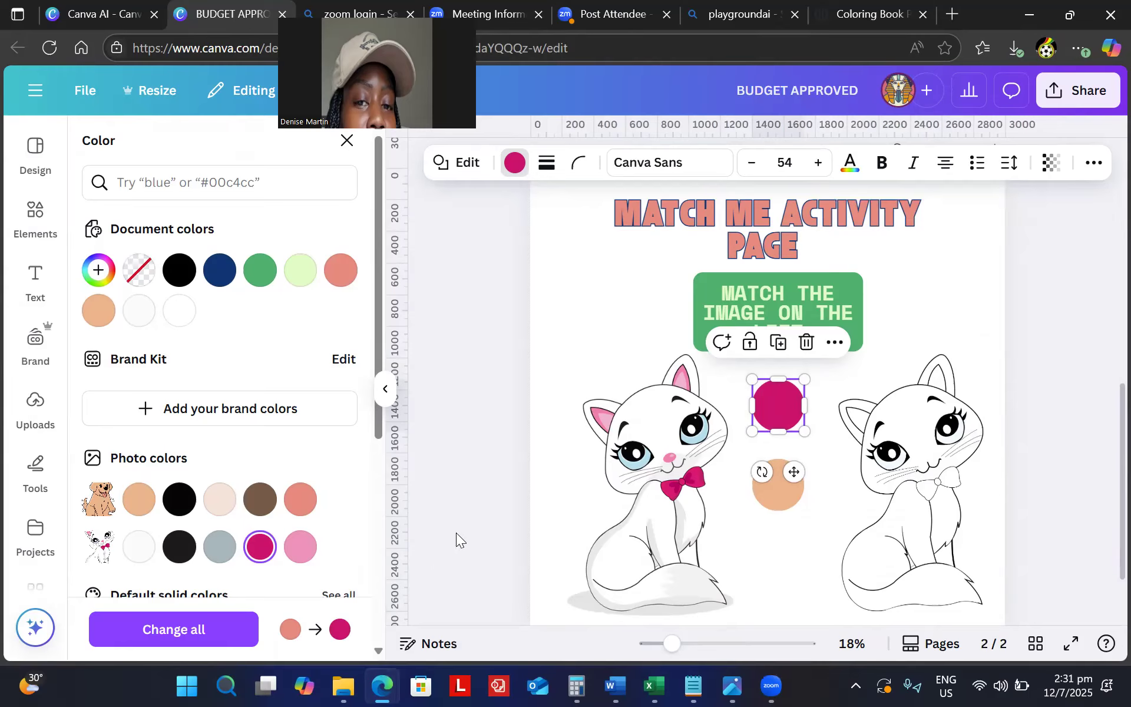
Duplicate the tan circle, delete the surplus copy and space the remaining tan circles below the magenta one between the cats.
left_click(782, 484)
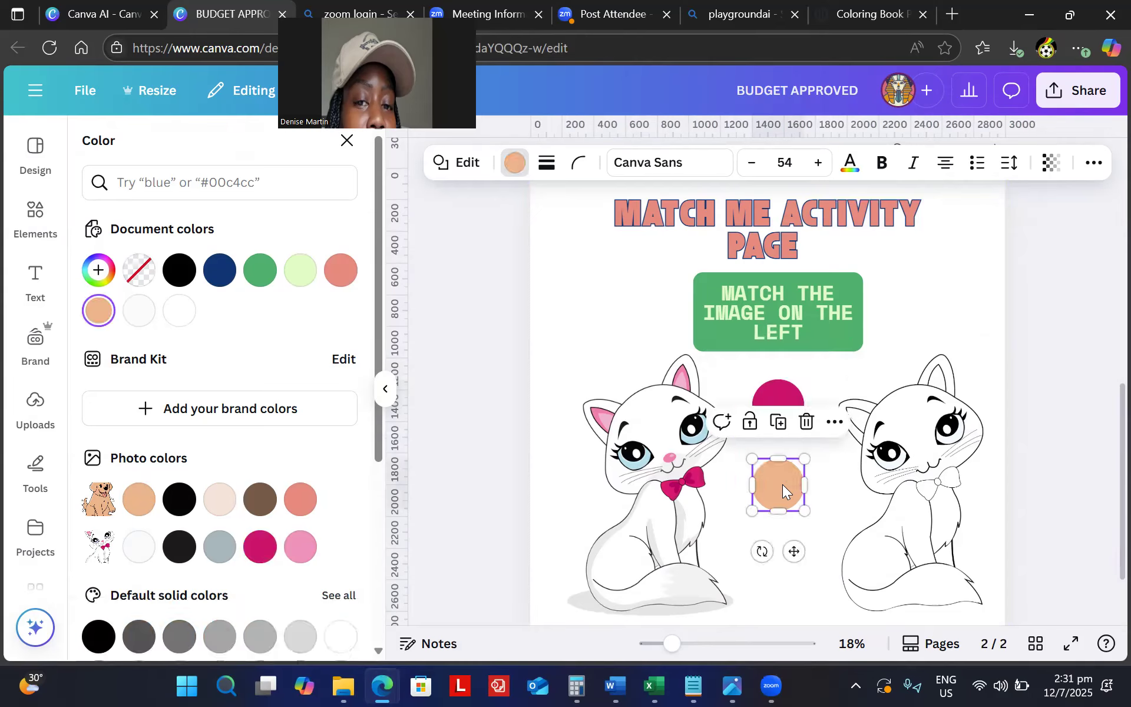
left_click(781, 423)
left_click(782, 426)
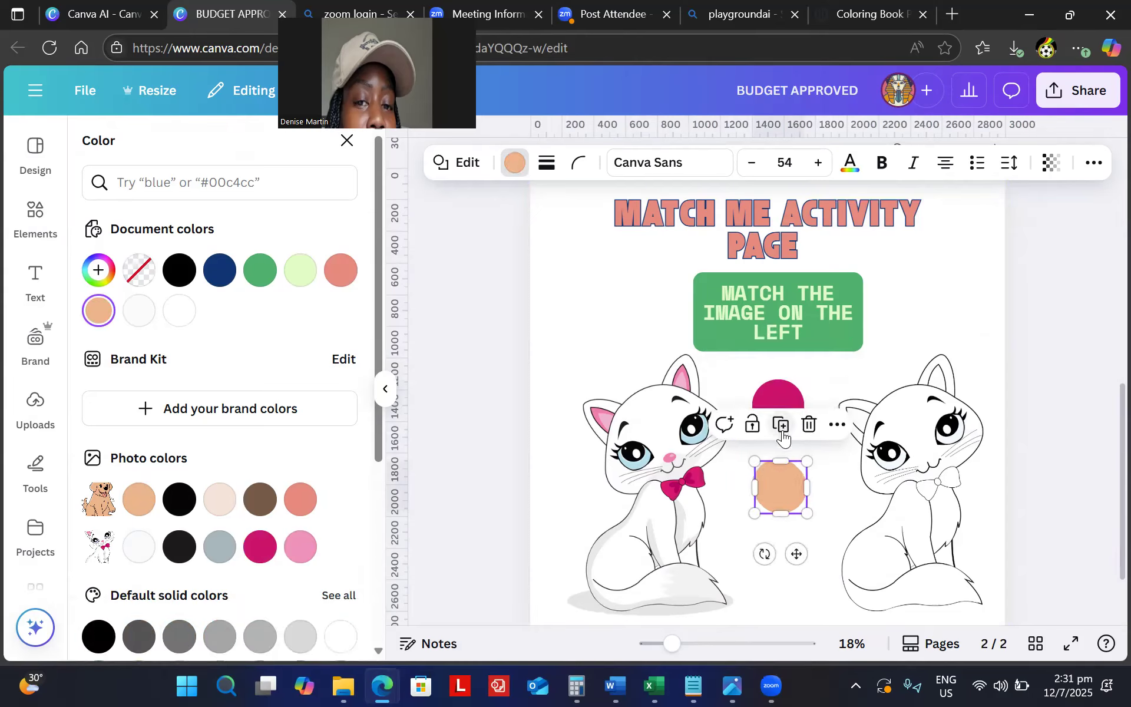
left_click_drag(785, 503, 792, 601)
left_click_drag(785, 491, 786, 530)
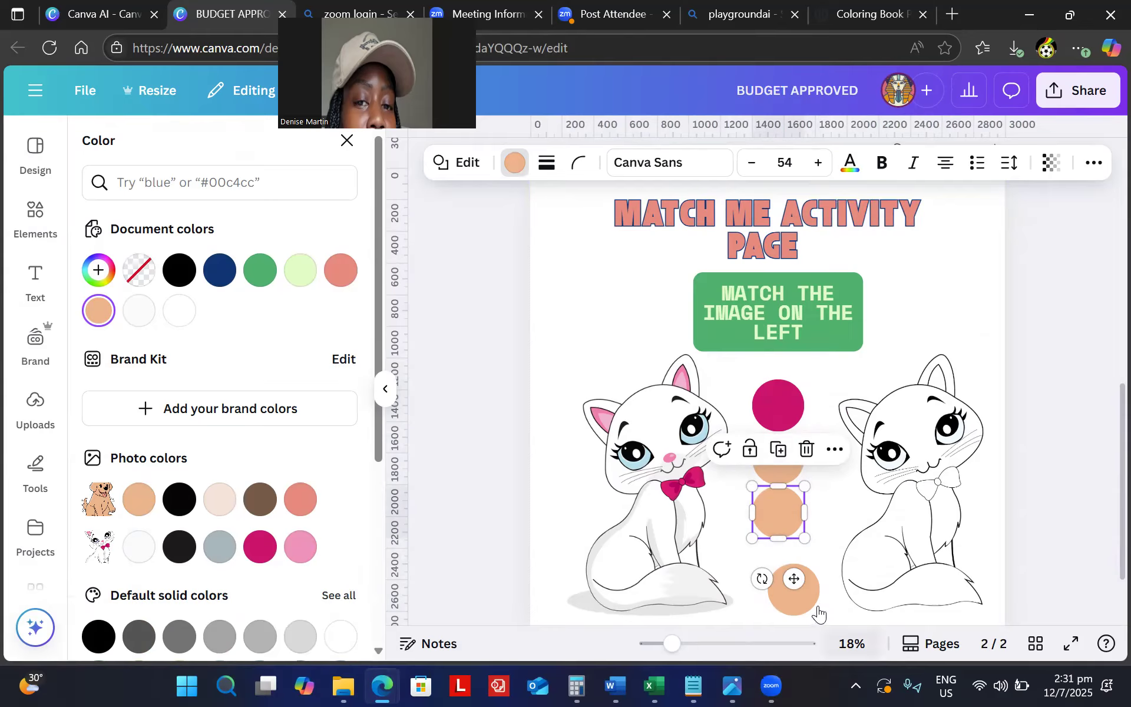
left_click(801, 595)
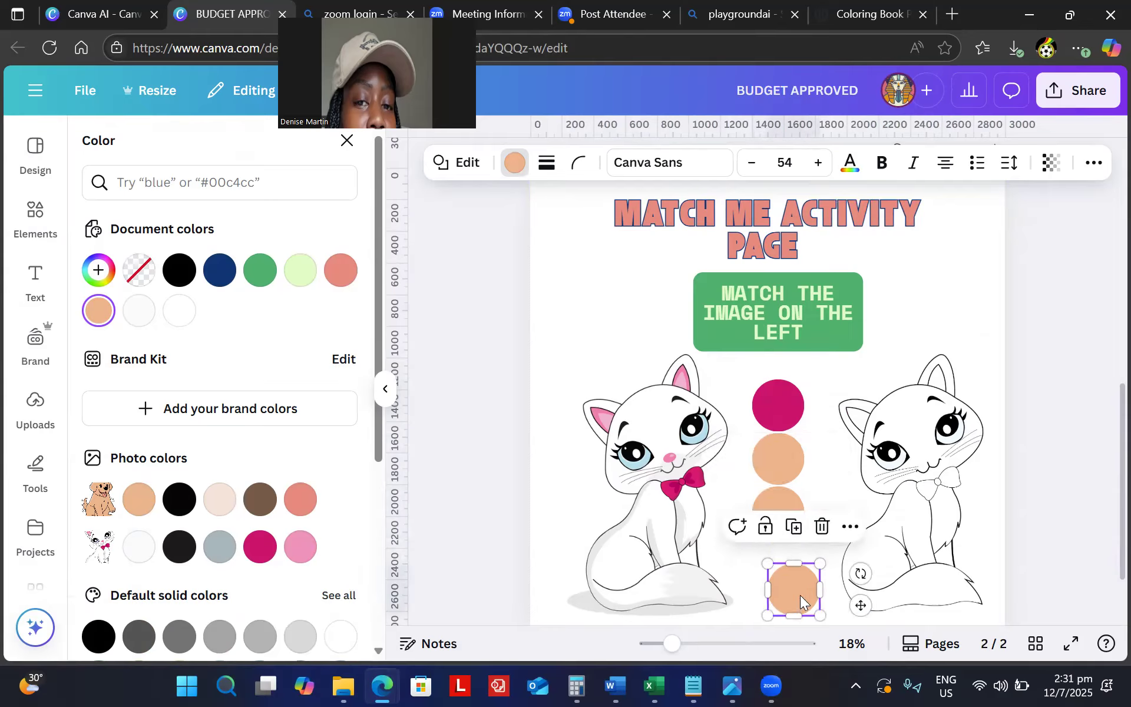
left_click(822, 526)
left_click_drag(779, 508, 785, 547)
left_click_drag(776, 451, 776, 469)
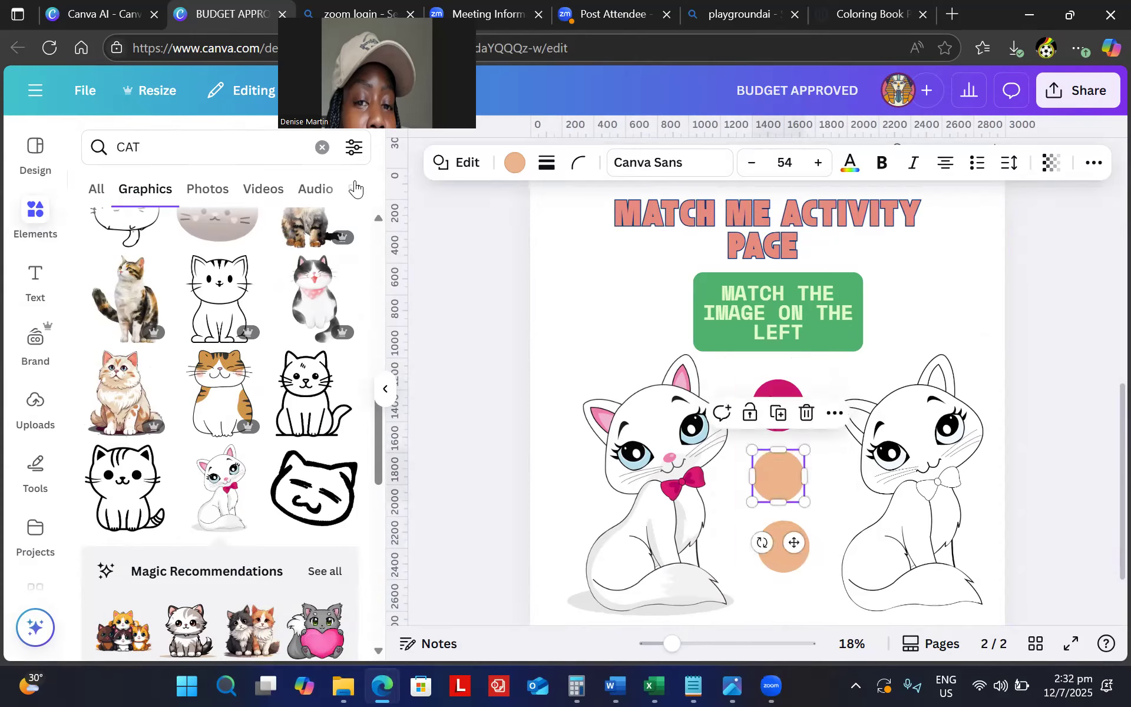
Recolour the middle circle light pink and the bottom circle gray azure #a6b8bc, using the cat's photo colours.
left_click(512, 164)
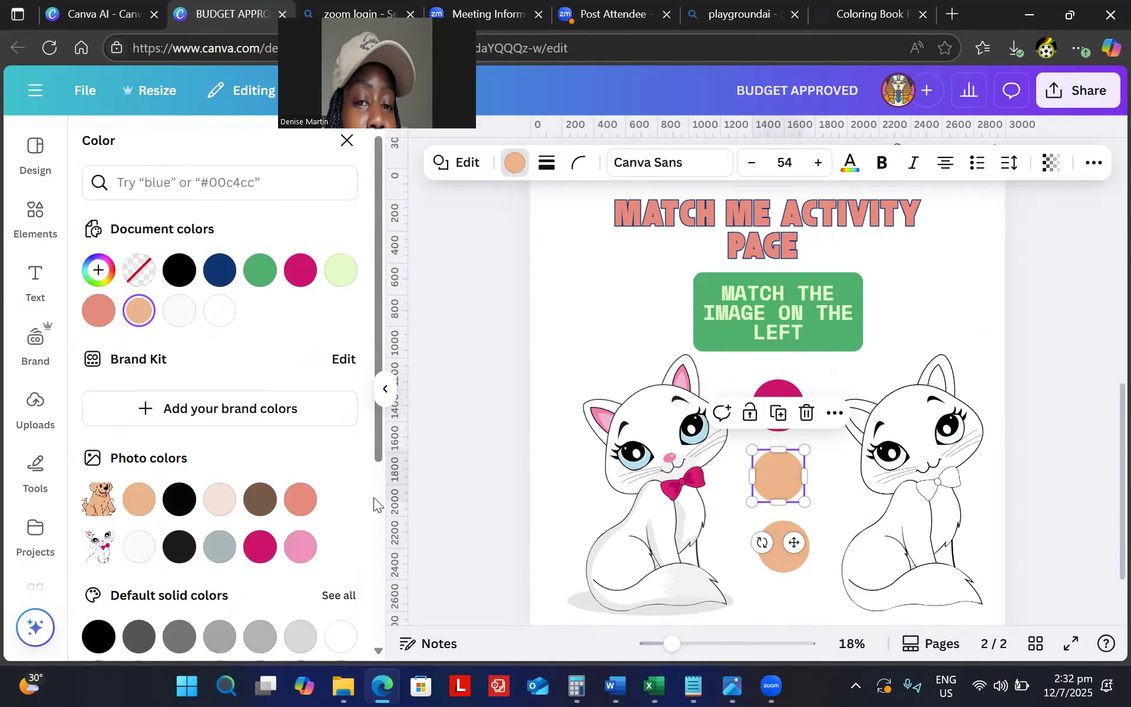
left_click(300, 546)
left_click(783, 563)
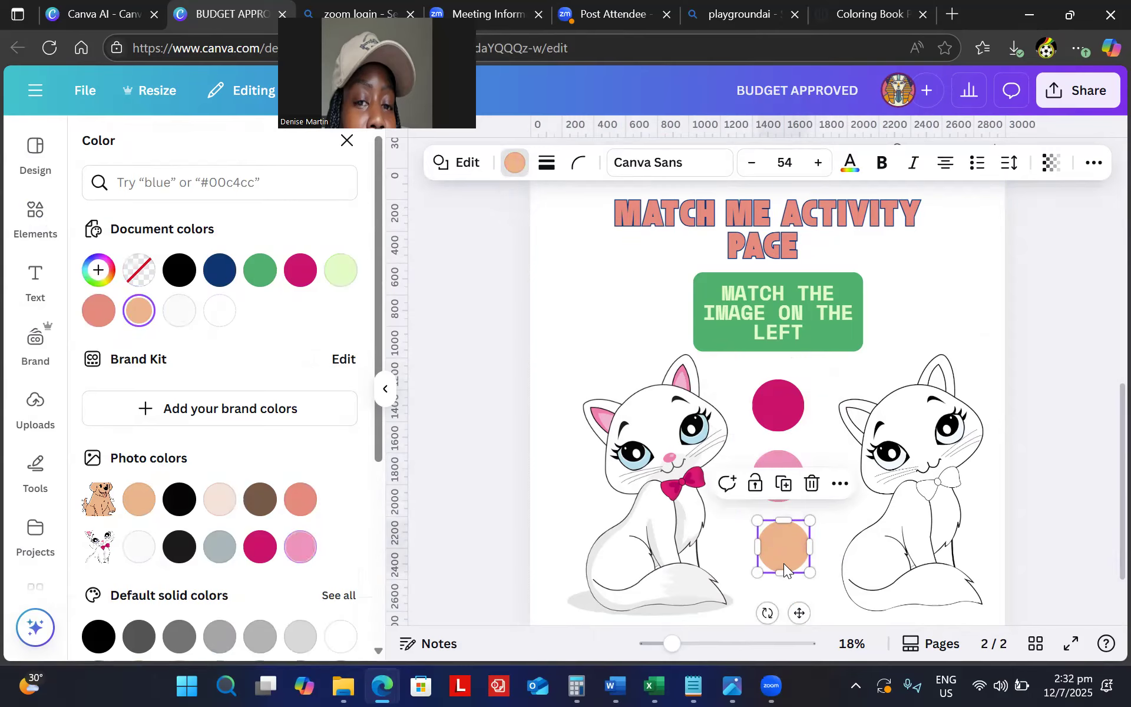
left_click(510, 165)
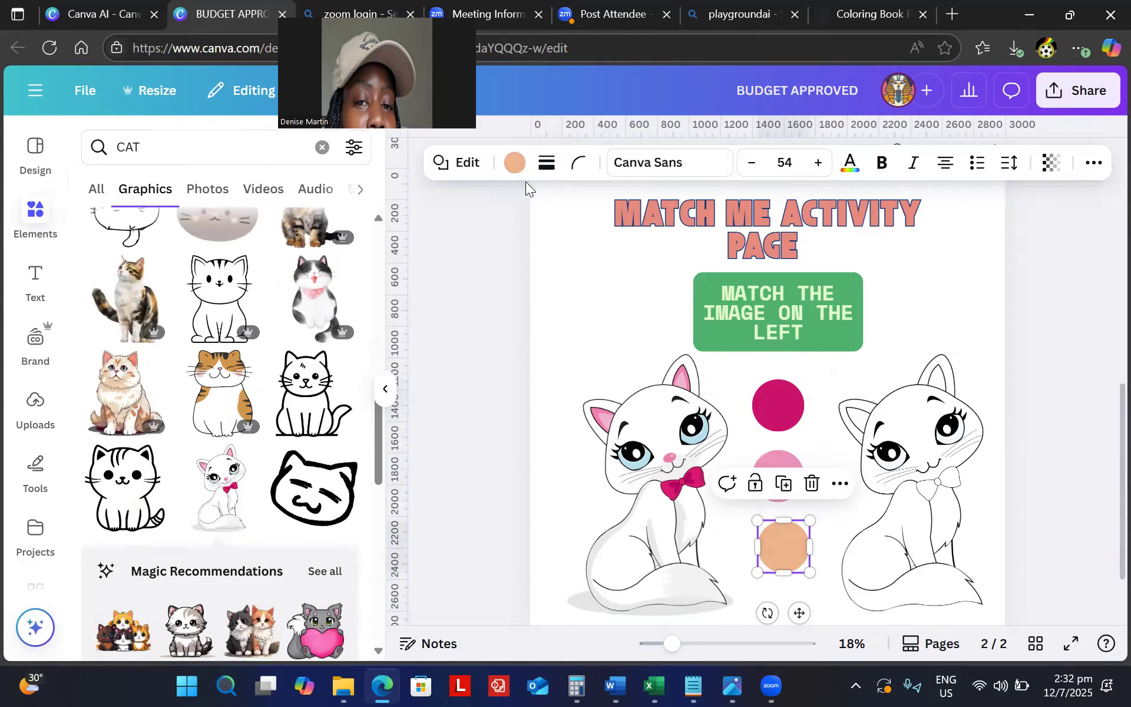
left_click(515, 163)
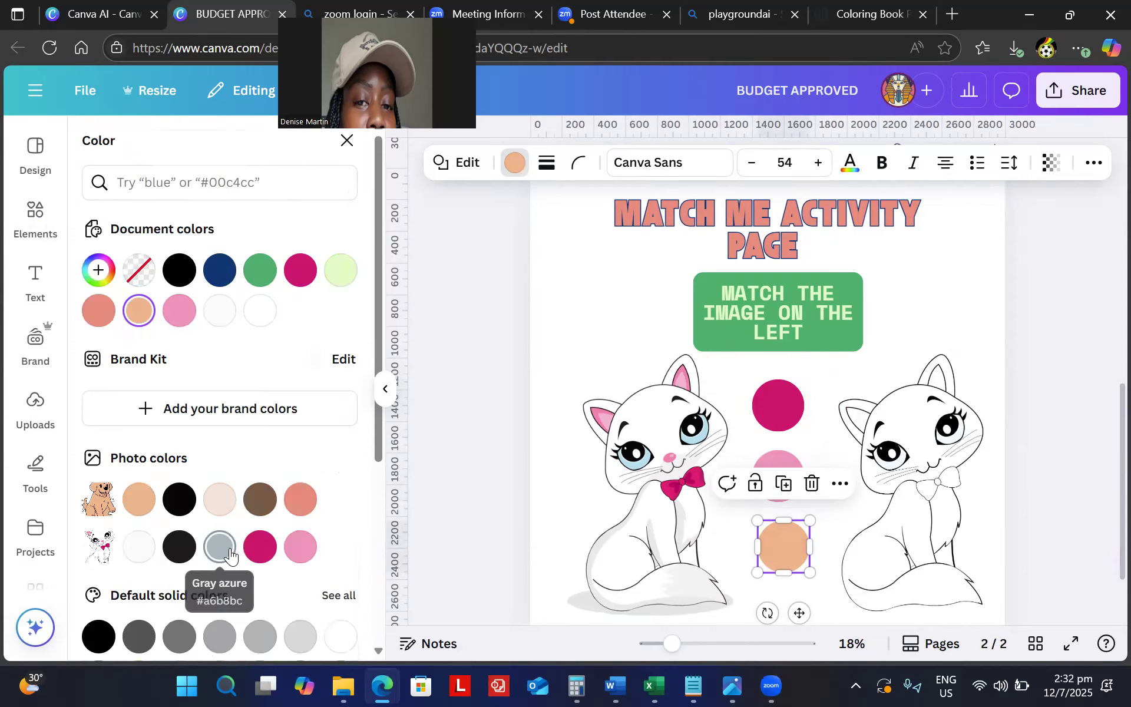
left_click(220, 547)
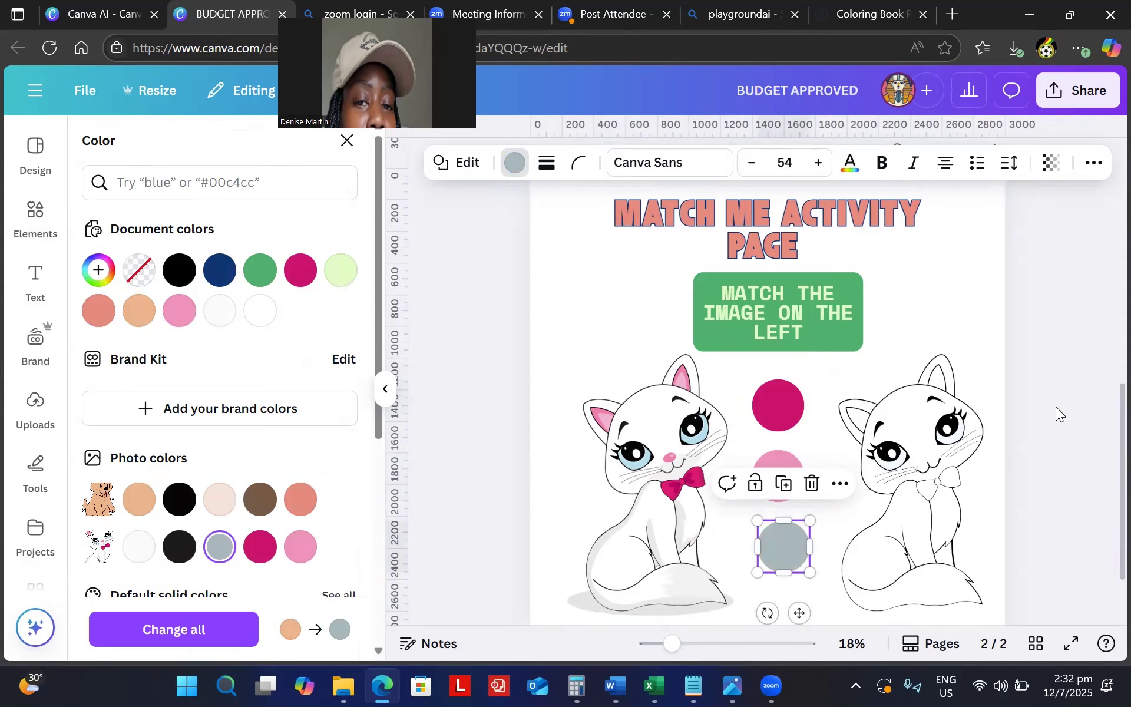
key("Escape")
key("Escape")
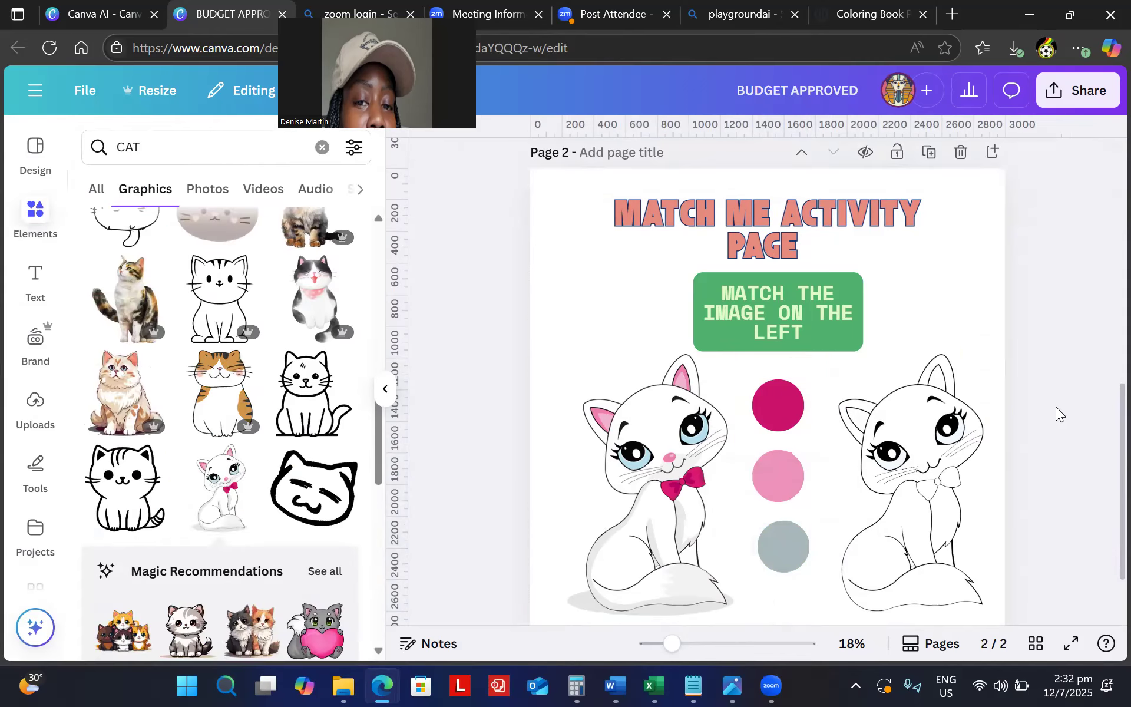
Duplicate the finished cat page to create page 3.
scroll(1056, 407, "down", 2)
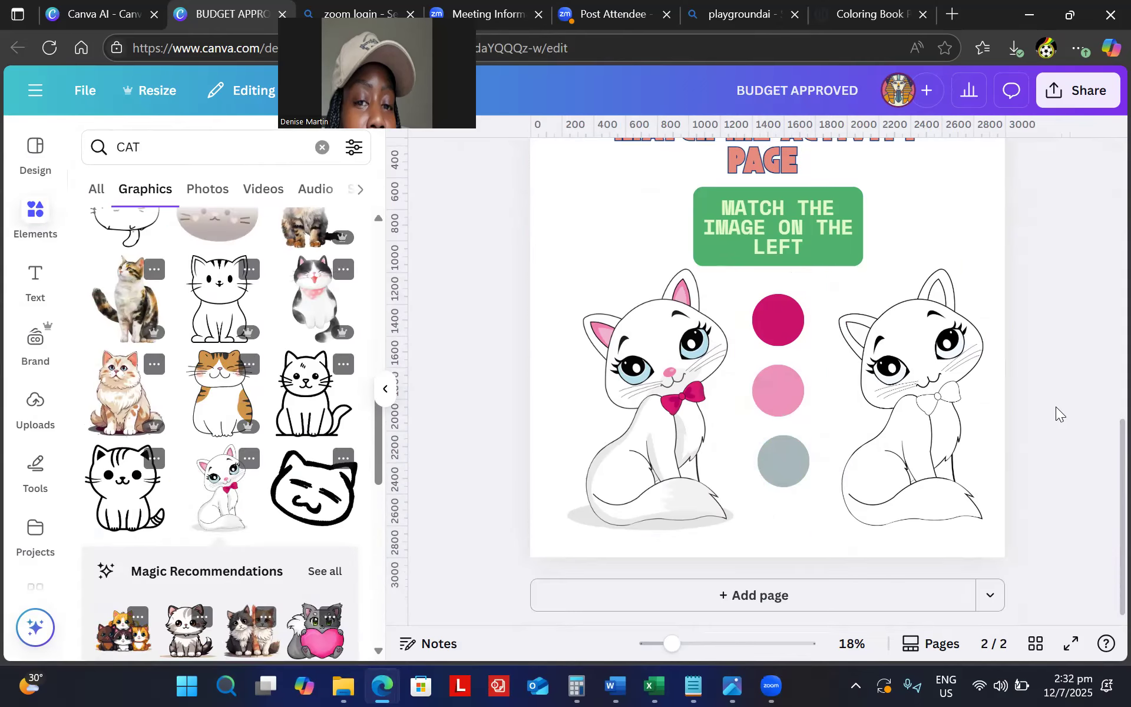
scroll(1056, 407, "up", 6)
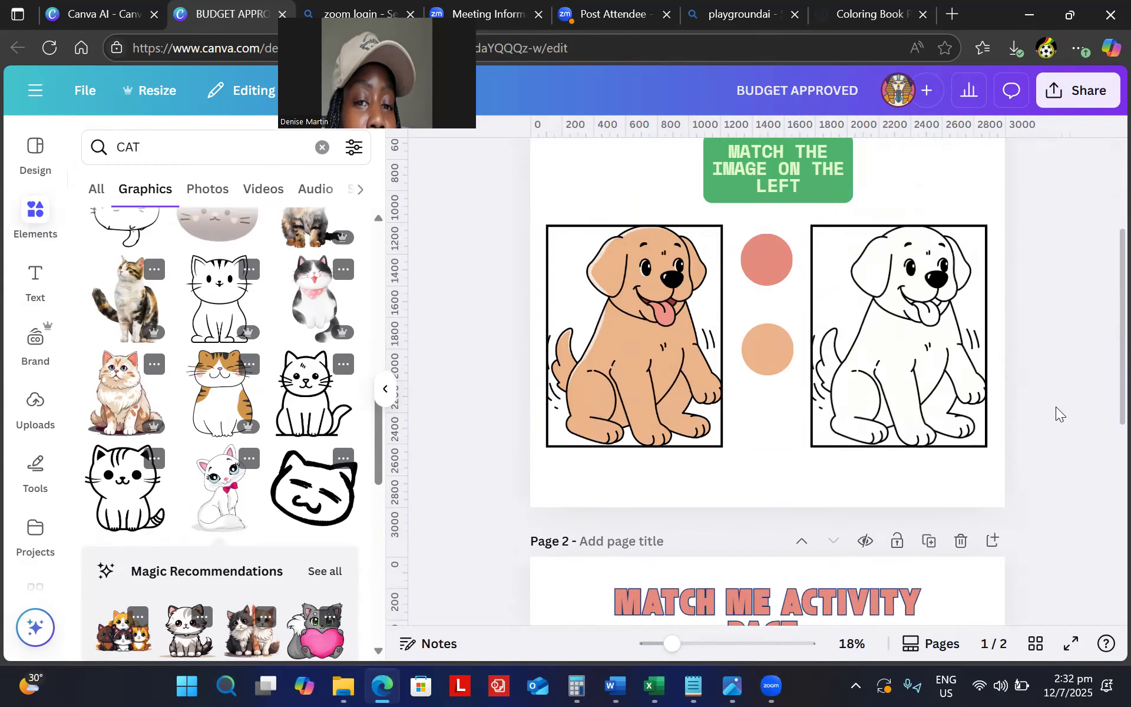
scroll(1056, 407, "down", 4)
key("ctrl+d")
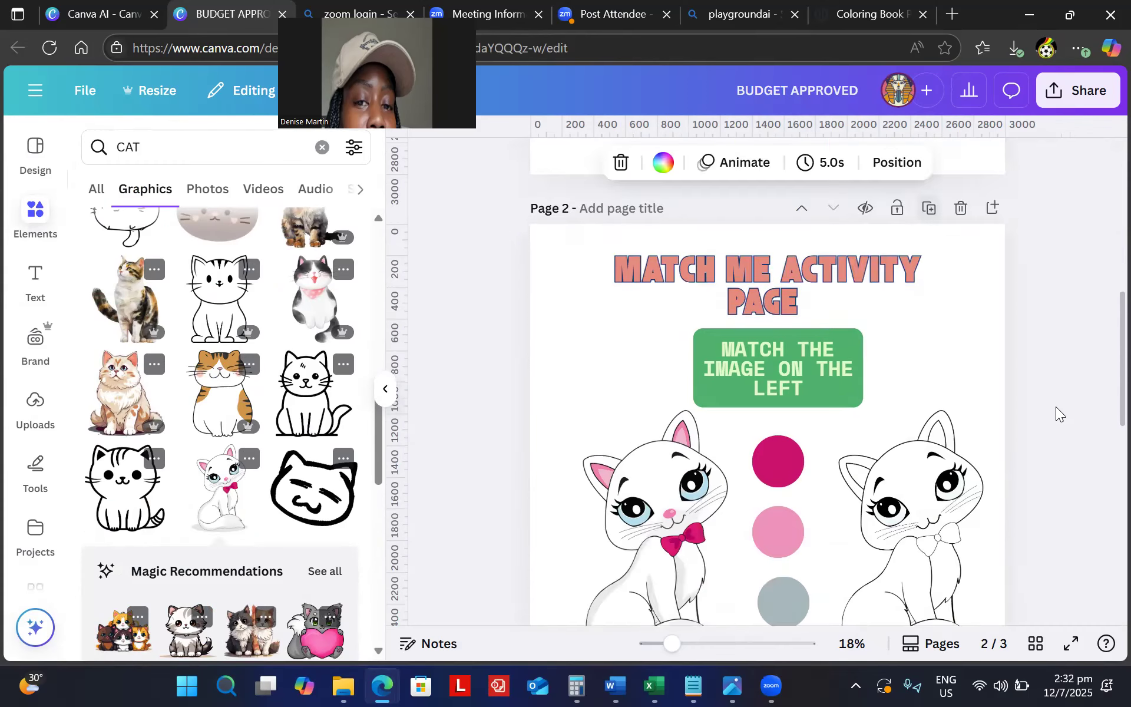
scroll(1056, 406, "down", 3)
scroll(1056, 406, "up", 1)
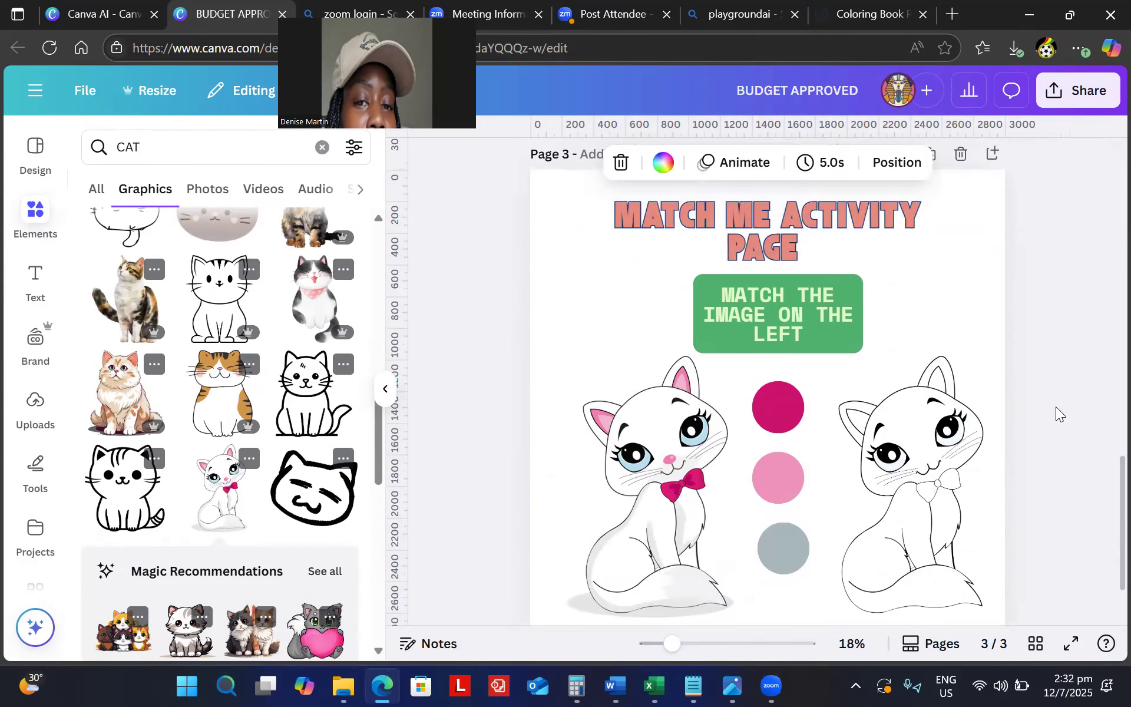
Delete the coloured cat and the outline cat from page 3, keeping the title, instruction box and circles.
key("Tab")
key("Delete")
key("Tab")
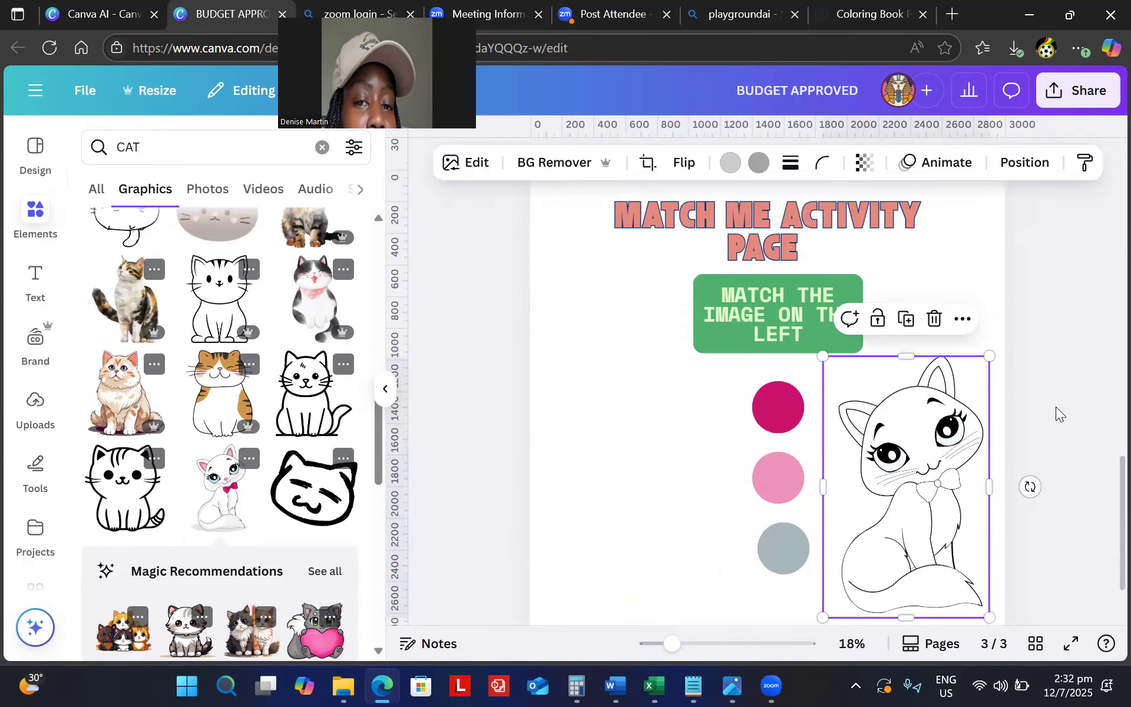
key("Delete")
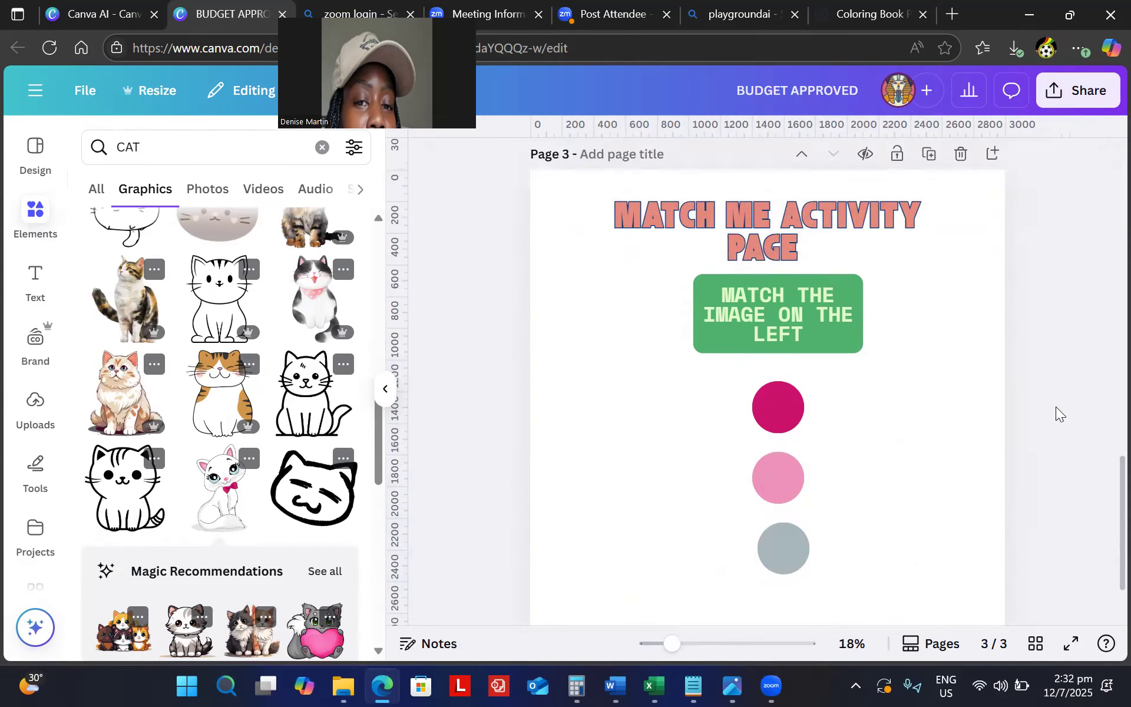
scroll(1056, 407, "up", 2)
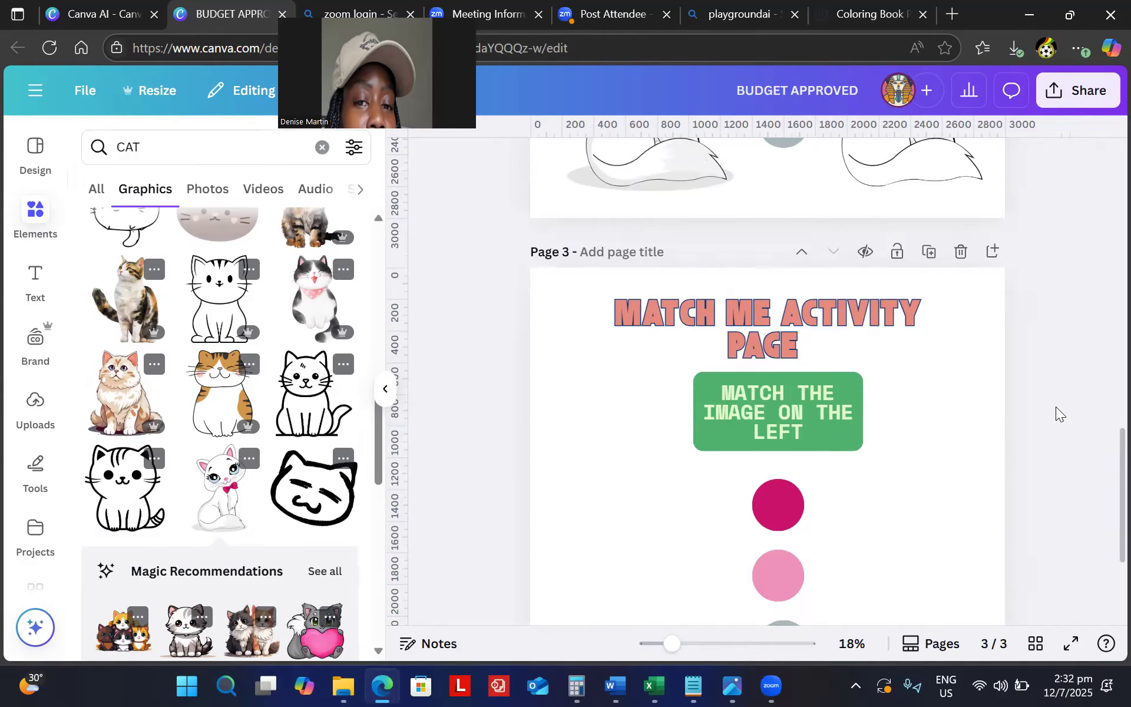
Replace the cat search with a graphics search for "RABBIT".
scroll(219, 433, "down", 8)
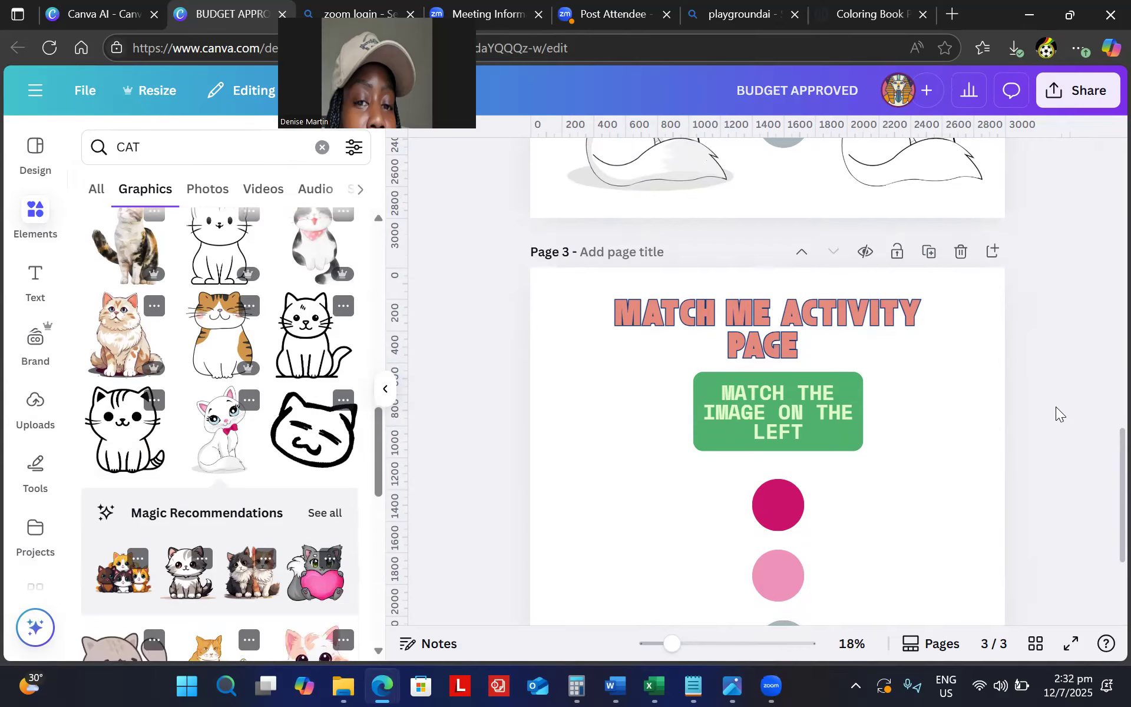
scroll(219, 433, "up", 8)
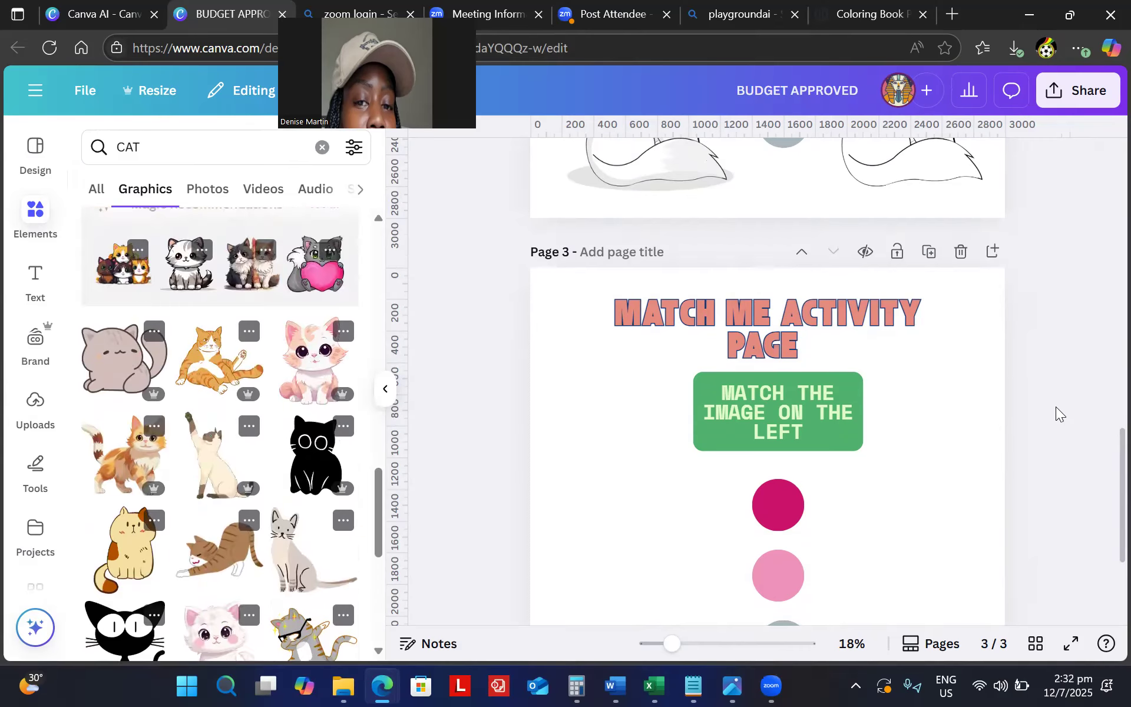
left_click(140, 150)
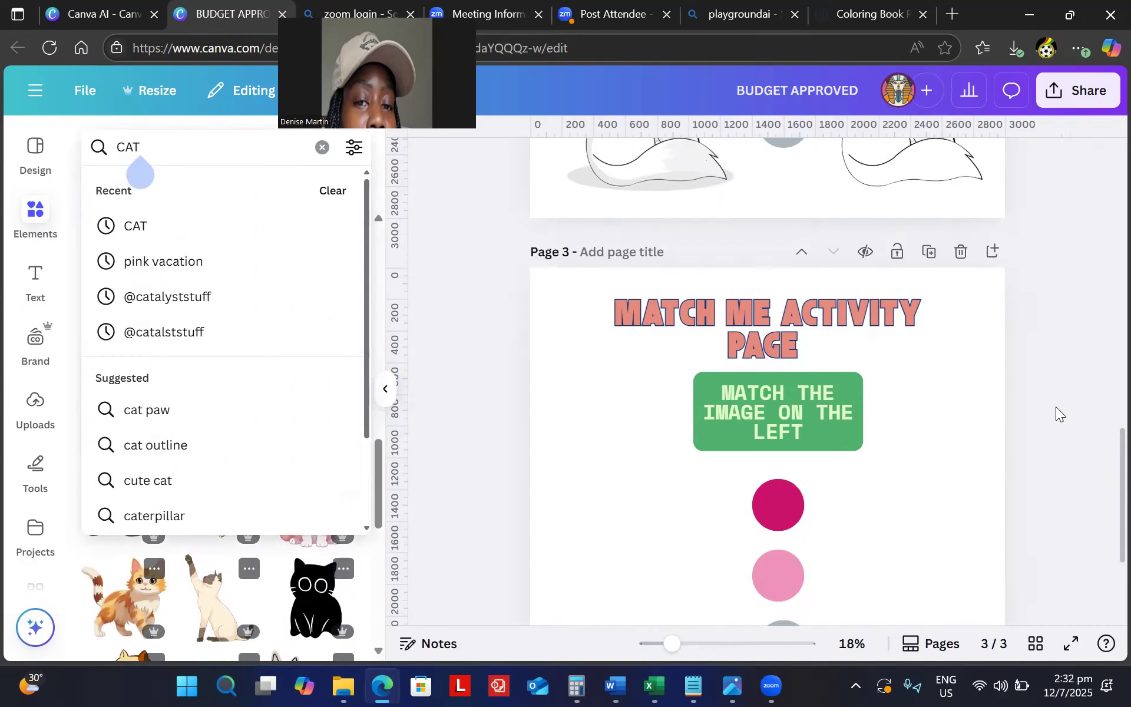
key("BackSpace")
key("BackSpace")
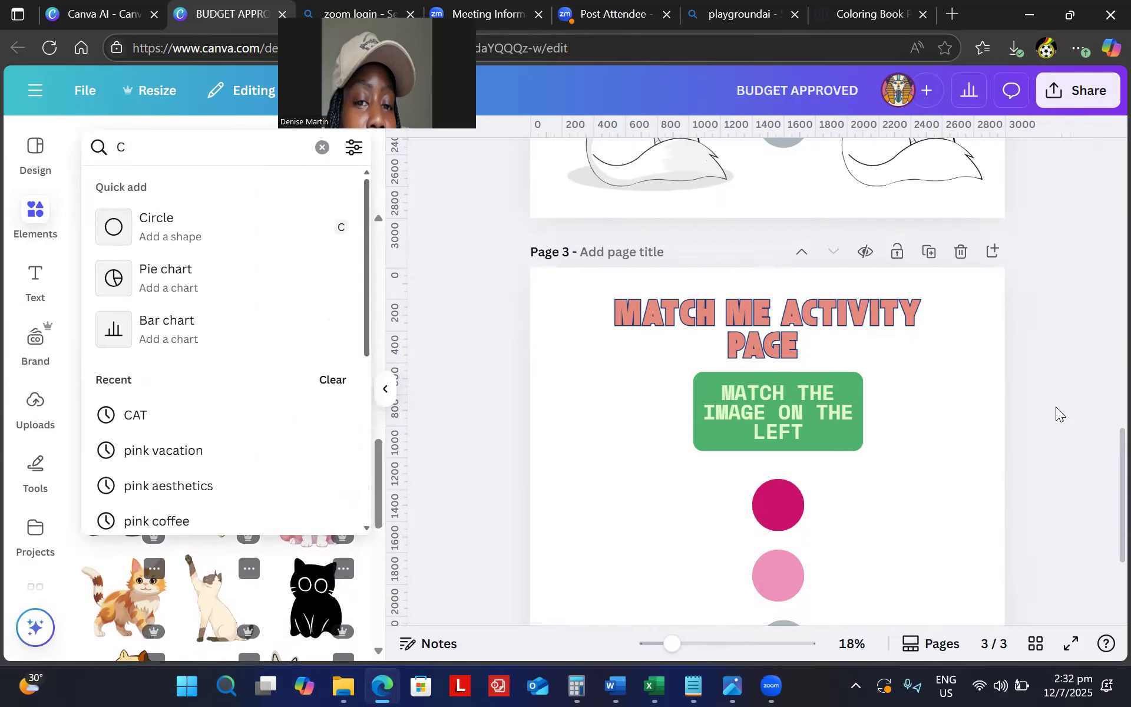
key("BackSpace")
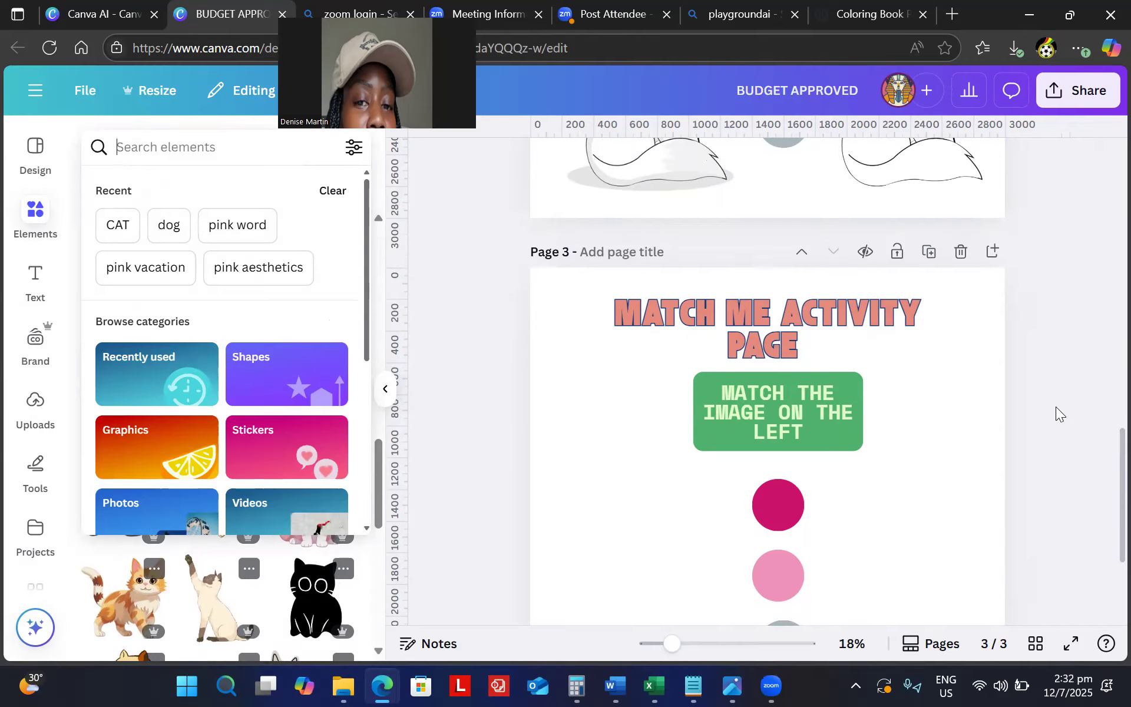
type("RABBIT")
key("Return")
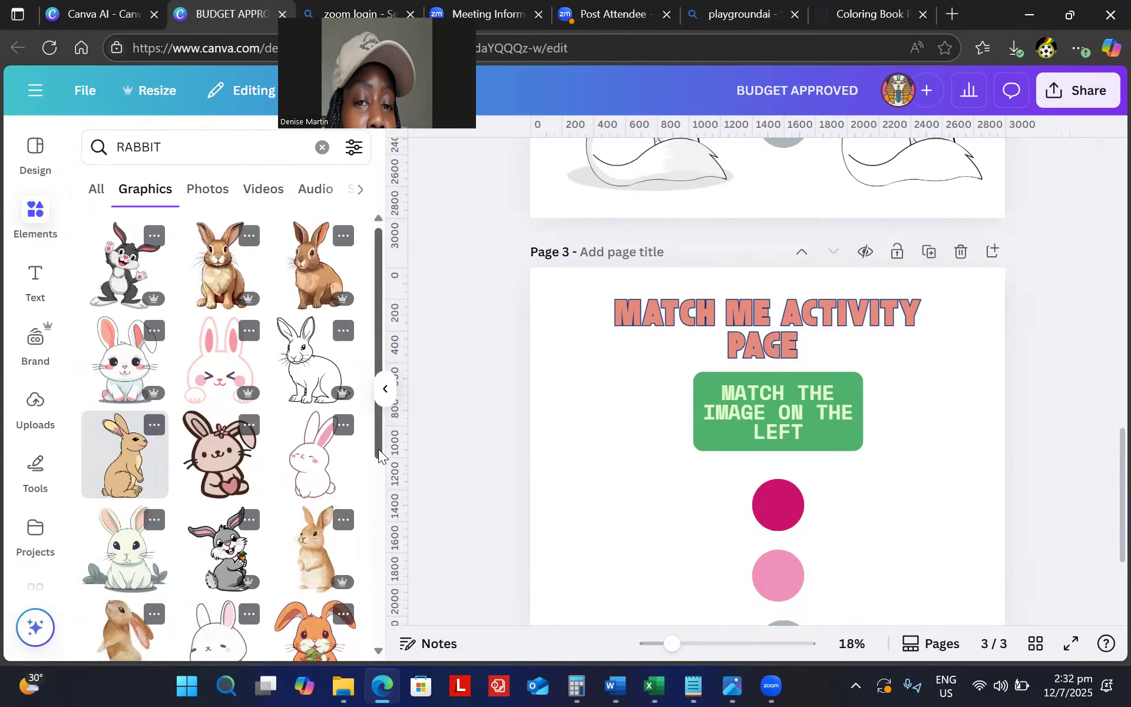
left_click(122, 362)
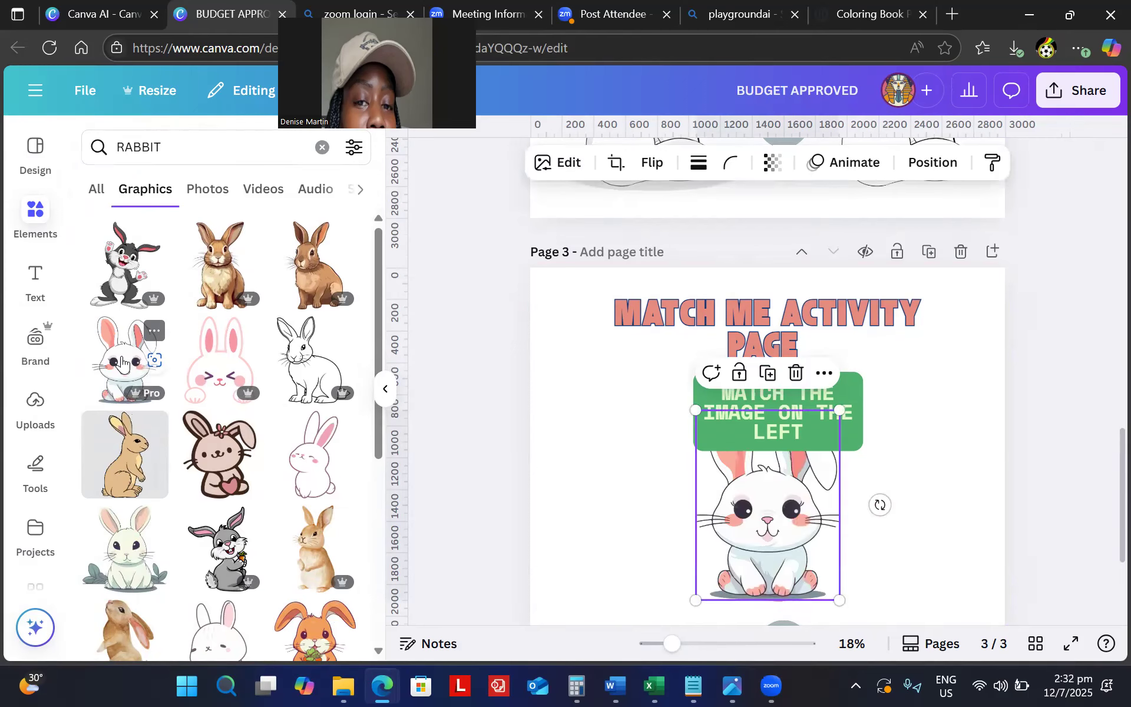
left_click_drag(377, 340, 408, 532)
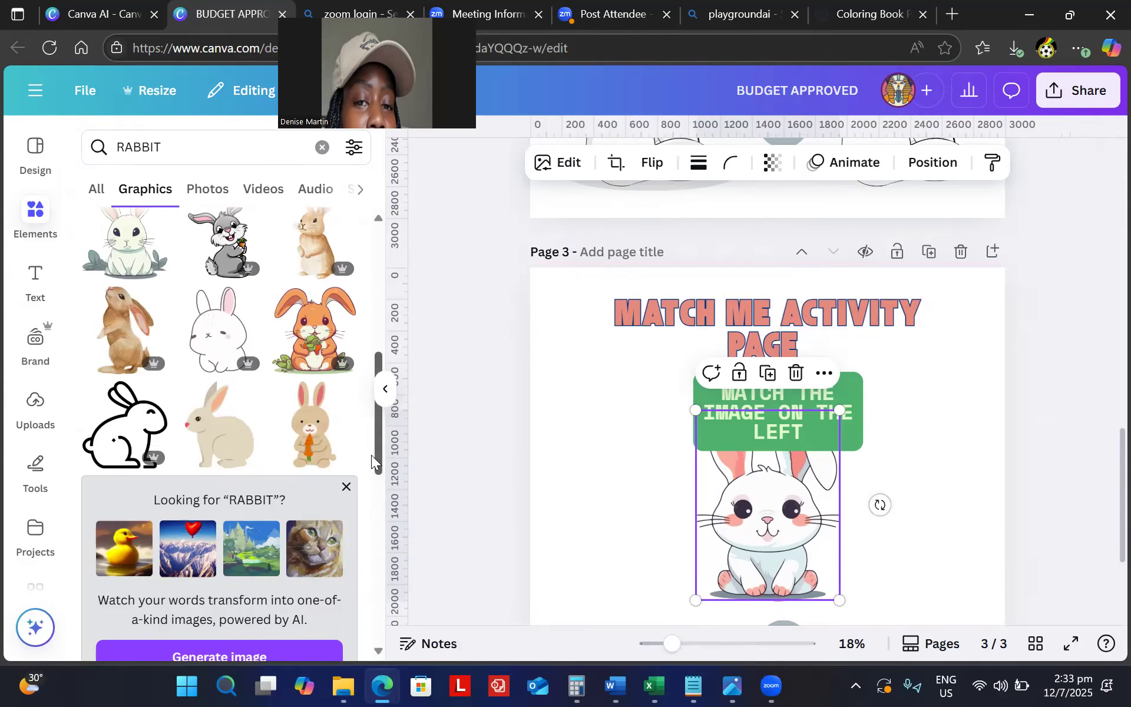
left_click_drag(377, 454, 431, 680)
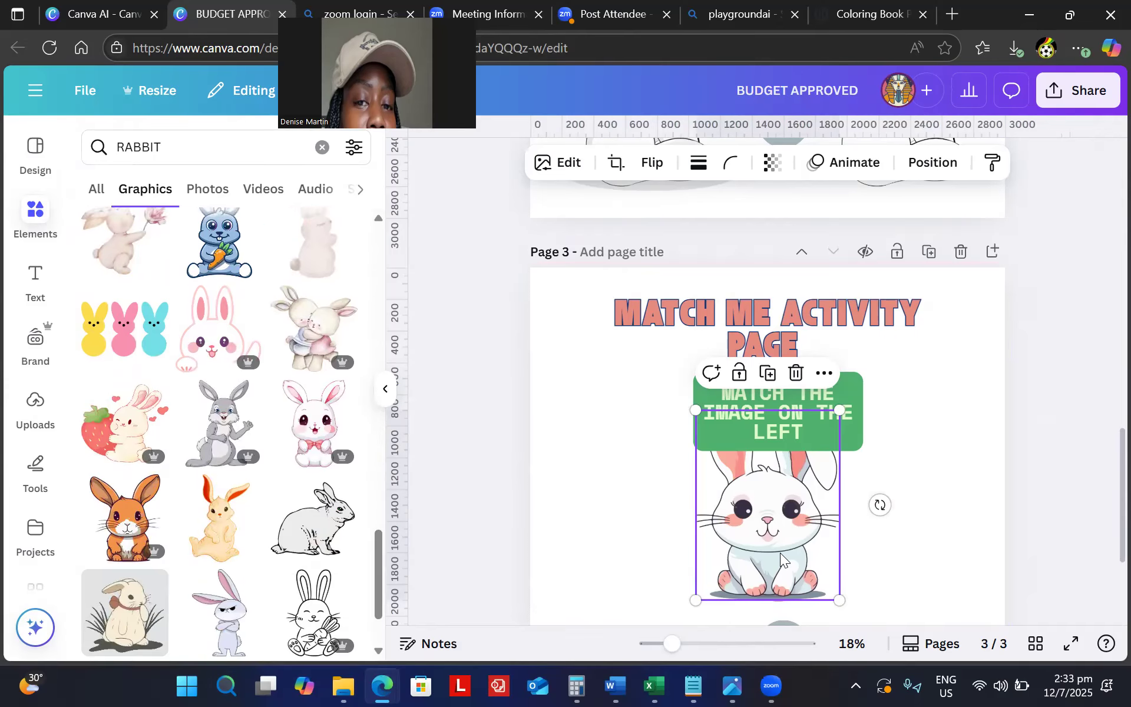
left_click(796, 373)
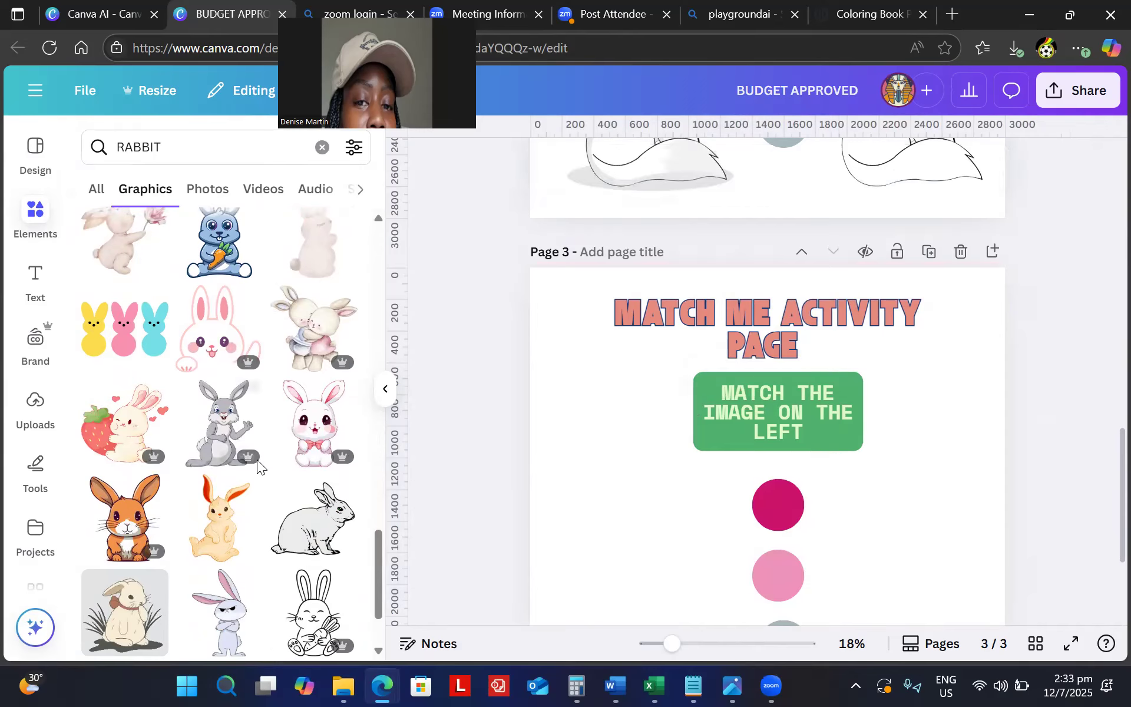
left_click(112, 443)
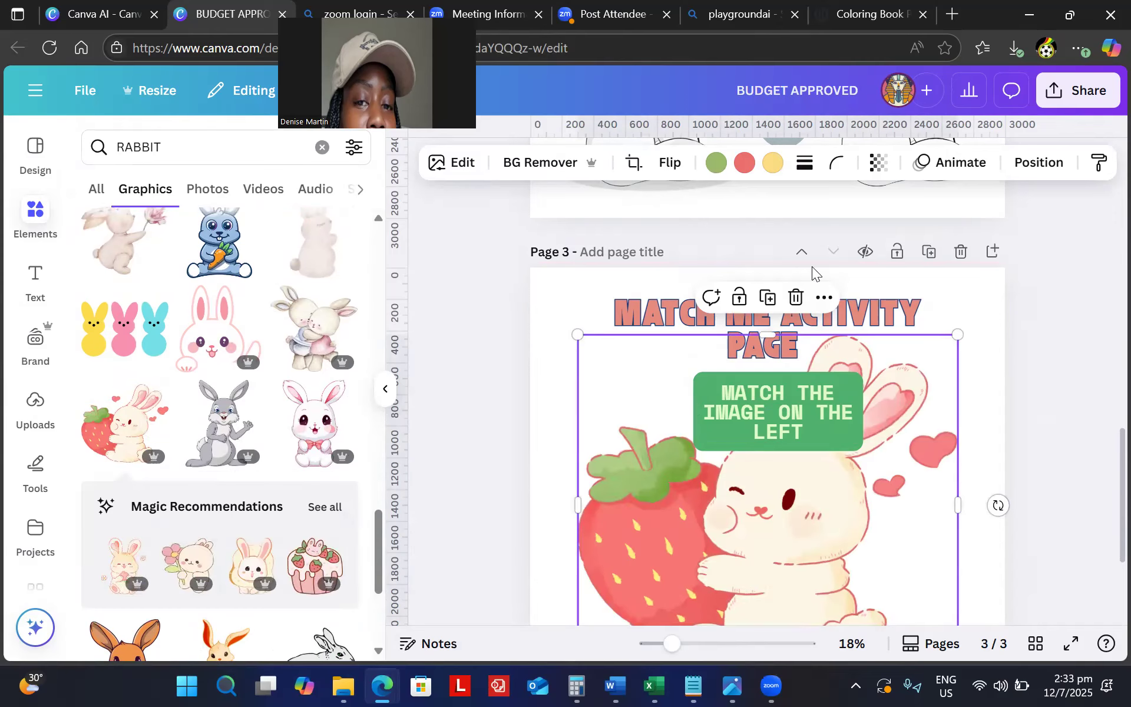
left_click(795, 297)
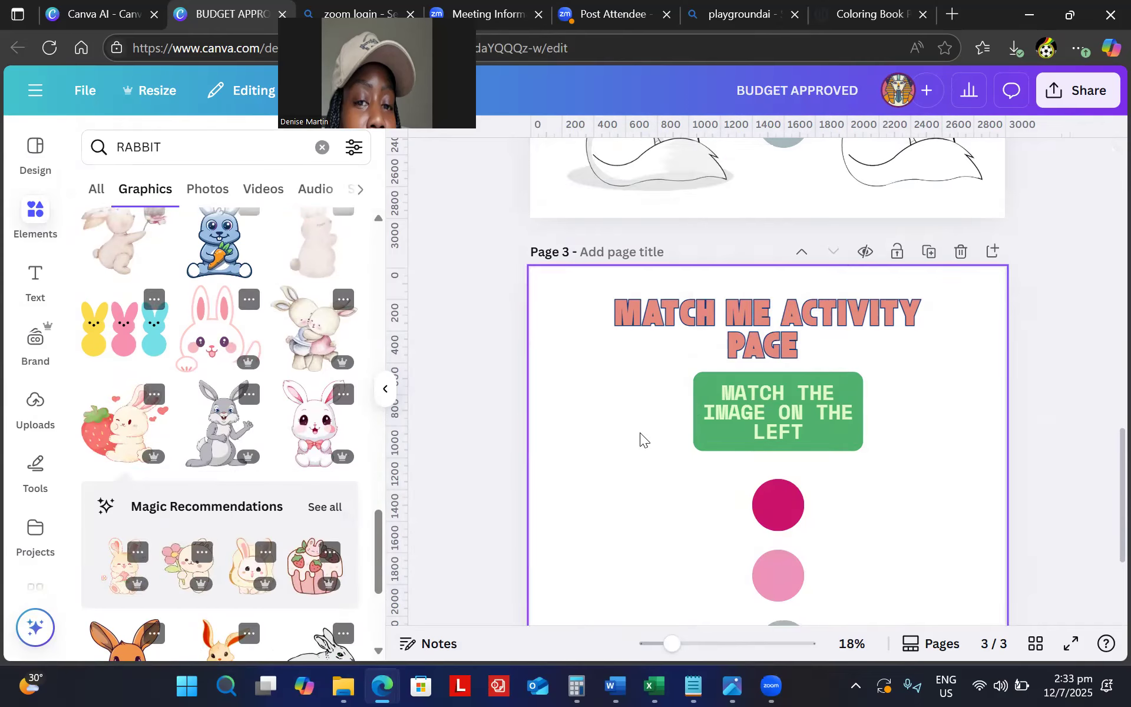
Add the white rabbit with the pink bow to page 3, shrink it beside the circles, and place a duplicate on their other side.
left_click(315, 439)
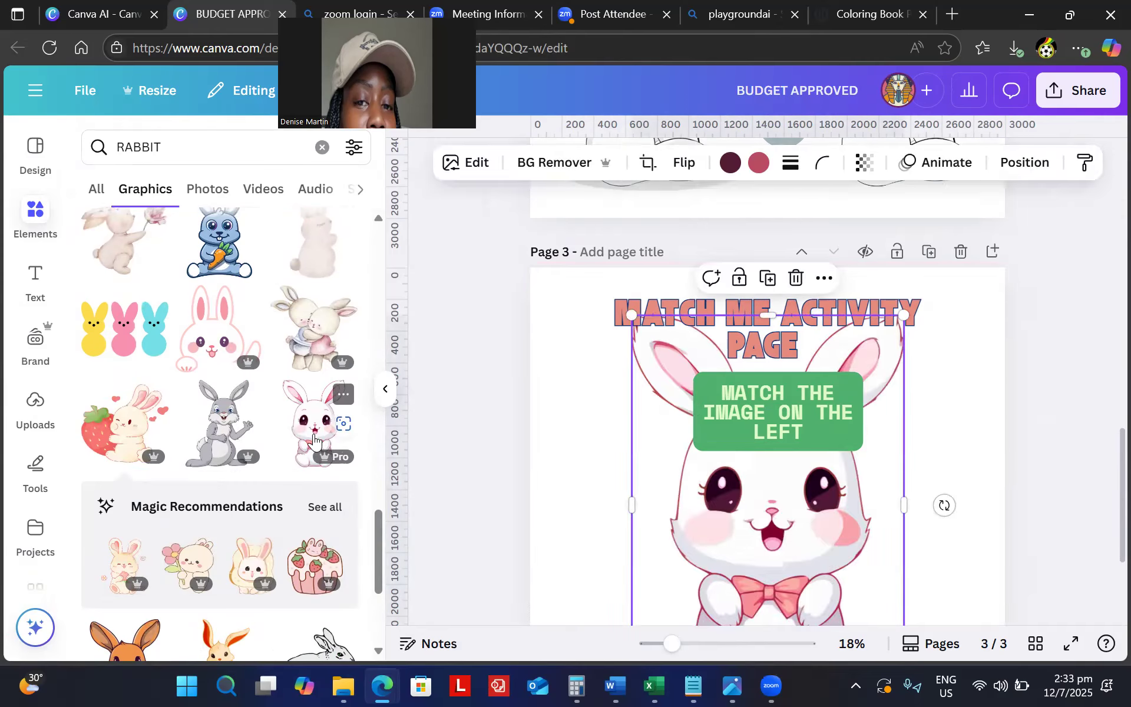
left_click_drag(821, 497, 712, 516)
scroll(712, 516, "up", 5)
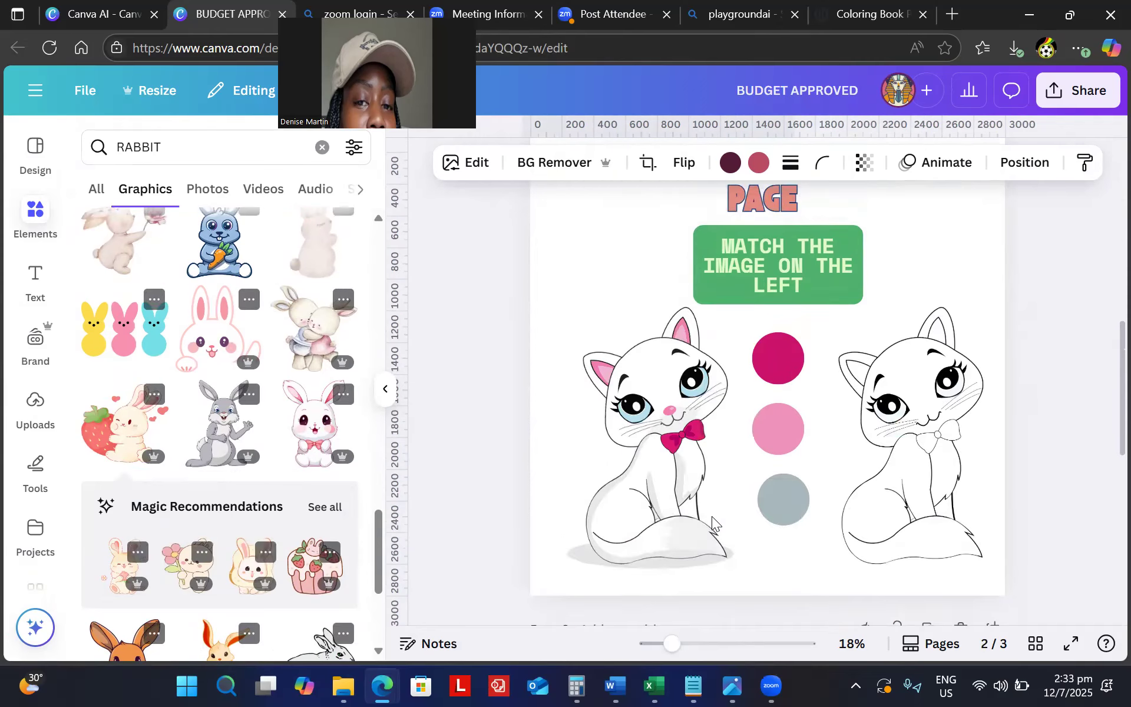
scroll(712, 516, "down", 5)
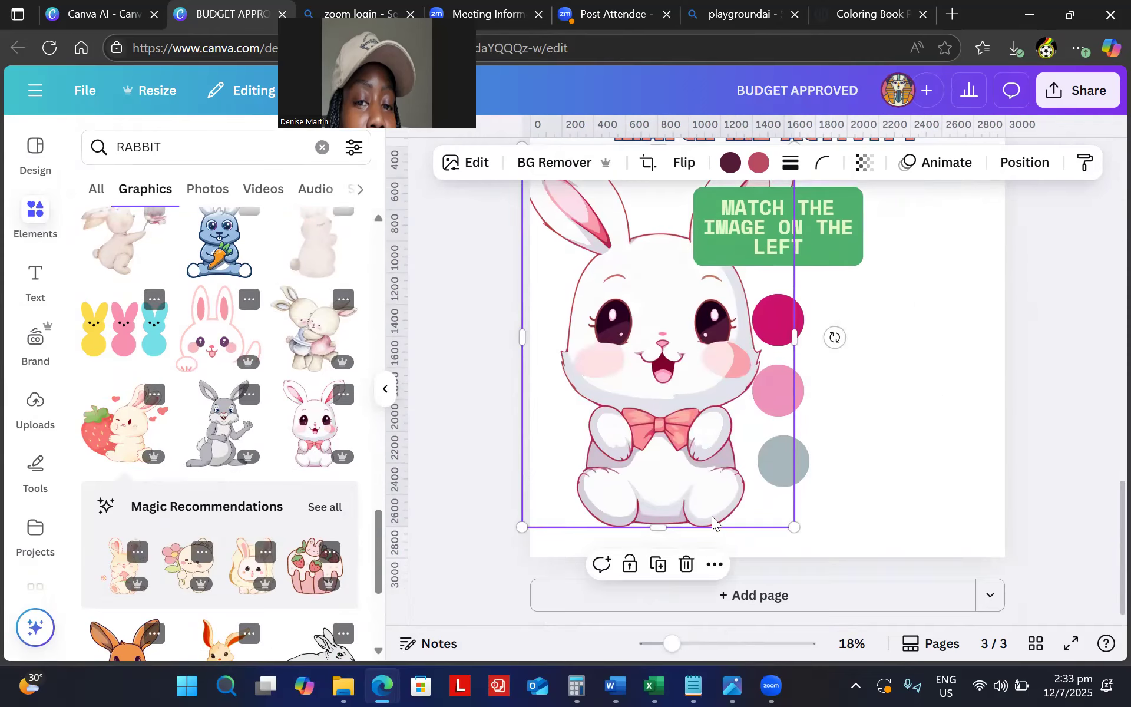
left_click_drag(794, 527, 695, 387)
mouse_move(609, 282)
left_mouse_down()
mouse_move(651, 406)
mouse_move(638, 394)
mouse_move(637, 420)
mouse_move(895, 415)
mouse_move(909, 403)
left_mouse_up()
key("ctrl+d")
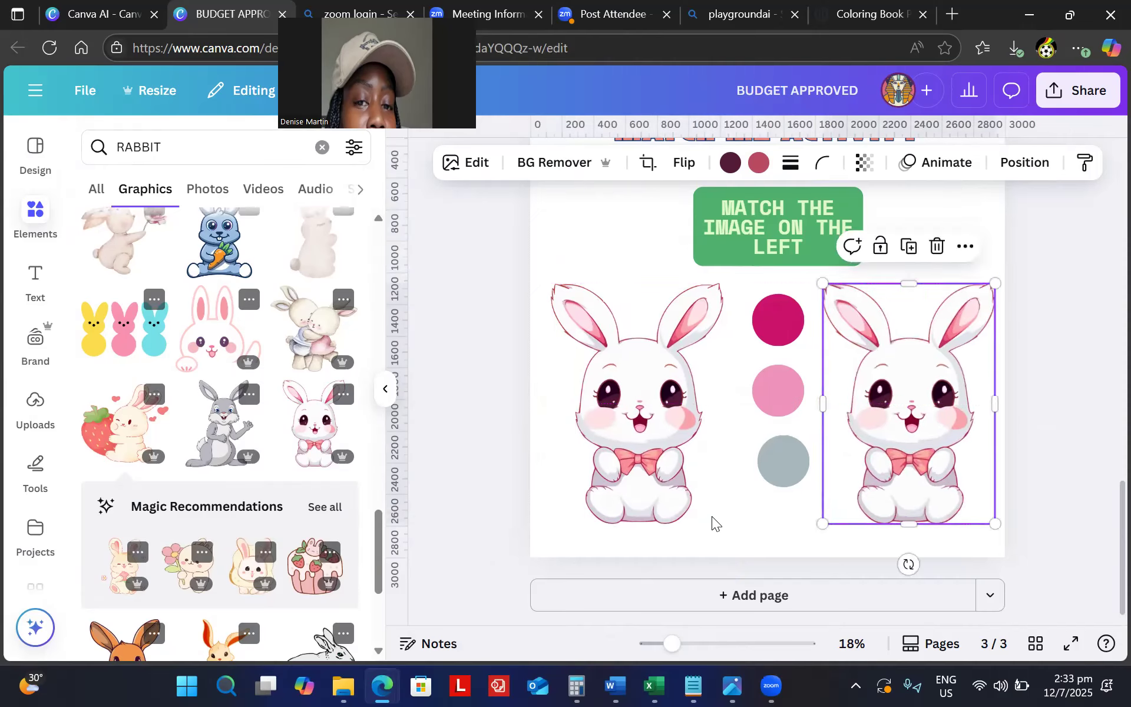
Change both editable colours of the right-hand rabbit, dark maroon and rose, to white.
key("Escape")
left_click(909, 404)
left_click(731, 163)
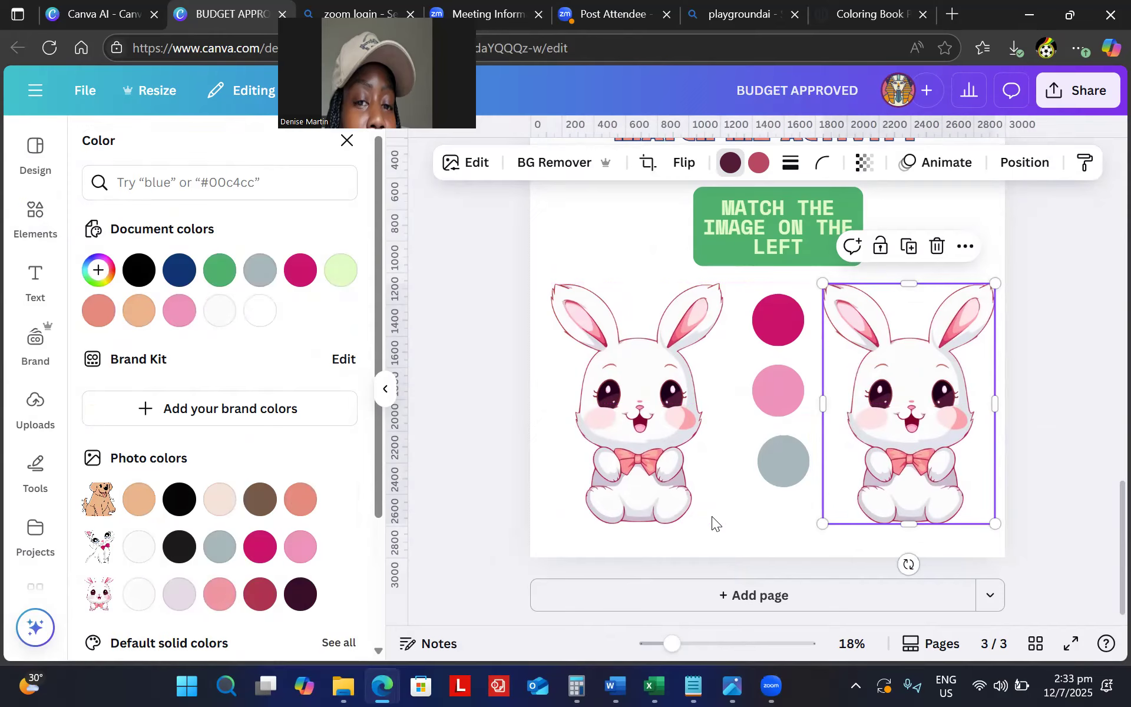
left_click(260, 310)
left_click(759, 163)
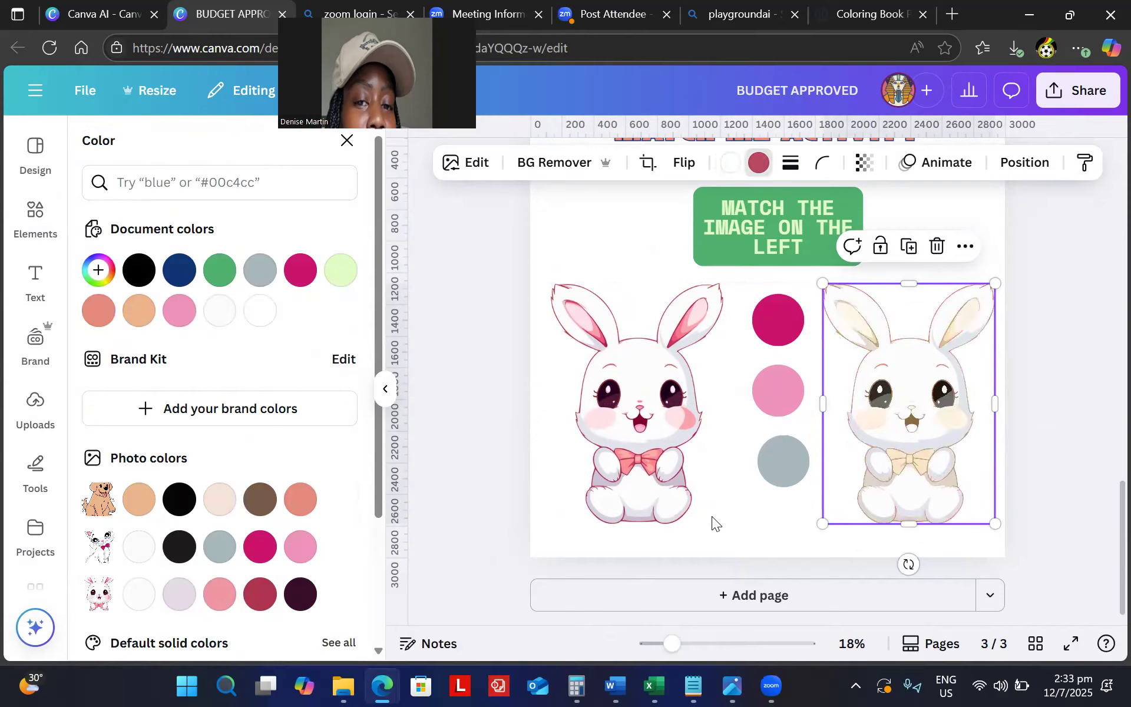
left_click(260, 311)
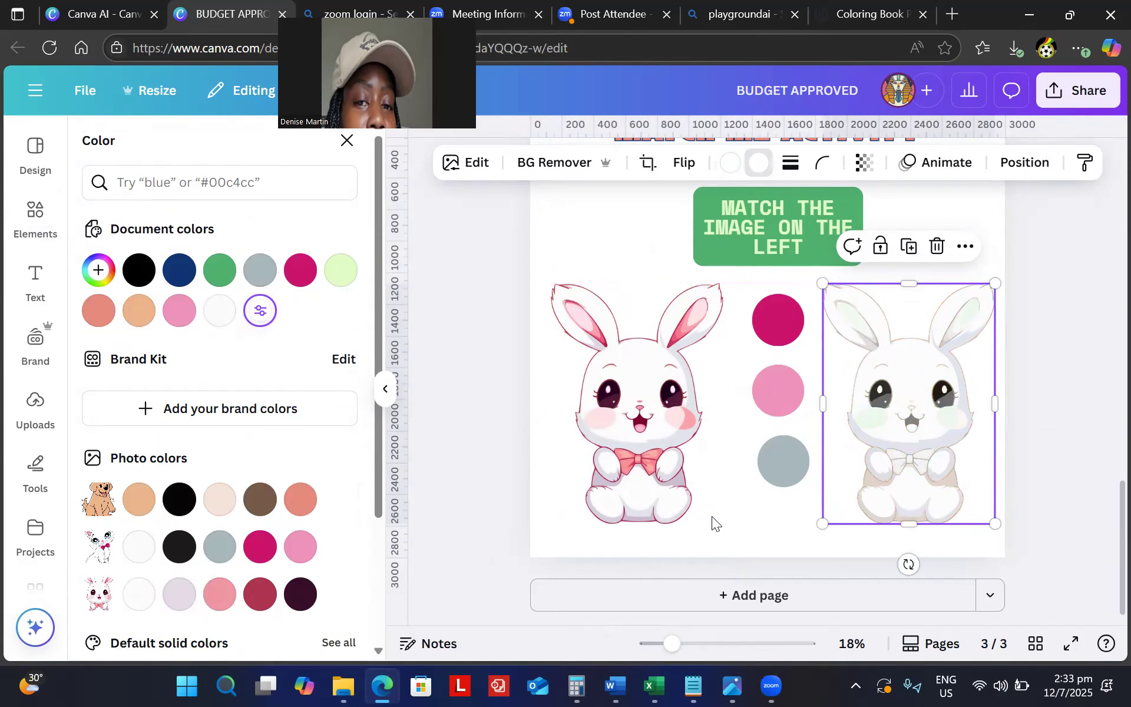
Adjust the right-hand rabbit's light settings to Brightness -21, Whites 36 and Blacks 100.
left_click(465, 163)
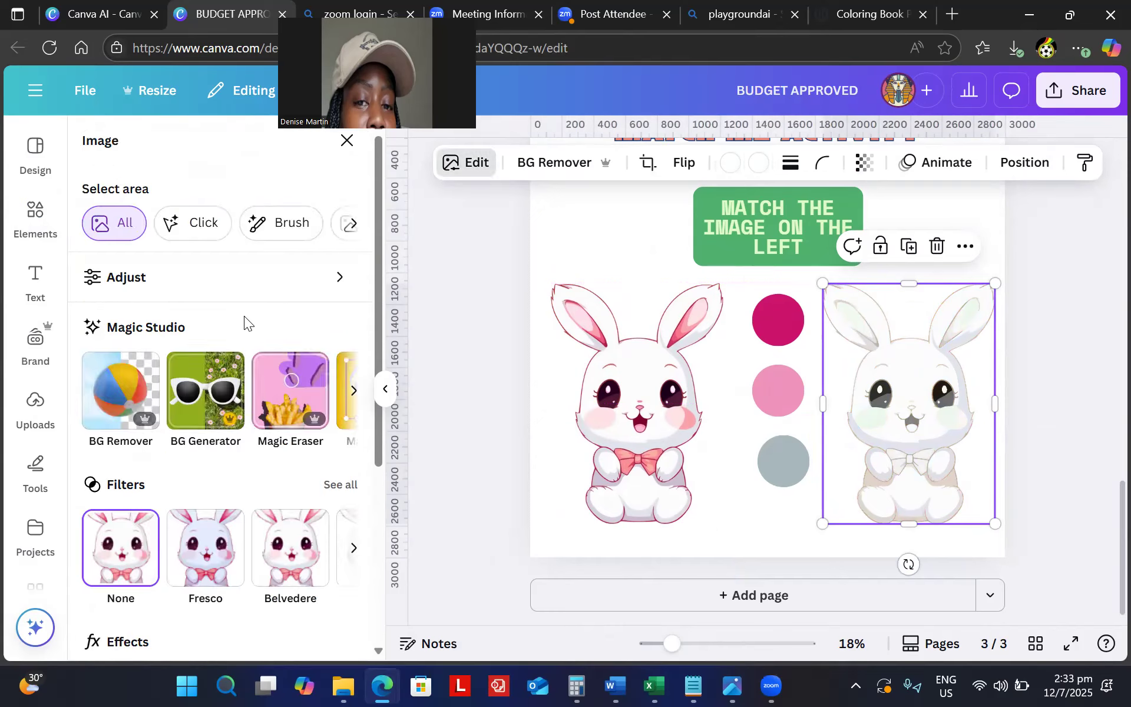
left_click(135, 277)
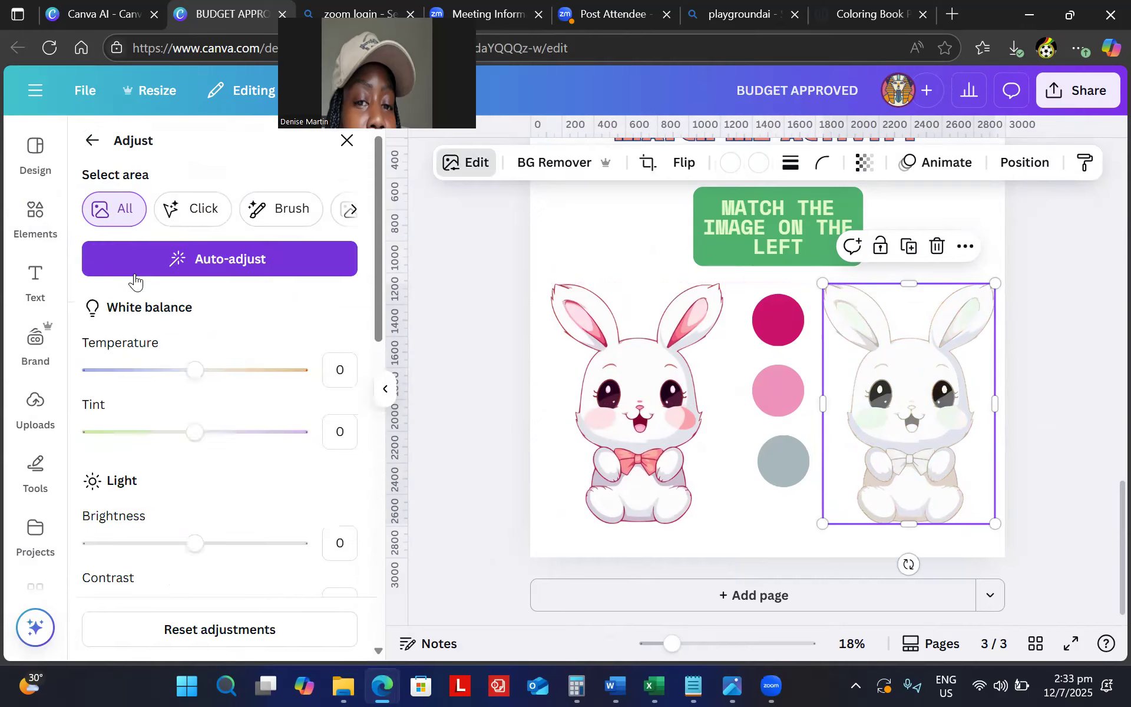
left_click_drag(197, 548, 174, 564)
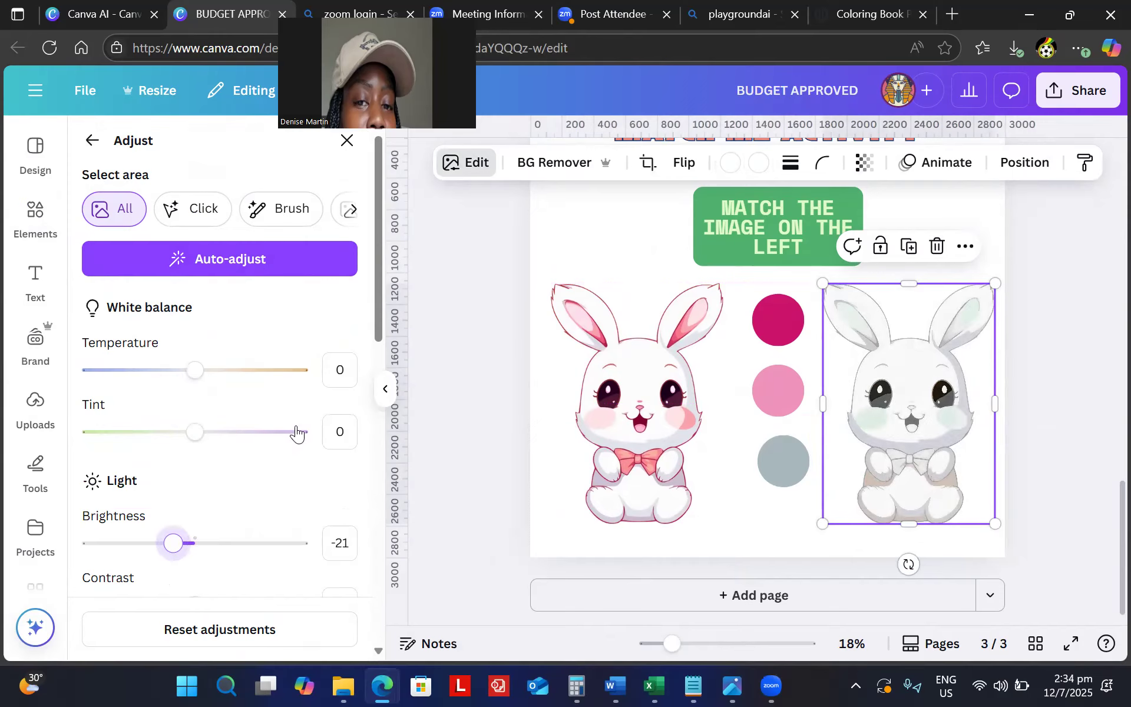
left_click_drag(375, 321, 412, 430)
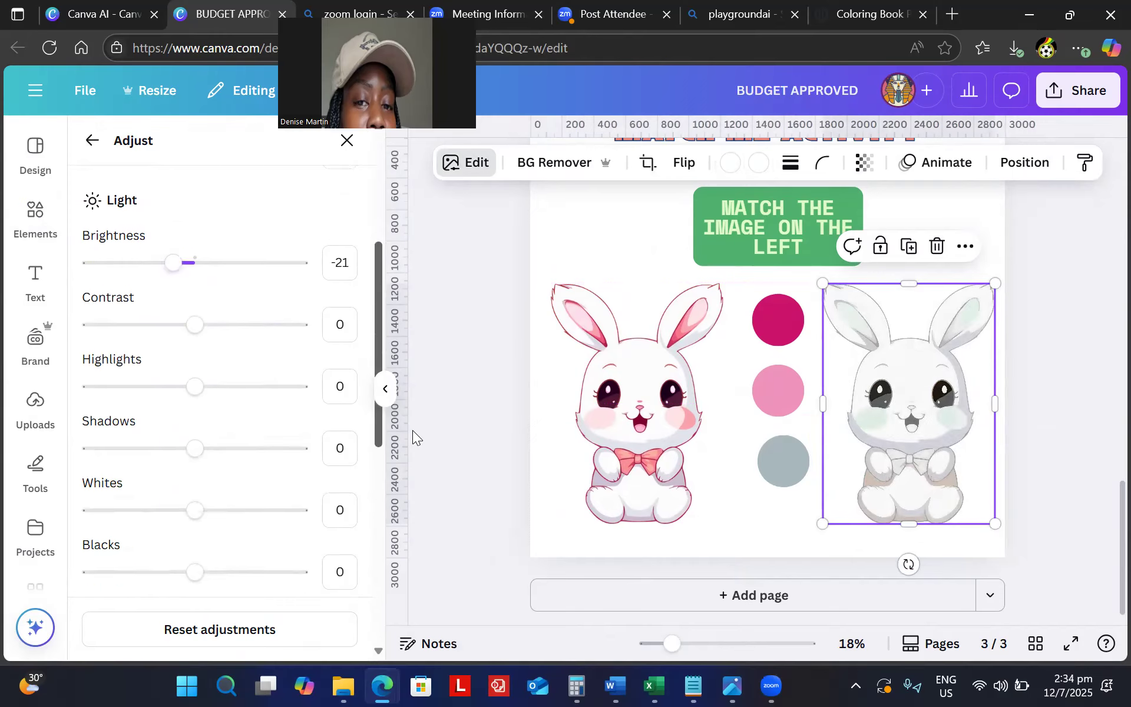
left_click_drag(197, 509, 233, 504)
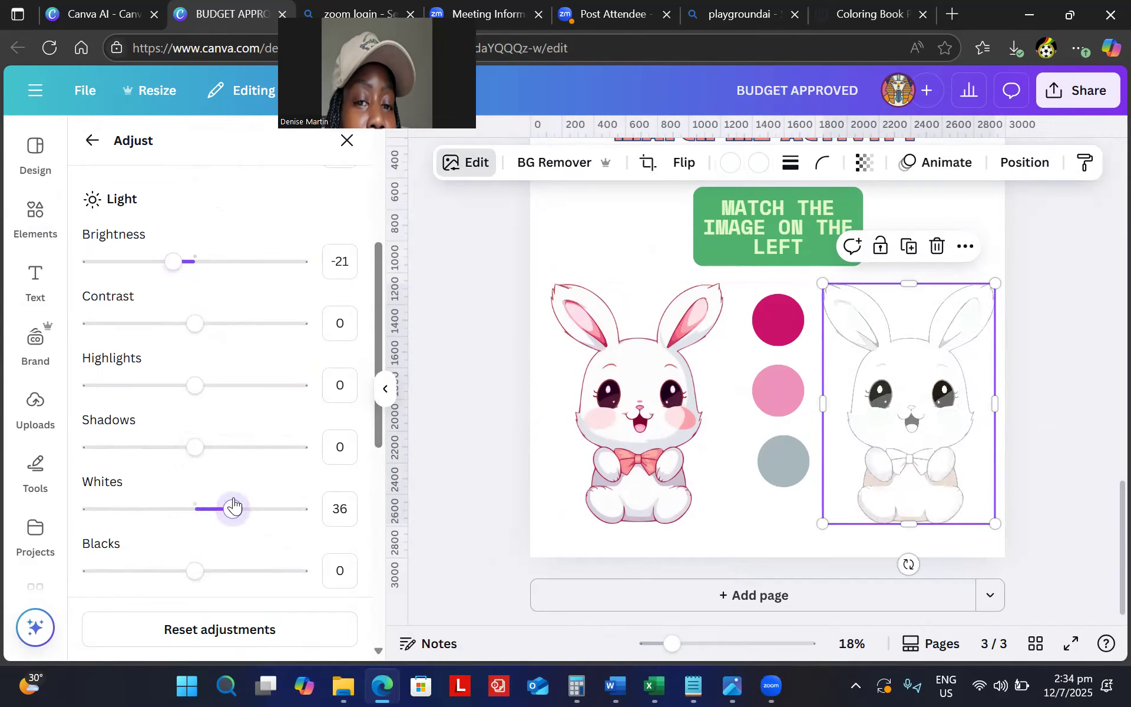
left_click_drag(195, 571, 371, 578)
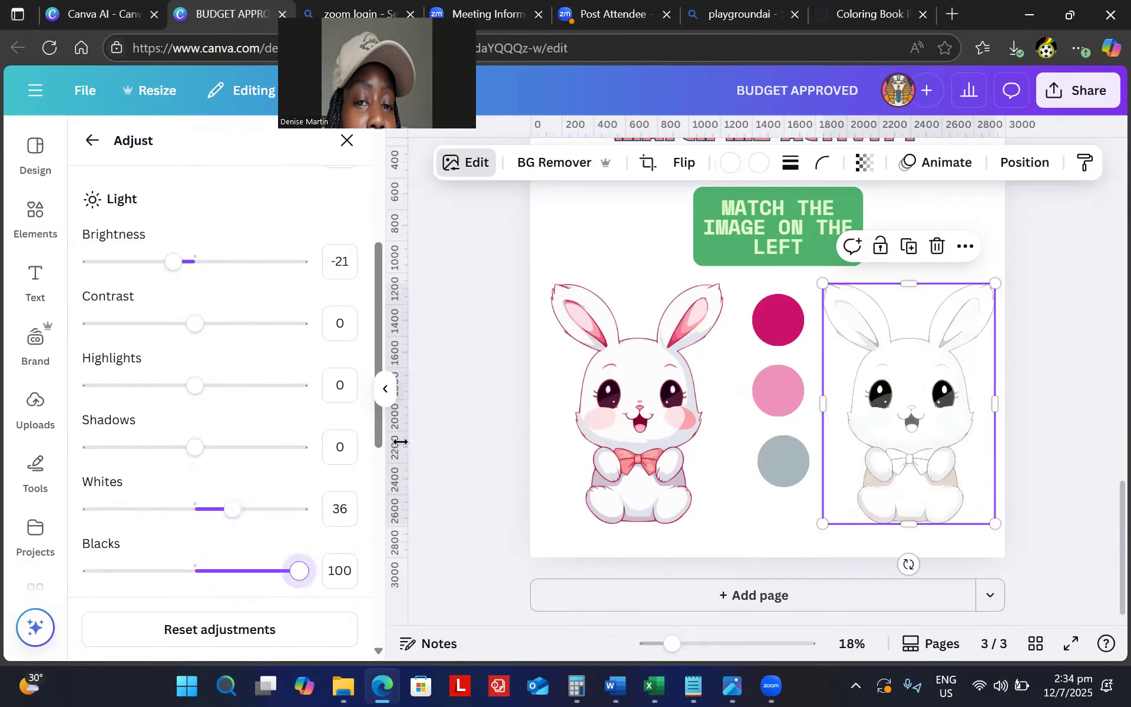
Set the right-hand rabbit's Highlights to -23 and Contrast to 9, and leave the image adjustments.
left_click_drag(195, 386, 403, 400)
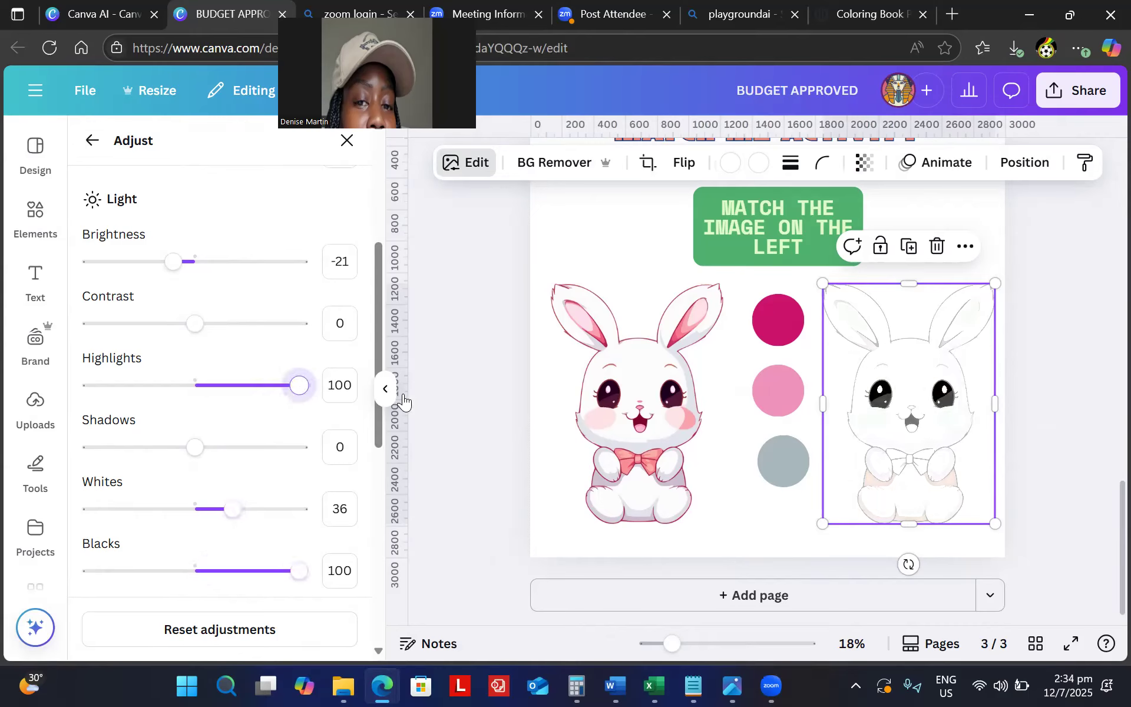
left_click(170, 405)
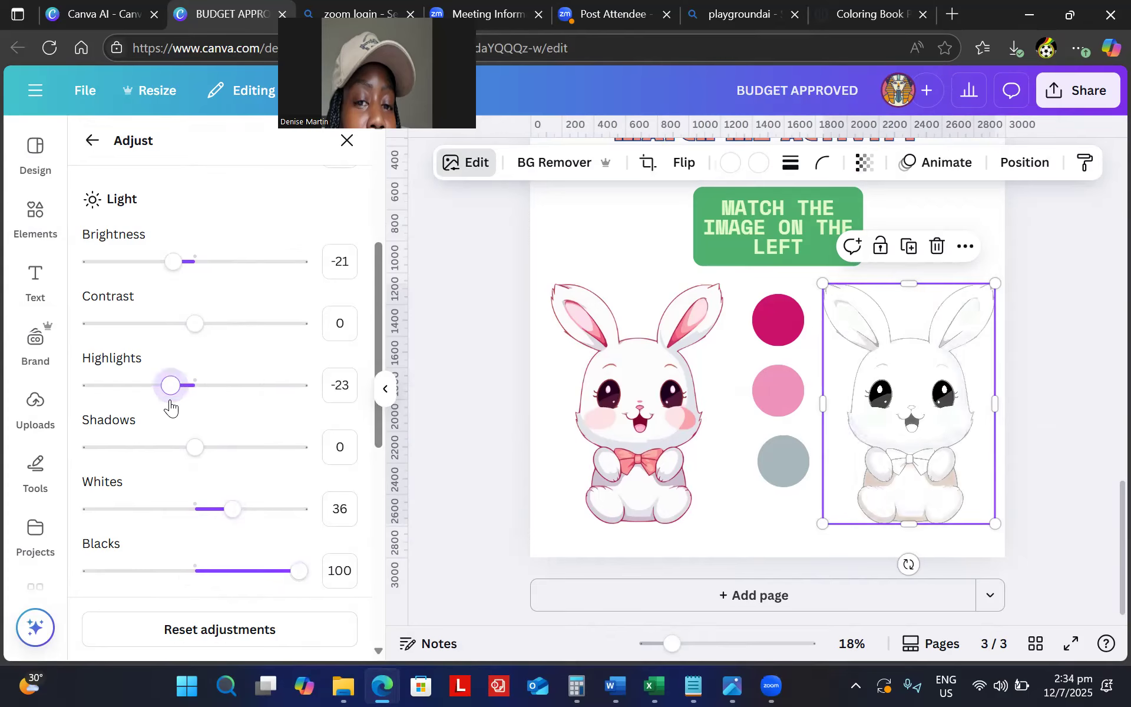
mouse_move(194, 323)
left_mouse_down()
mouse_move(383, 331)
mouse_move(205, 331)
left_mouse_up()
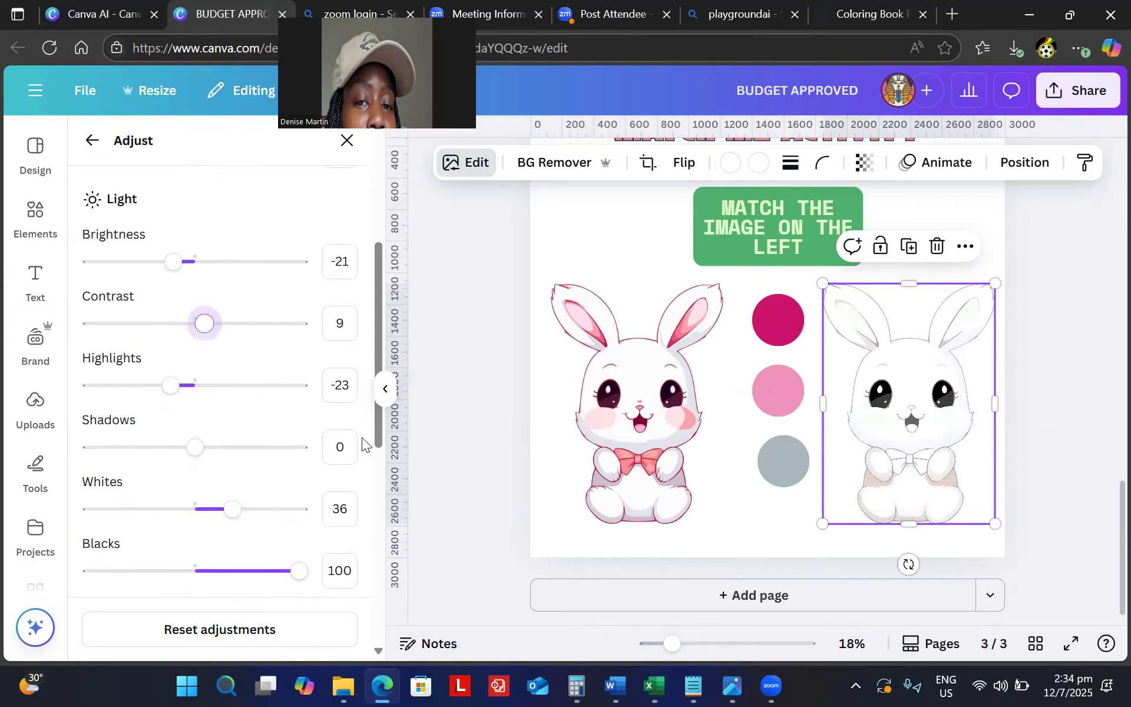
left_click_drag(377, 435, 394, 357)
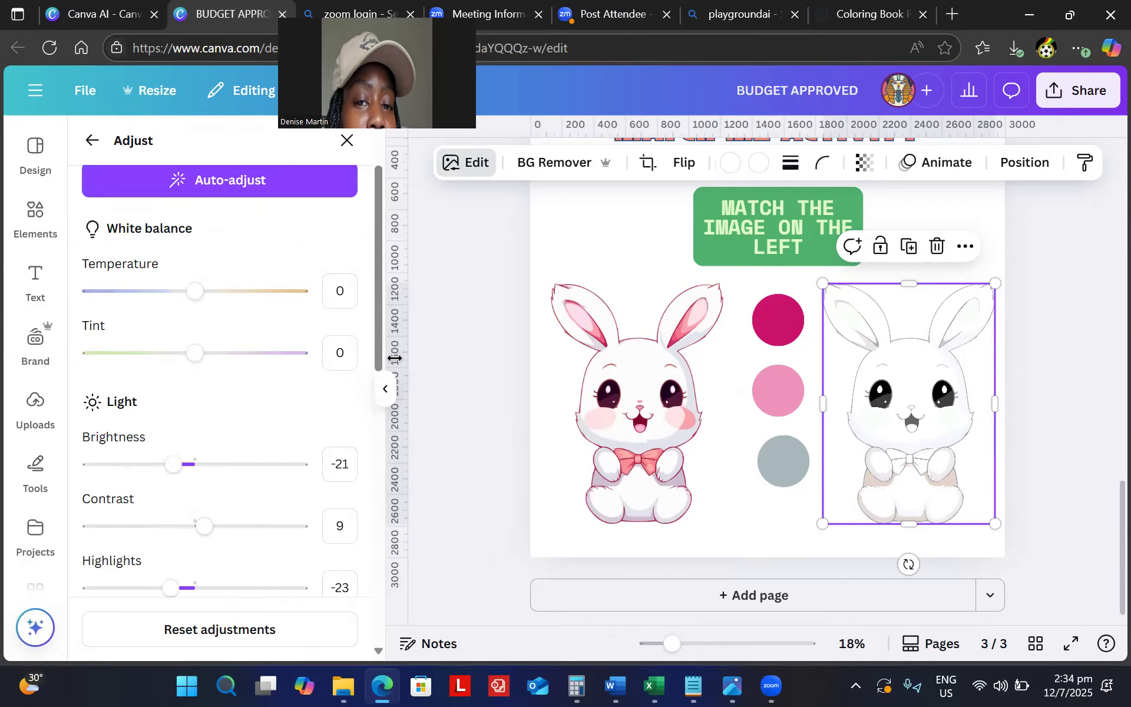
left_click(1071, 525)
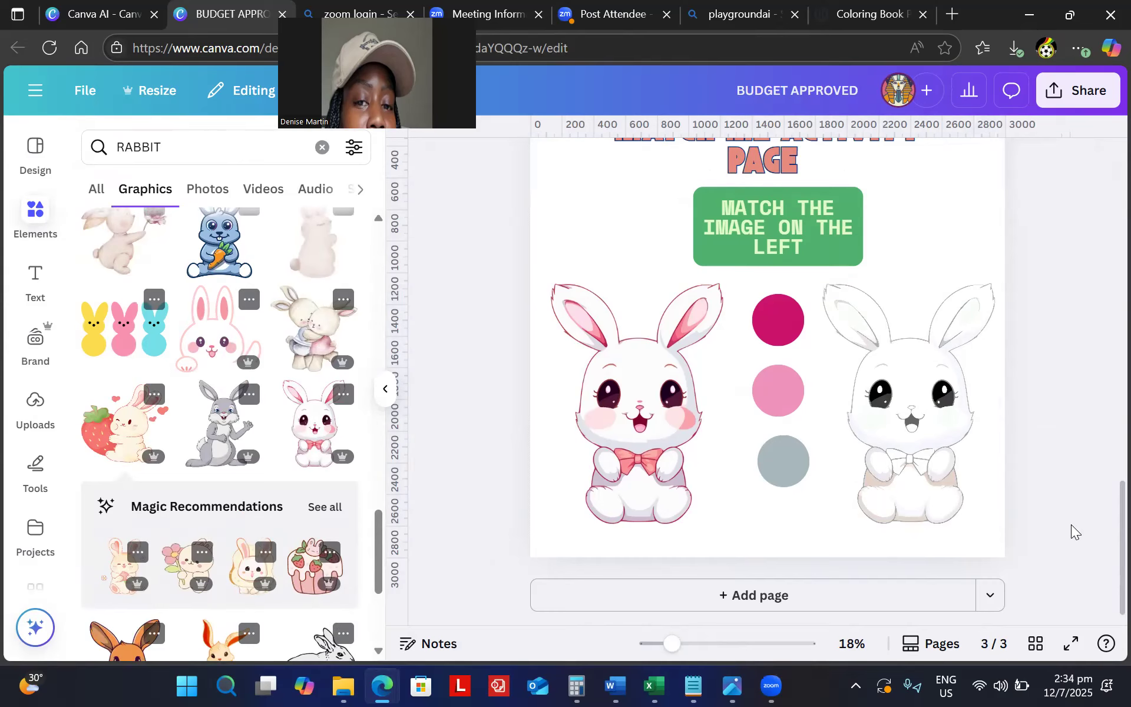
Recolour page 3's top circle pale lilac and its middle circle crimson, using the photo colours of the coloured rabbit.
key("Tab")
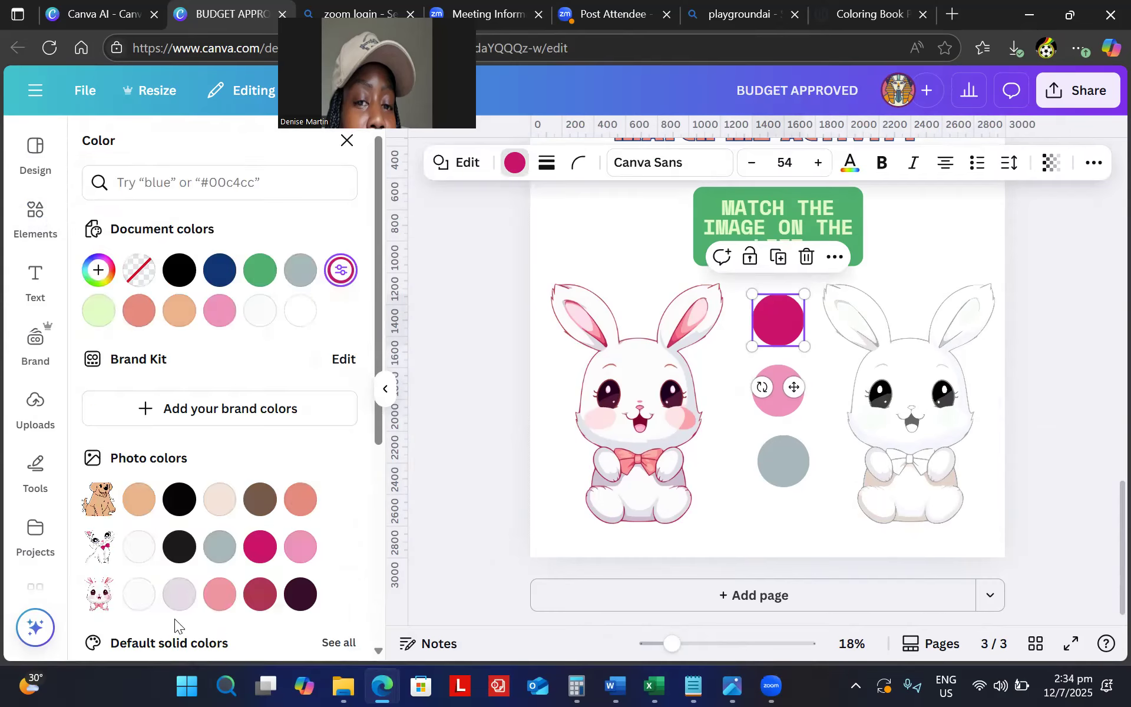
left_click(179, 593)
left_click(779, 394)
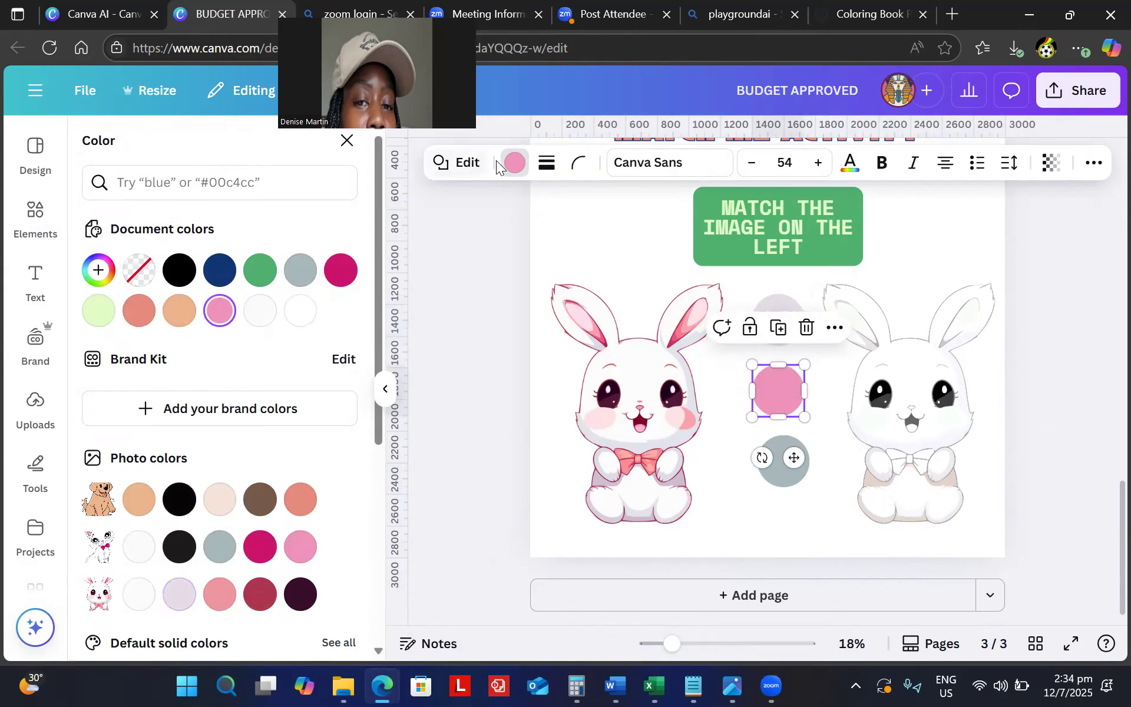
left_click(514, 162)
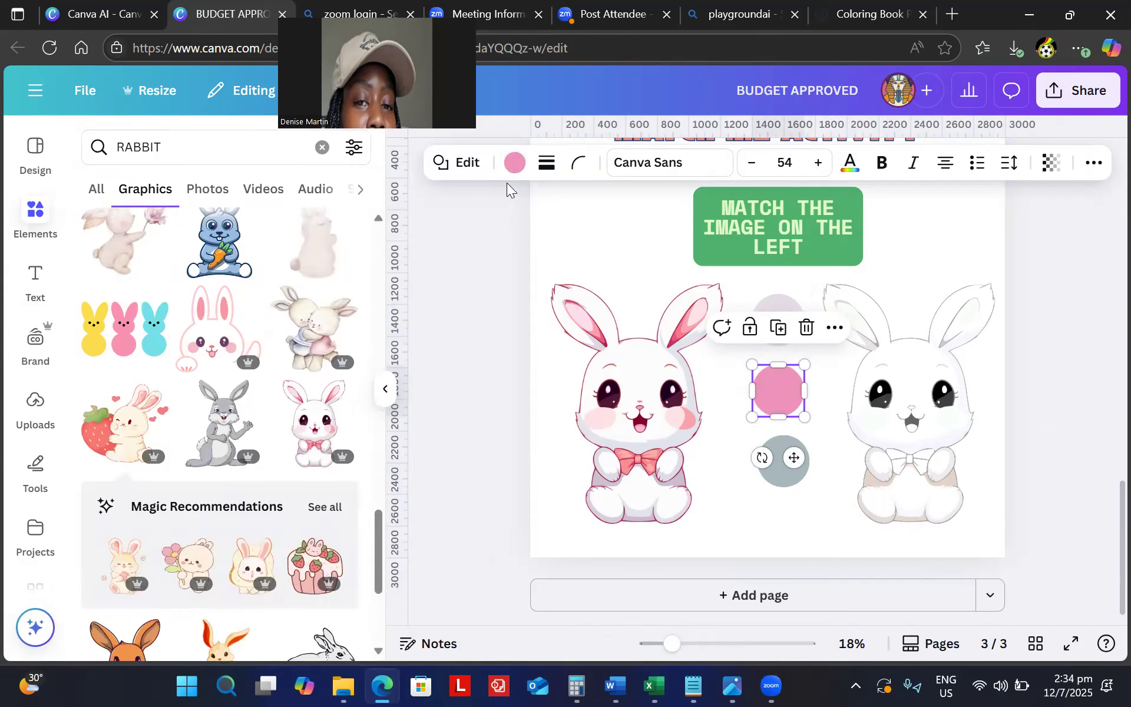
left_click(515, 163)
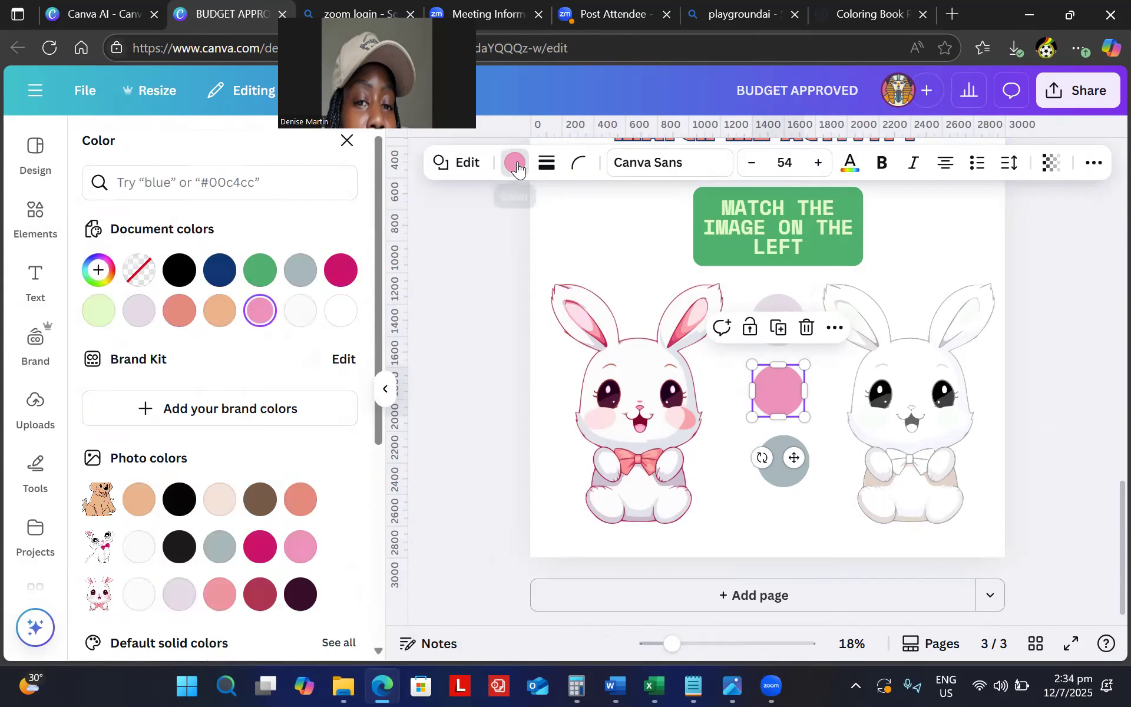
left_click(259, 594)
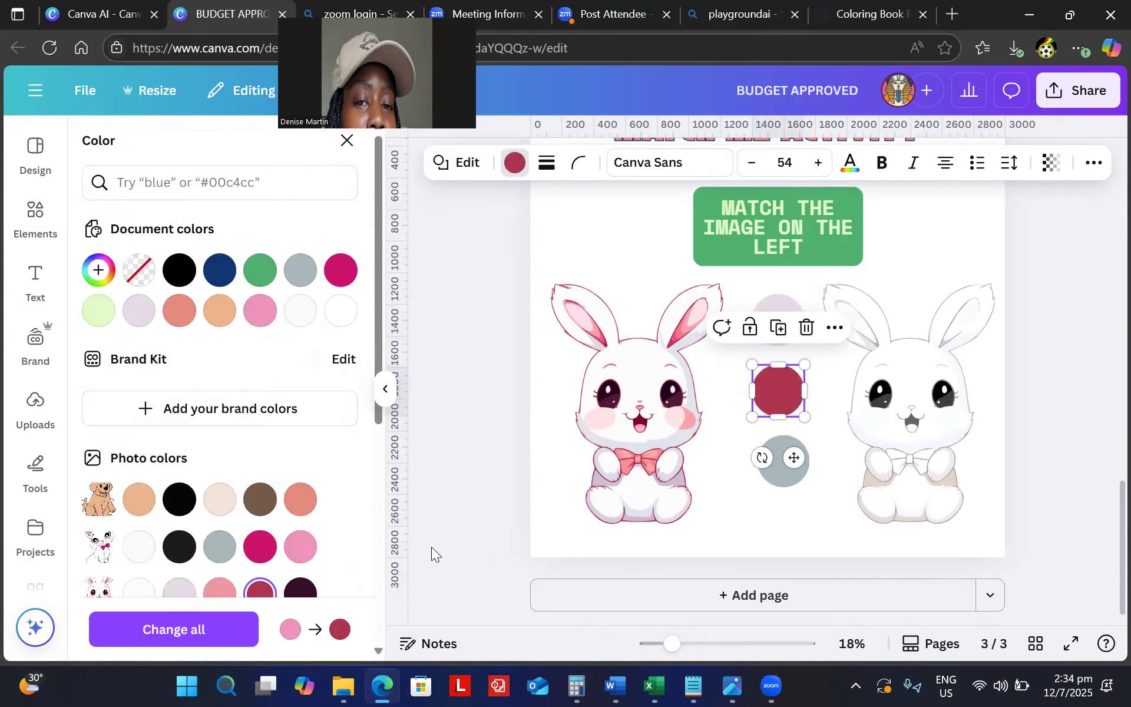
Recolour the bottom circle with the rabbit's light pink photo colour and align it under the other two circles.
left_click(771, 476)
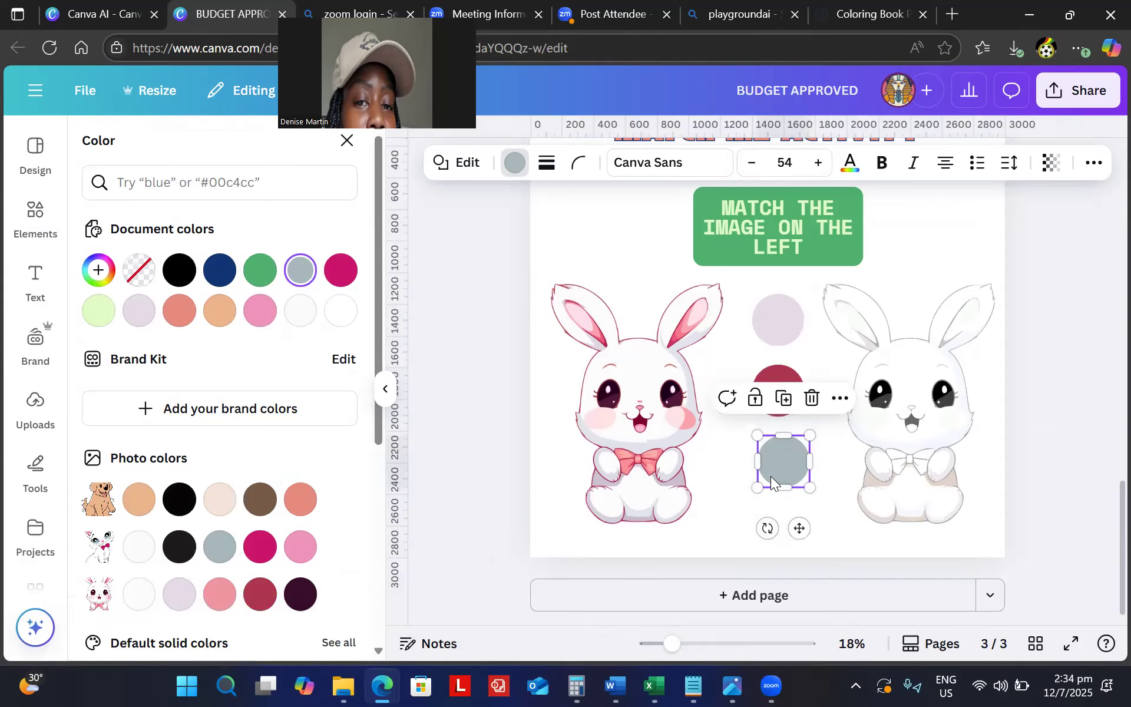
left_click(515, 168)
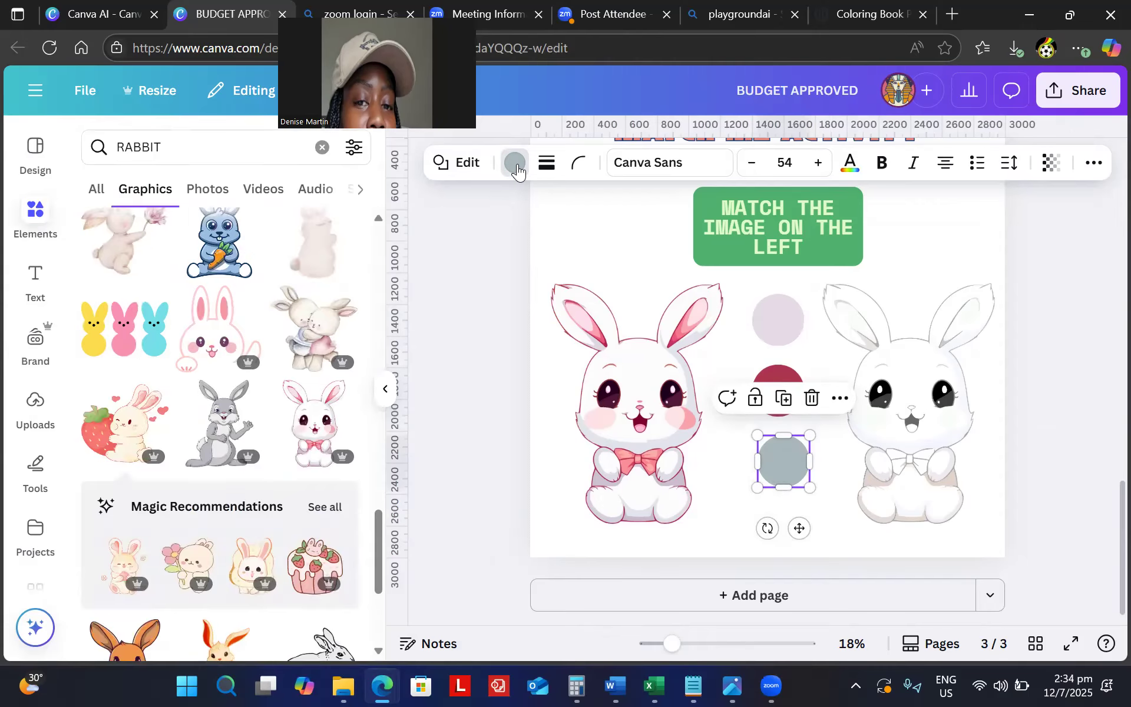
left_click(516, 166)
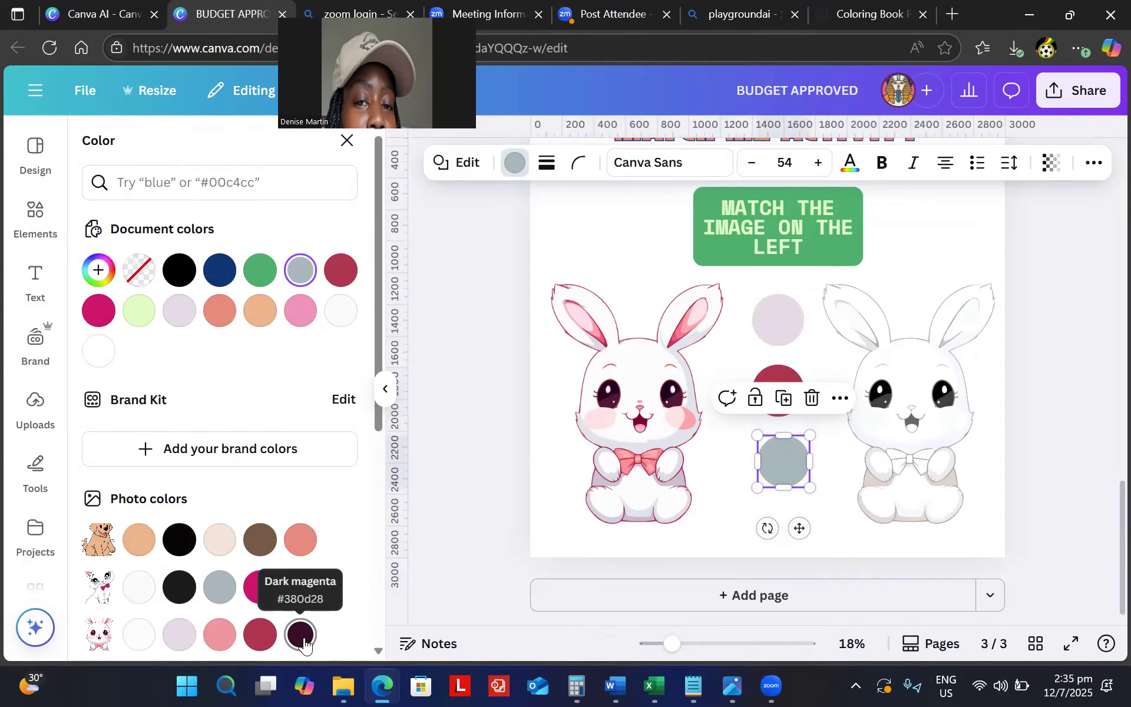
left_click(219, 635)
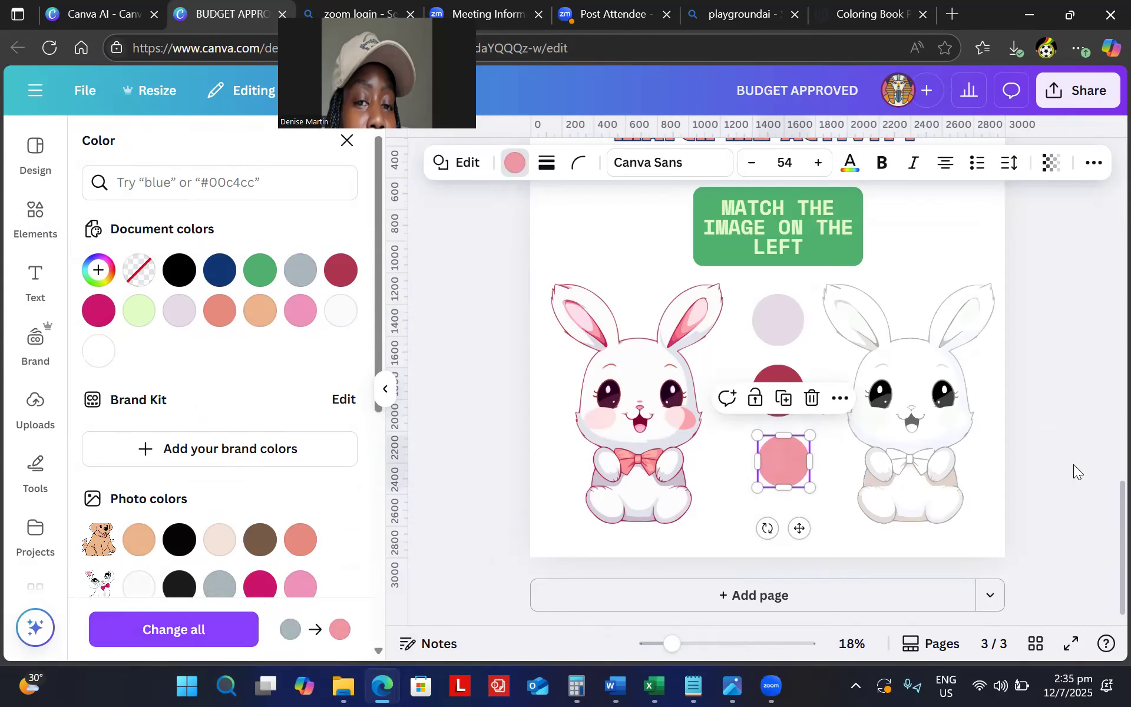
key("Escape")
left_click_drag(793, 465, 786, 467)
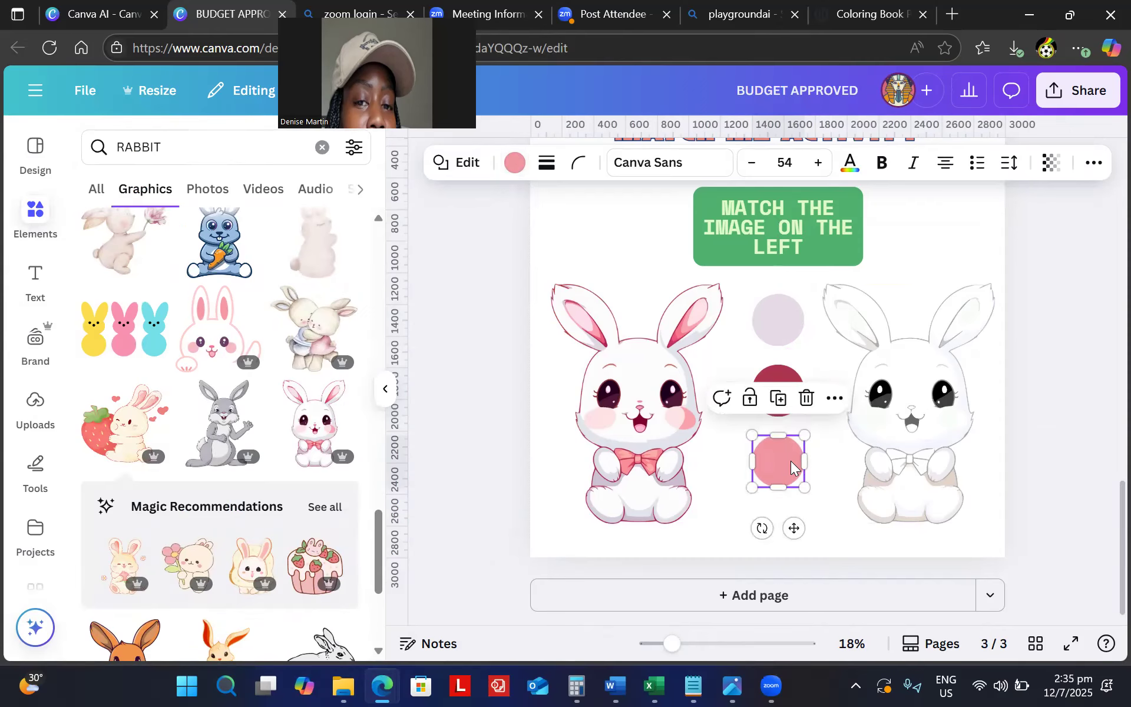
left_click(1106, 411)
Check page 3 against the cat page and duplicate page 3 as a new fourth page.
scroll(1106, 411, "up", 8)
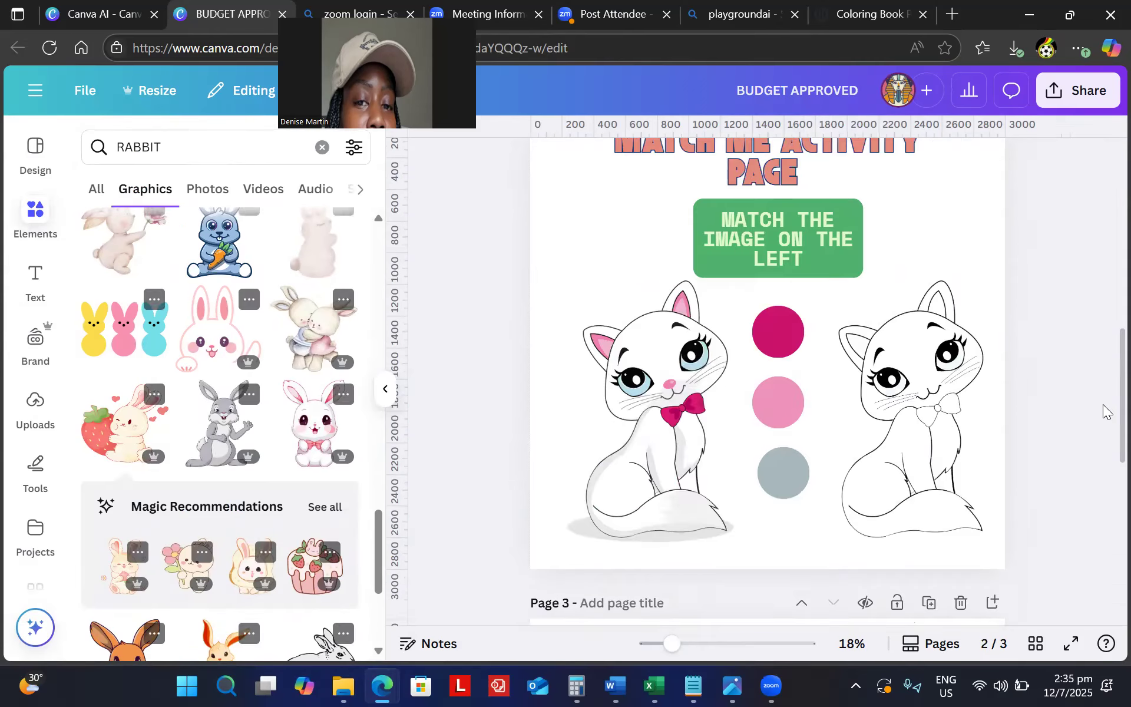
scroll(1107, 411, "down", 8)
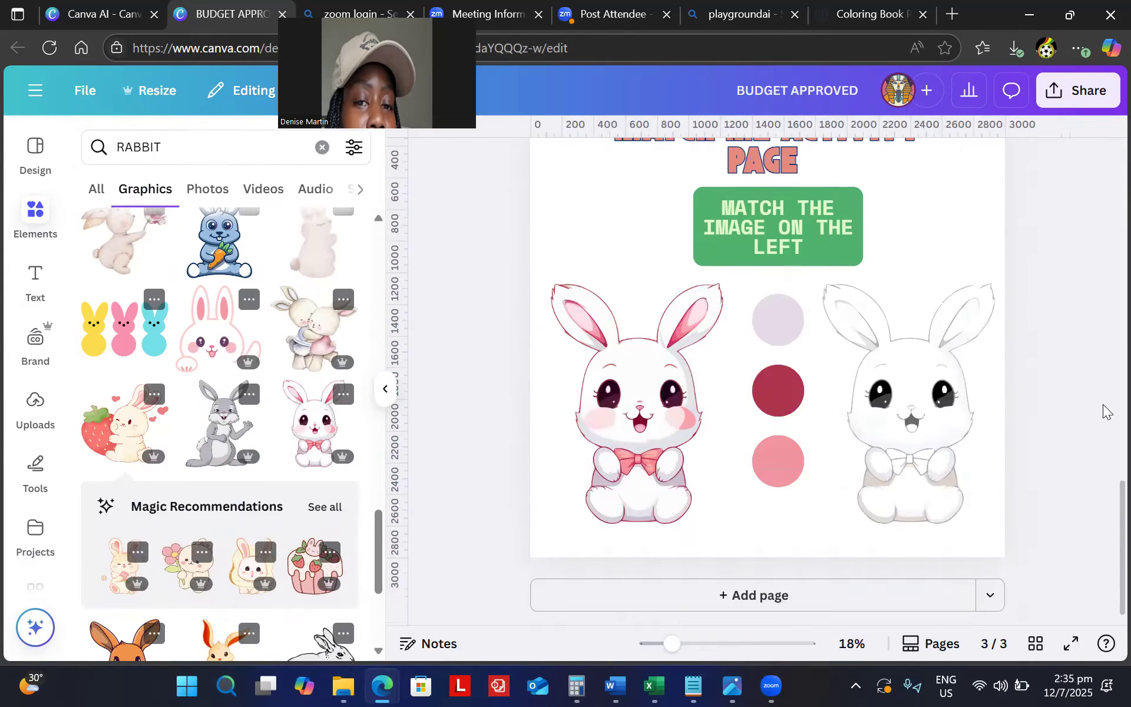
scroll(1106, 411, "up", 3)
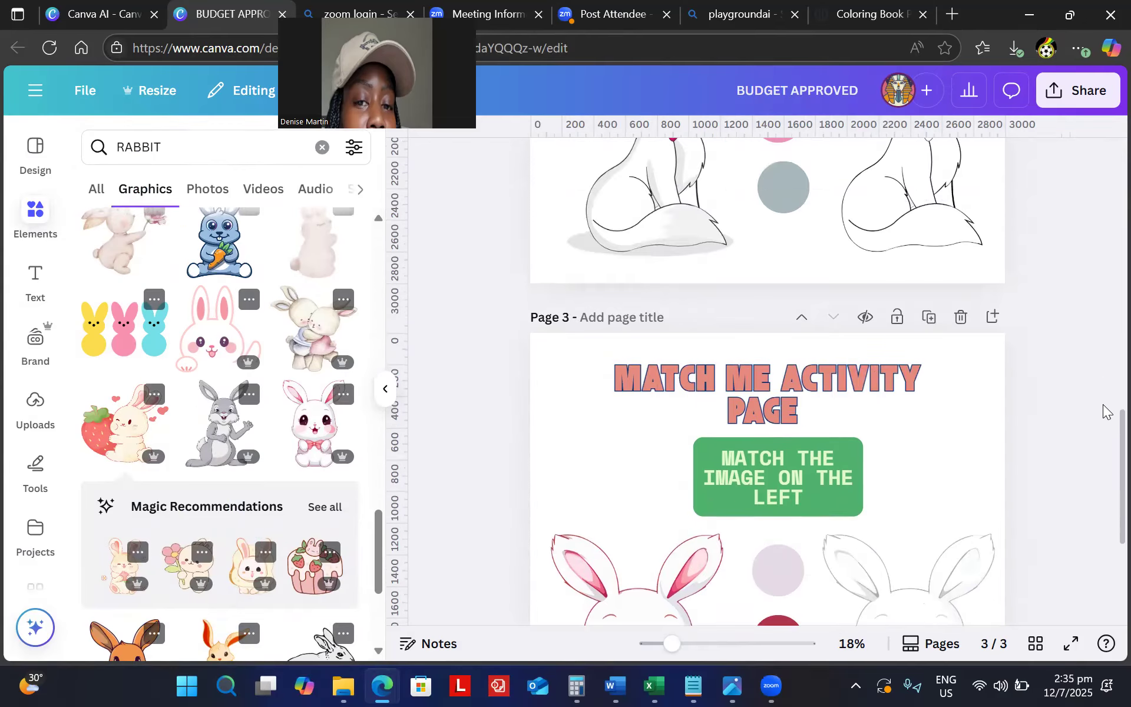
key("ctrl+d")
scroll(1106, 412, "down", 3)
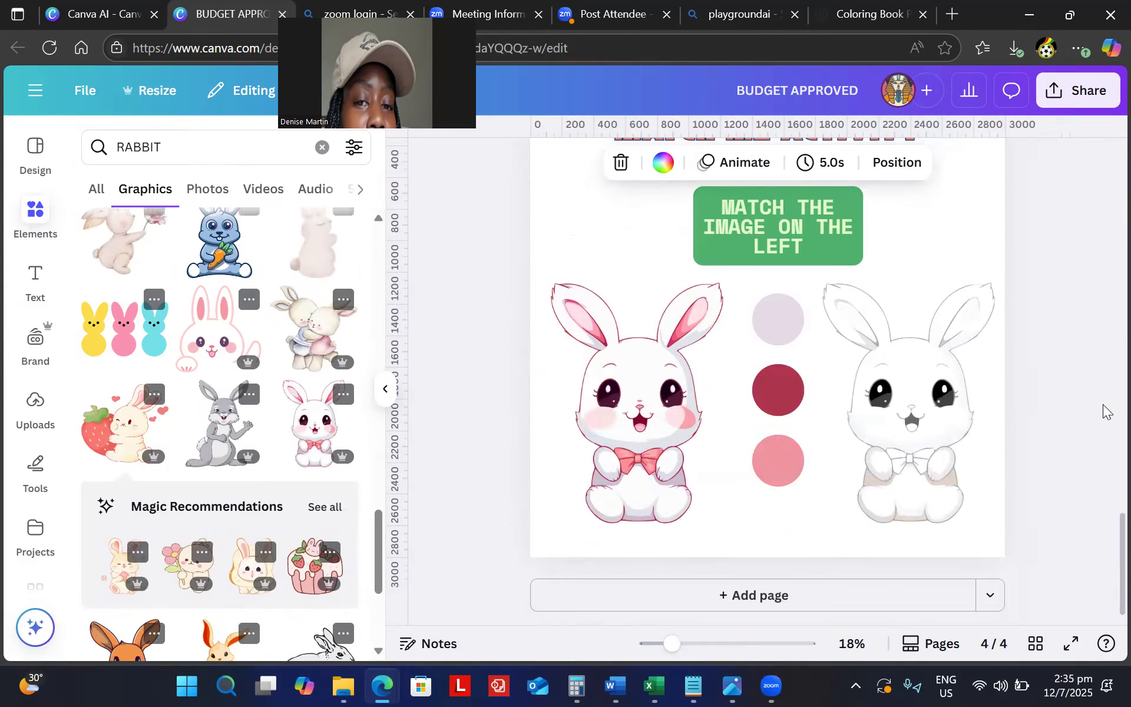
Delete the coloured rabbit and the outline rabbit from page 4, keeping the title, instruction box and circles.
key("Tab")
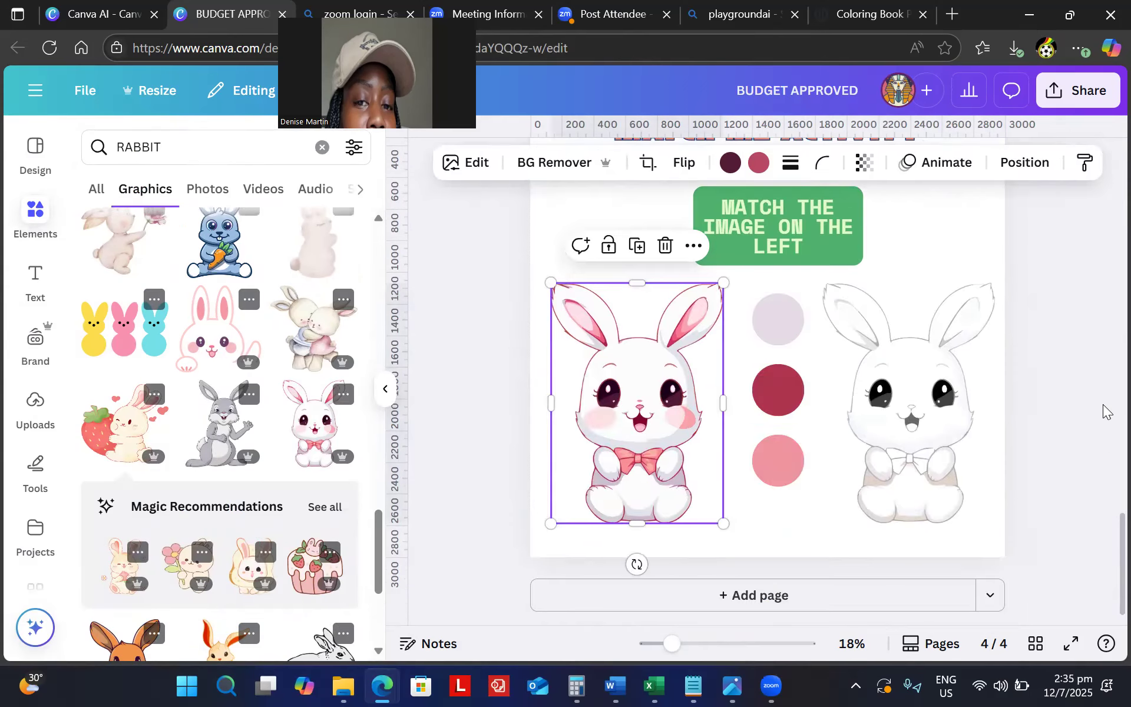
key("Delete")
key("Tab")
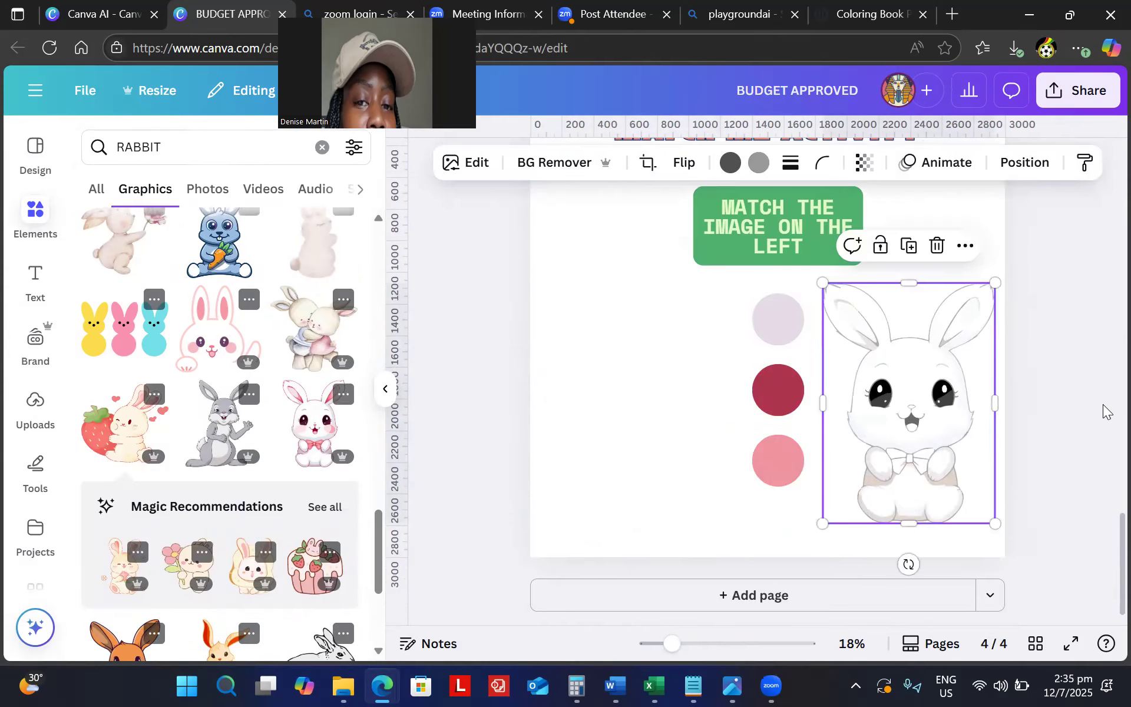
key("Delete")
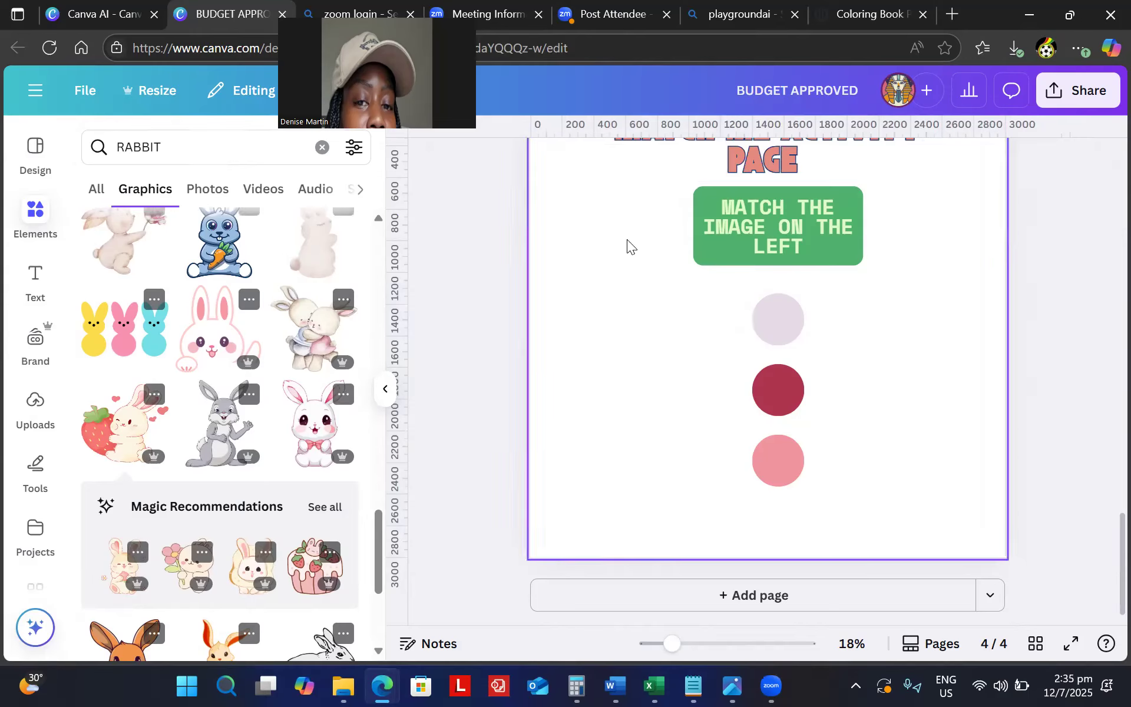
left_click(261, 151)
key("BackSpace")
key("BackSpace")
key("BackSpace")
key("BackSpace")
key("BackSpace")
key("BackSpace")
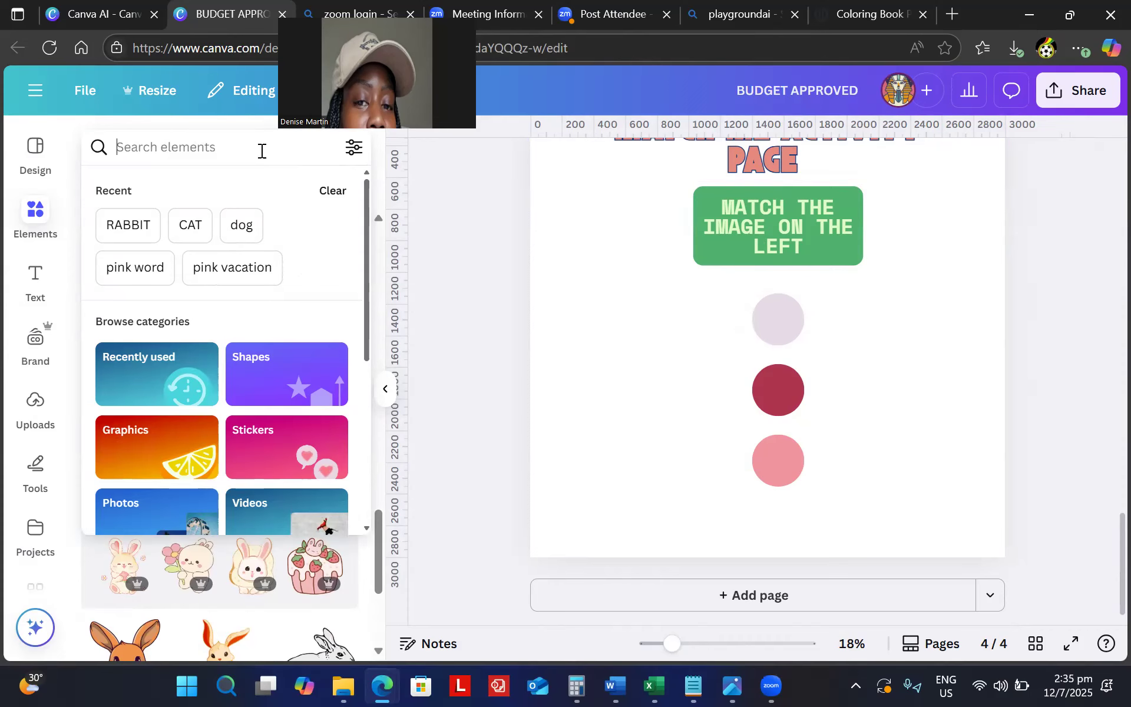
scroll(262, 151, "down", 2)
key("ctrl+z")
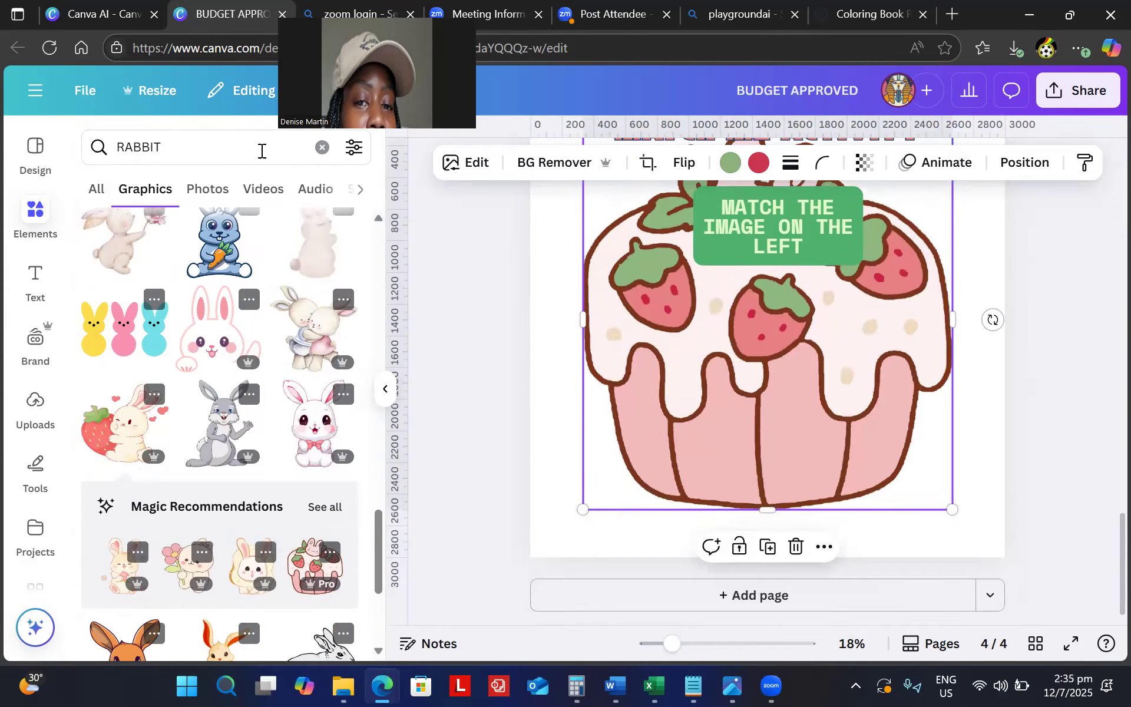
key("Delete")
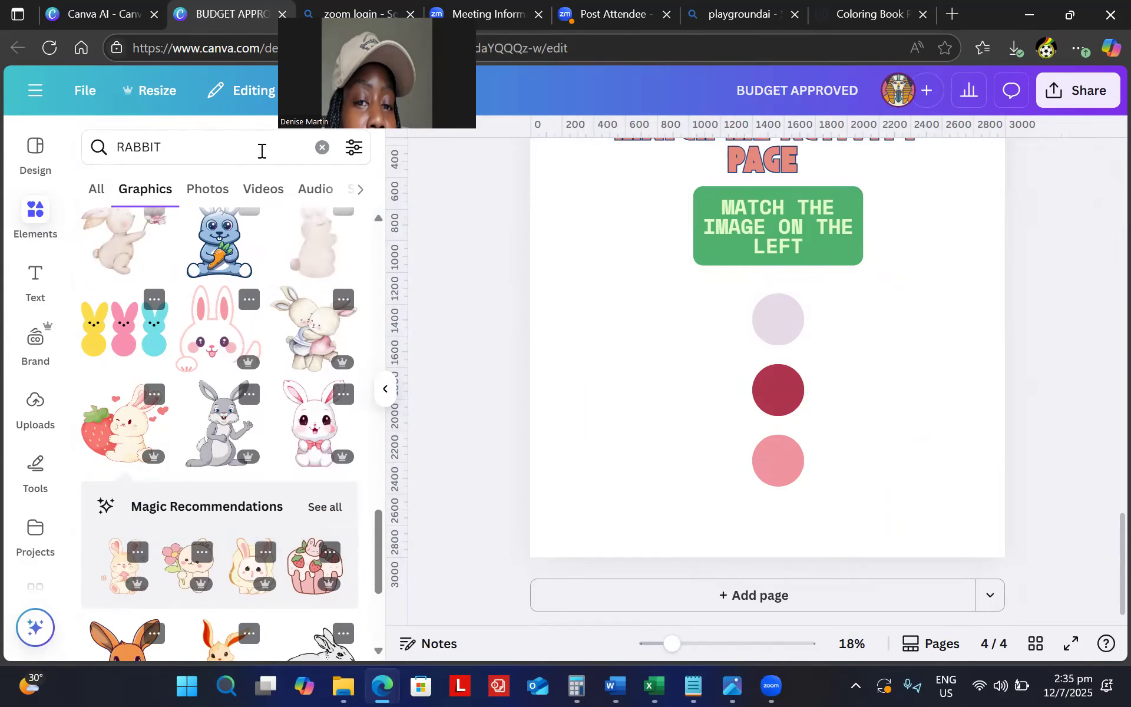
Look through the rabbit graphics for another animal picture suitable for page 4.
scroll(262, 150, "down", 5)
scroll(262, 151, "down", 2)
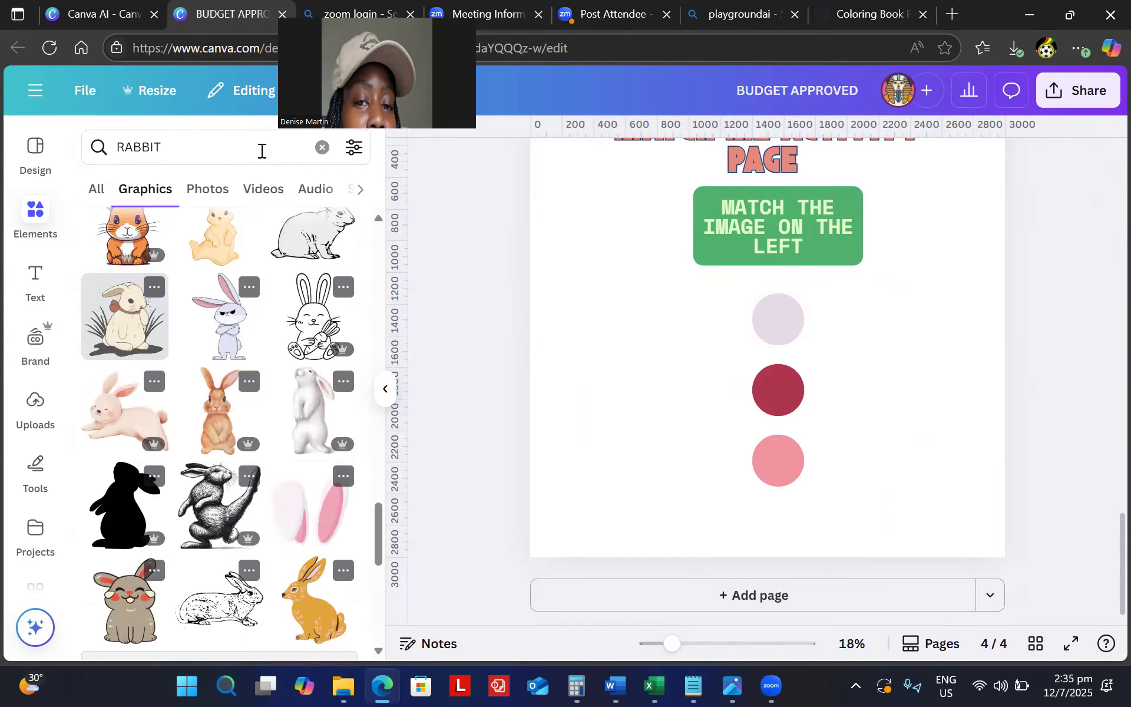
scroll(263, 151, "down", 3)
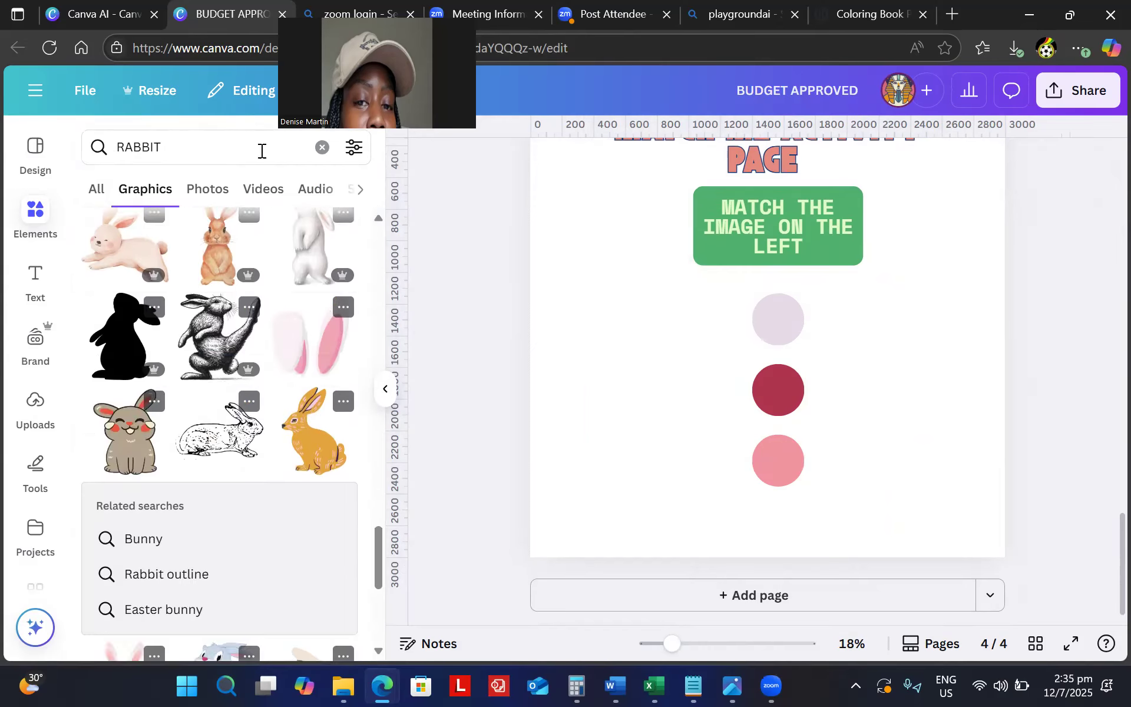
scroll(263, 151, "down", 7)
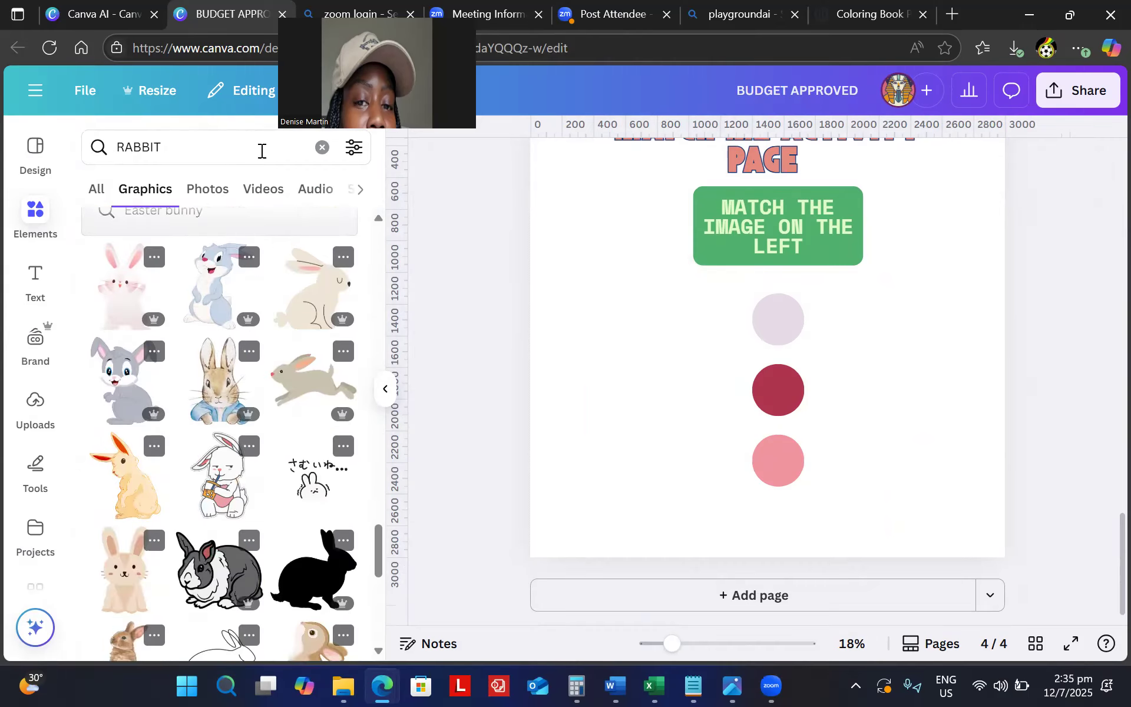
scroll(262, 150, "down", 3)
scroll(263, 150, "down", 2)
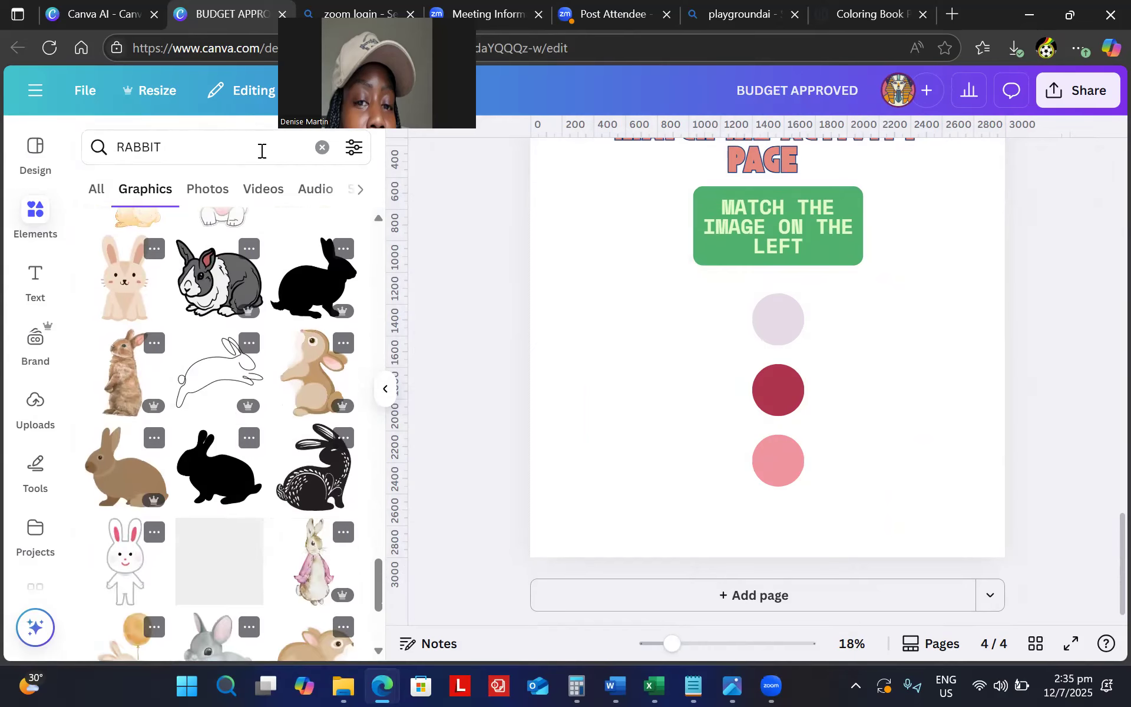
scroll(263, 151, "down", 5)
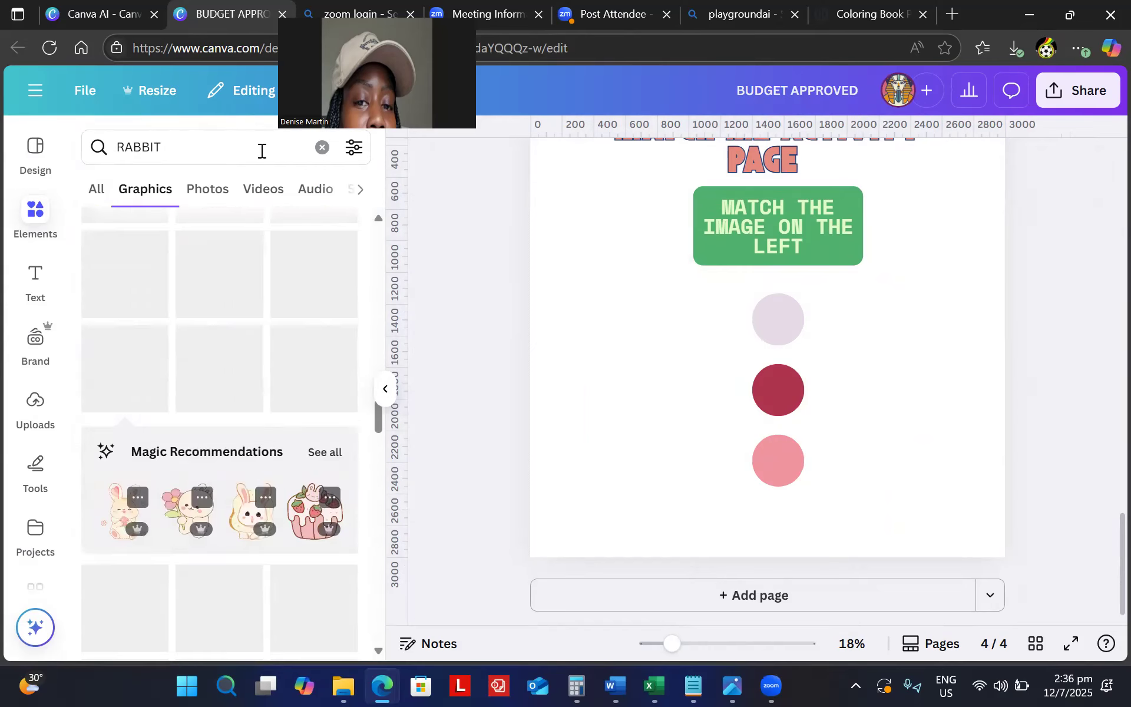
Replace the RABBIT search with a graphics search for BEAR.
left_click(261, 151)
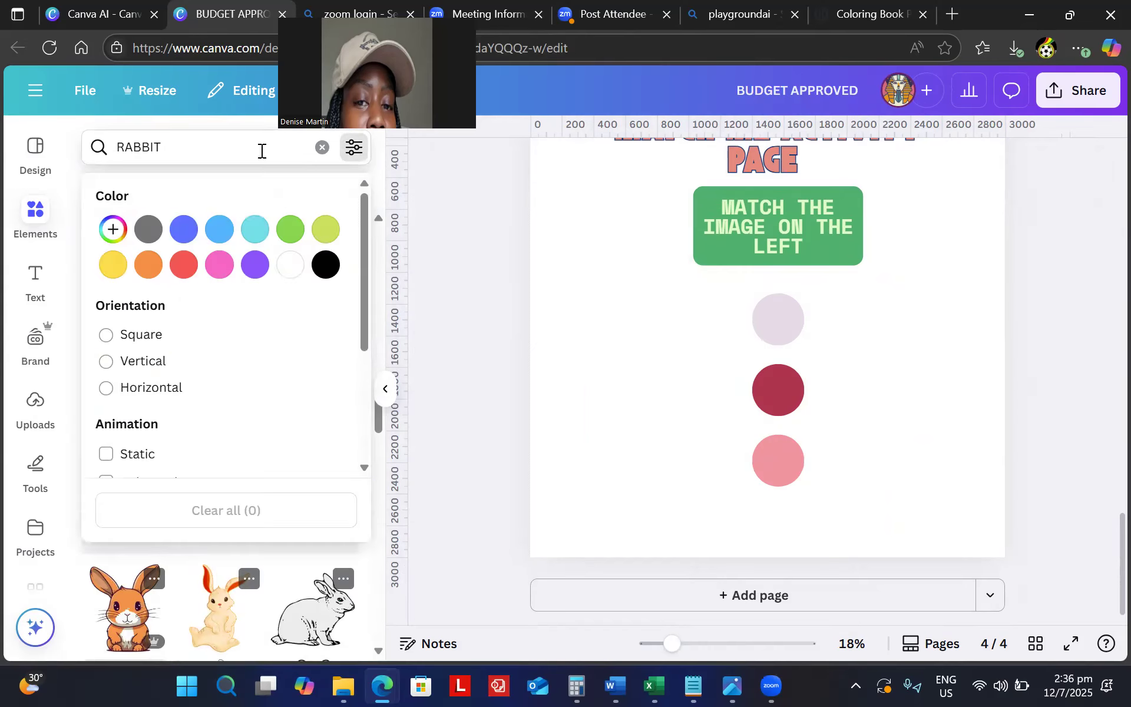
key("BackSpace")
key("BackSpace")
key("BackSpace")
key("BackSpace")
key("BackSpace")
key("BackSpace")
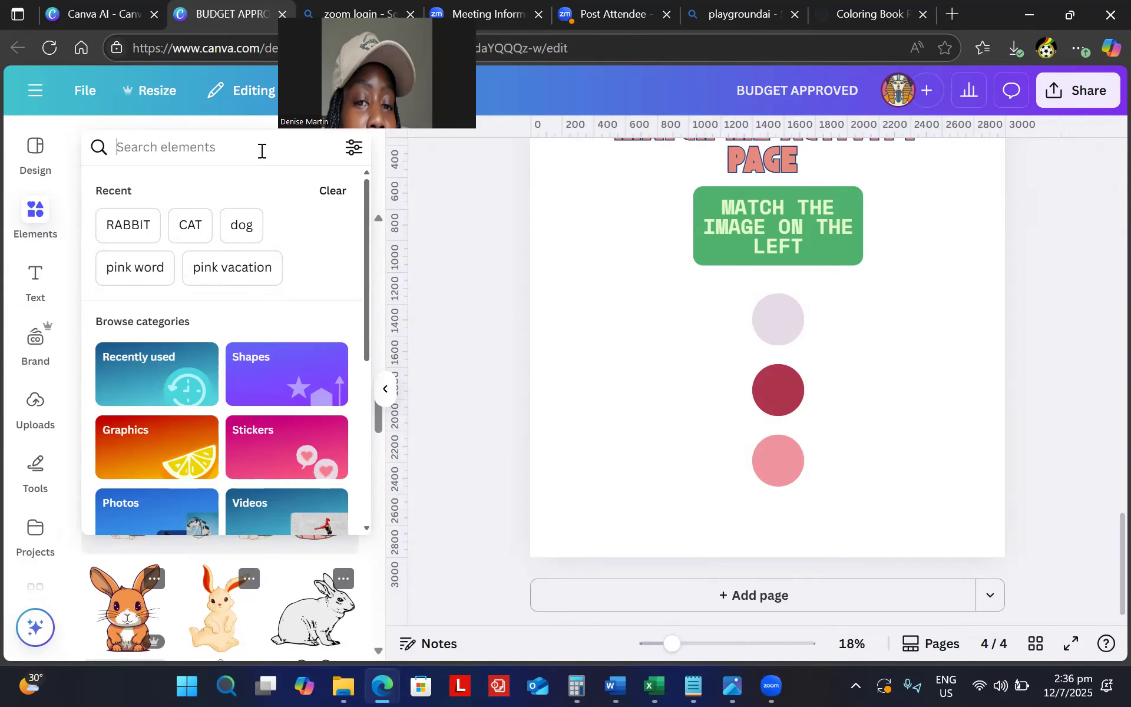
type("BEAR")
key("Return")
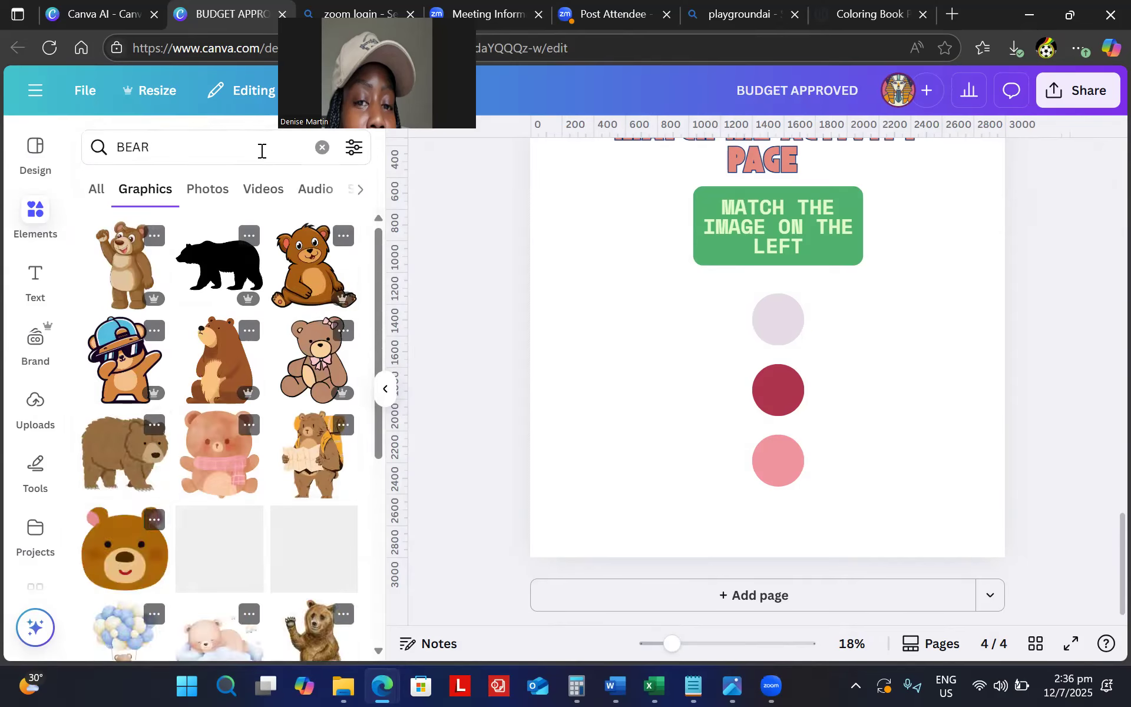
Add the dabbing bear with blue cap and sunglasses to page 4, shrunk and placed left of the circles.
left_click(115, 361)
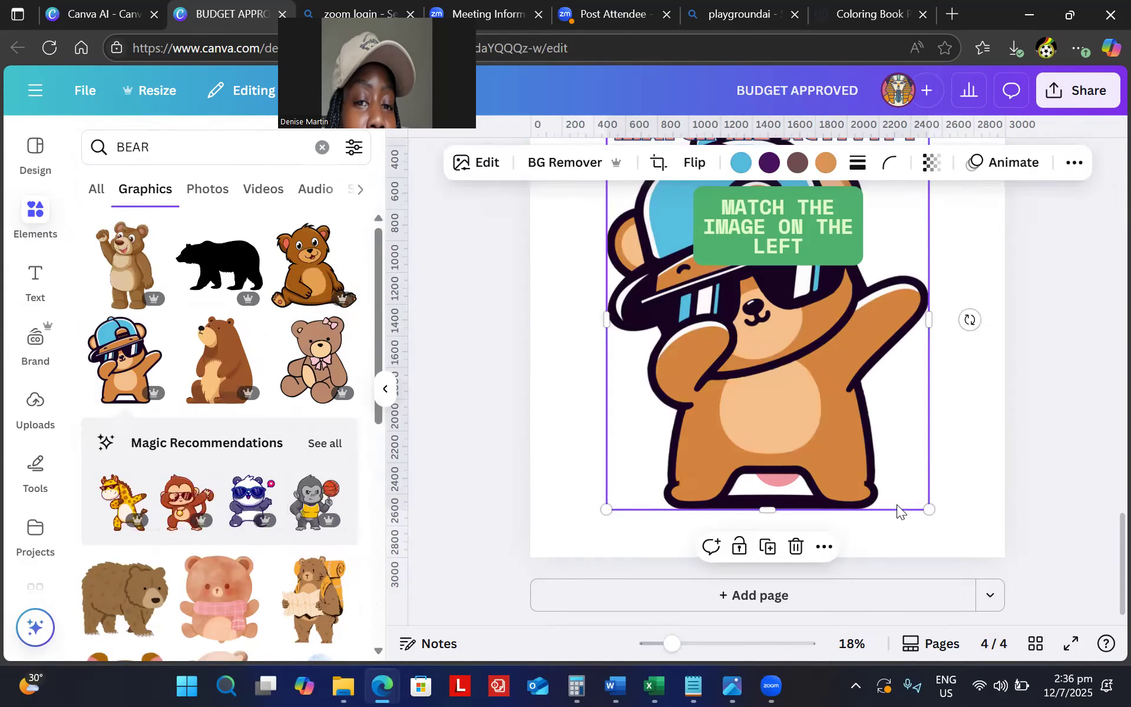
left_click_drag(928, 506, 789, 345)
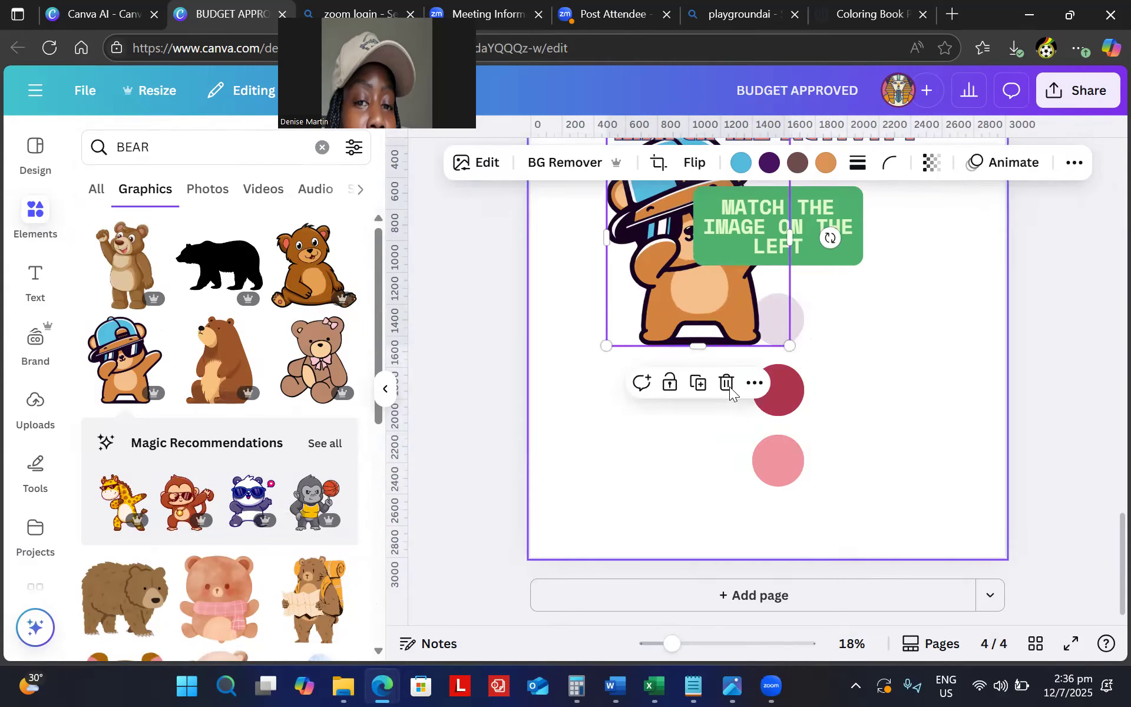
mouse_move(696, 339)
left_mouse_down()
mouse_move(648, 518)
mouse_move(643, 480)
left_mouse_up()
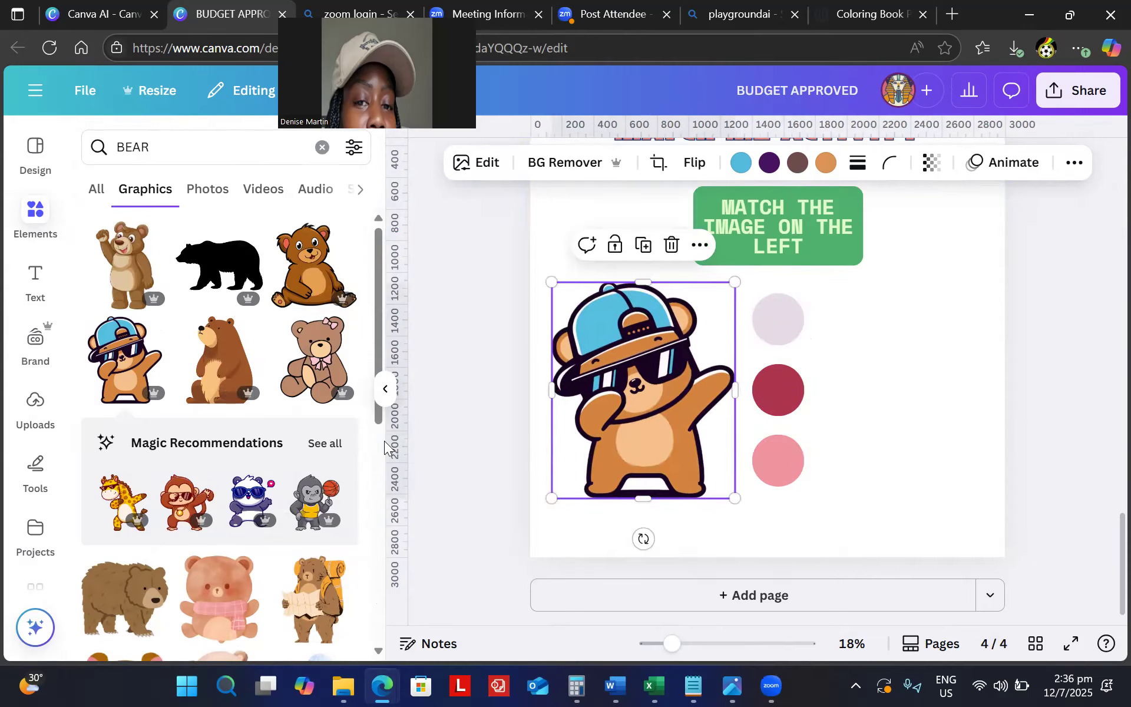
Browse the BEAR graphics for a simpler bear with clear outlines and flat colours.
left_click_drag(378, 417, 415, 686)
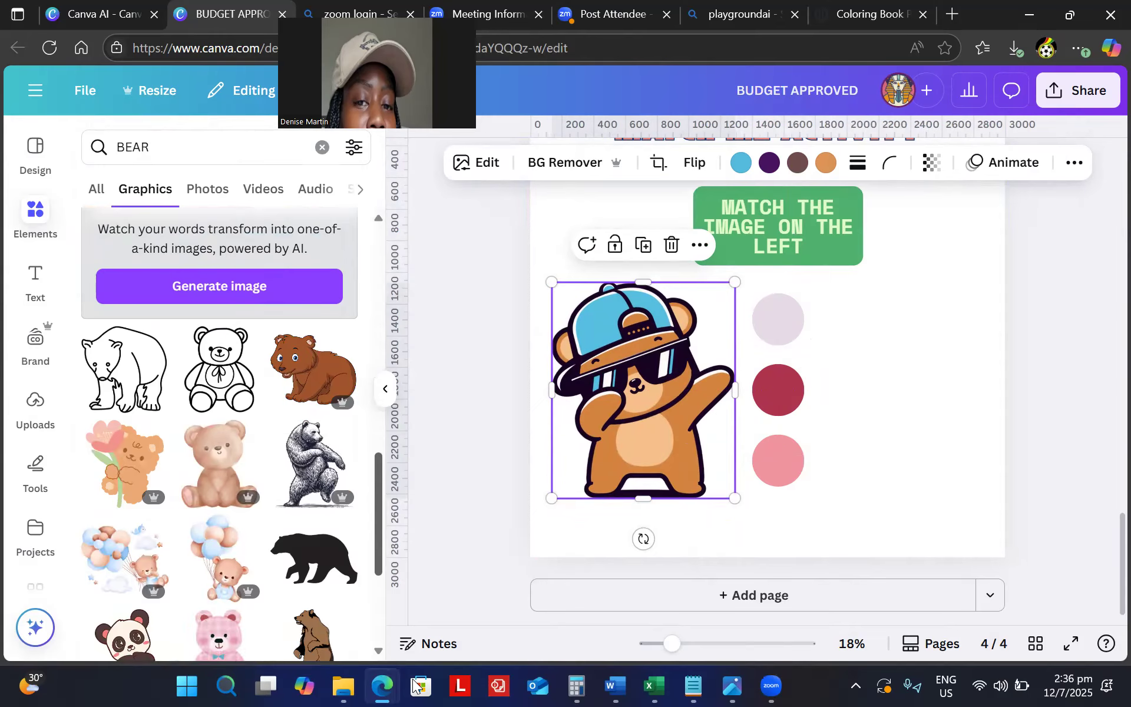
scroll(376, 577, "down", 5)
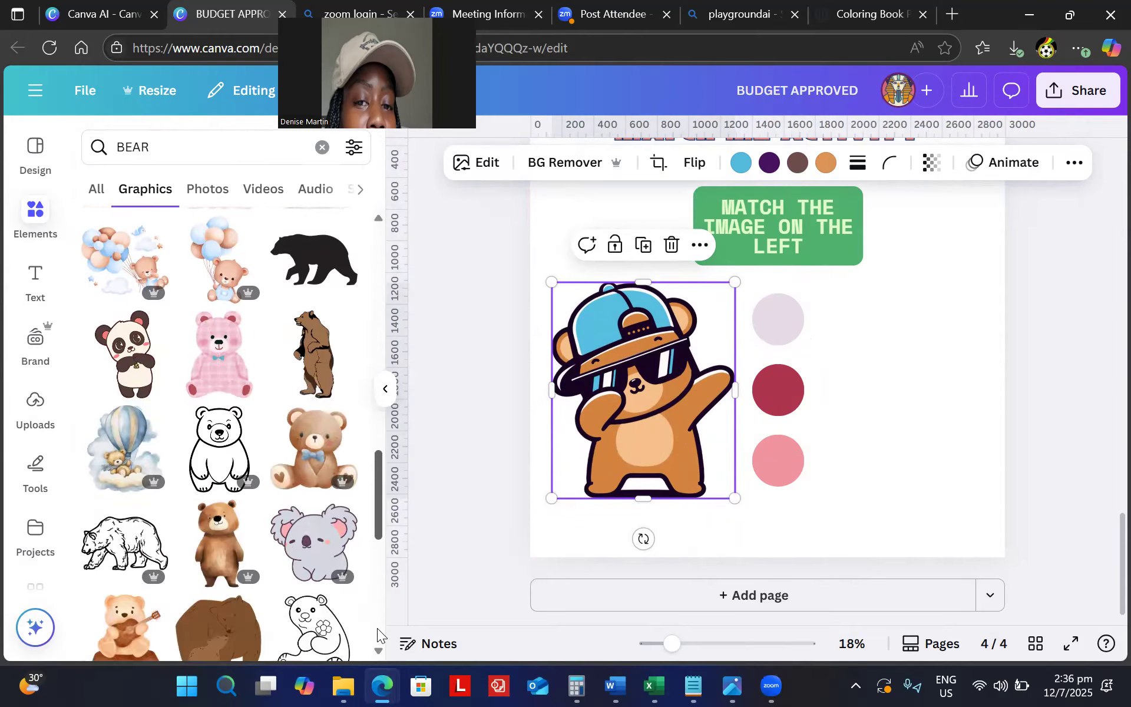
scroll(377, 636, "down", 3)
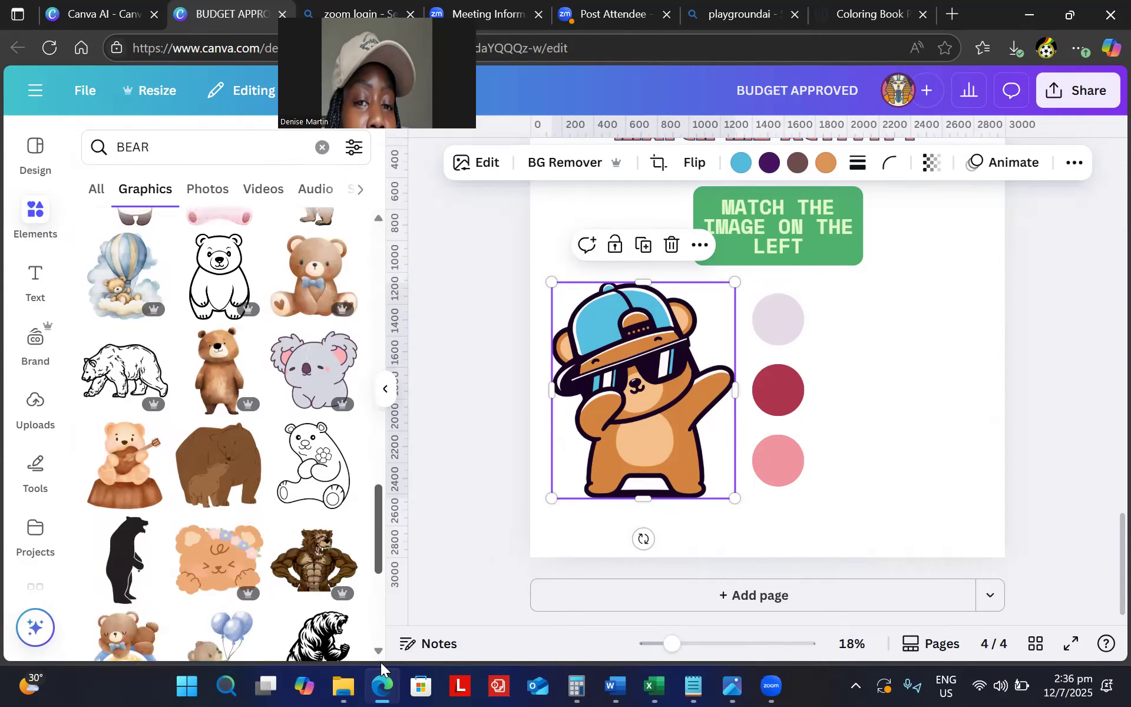
scroll(381, 660, "down", 3)
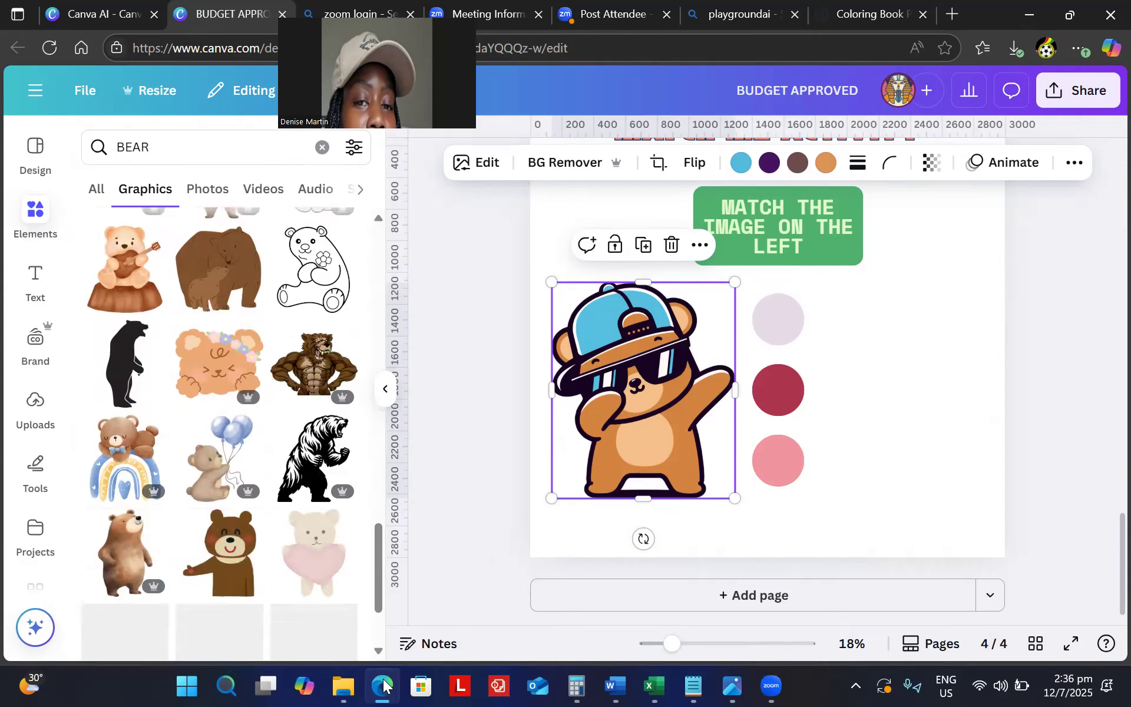
scroll(384, 616, "down", 3)
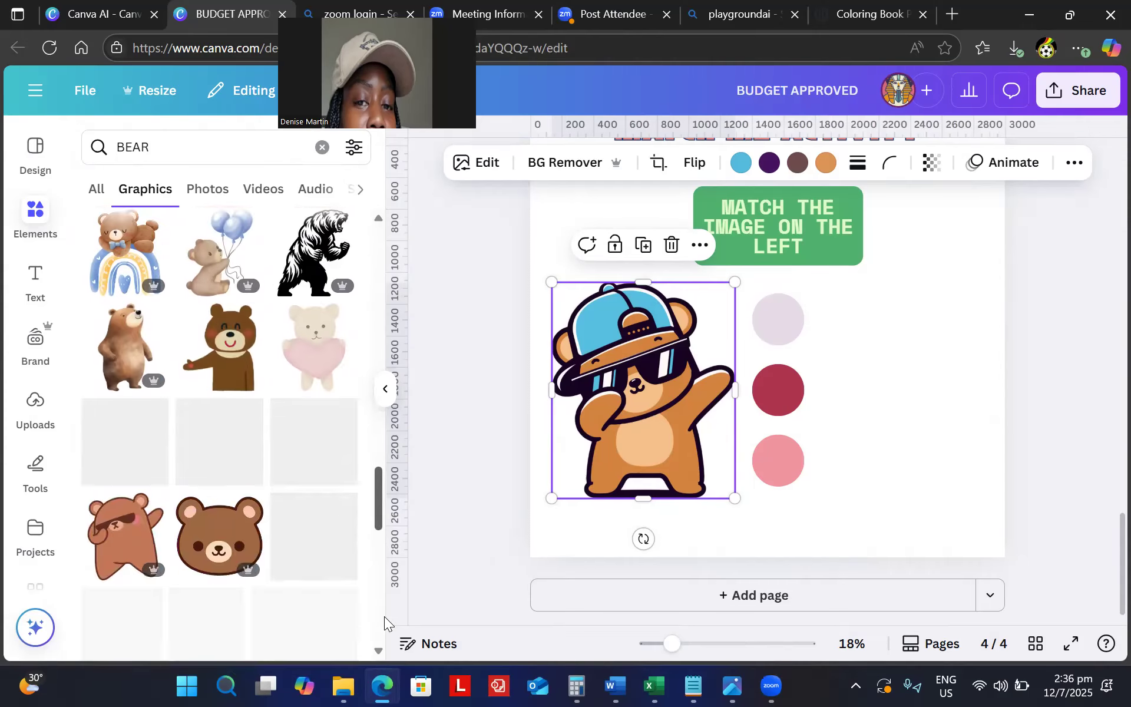
scroll(384, 616, "down", 5)
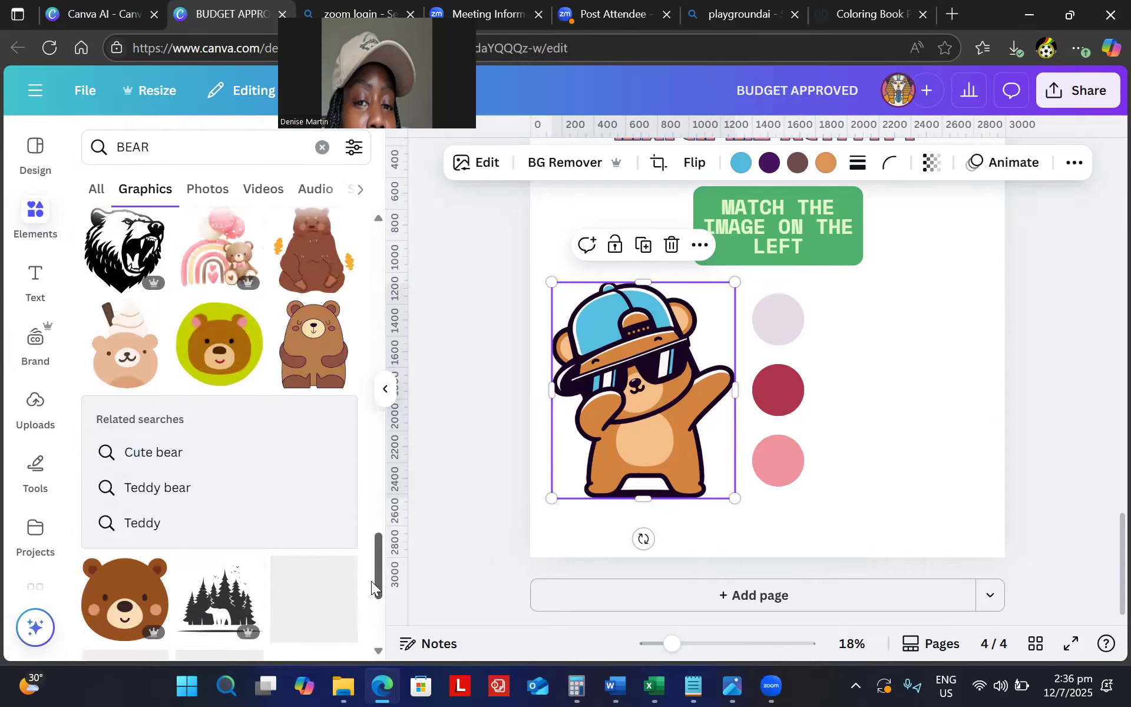
scroll(377, 589, "down", 4)
scroll(382, 630, "down", 3)
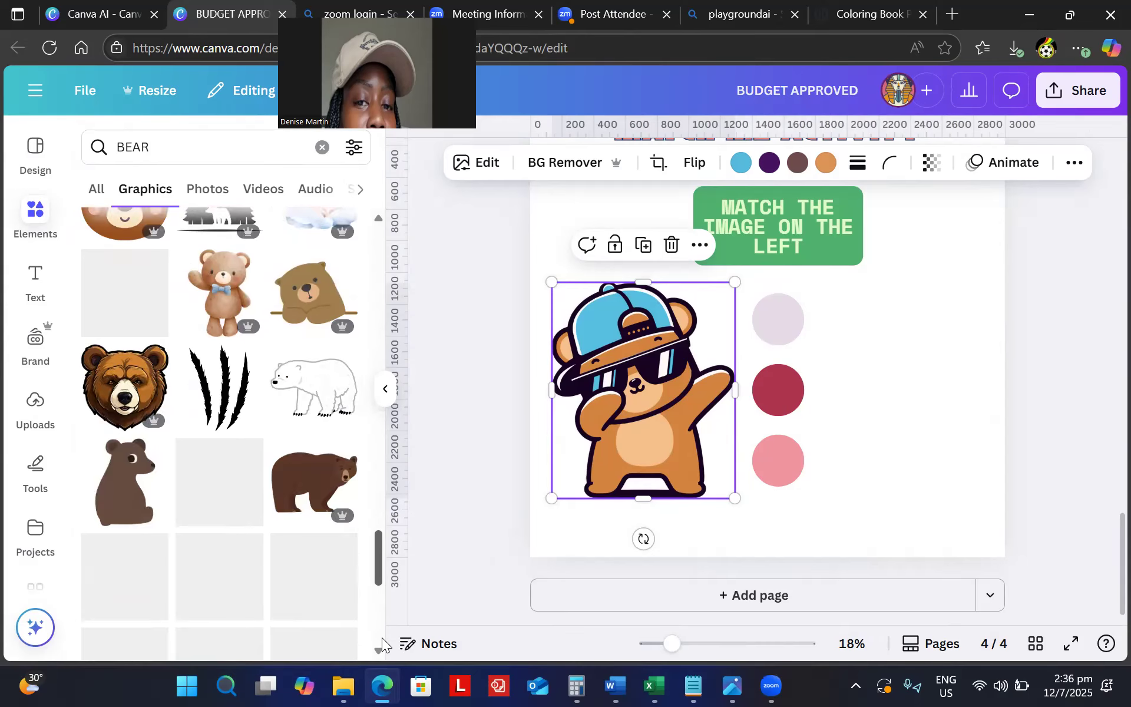
scroll(386, 647, "down", 3)
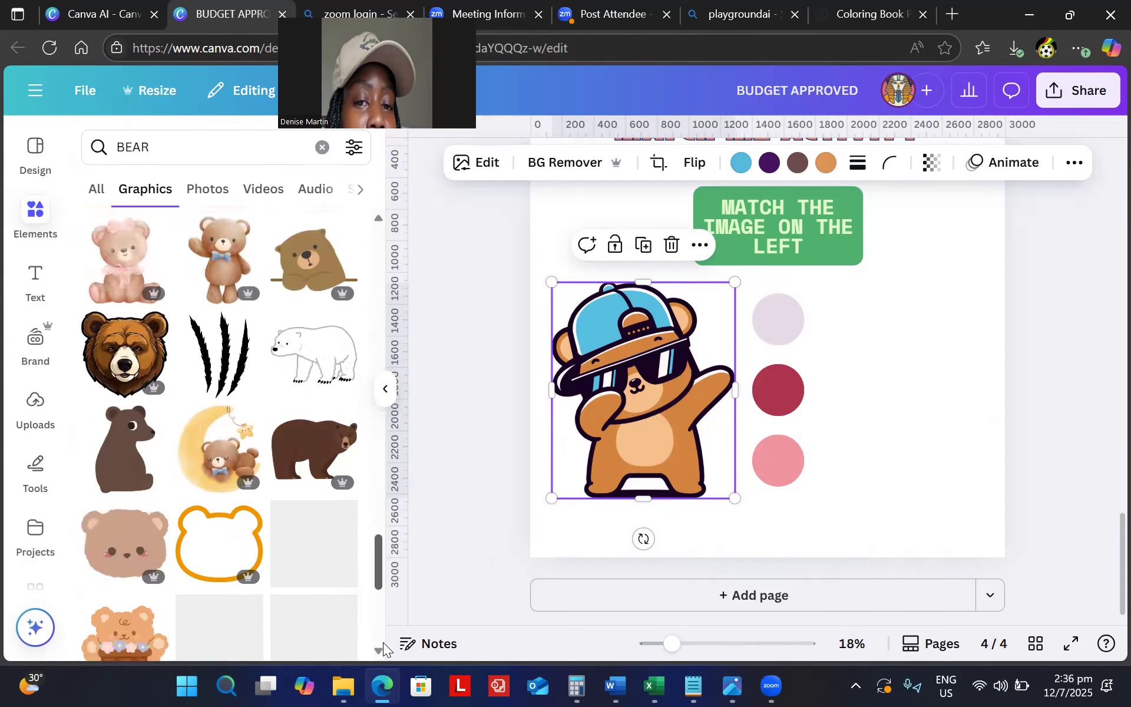
scroll(382, 649, "down", 1)
scroll(382, 649, "down", 3)
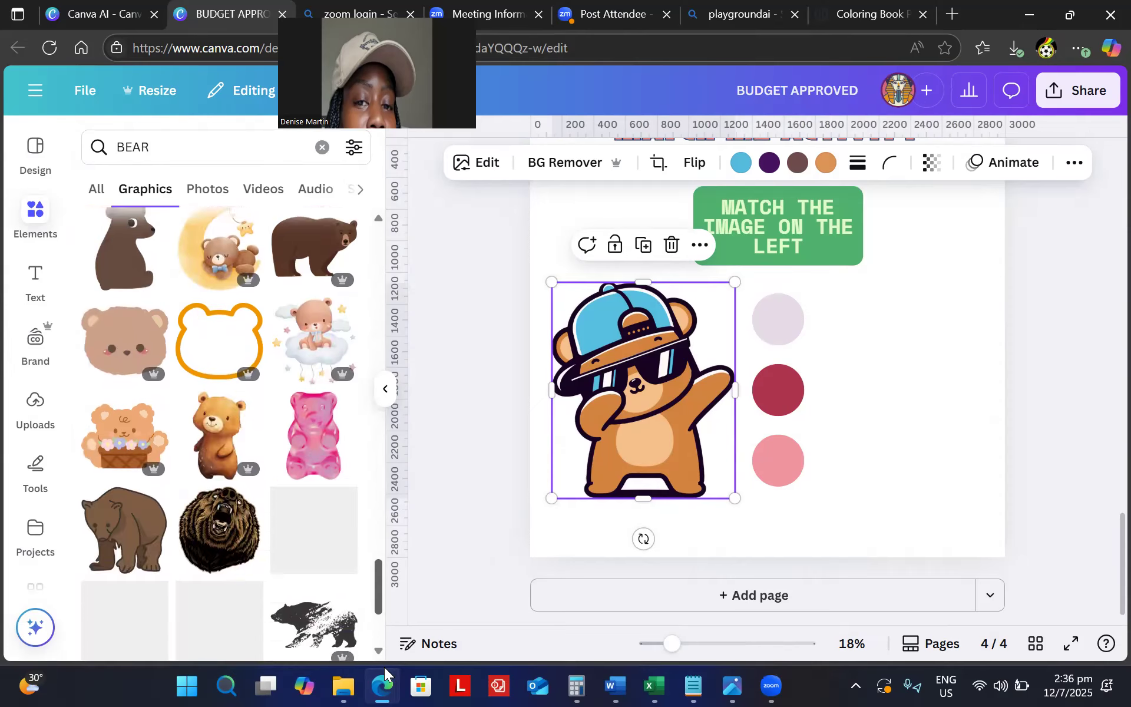
scroll(384, 625, "down", 3)
scroll(391, 648, "down", 5)
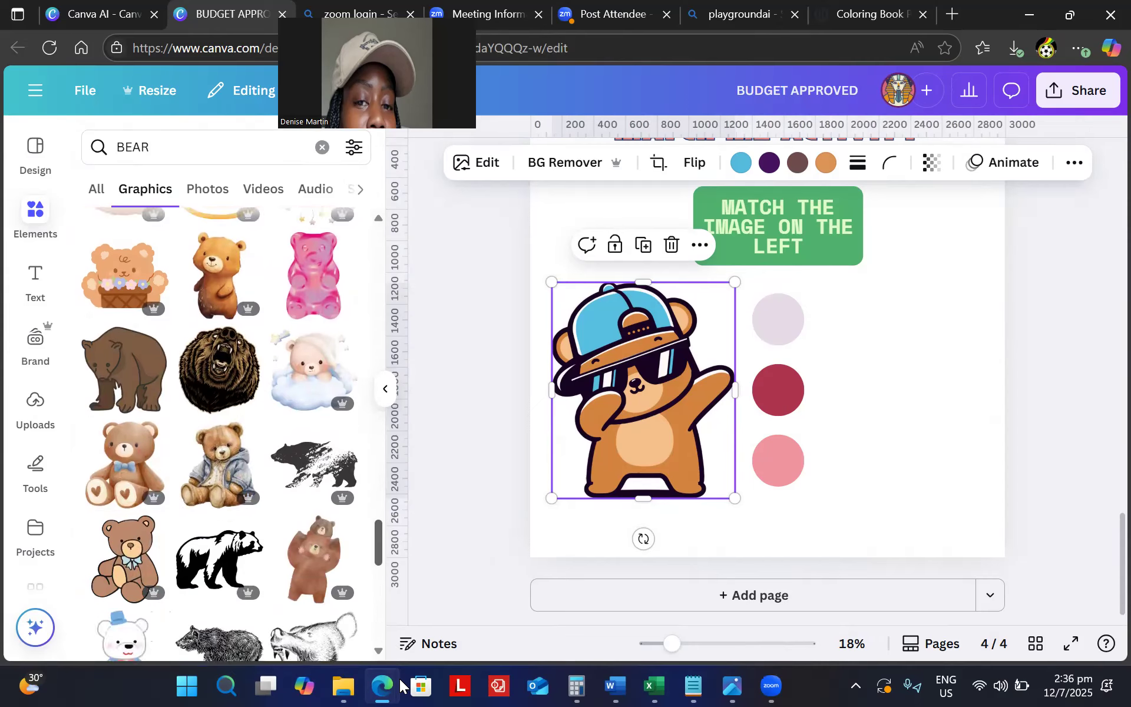
Replace the capped bear with the sitting brown teddy with the pale blue bow, scaled to fit left of the circles below the instruction box.
left_click(672, 245)
left_click(122, 554)
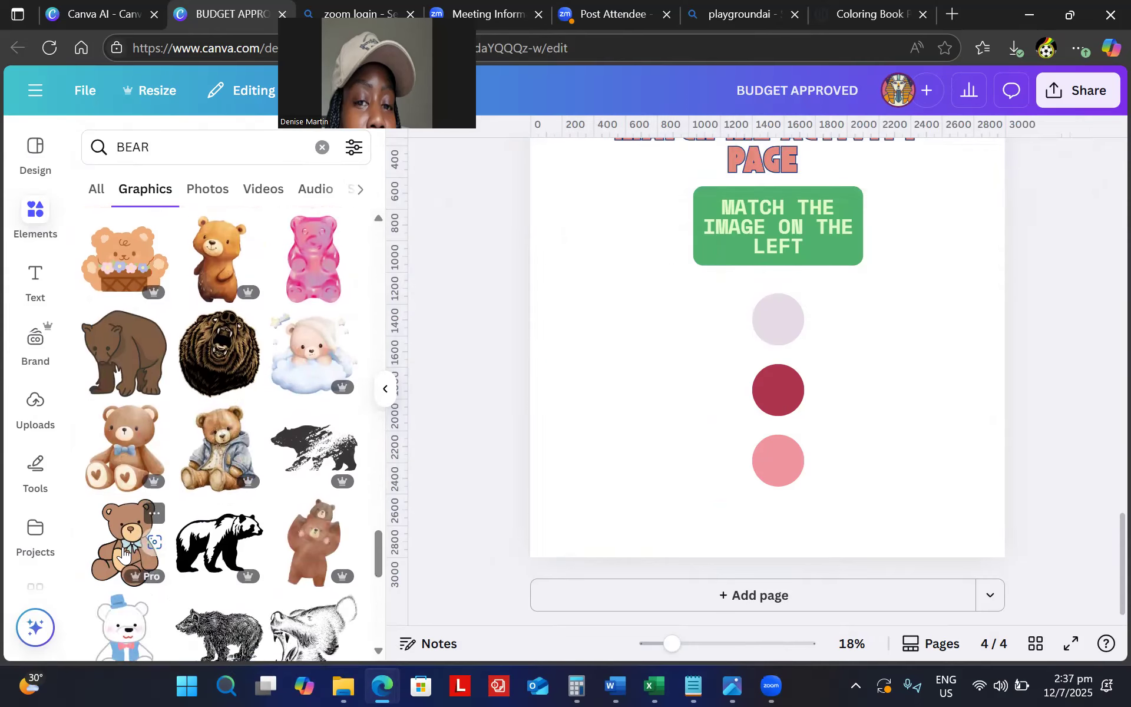
left_click_drag(805, 356, 643, 469)
left_click_drag(755, 244, 673, 396)
left_click_drag(638, 456, 719, 344)
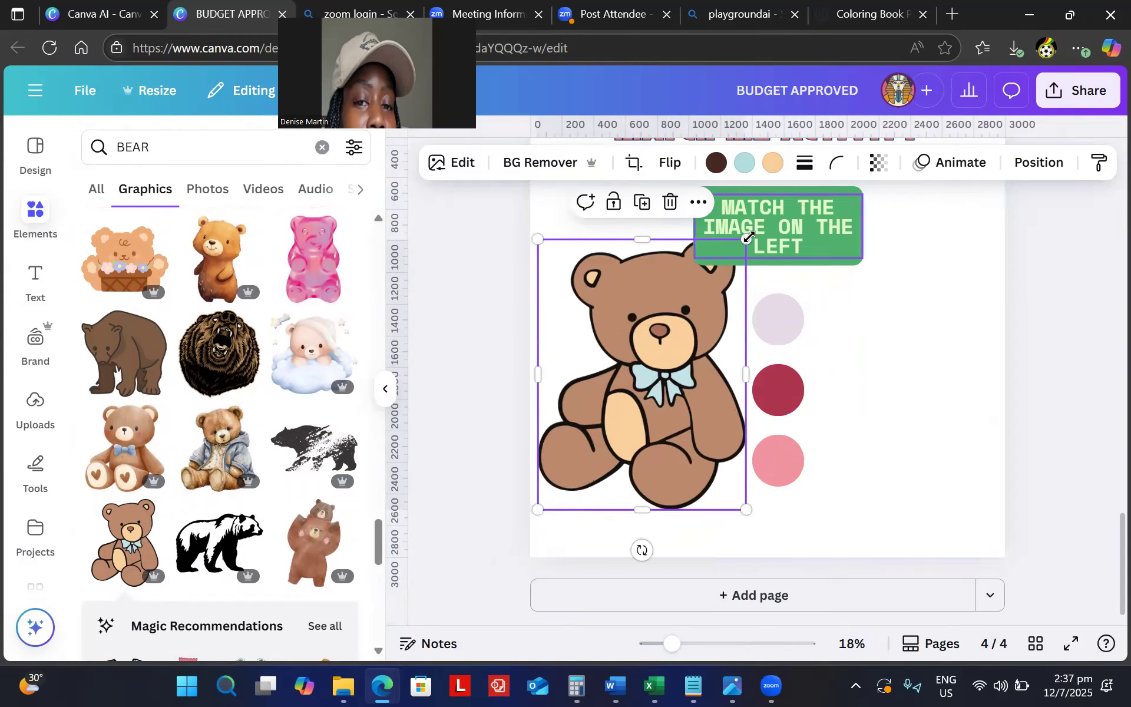
left_click_drag(747, 238, 742, 277)
left_click_drag(681, 329, 689, 337)
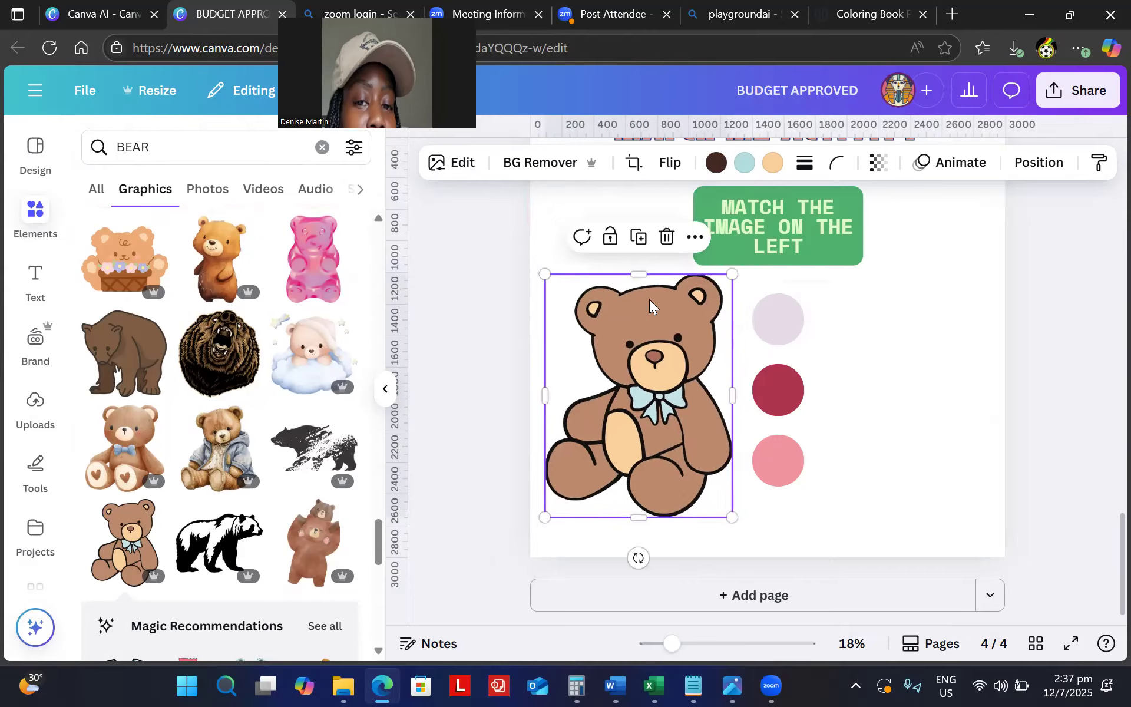
Duplicate the teddy, place the copy right of the circles, and shift the three circles slightly left into an aligned column between the bears.
left_click(642, 238)
left_click_drag(707, 365, 923, 368)
left_click_drag(787, 326, 778, 324)
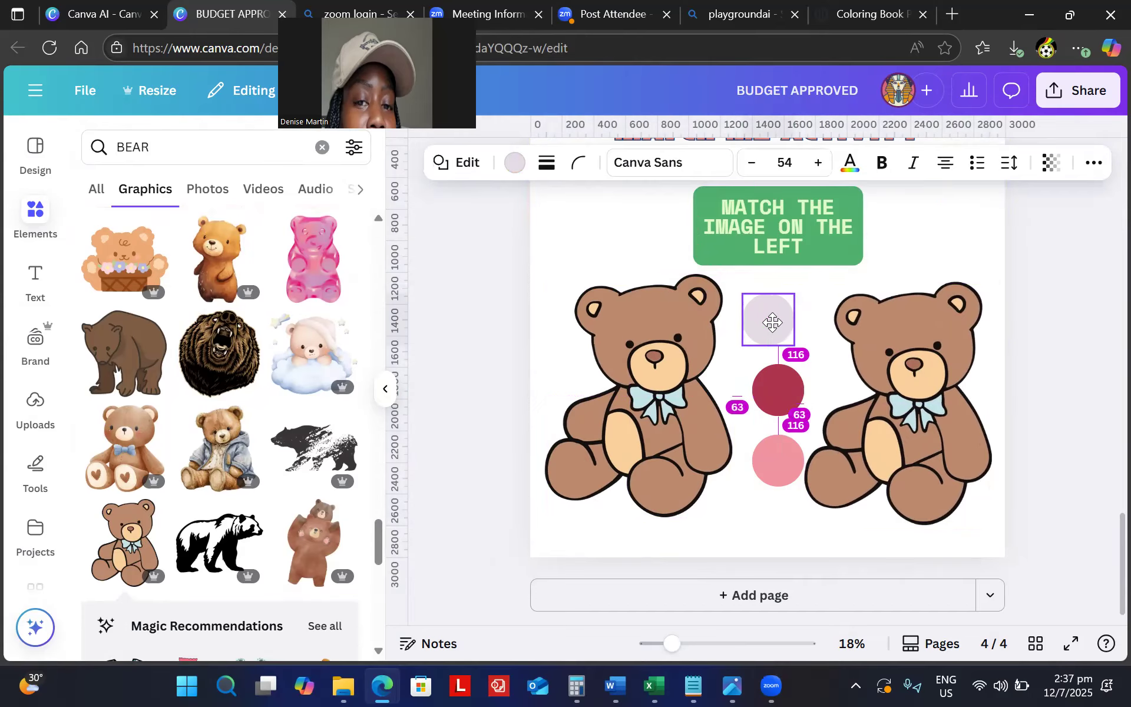
left_click(774, 396)
left_click_drag(774, 400, 762, 399)
left_click_drag(772, 480, 762, 475)
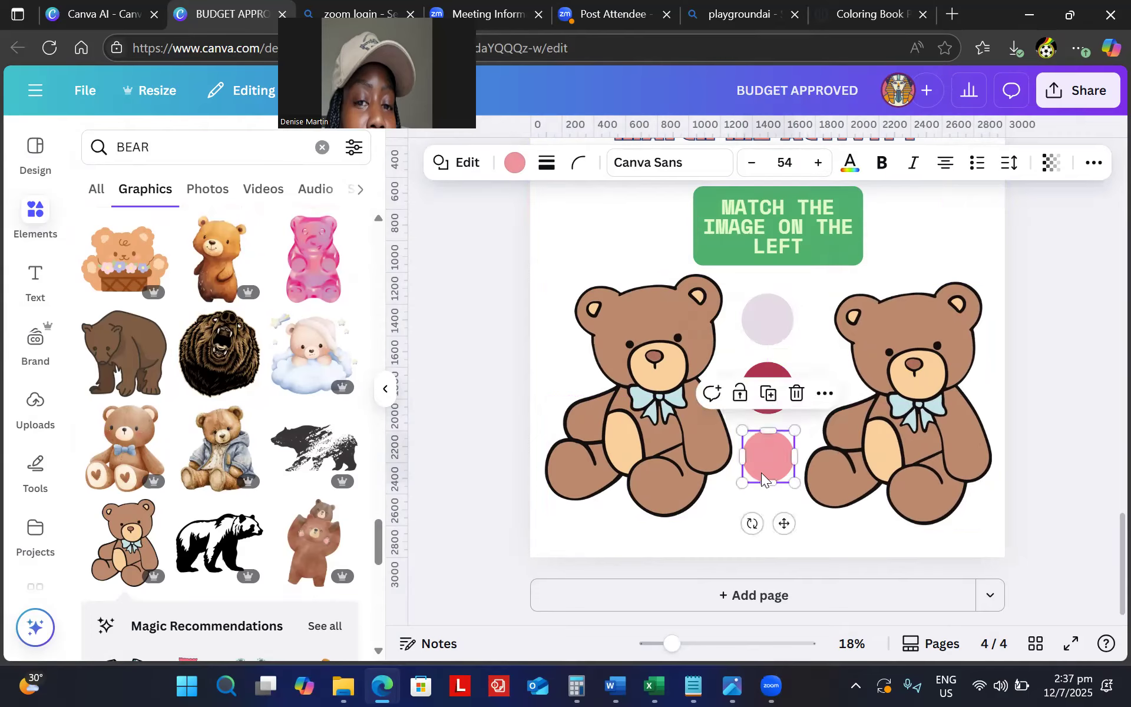
Recolour the right teddy's dark brown, light blue and light orange colours to the document's white #fbfbfb.
left_click(922, 370)
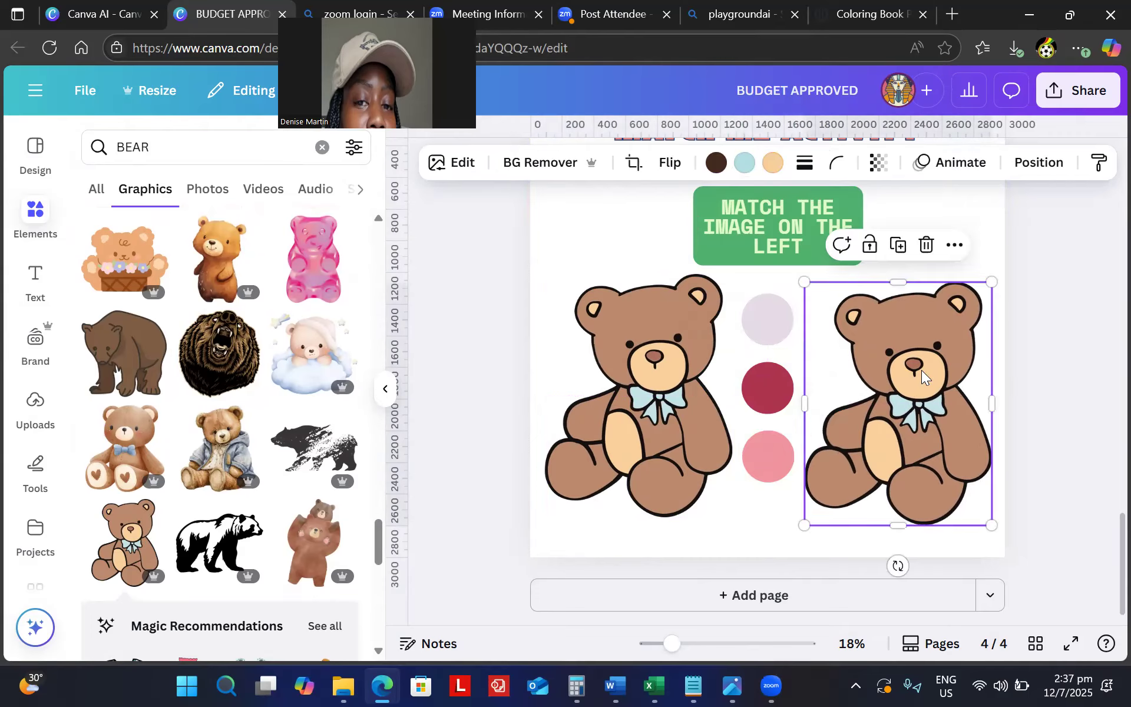
left_click(716, 163)
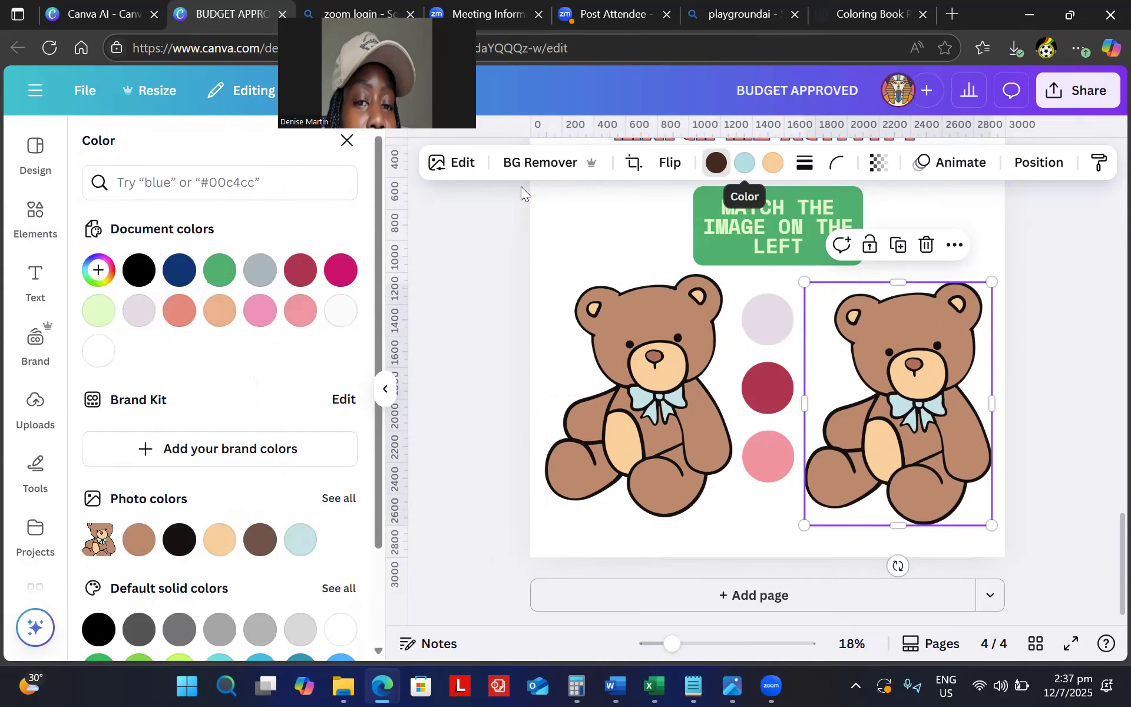
left_click(341, 310)
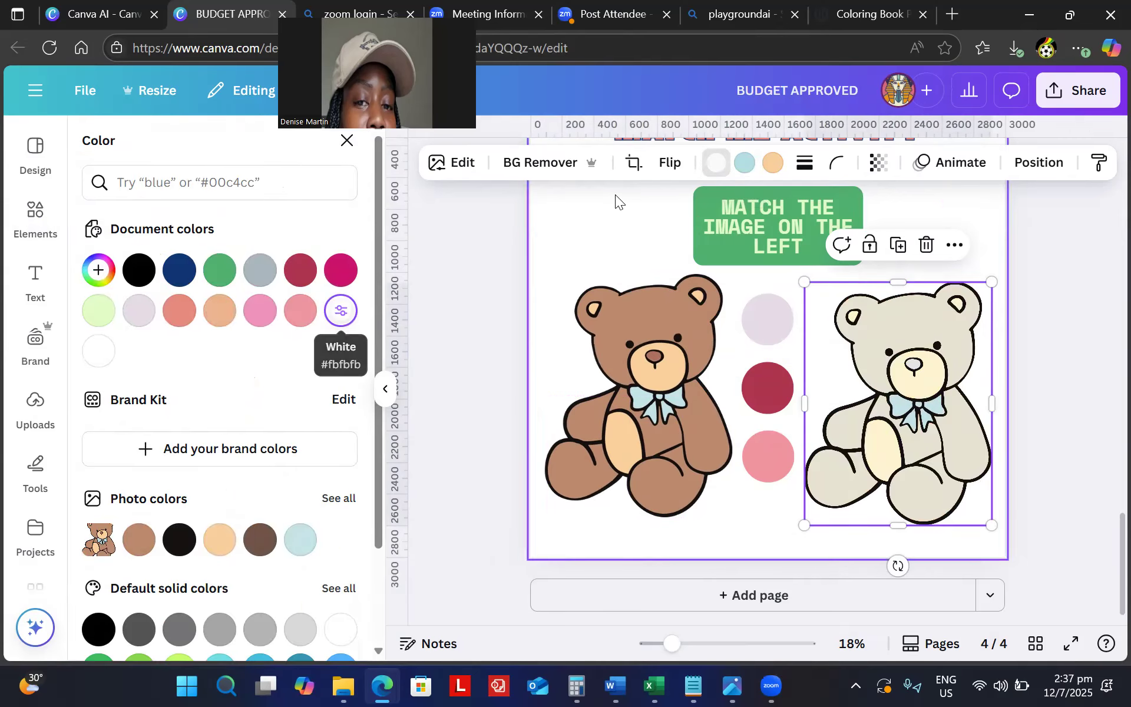
left_click(746, 165)
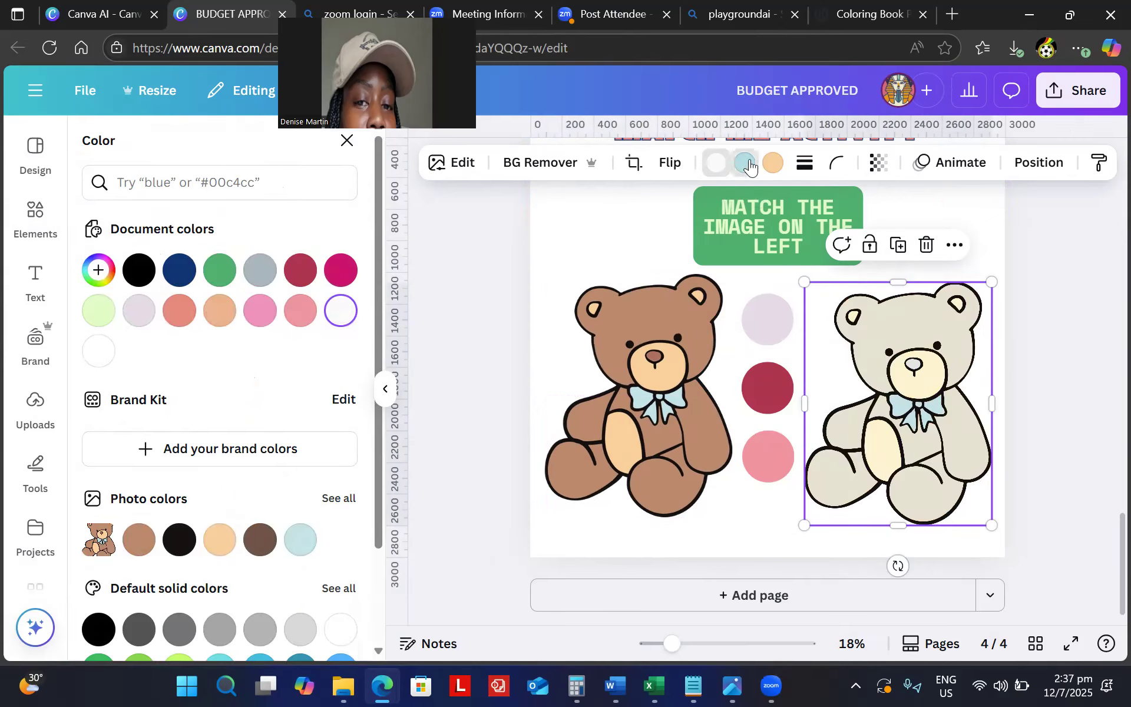
left_click(342, 312)
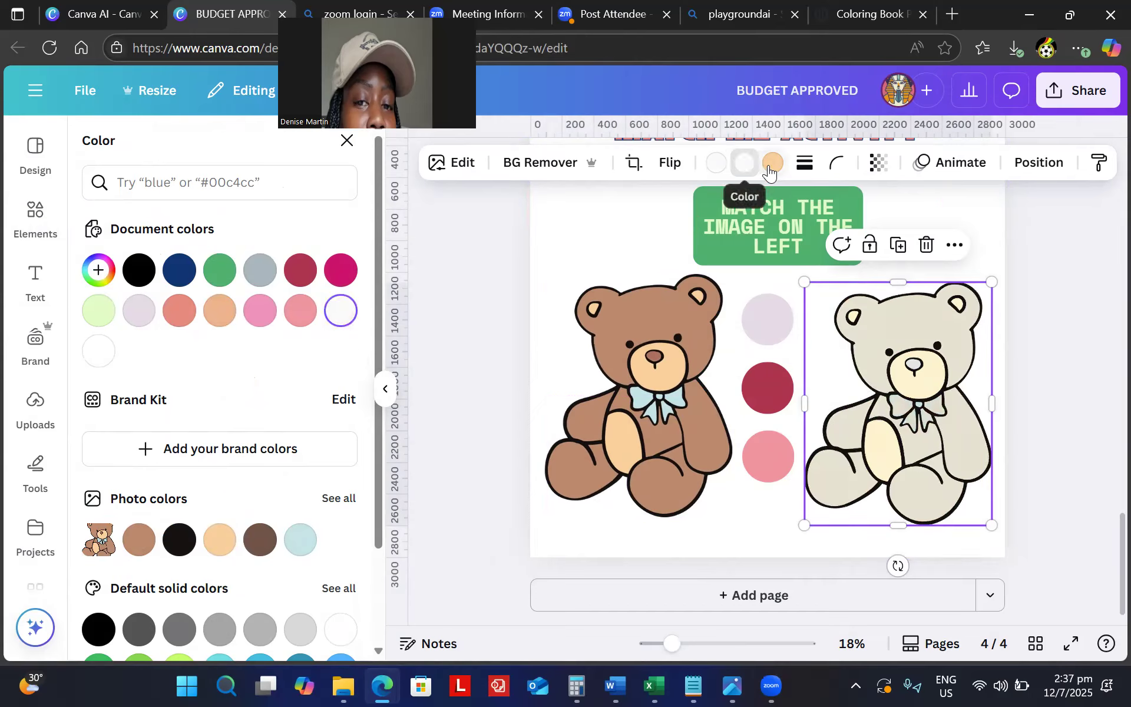
left_click(334, 321)
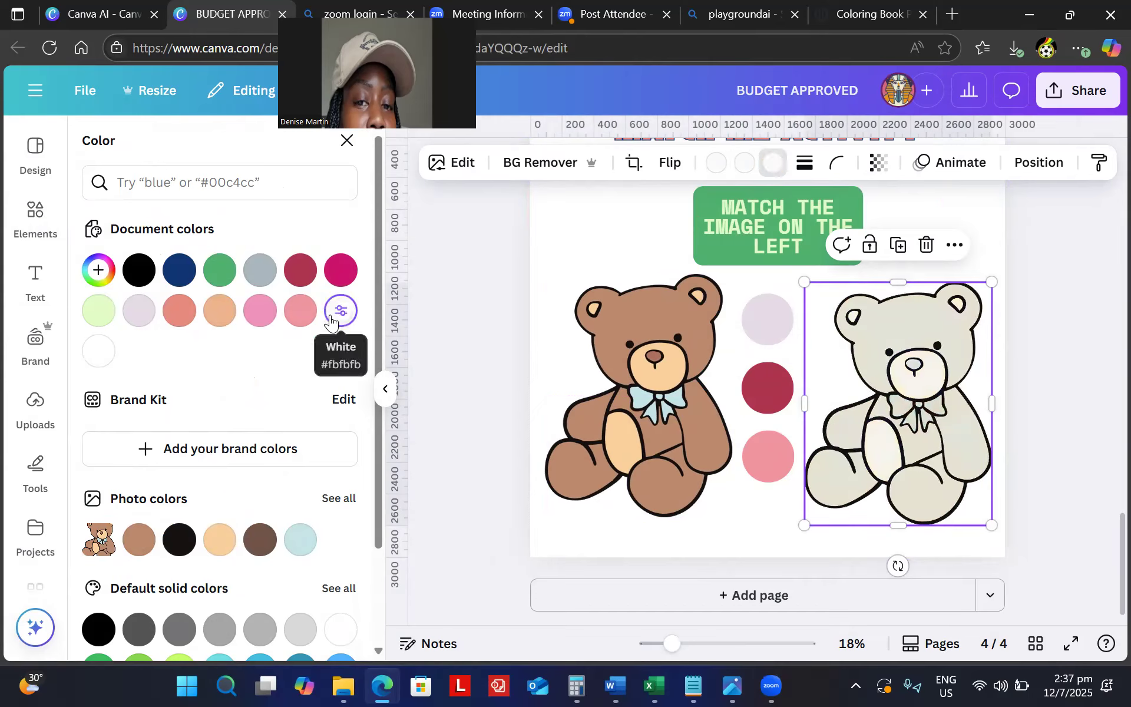
Raise the right teddy's image brightness to 100 so its fill becomes nearly white.
left_click(455, 163)
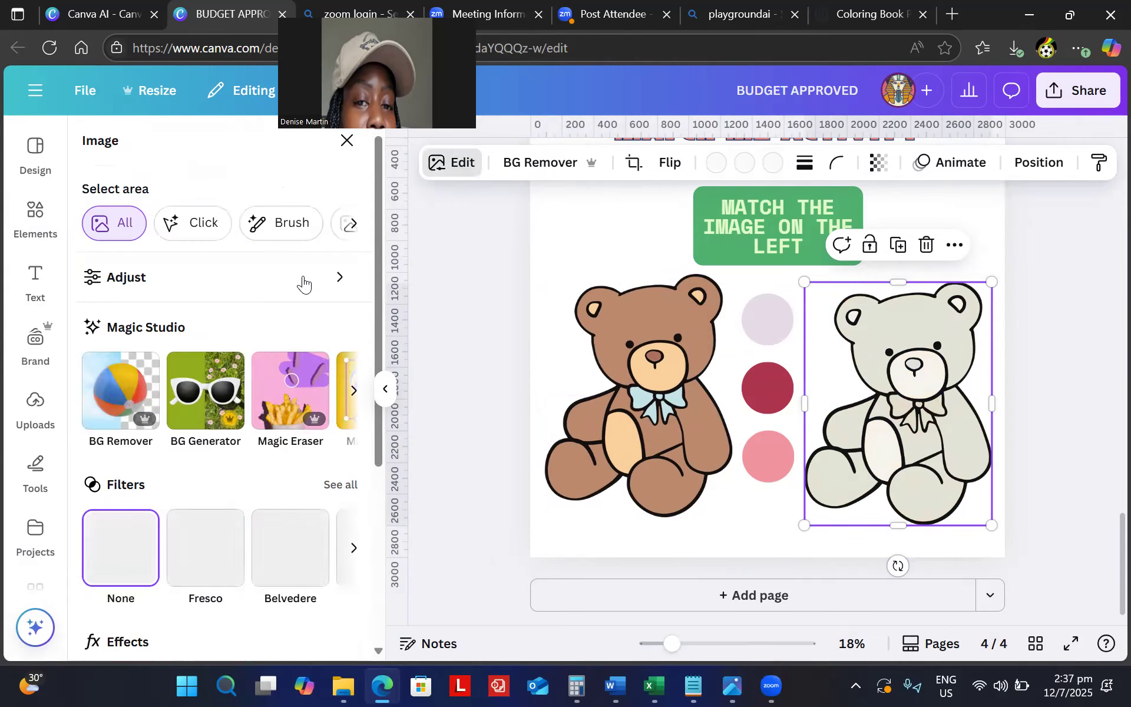
left_click(123, 278)
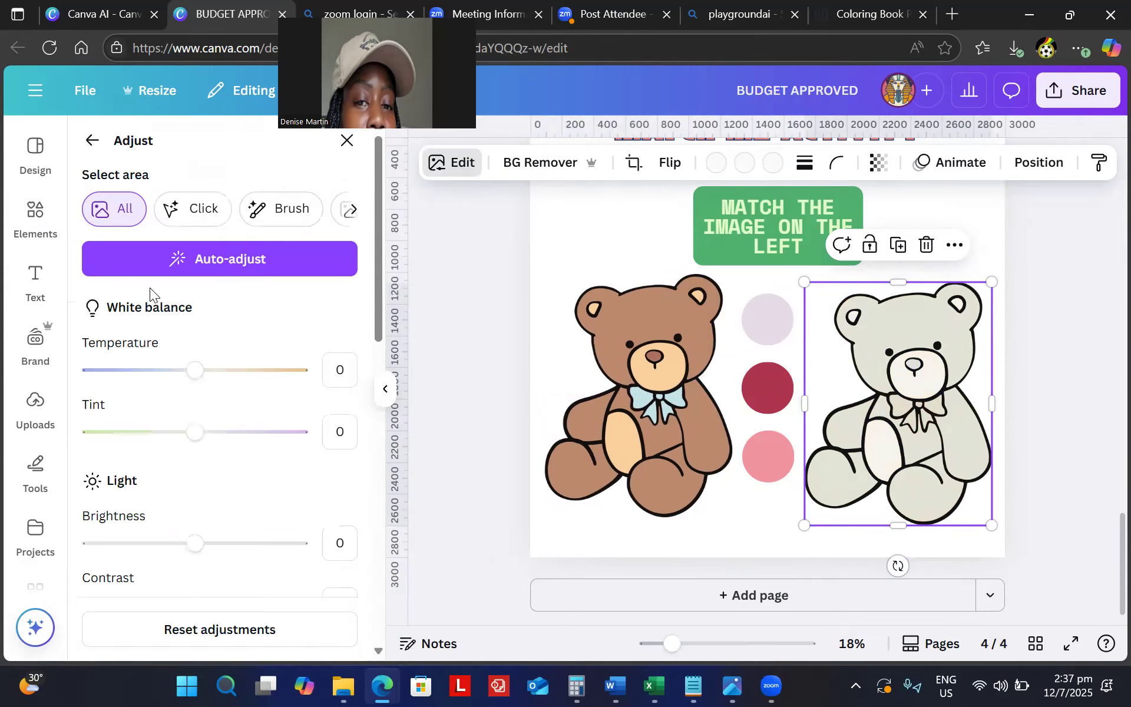
left_click_drag(196, 543, 308, 556)
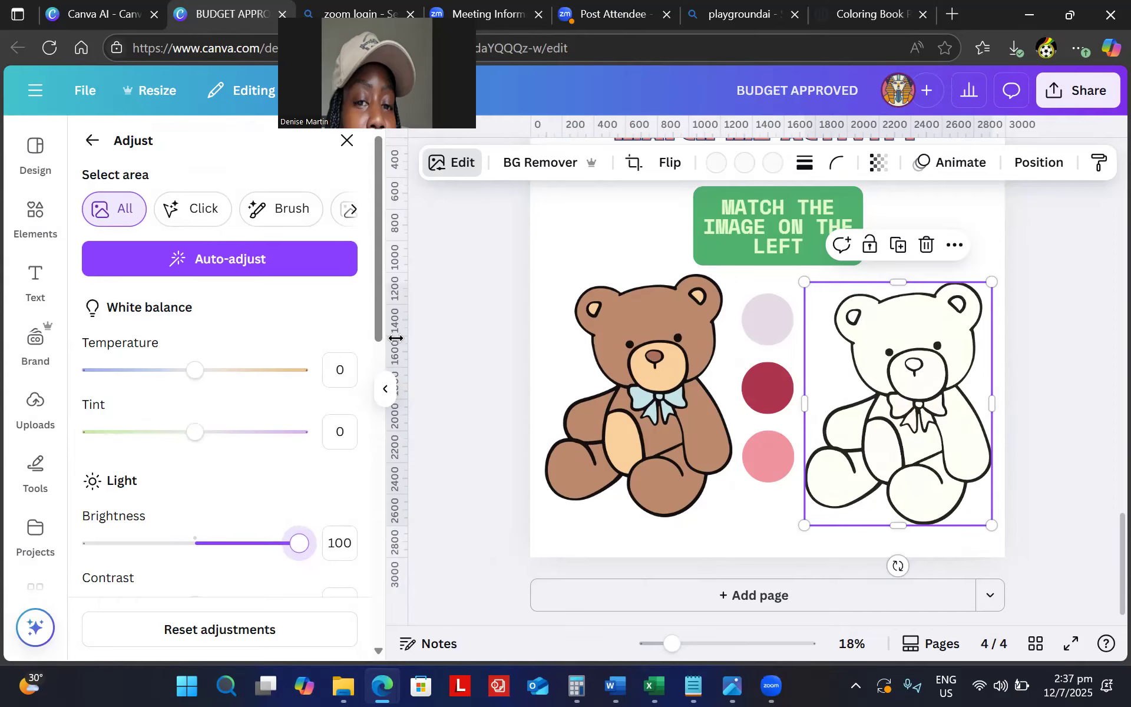
Raise the right teddy's image whites and blacks adjustments to 100 each.
left_click_drag(377, 326, 398, 460)
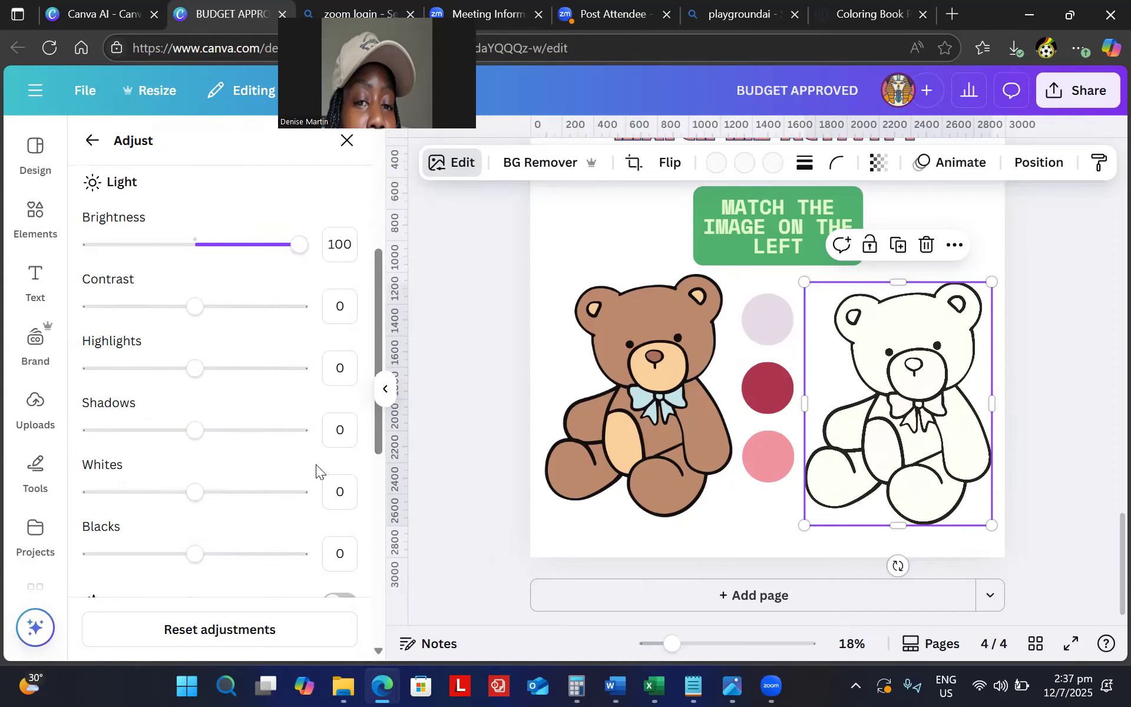
left_click_drag(195, 493, 350, 500)
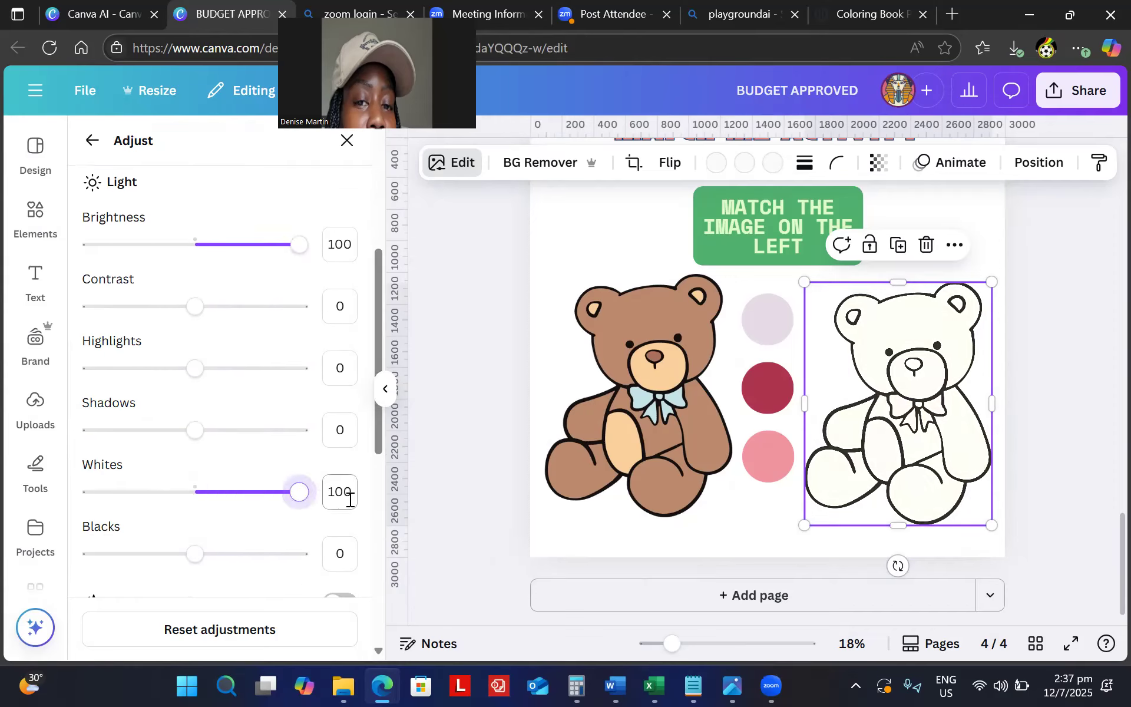
left_click_drag(192, 555, 416, 539)
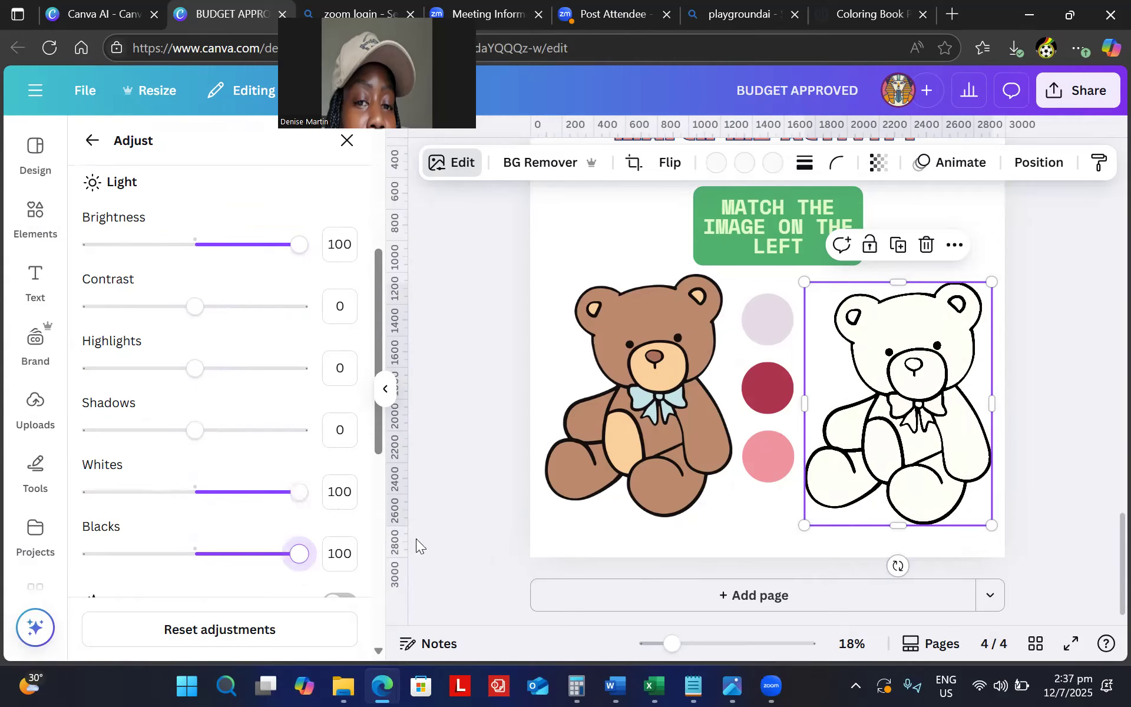
left_click(499, 407)
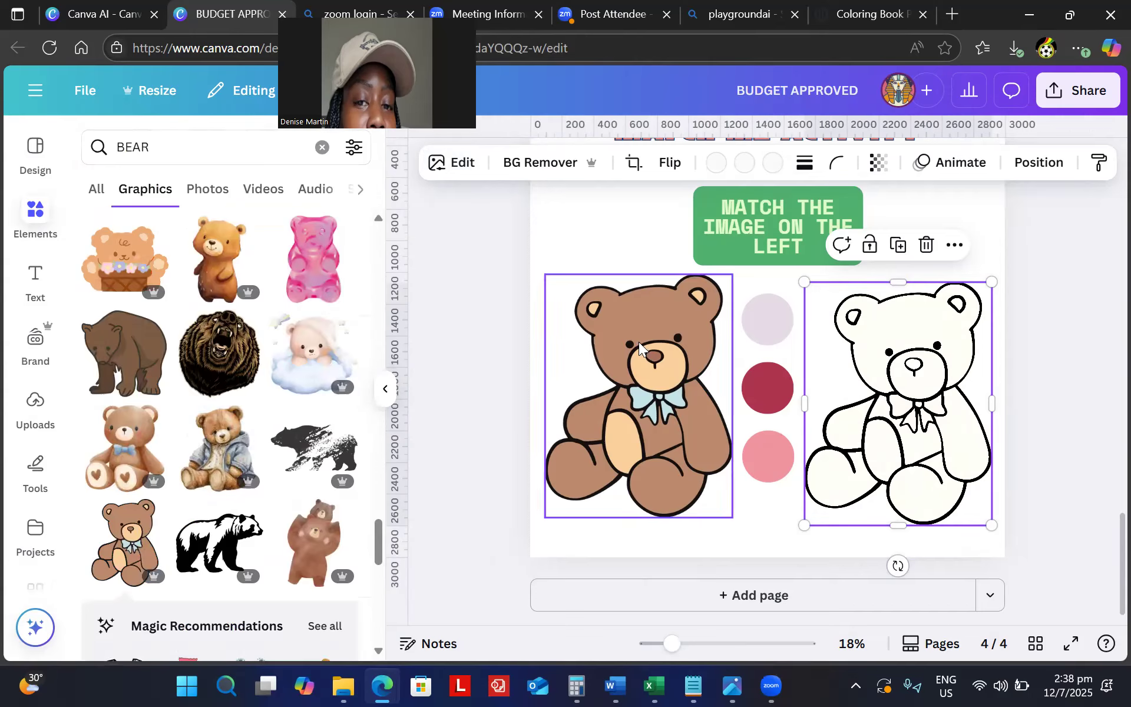
Recolour the three circles from the teddy's photo colours: light blue at the top, medium brown in the middle, light orange at the bottom.
left_click(761, 326)
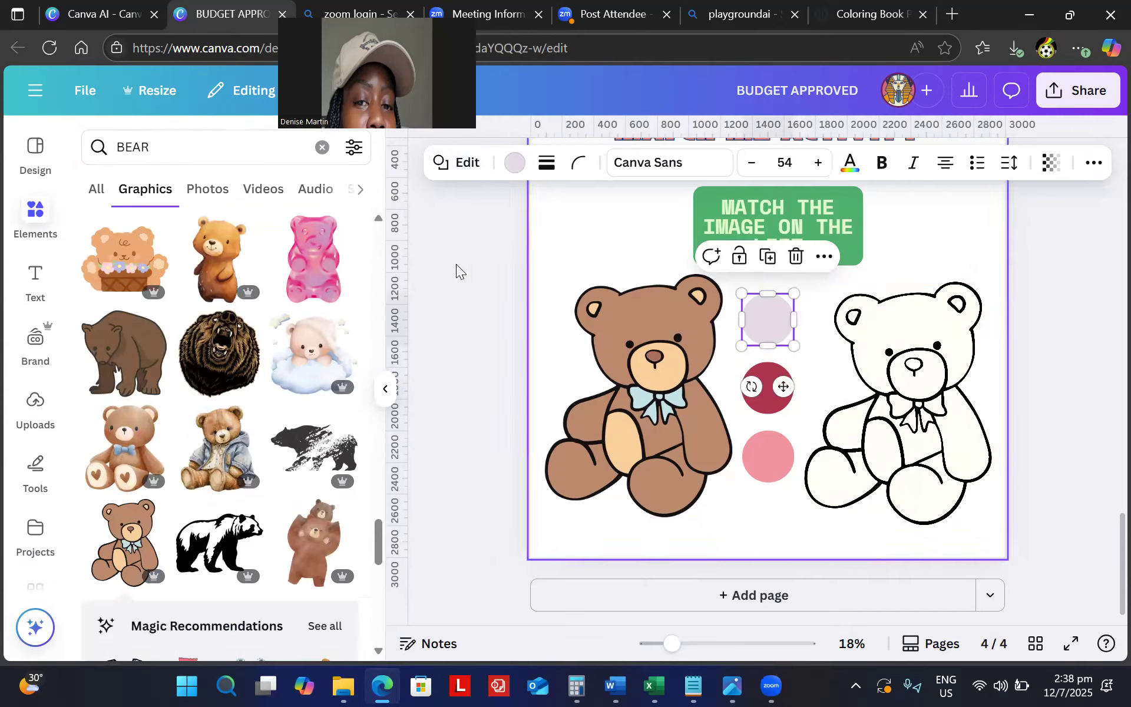
left_click(517, 165)
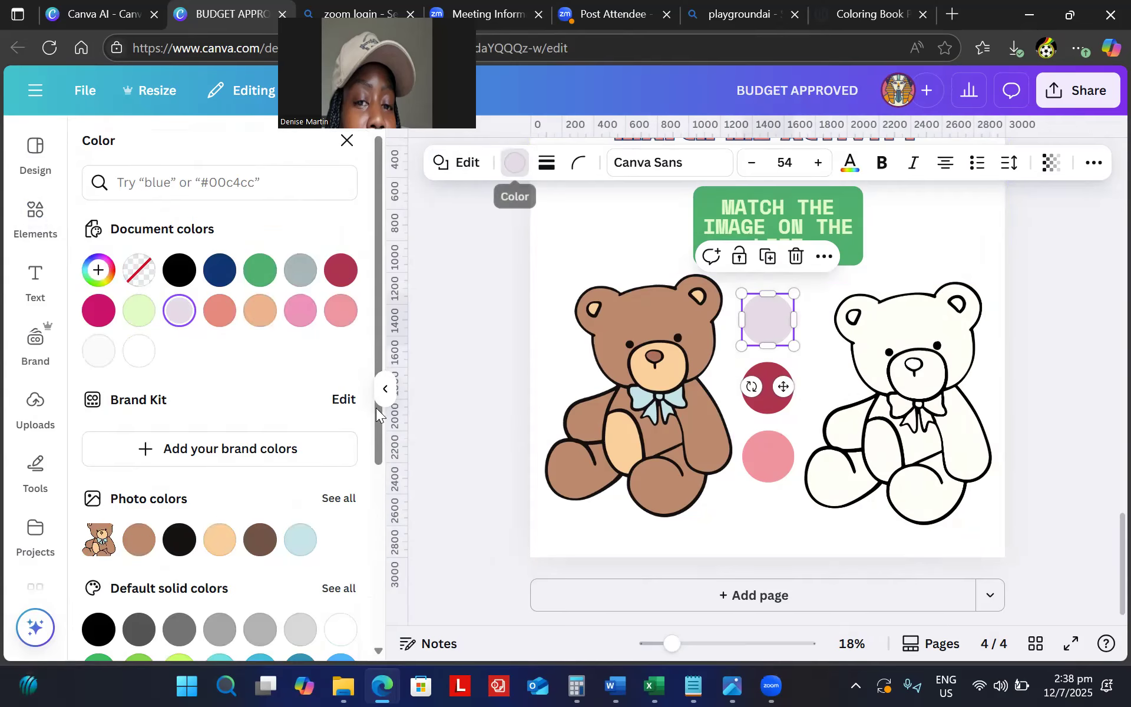
left_click(299, 541)
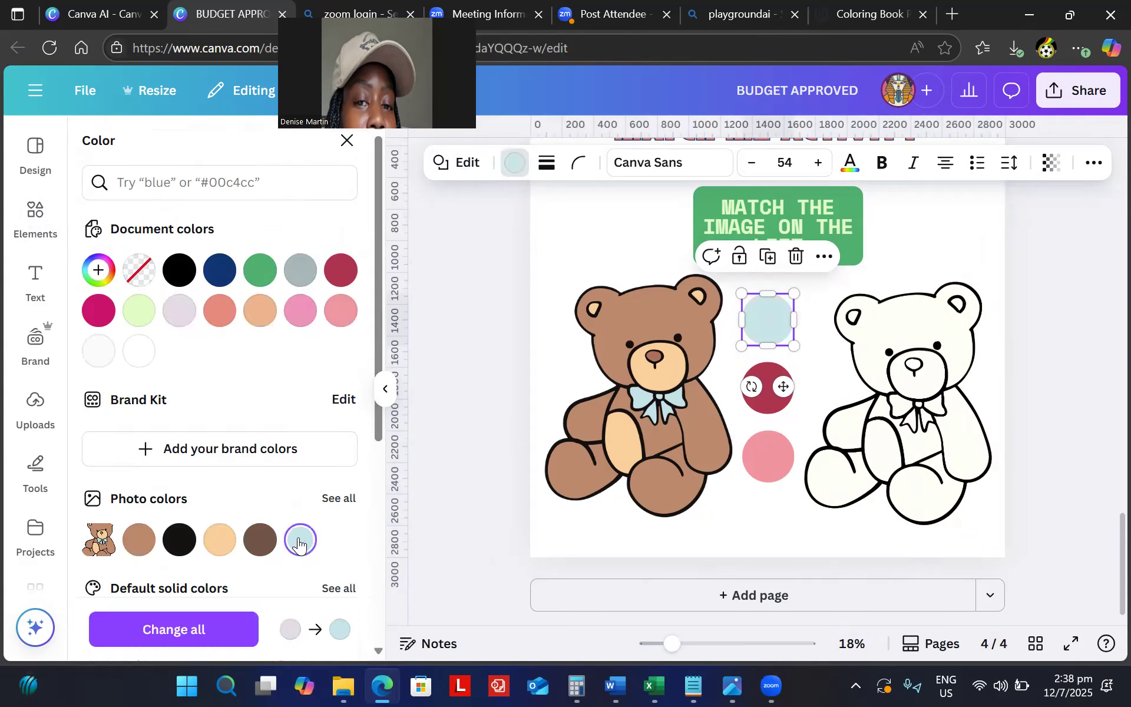
left_click(773, 401)
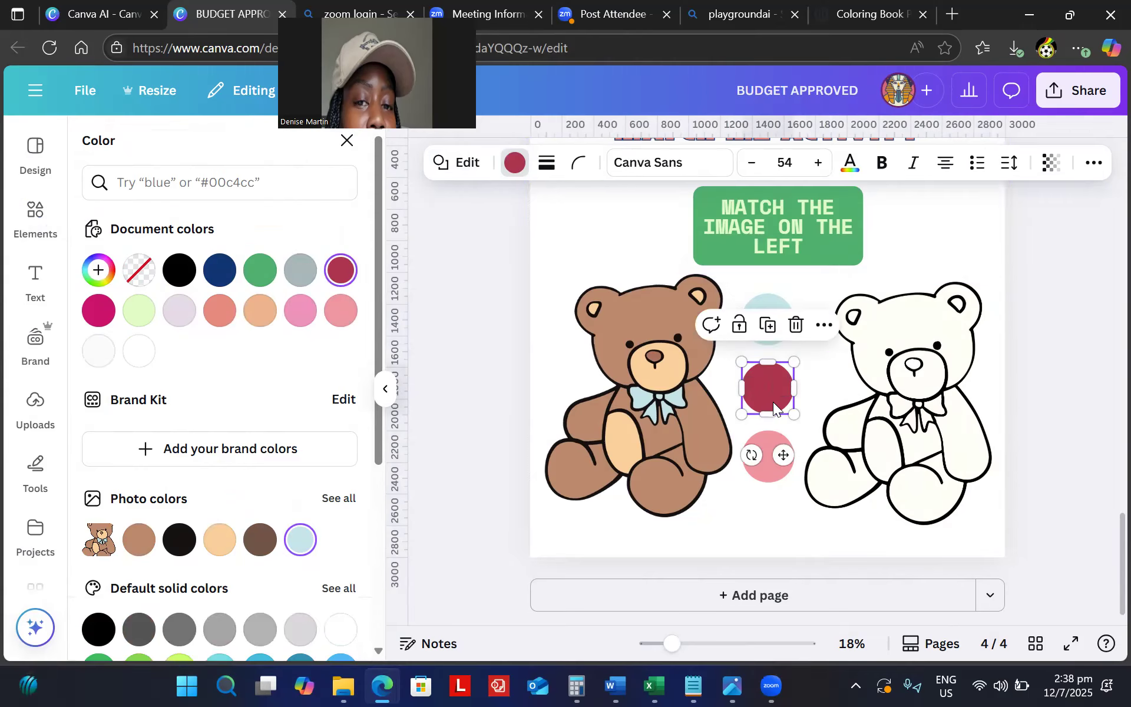
left_click(510, 171)
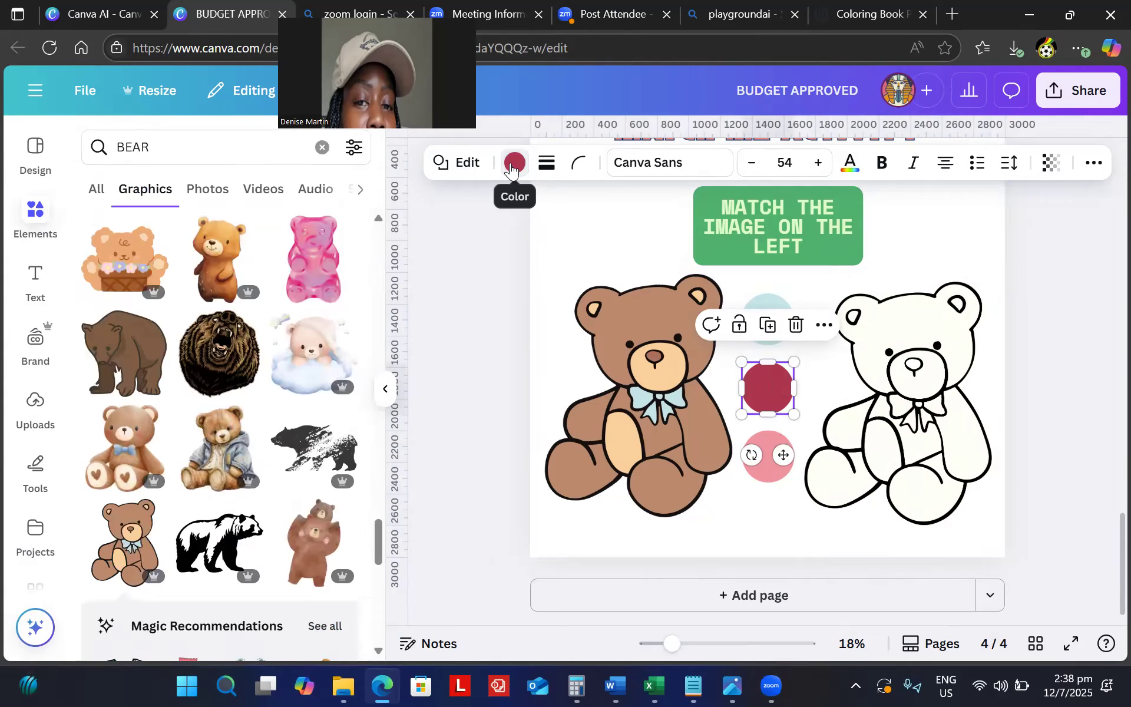
left_click(510, 171)
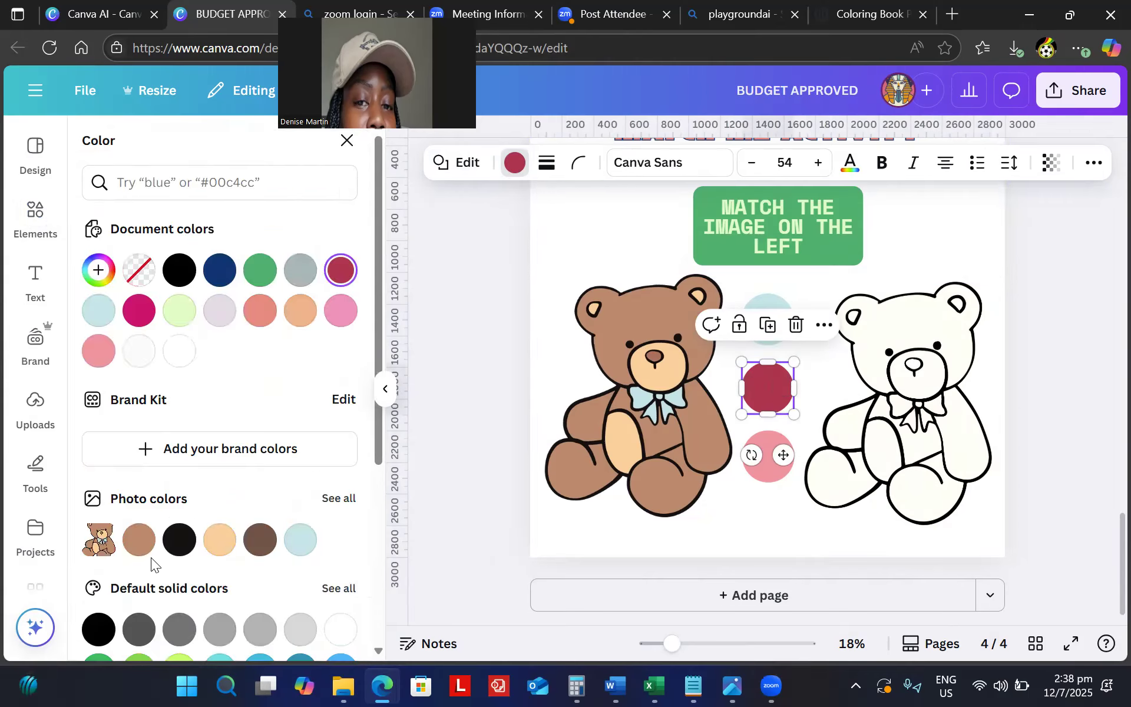
left_click(141, 544)
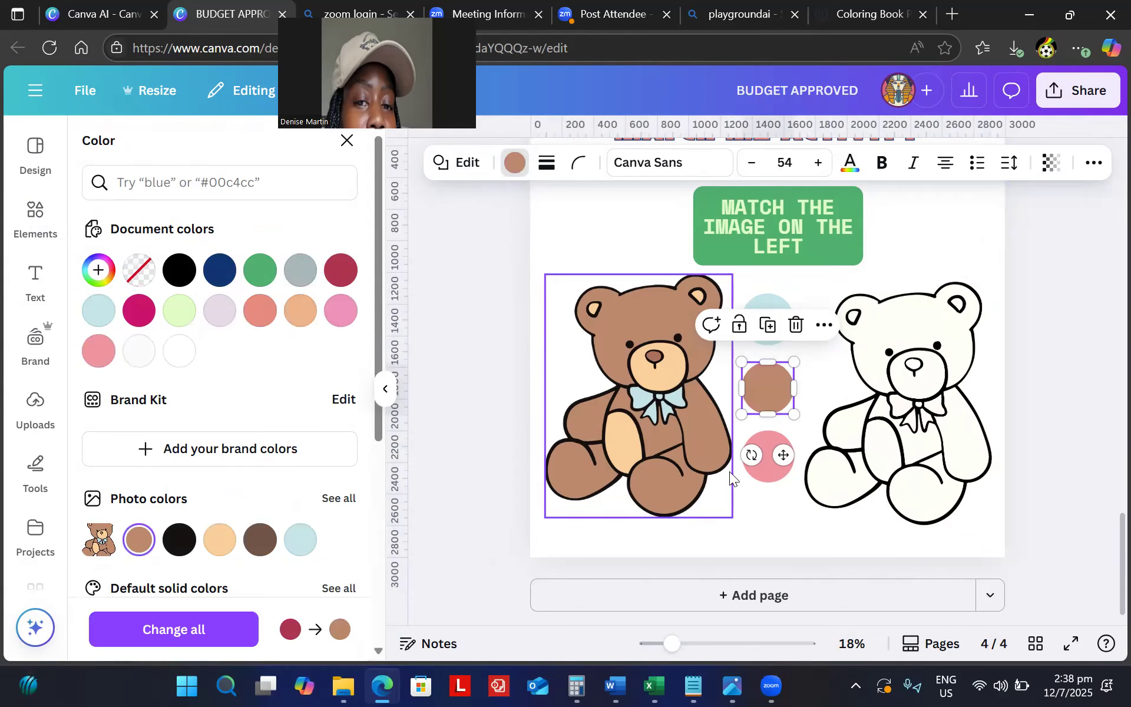
left_click(763, 474)
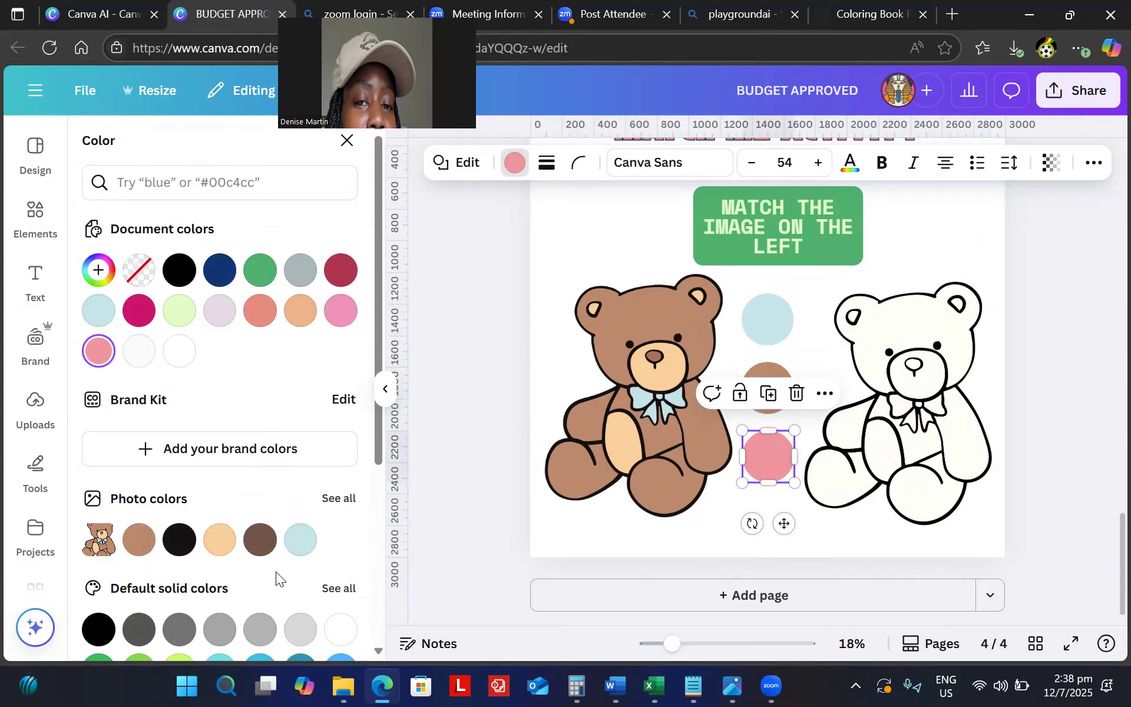
left_click(221, 541)
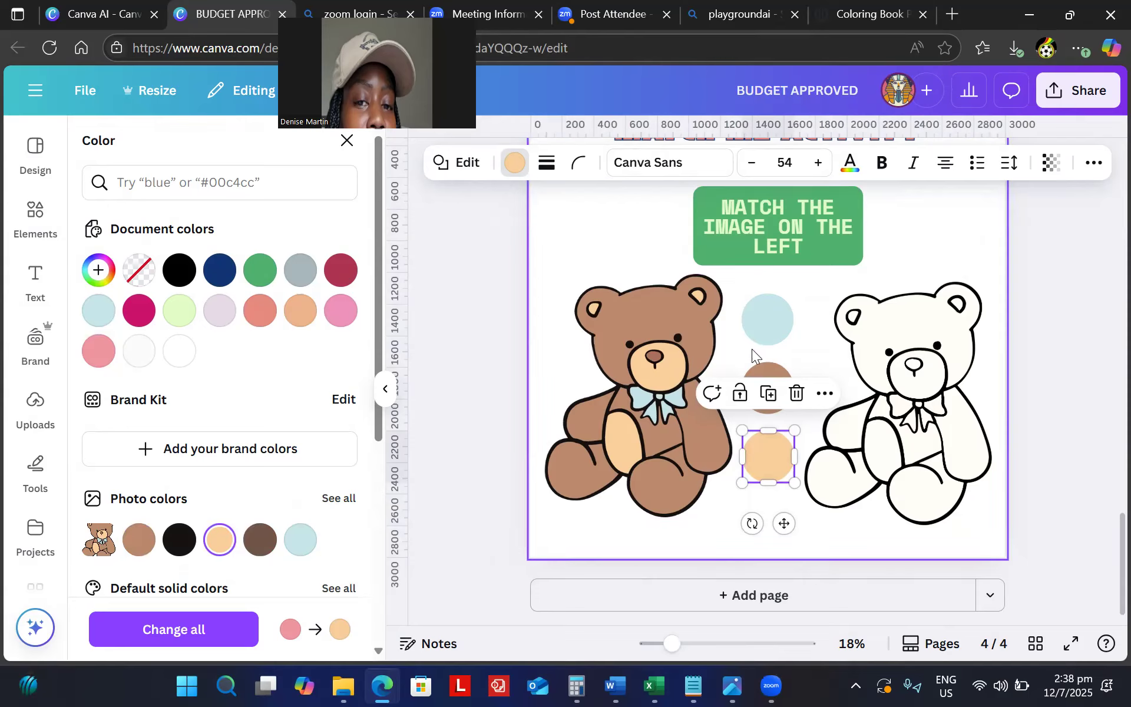
Move the three circles up and closer together in the column between the teddies, leaving room below for a fourth.
left_click_drag(772, 336, 772, 326)
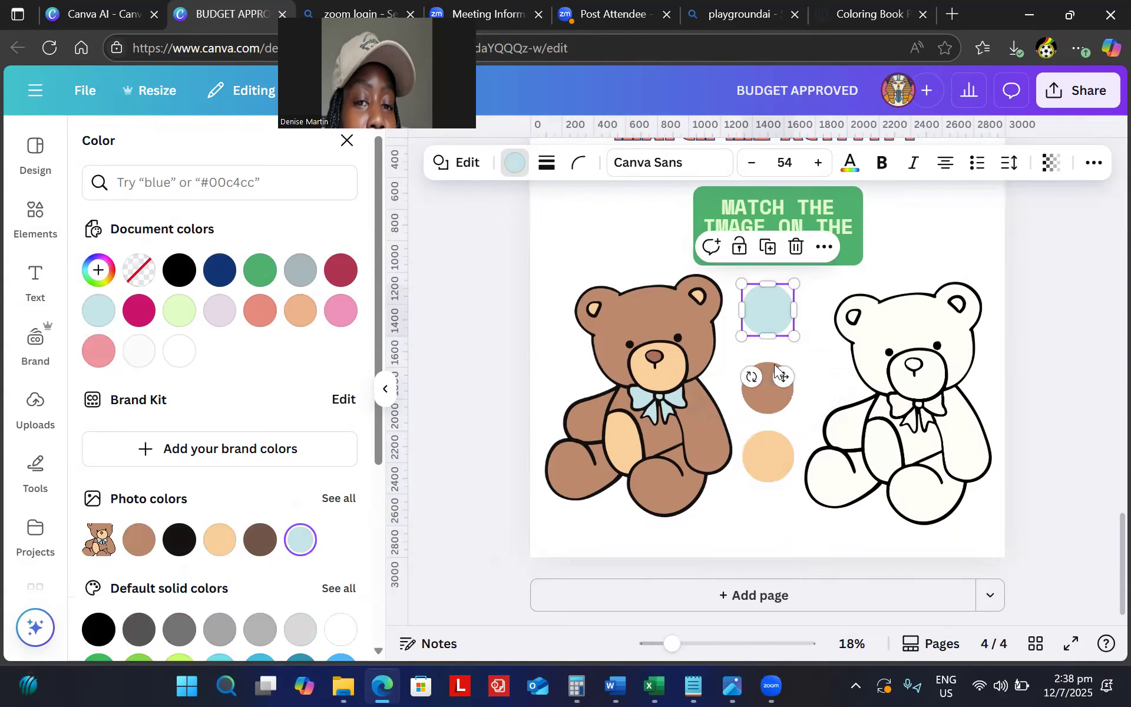
mouse_move(772, 397)
left_mouse_down()
mouse_move(774, 369)
mouse_move(774, 379)
left_mouse_up()
left_click_drag(771, 462, 774, 435)
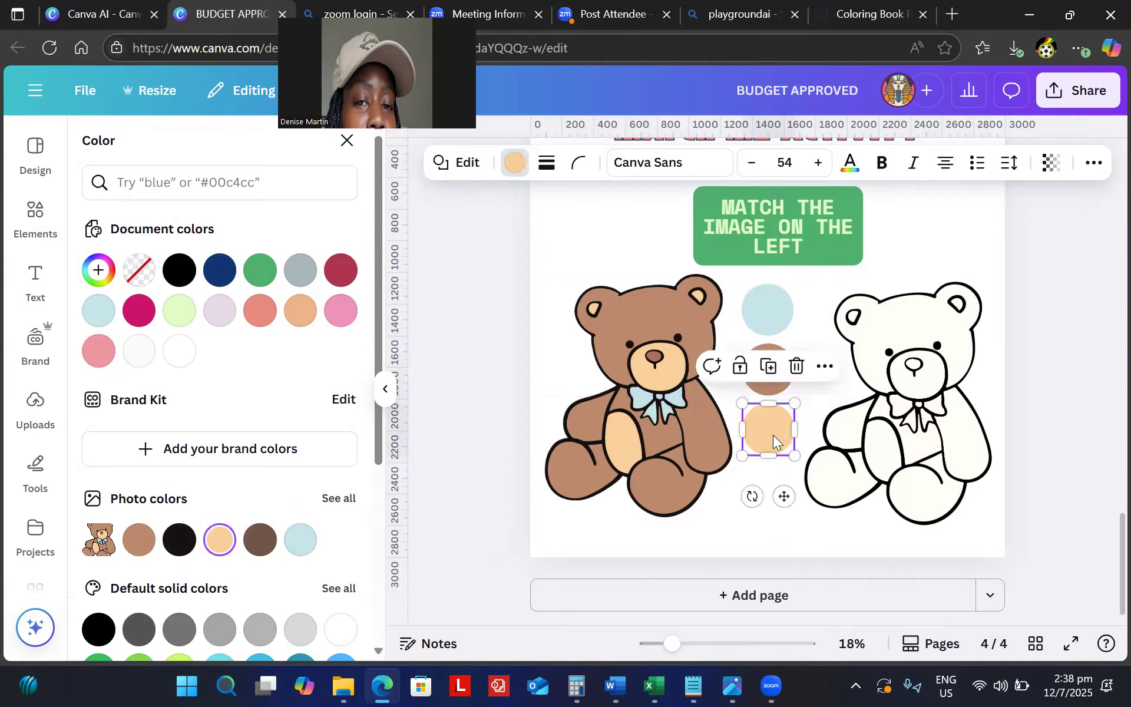
Duplicate the light orange circle directly below it in the column and recolour the copy with the teddy's dark brown photo colour.
left_click(768, 371)
left_click_drag(766, 444, 766, 504)
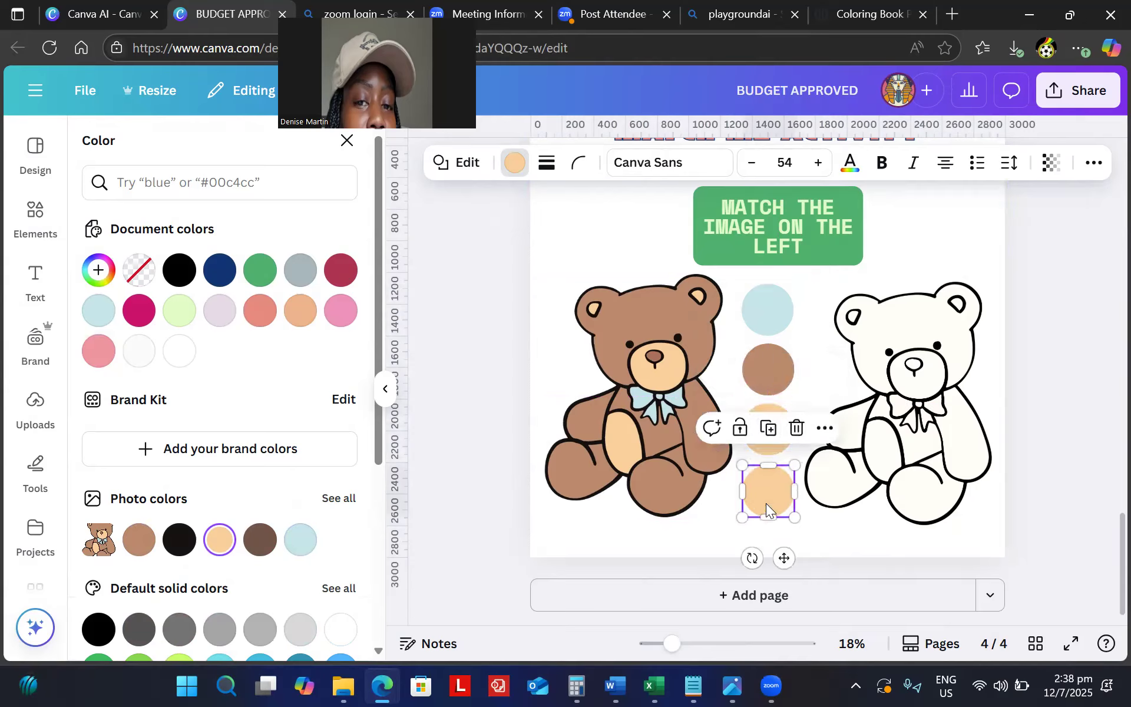
left_click(260, 539)
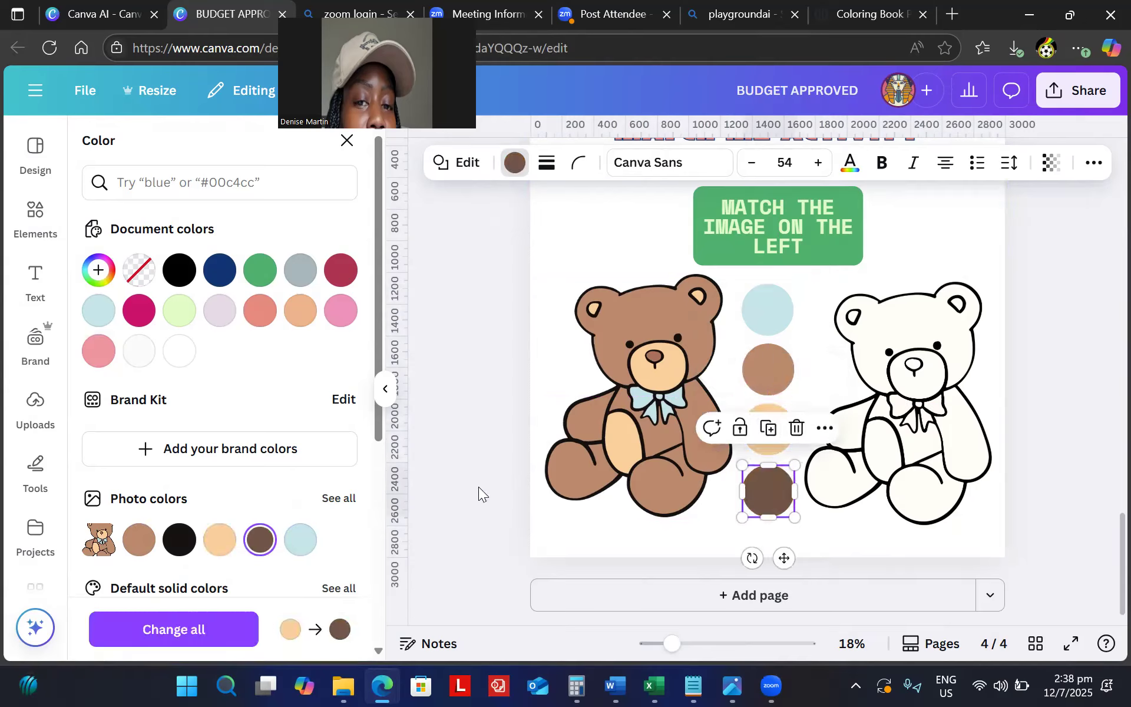
key("Escape")
Review the layout of page 4 from its title down to the teddies and the four colour circles.
scroll(479, 487, "up", 3)
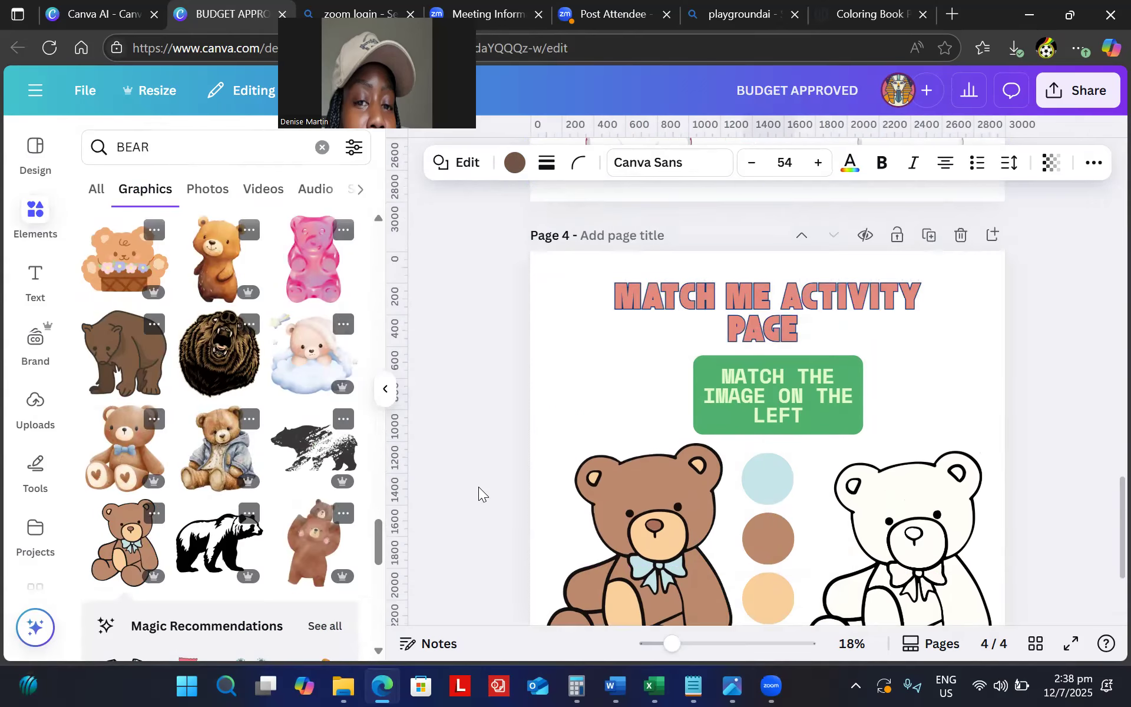
scroll(479, 487, "down", 2)
scroll(478, 487, "up", 1)
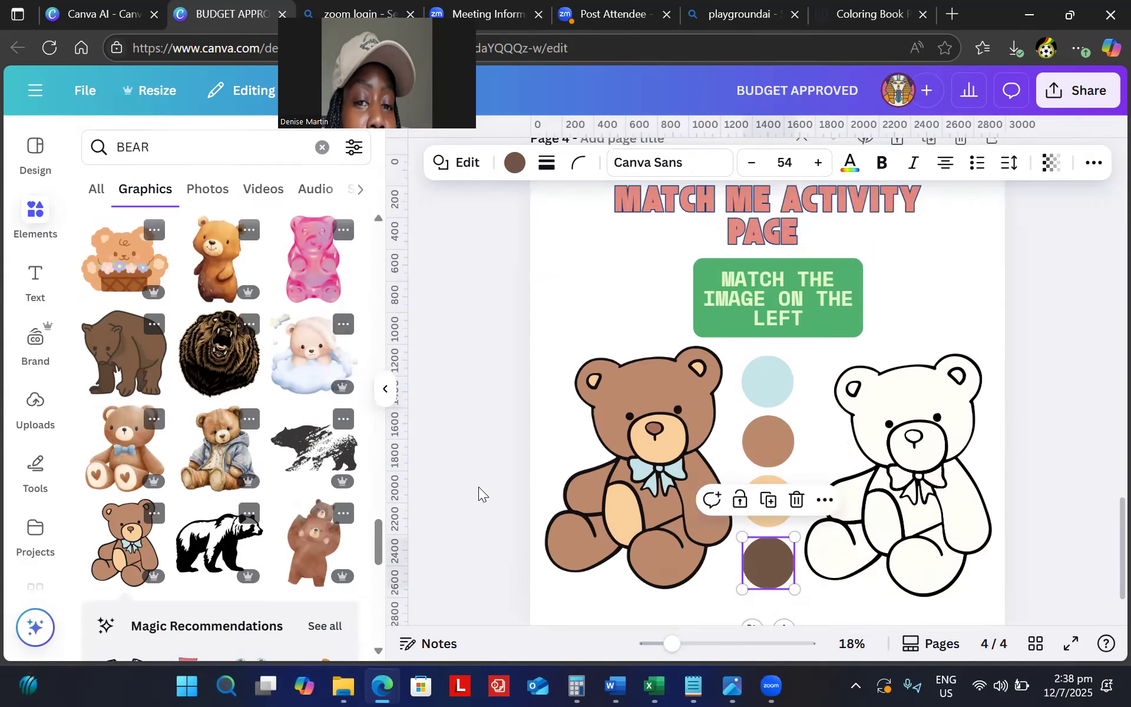
left_click(478, 487)
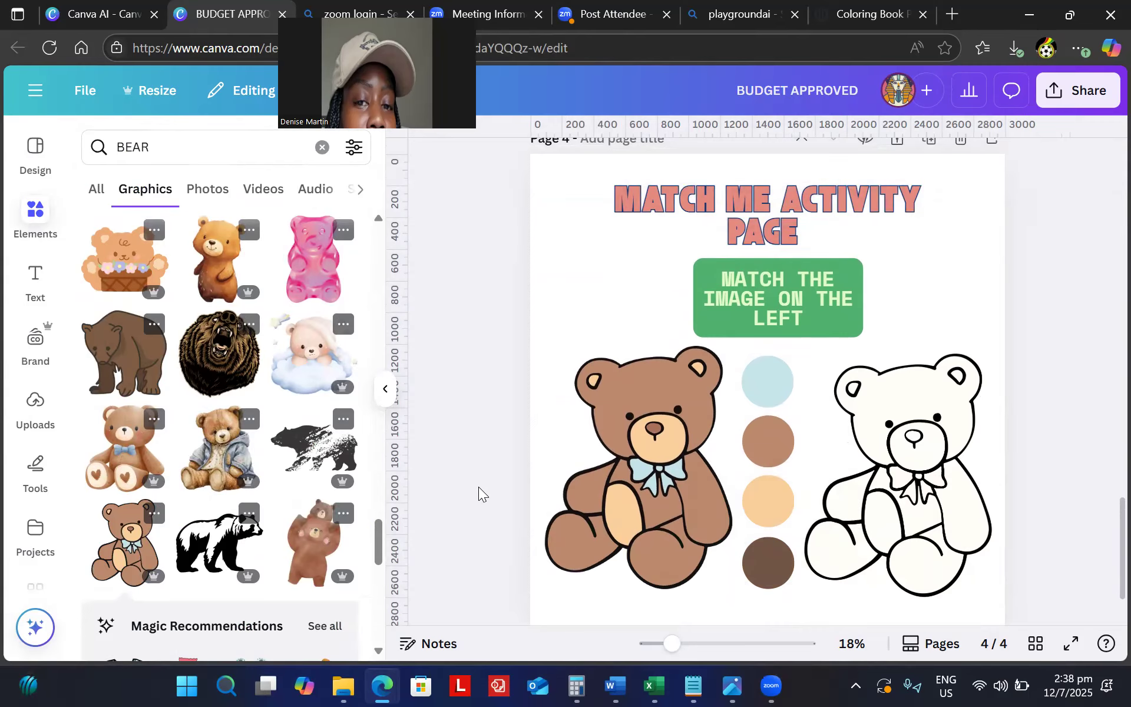
scroll(478, 486, "up", 3)
scroll(479, 487, "down", 2)
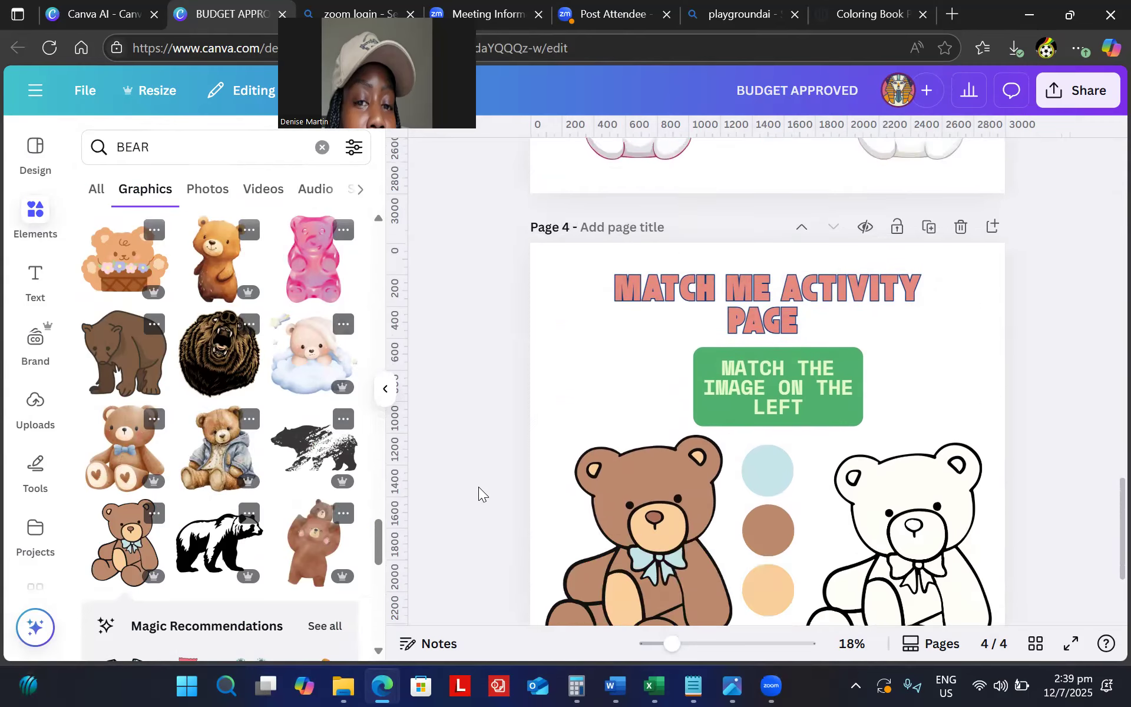
scroll(479, 486, "down", 3)
scroll(478, 487, "up", 6)
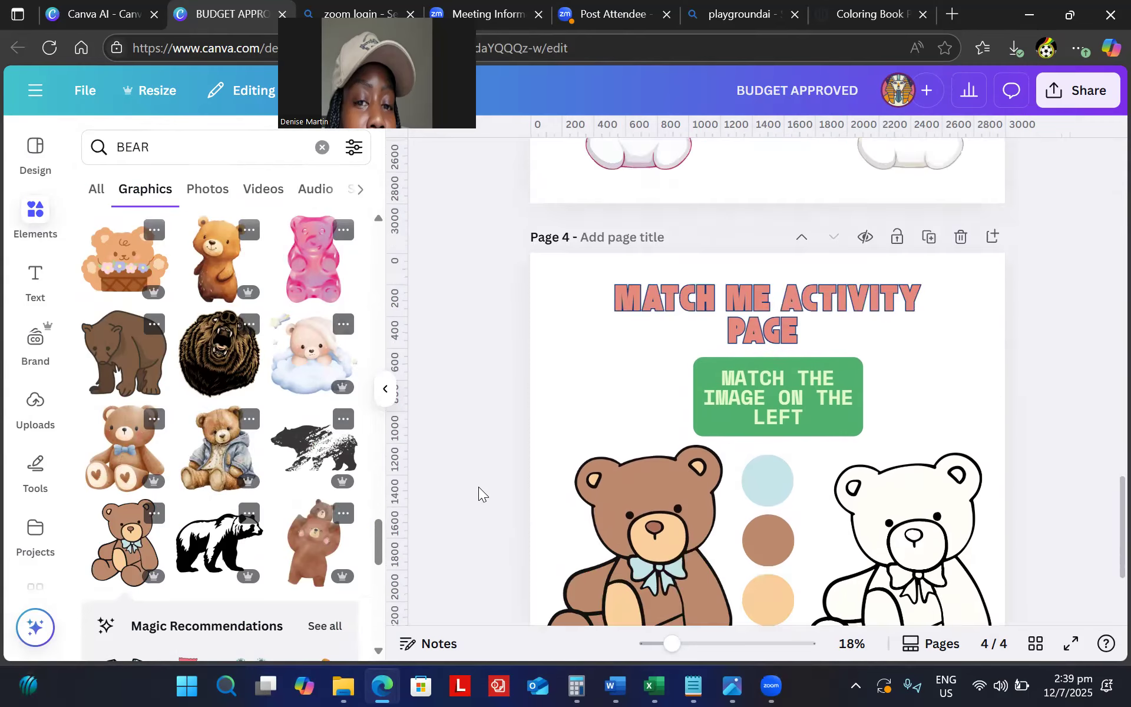
scroll(478, 487, "down", 6)
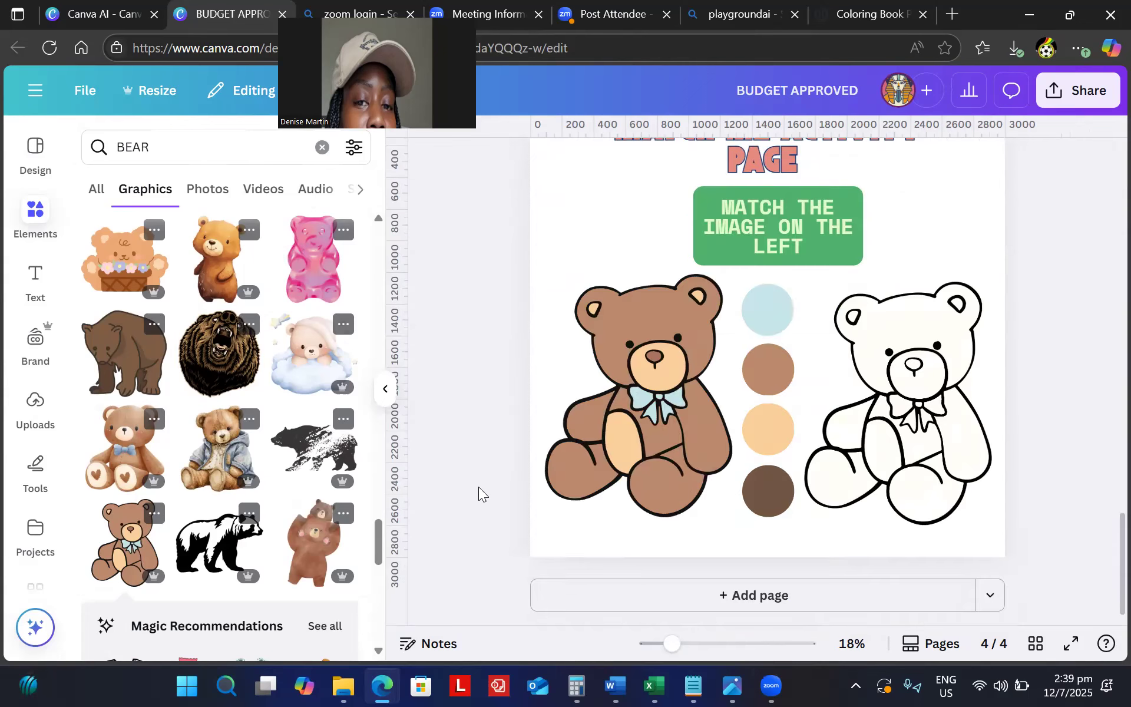
Raise the right teddy's image highlights and contrast to 100 each.
key("Tab")
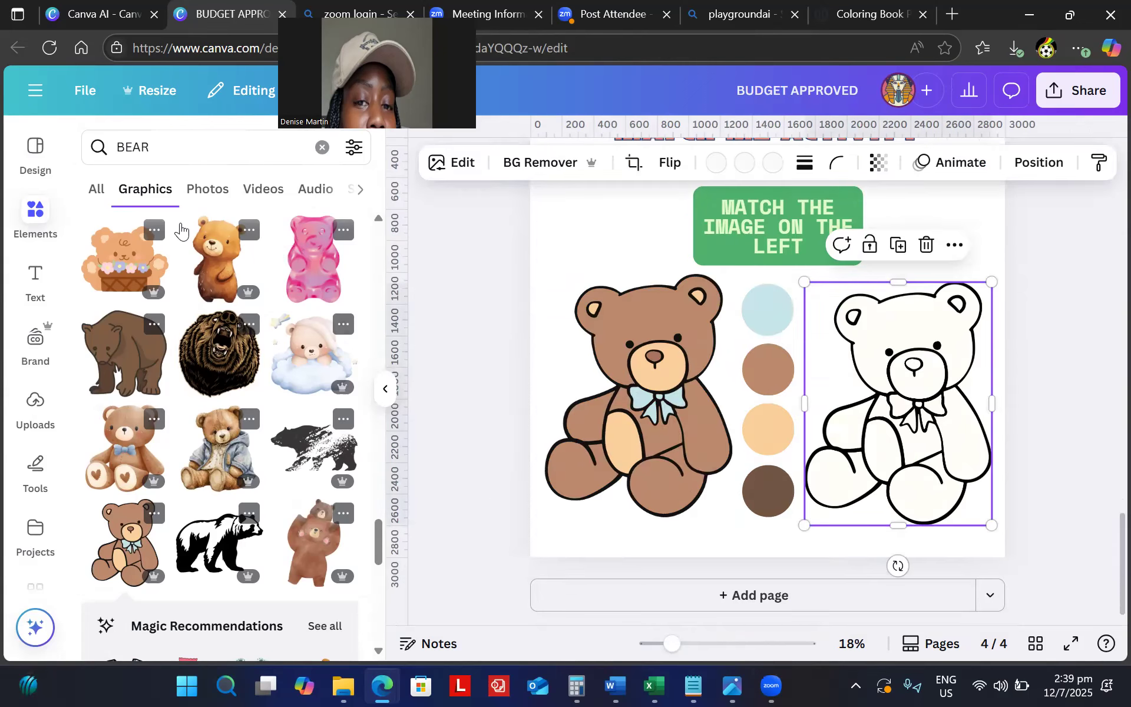
left_click(463, 168)
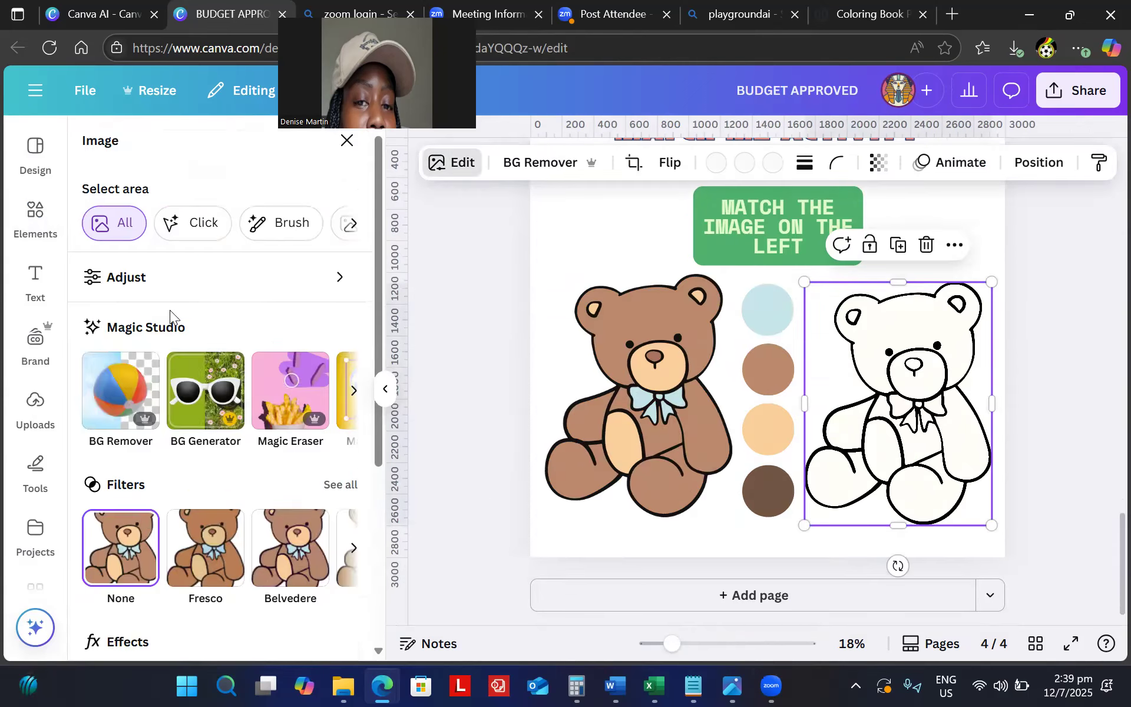
left_click(135, 281)
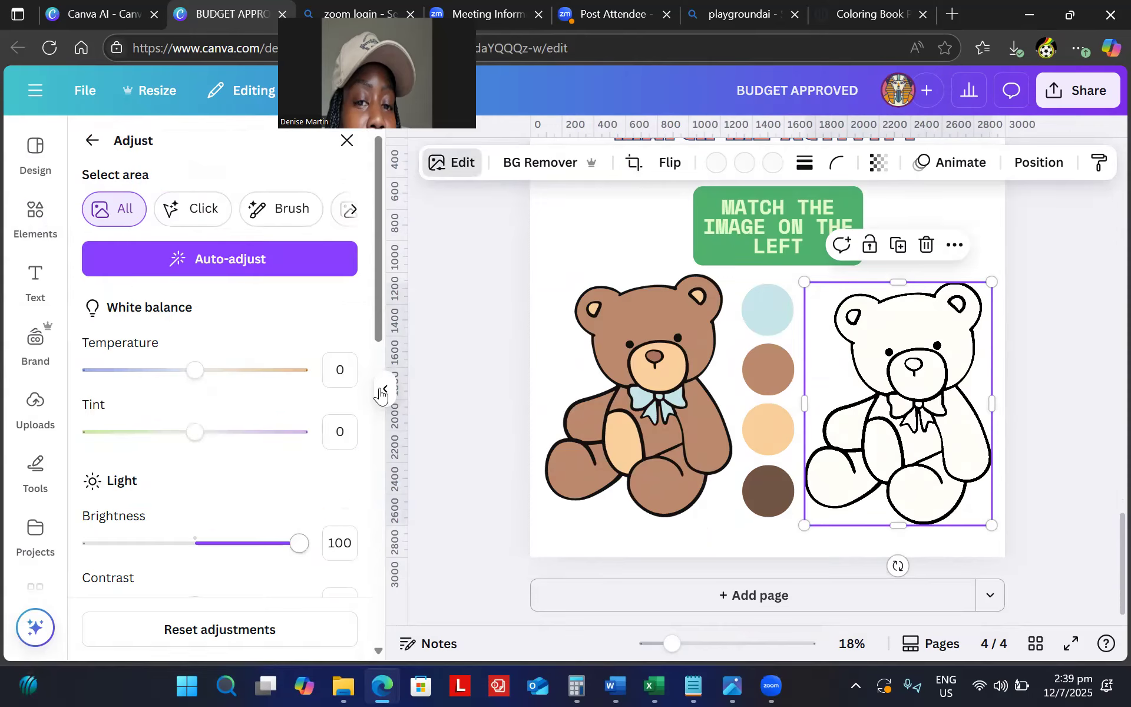
scroll(295, 365, "down", 5)
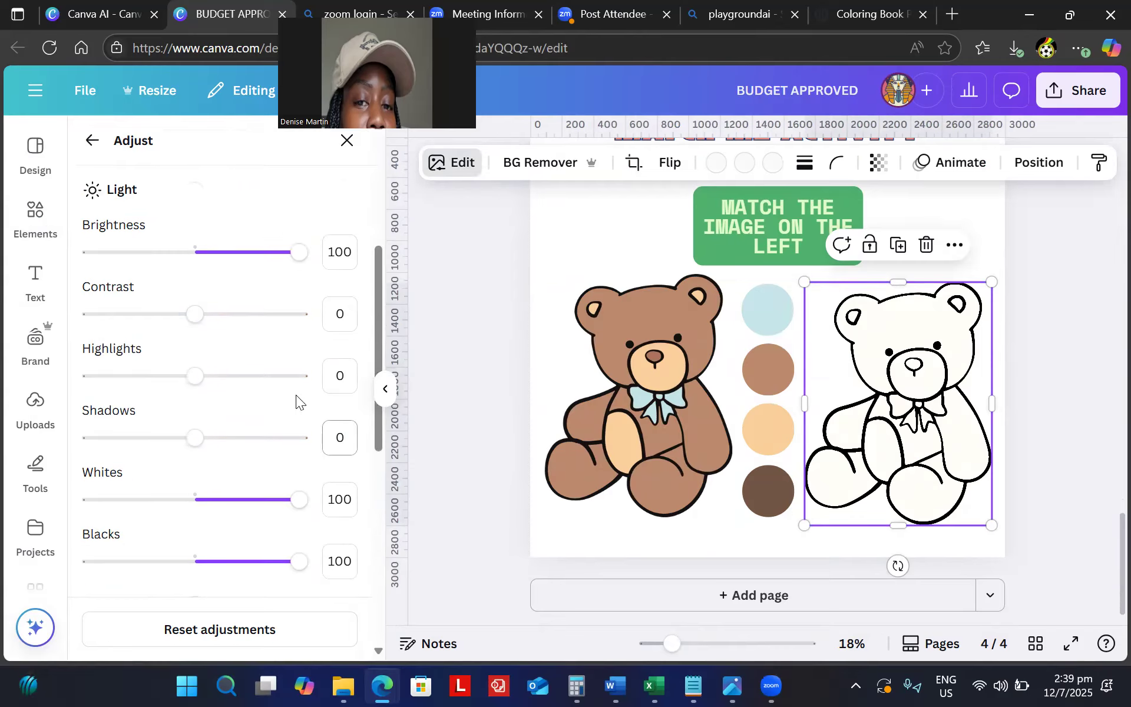
left_click_drag(194, 378, 366, 392)
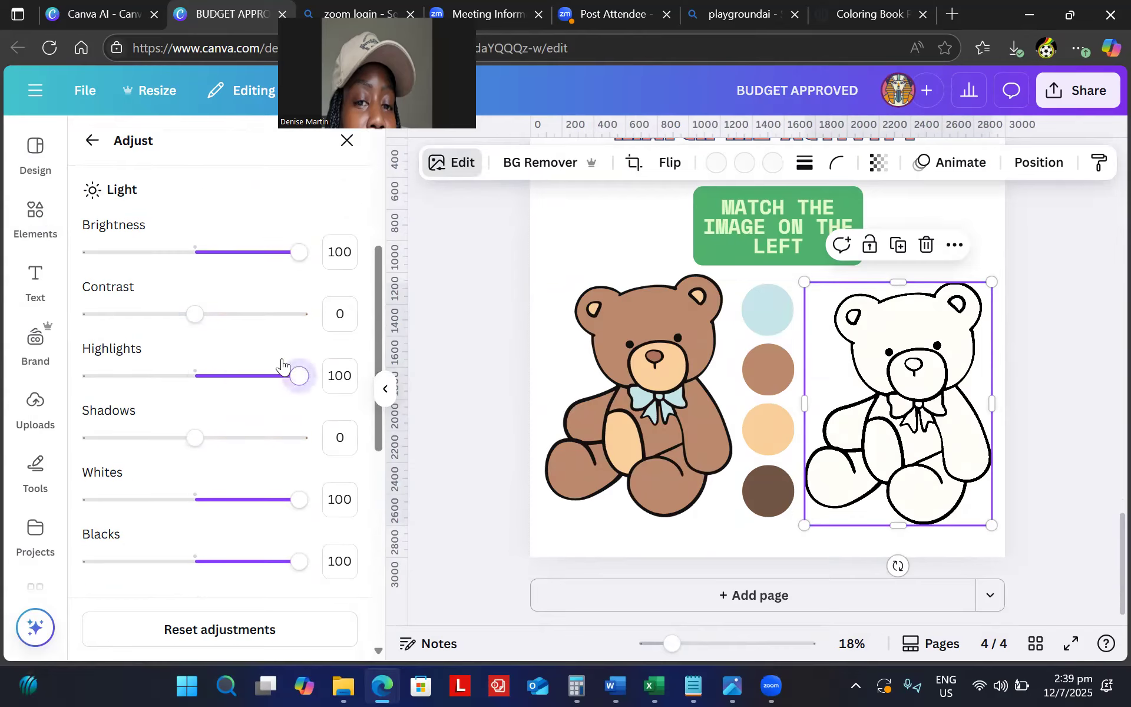
left_click_drag(391, 318, 391, 317)
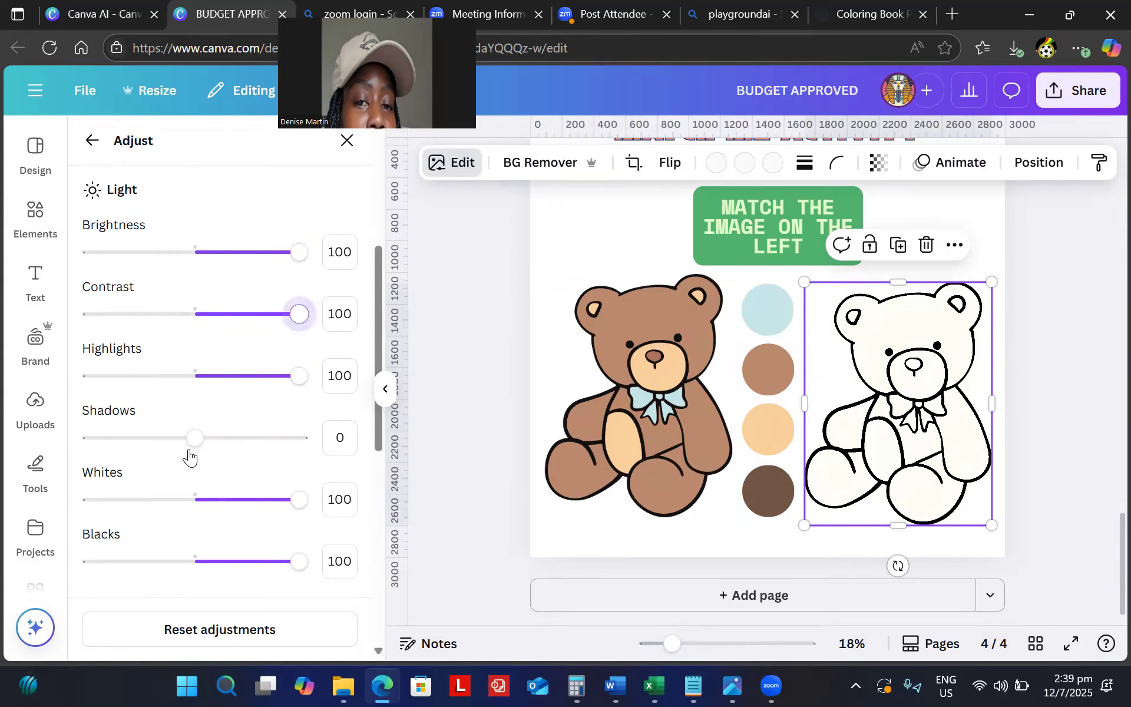
left_click_drag(194, 451, 396, 572)
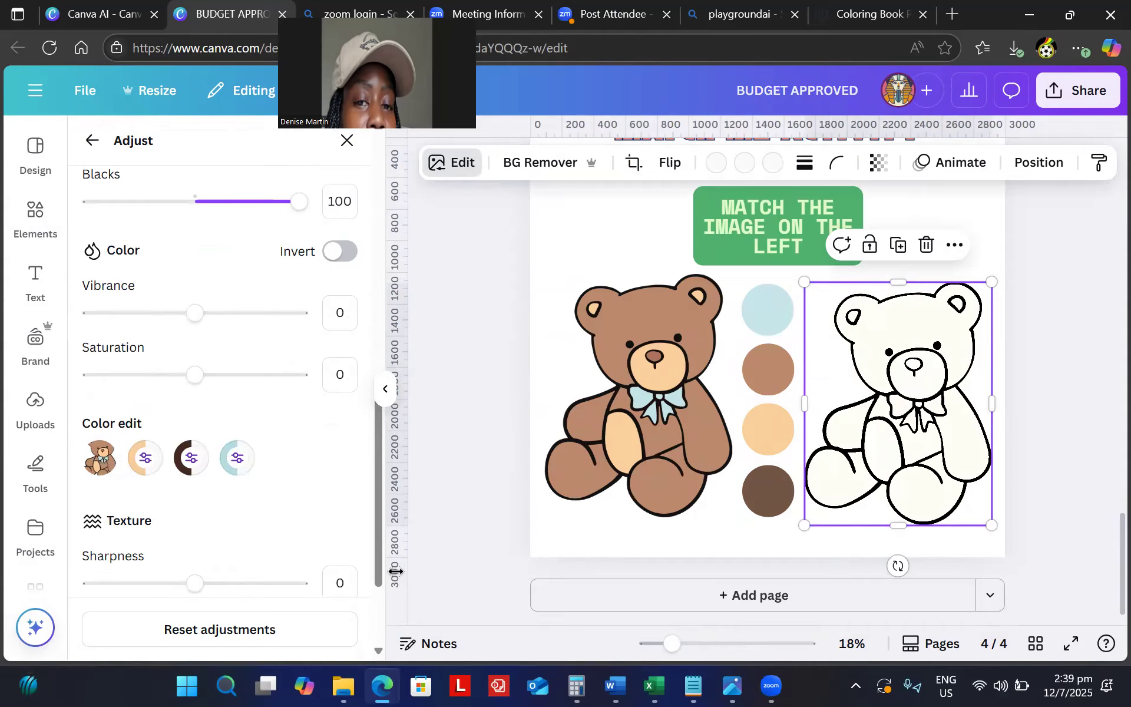
Try a vibrance of 100 on the right teddy, return it to 0, and set the saturation to -2.
left_click_drag(195, 314, 330, 333)
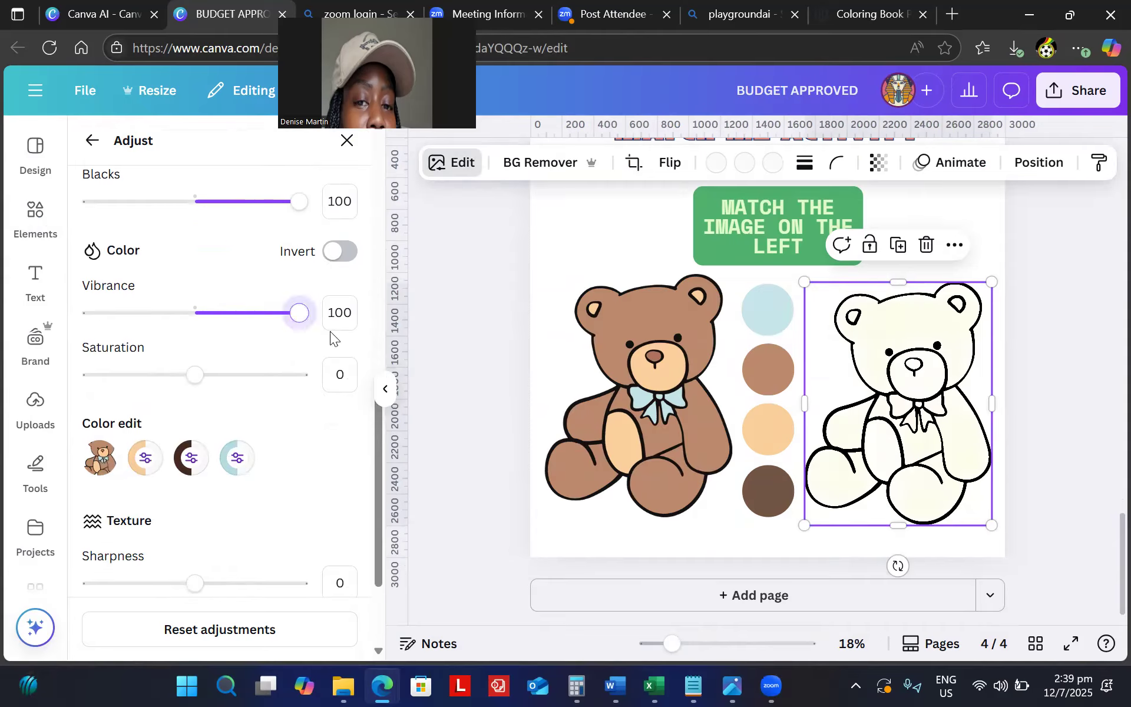
mouse_move(194, 376)
left_mouse_down()
mouse_move(384, 379)
mouse_move(177, 383)
mouse_move(194, 386)
left_mouse_up()
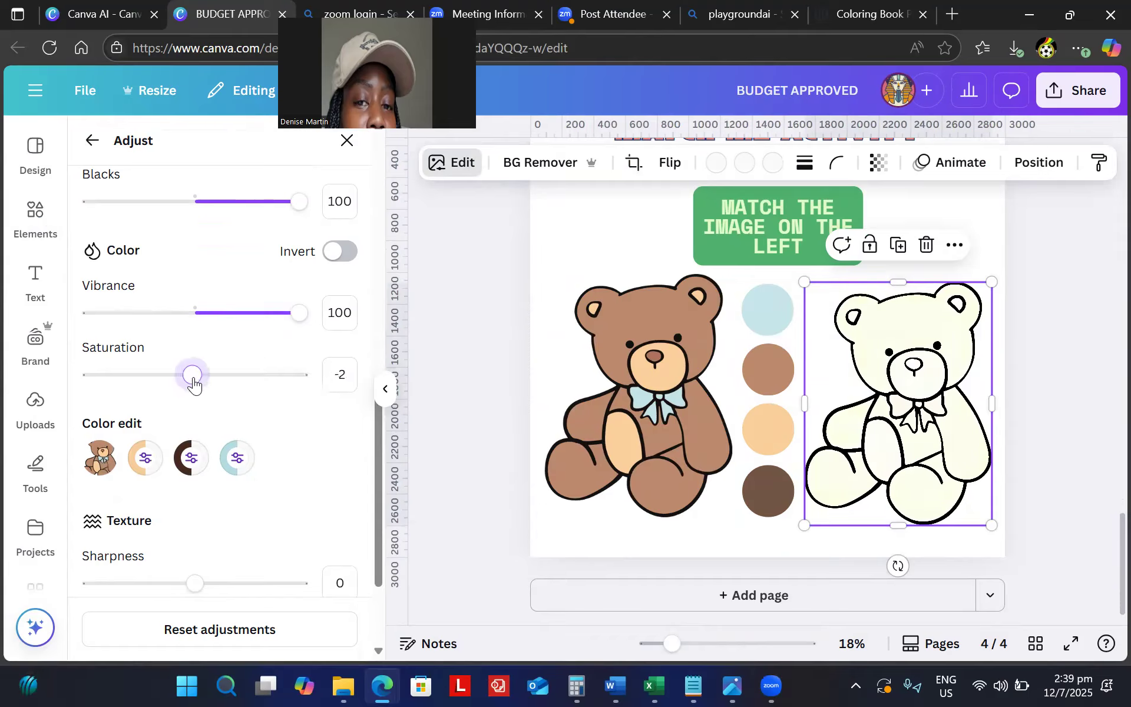
left_click_drag(298, 313, 192, 323)
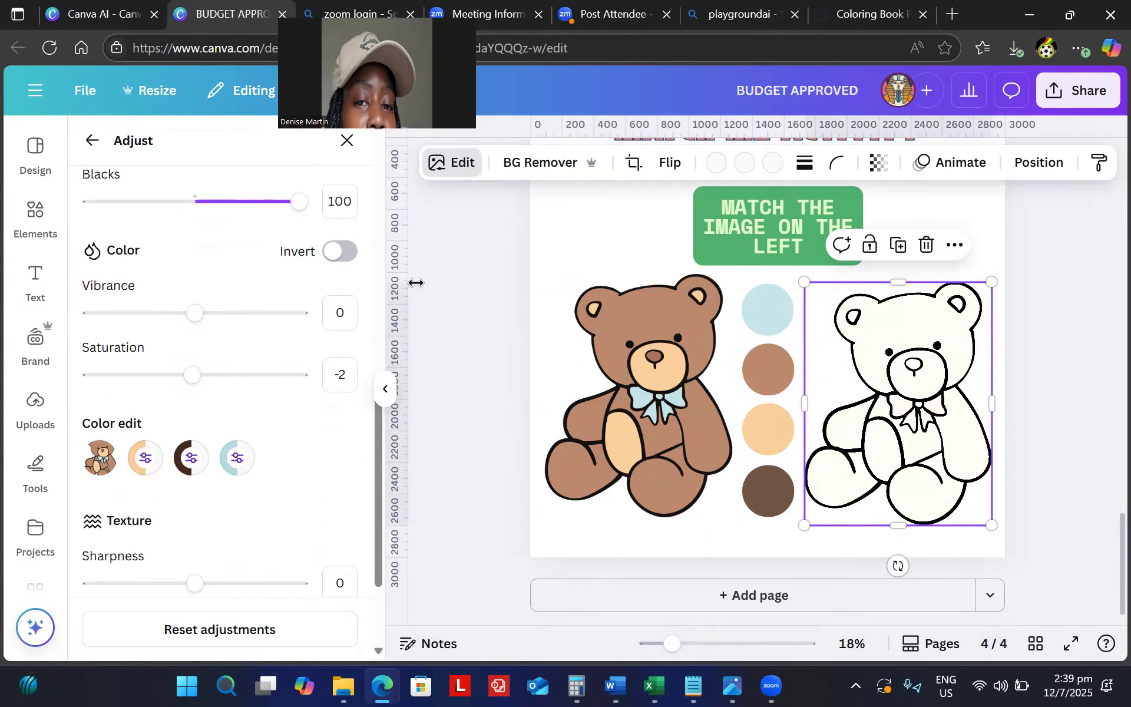
key("Escape")
Shift the brown teddy slightly left and down, and move the four circles slightly left into an aligned, evenly spaced column.
left_click_drag(655, 413, 648, 429)
left_click_drag(777, 310, 764, 307)
left_click(764, 353)
left_click_drag(761, 353, 757, 357)
left_click(765, 414)
left_click_drag(765, 413, 759, 431)
left_click_drag(768, 473, 756, 469)
Move the outline teddy slightly left to even out the spacing between the circles and the page edge.
left_click(946, 438)
left_click_drag(939, 437, 933, 436)
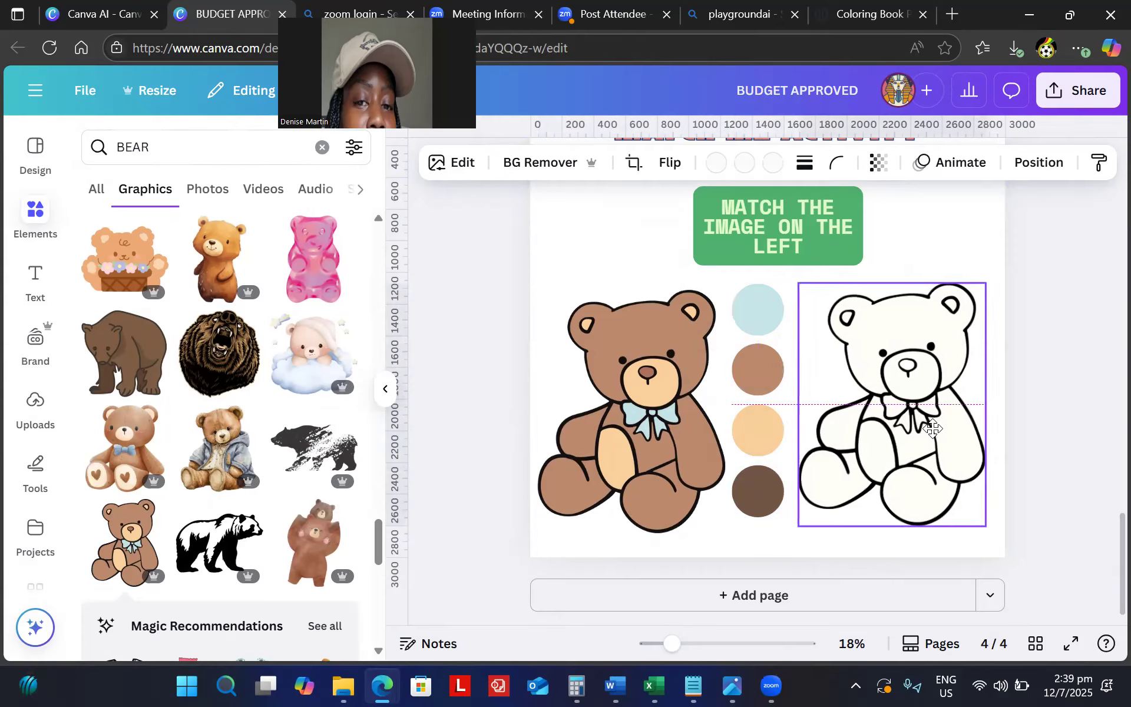
left_click(1079, 417)
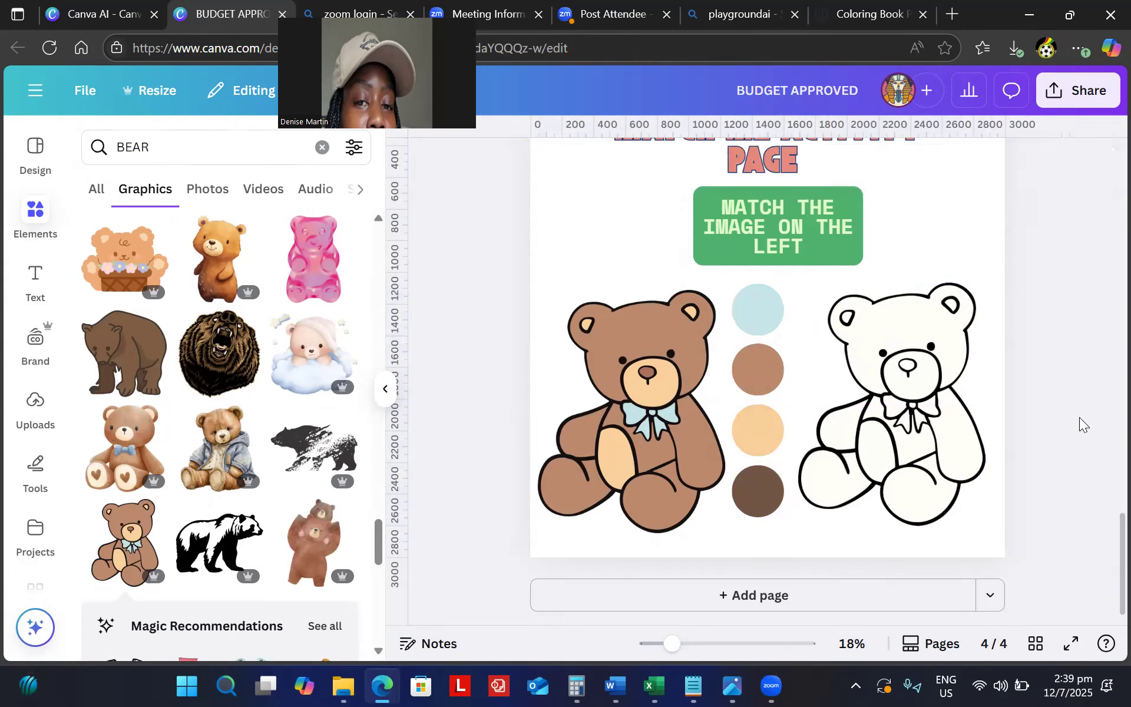
Review all four activity pages, checking the coloured and outline animals and their matching colour circles on each page.
scroll(1080, 418, "up", 8)
scroll(1080, 417, "up", 10)
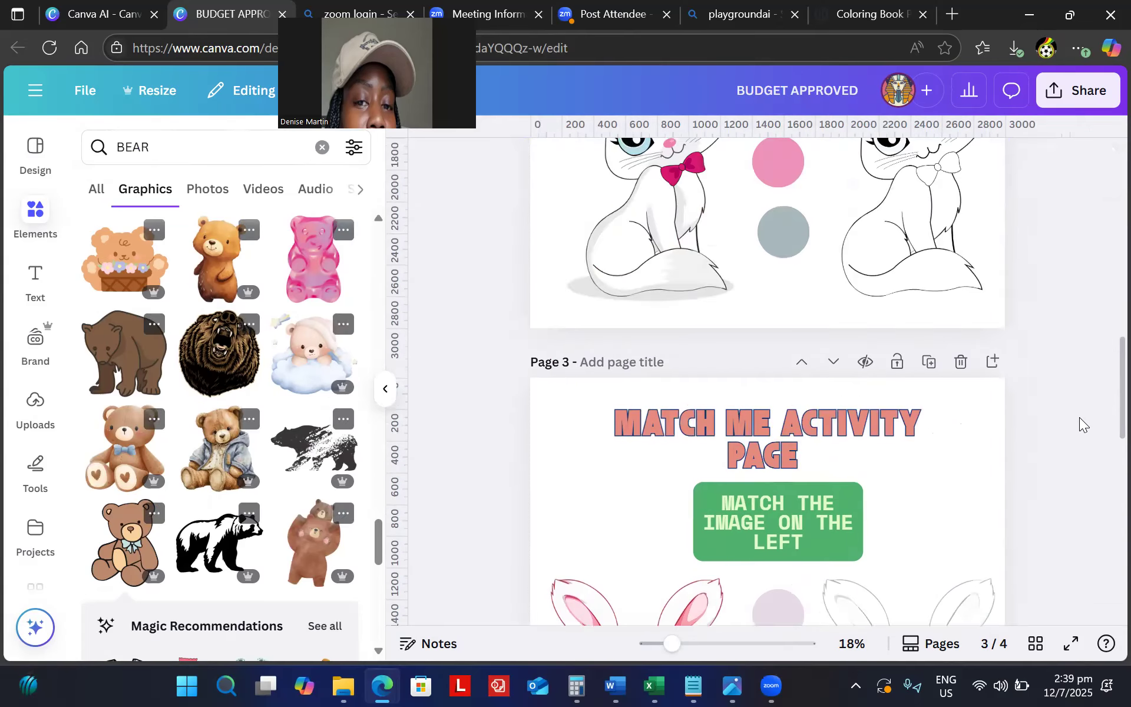
scroll(1080, 418, "down", 1)
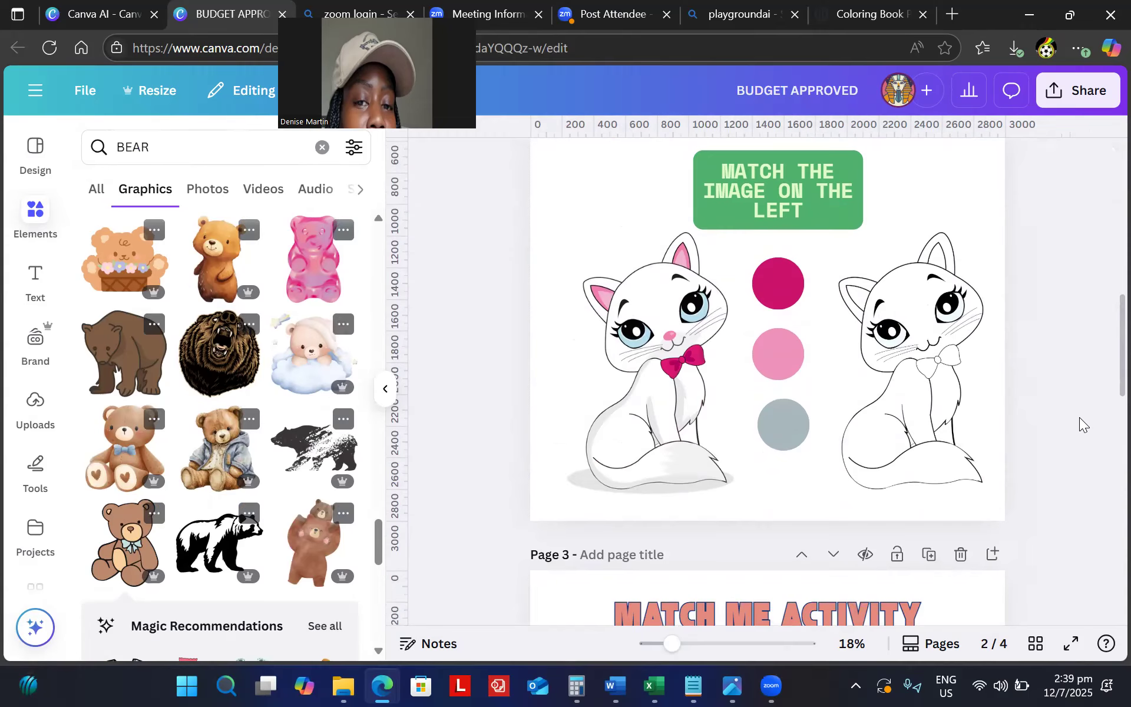
scroll(1079, 417, "down", 15)
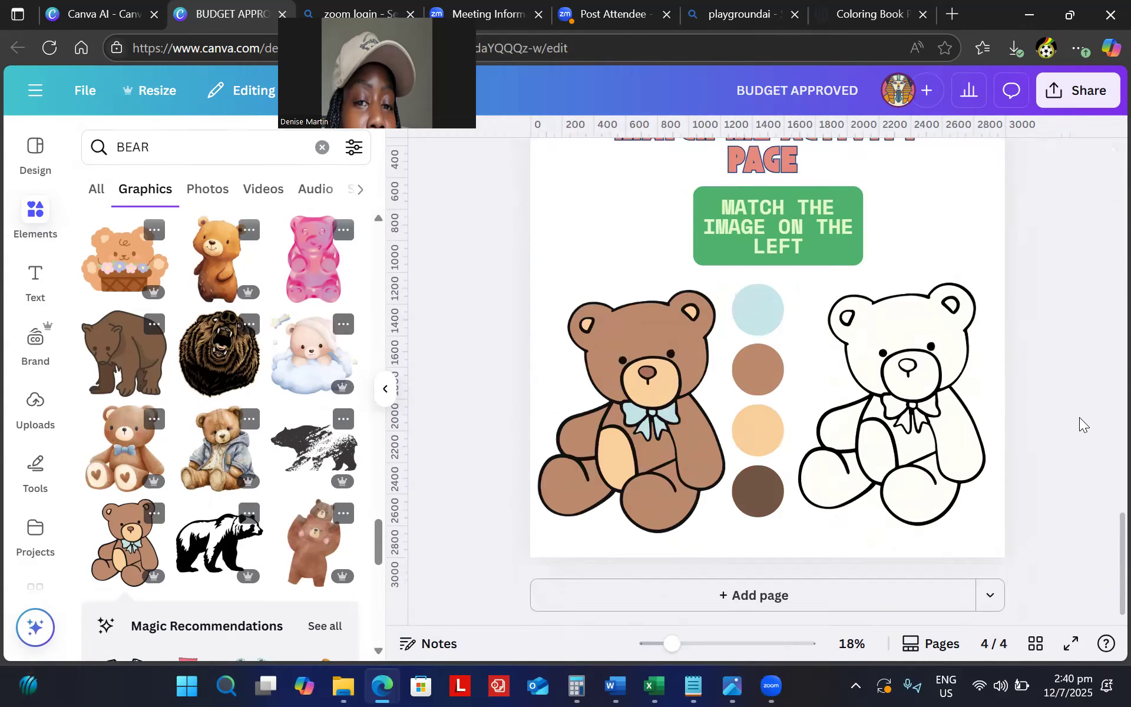
scroll(1079, 417, "up", 20)
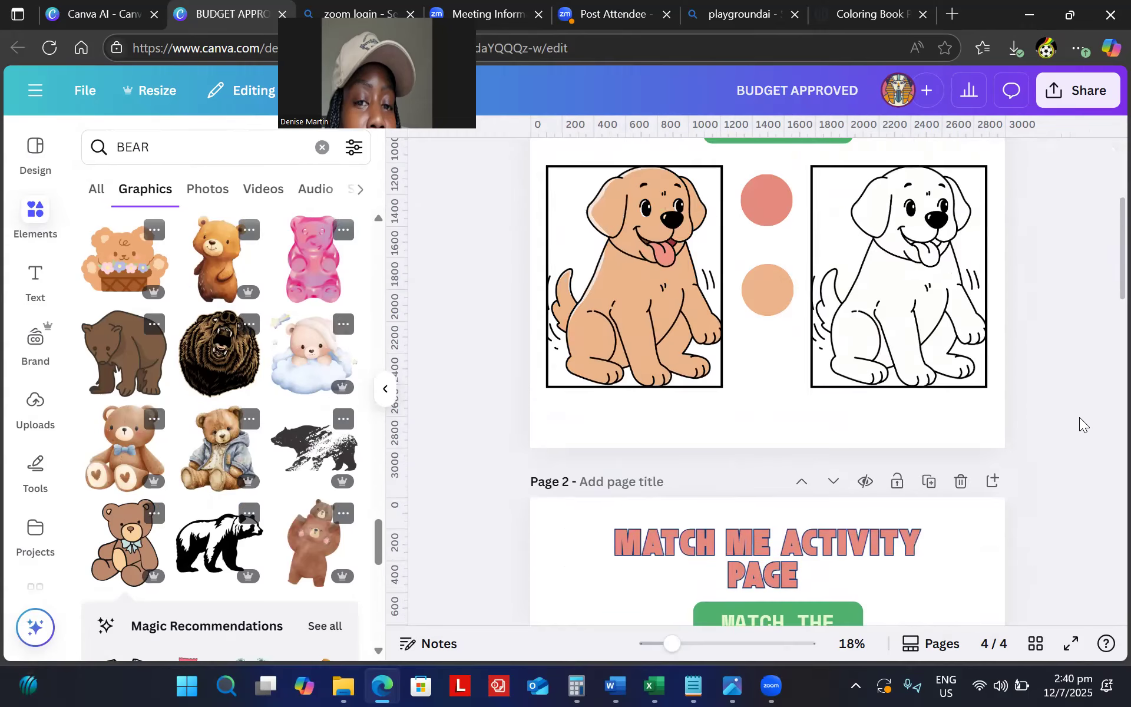
scroll(1079, 417, "up", 4)
scroll(1079, 417, "down", 8)
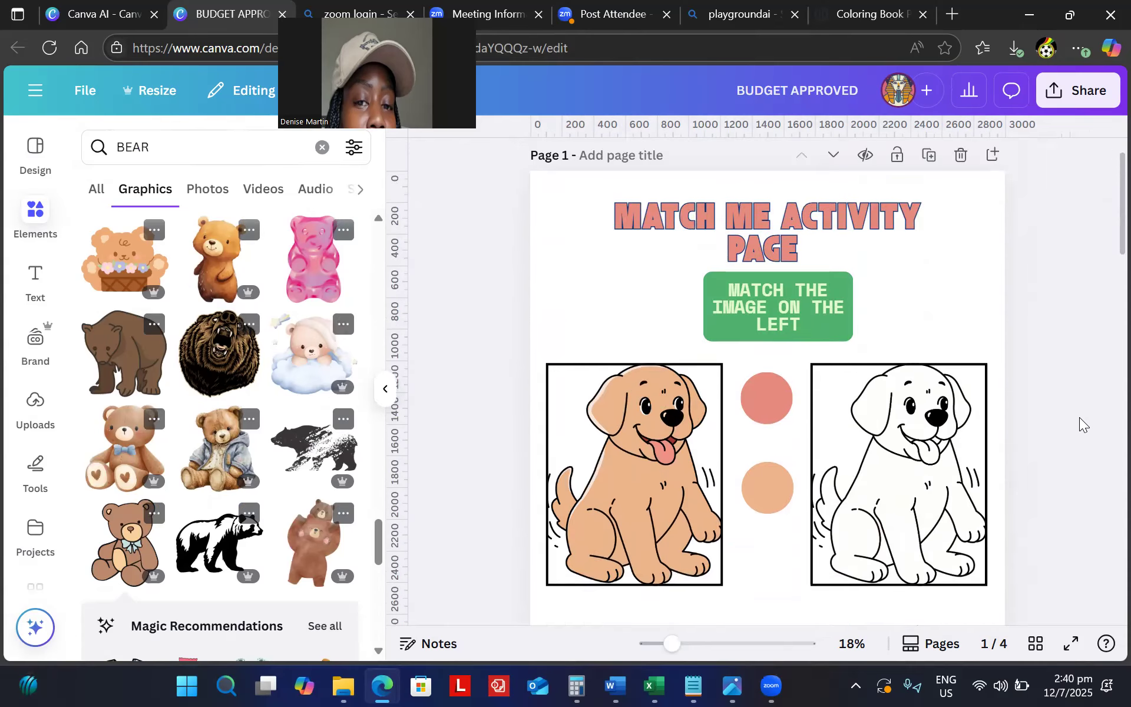
scroll(1080, 417, "down", 12)
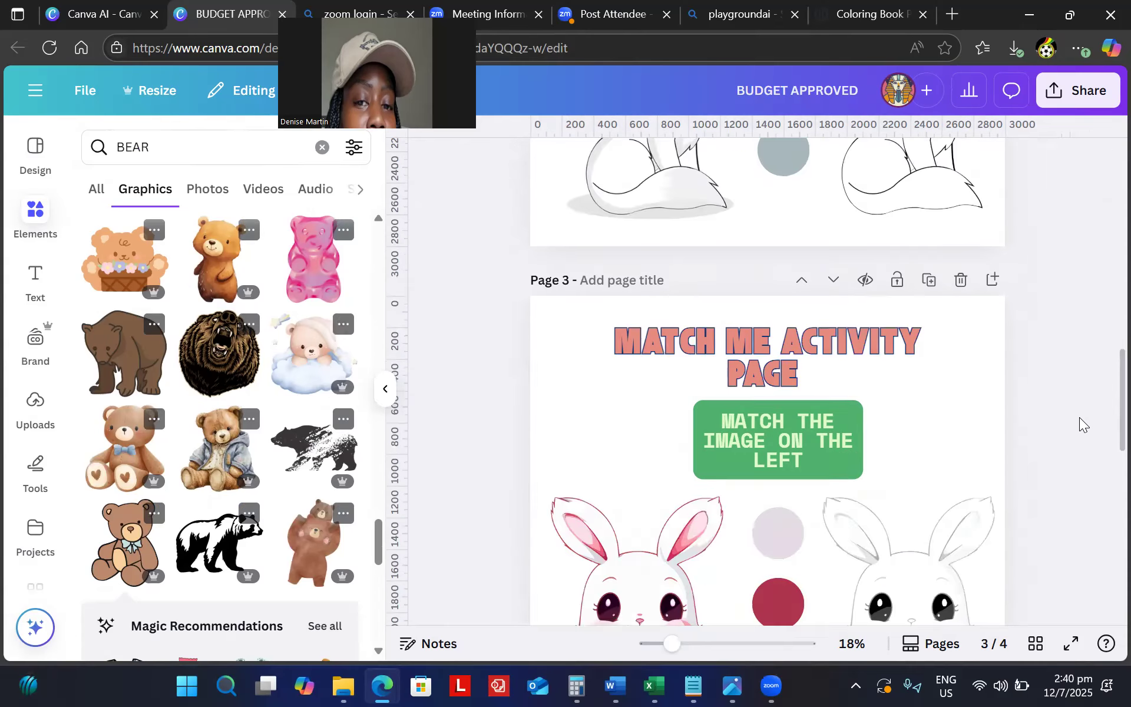